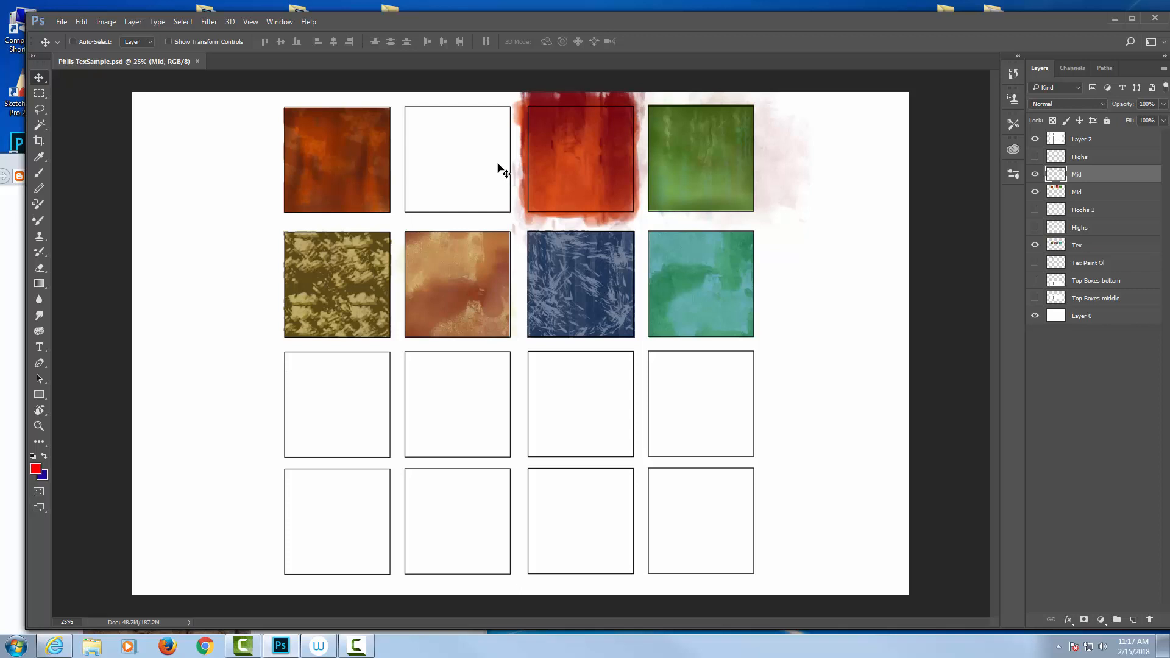
# Step: Switch to the browser window showing the DART 135 texture images and reposition it over the canvas
pyautogui.click(1036, 174)
pyautogui.click(18, 237)
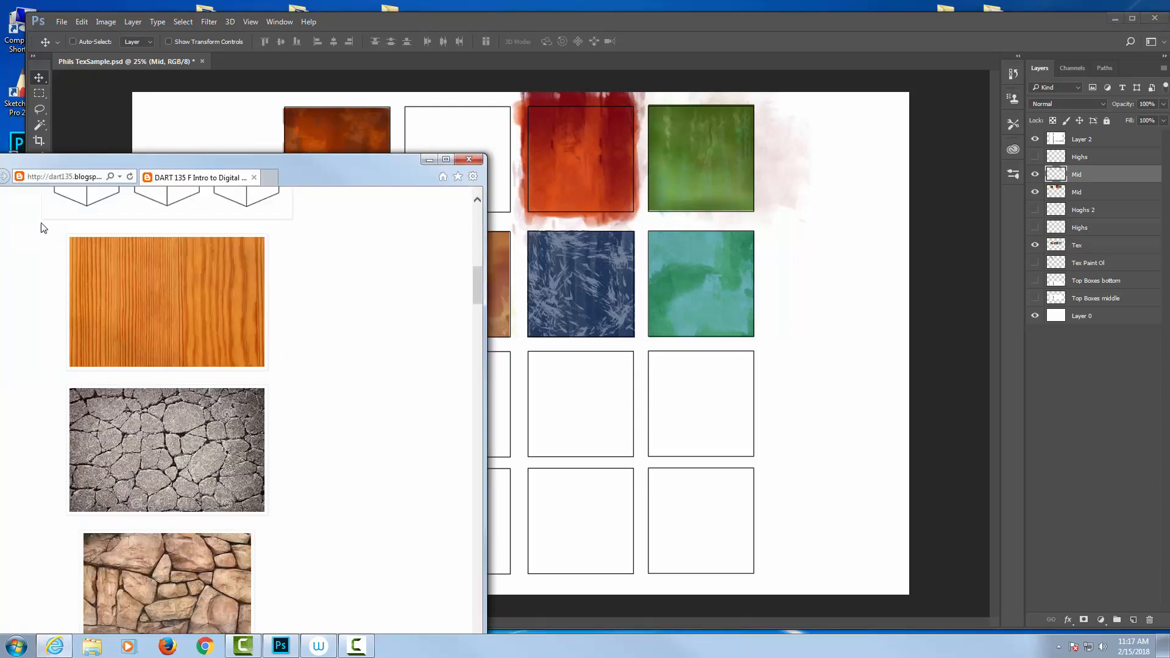
pyautogui.moveTo(119, 163); pyautogui.dragTo(205, 51)
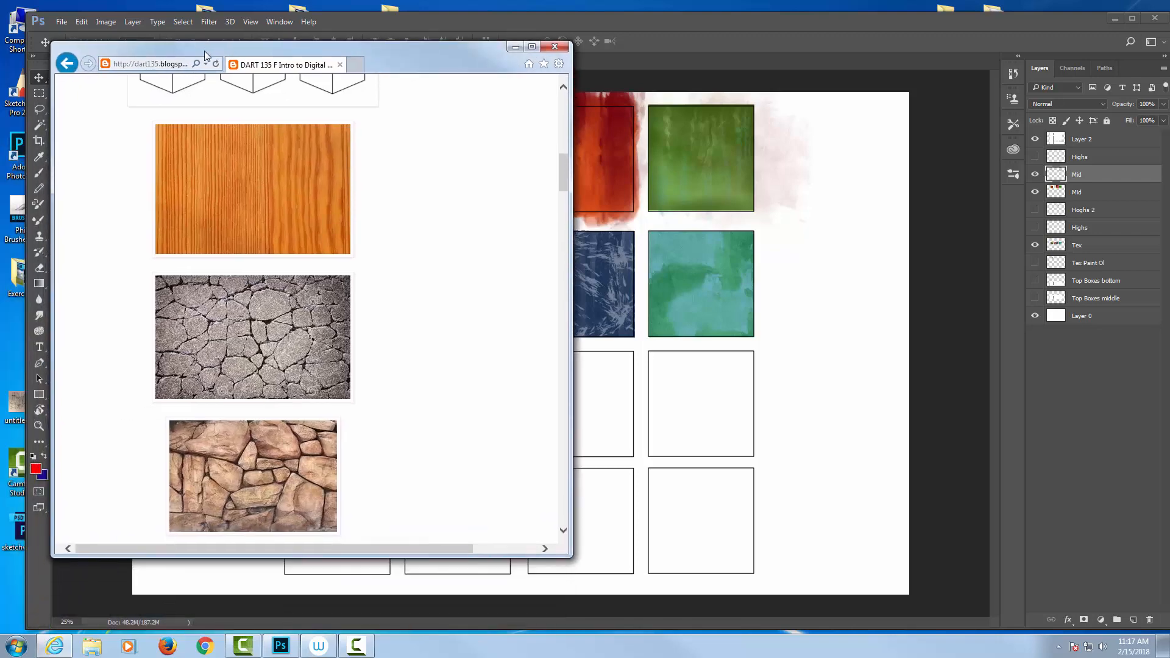
pyautogui.moveTo(385, 53); pyautogui.dragTo(314, 554)
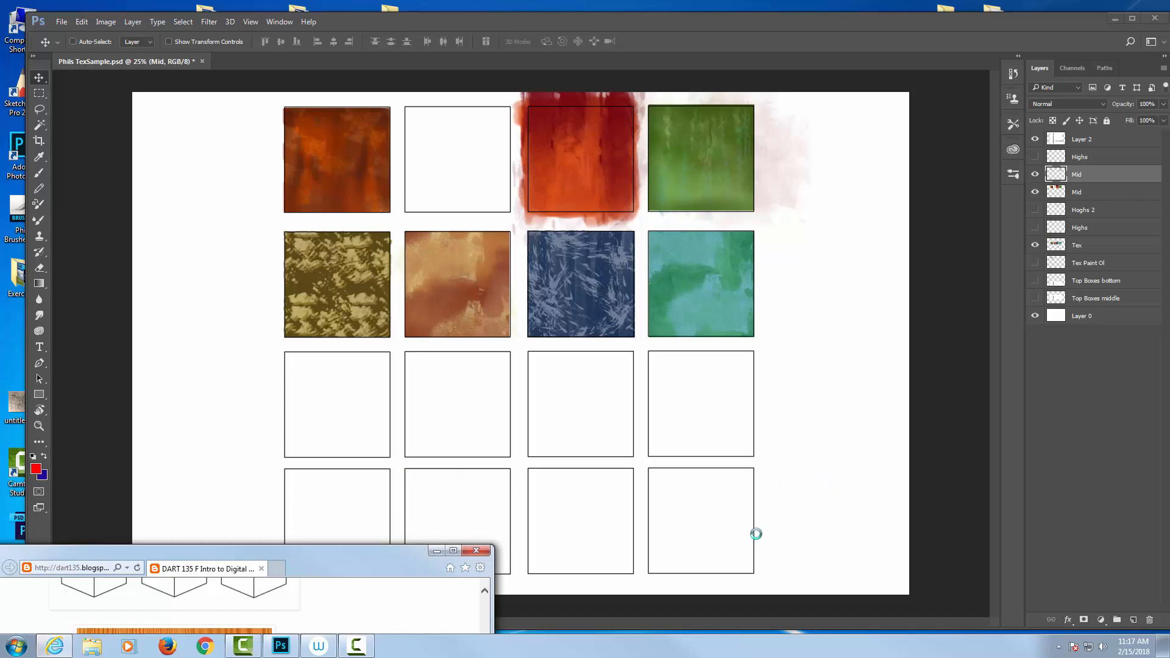
pyautogui.moveTo(346, 562); pyautogui.dragTo(415, 340)
pyautogui.moveTo(426, 129); pyautogui.dragTo(397, 73)
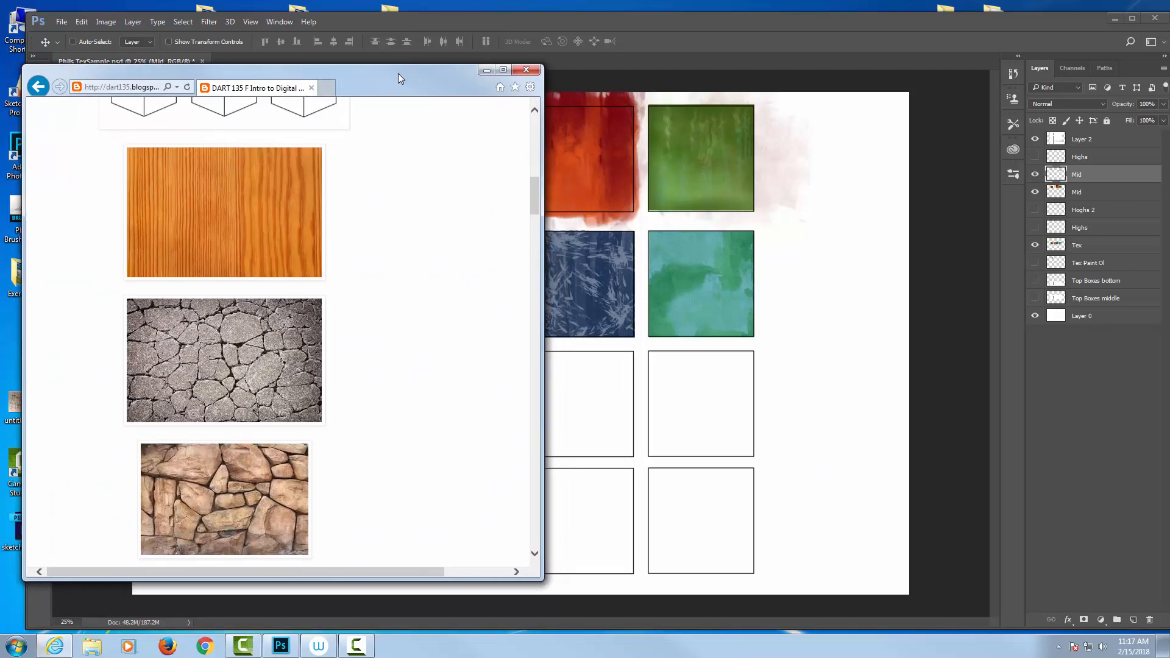
# Step: Look through the wood, stone, brick and rock texture images on the DART 135 page
pyautogui.scroll(-1, 286, 201)
pyautogui.scroll(-10, 284, 197)
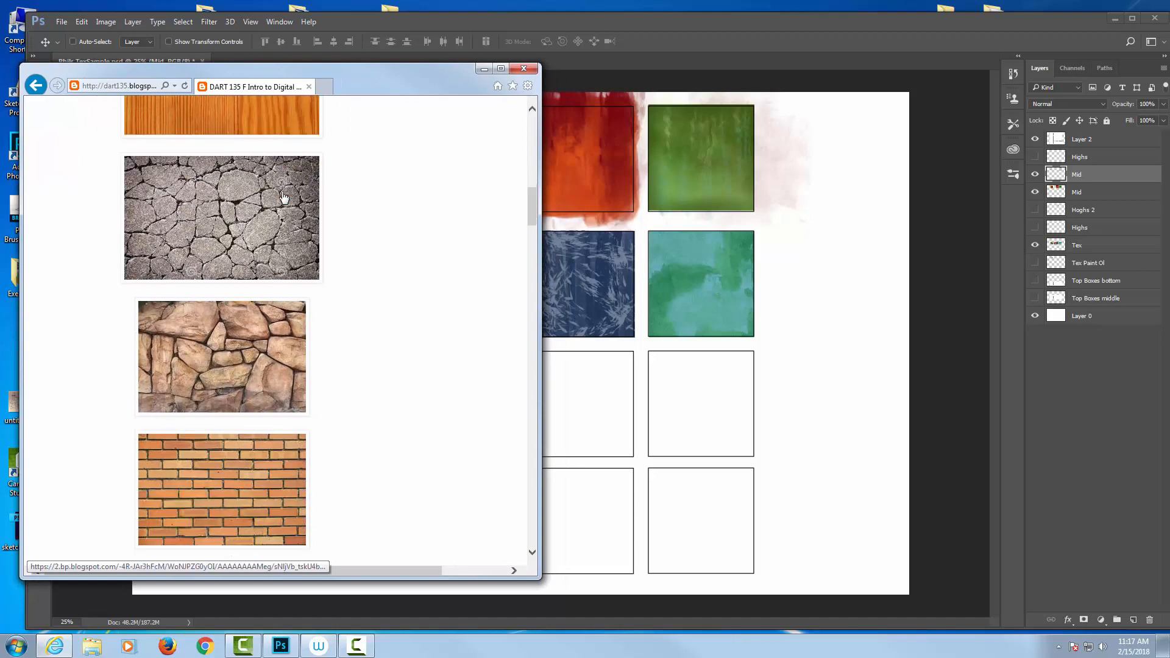
pyautogui.scroll(6, 284, 197)
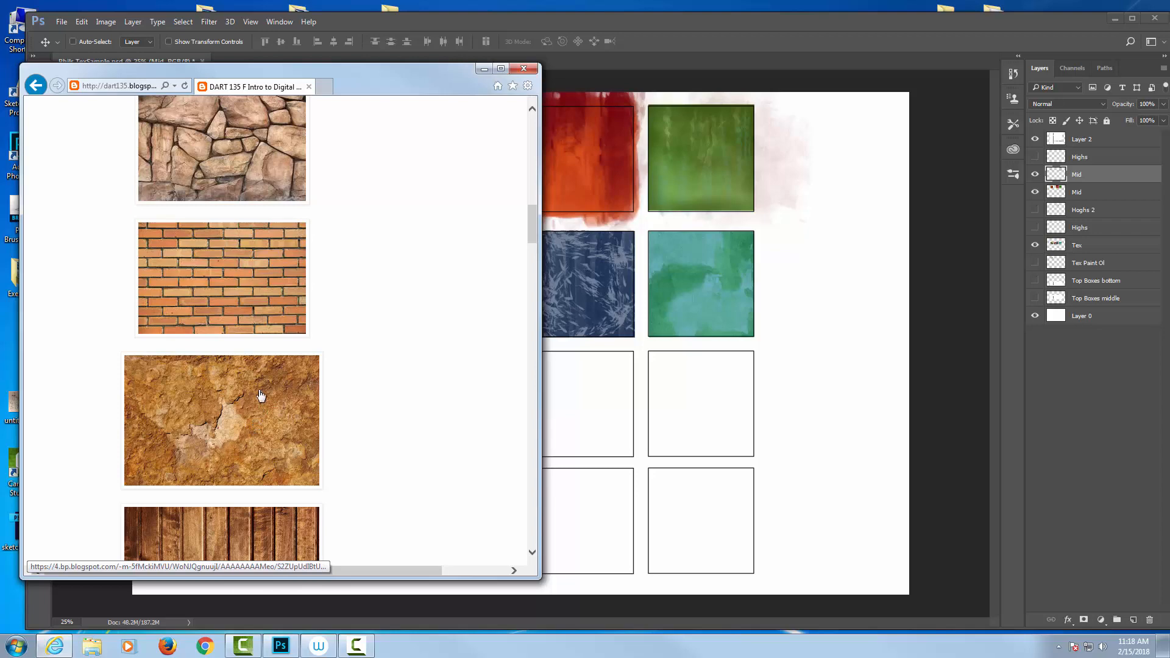
pyautogui.scroll(2, 232, 393)
pyautogui.scroll(4, 293, 393)
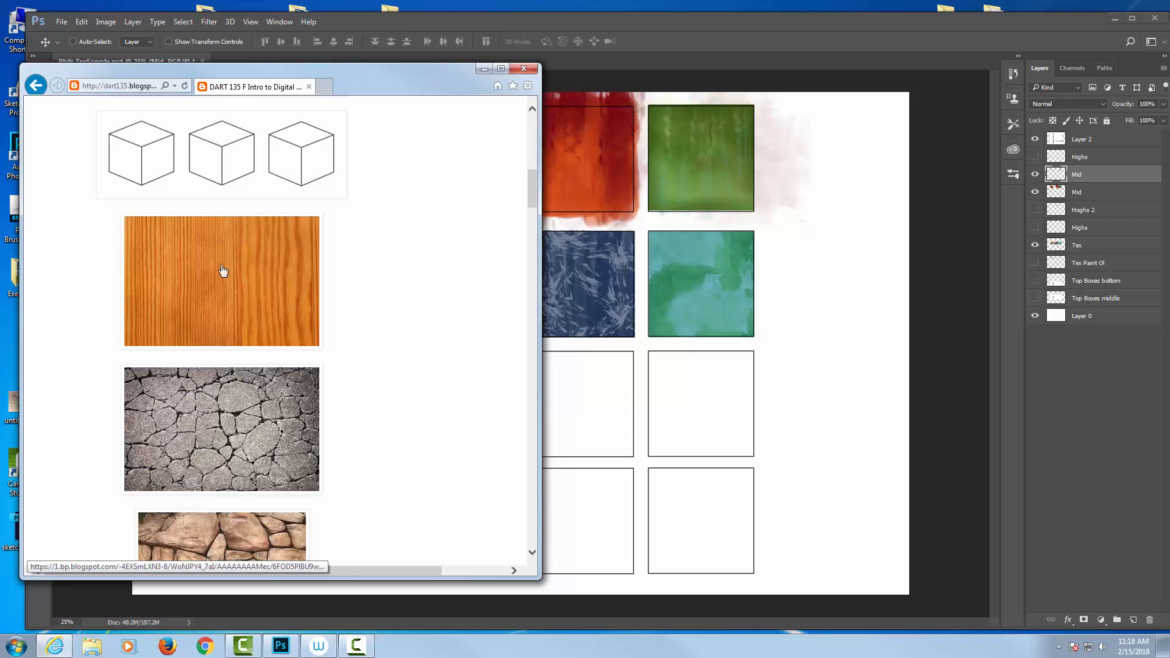
pyautogui.moveTo(361, 84); pyautogui.dragTo(378, 41)
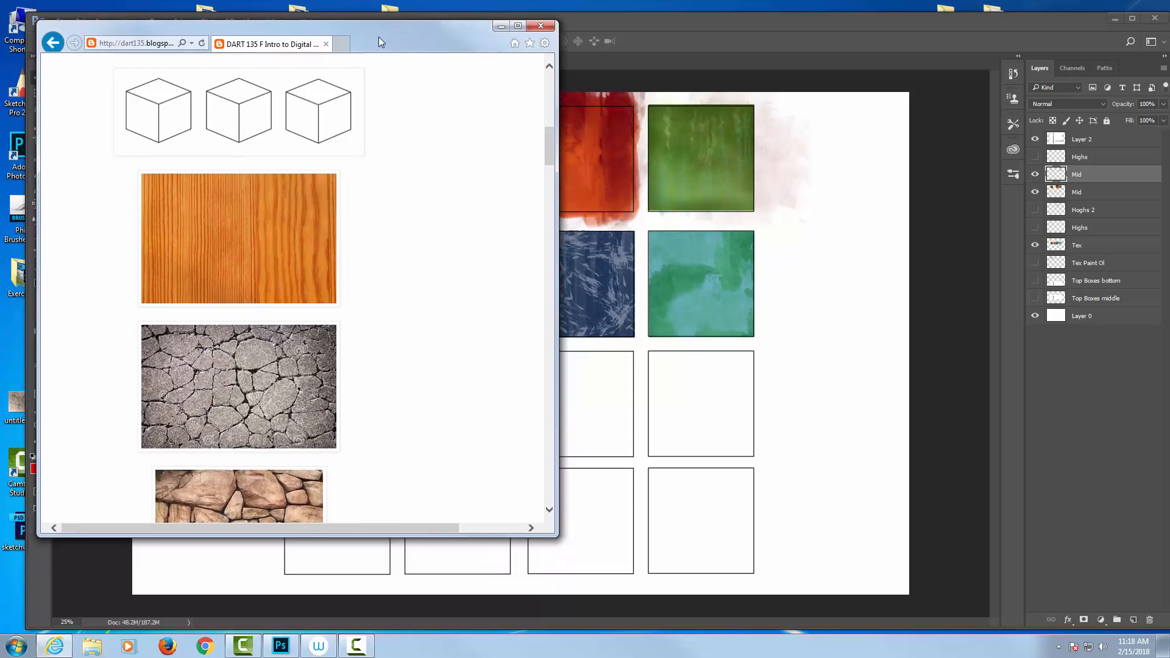
pyautogui.click(226, 226)
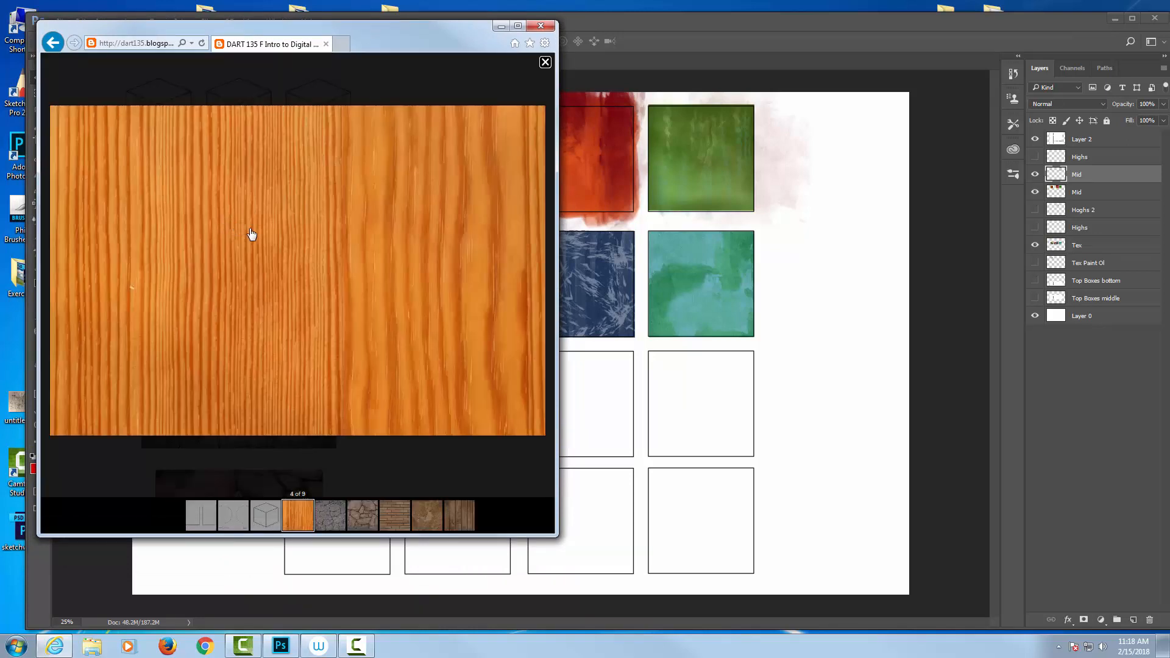
pyautogui.click(58, 44)
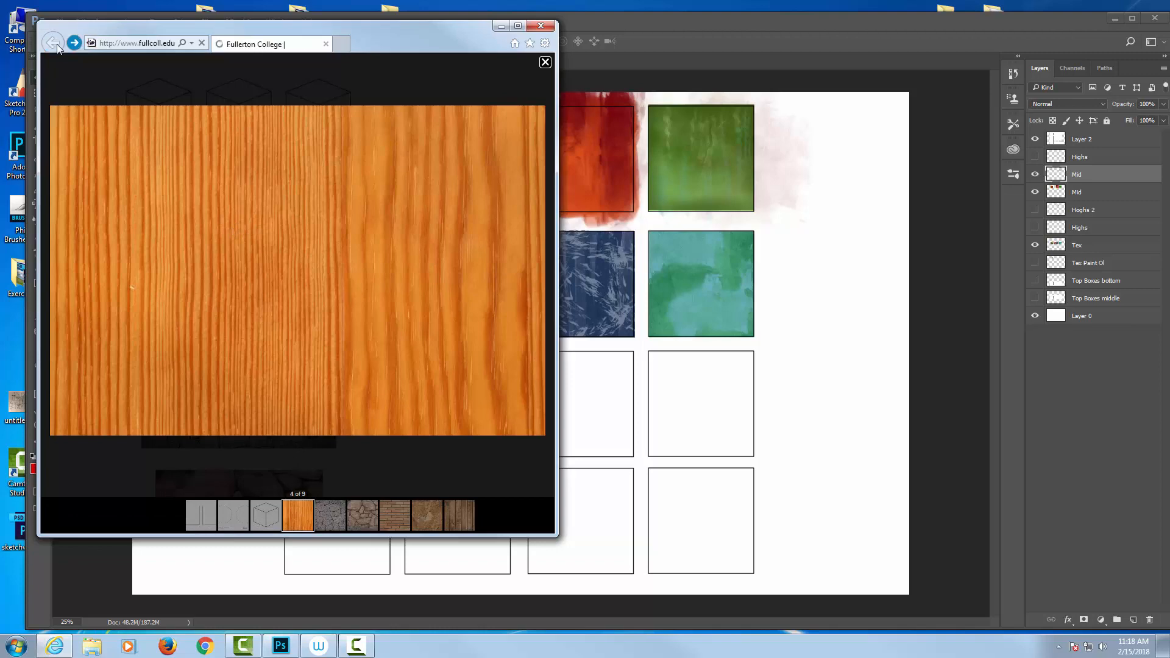
pyautogui.click(76, 43)
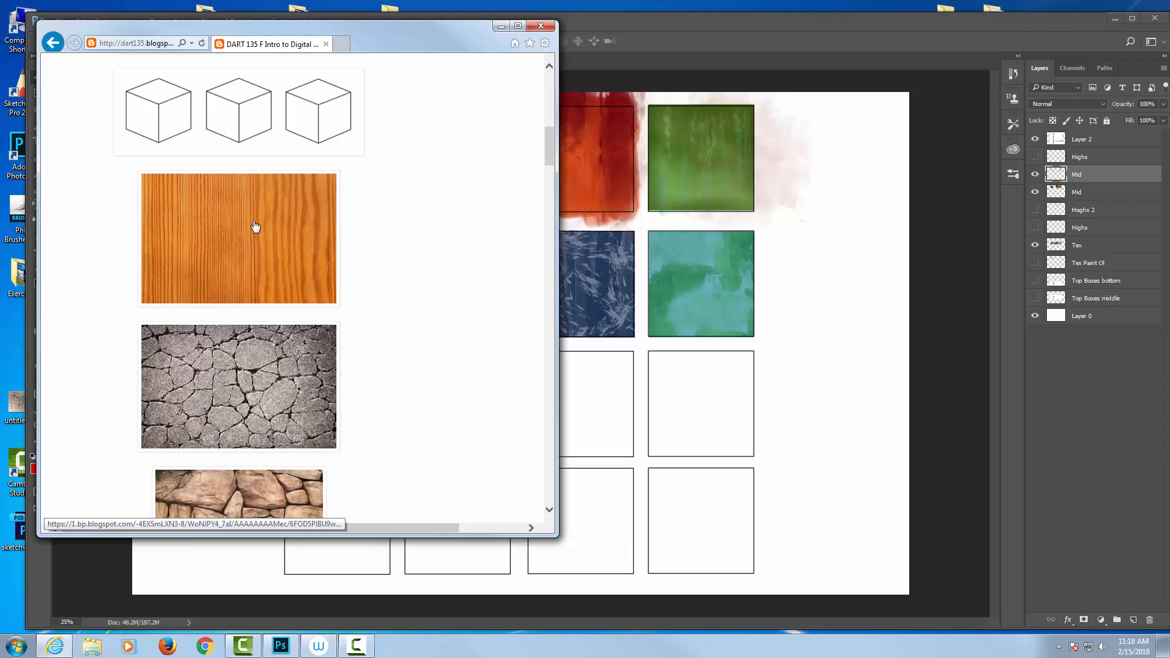
# Step: Enlarge the orange wood grain image and save it as a JPEG in Desktop > DART 135 > Exercise 2 Textures
pyautogui.click(255, 227)
pyautogui.rightClick(244, 147)
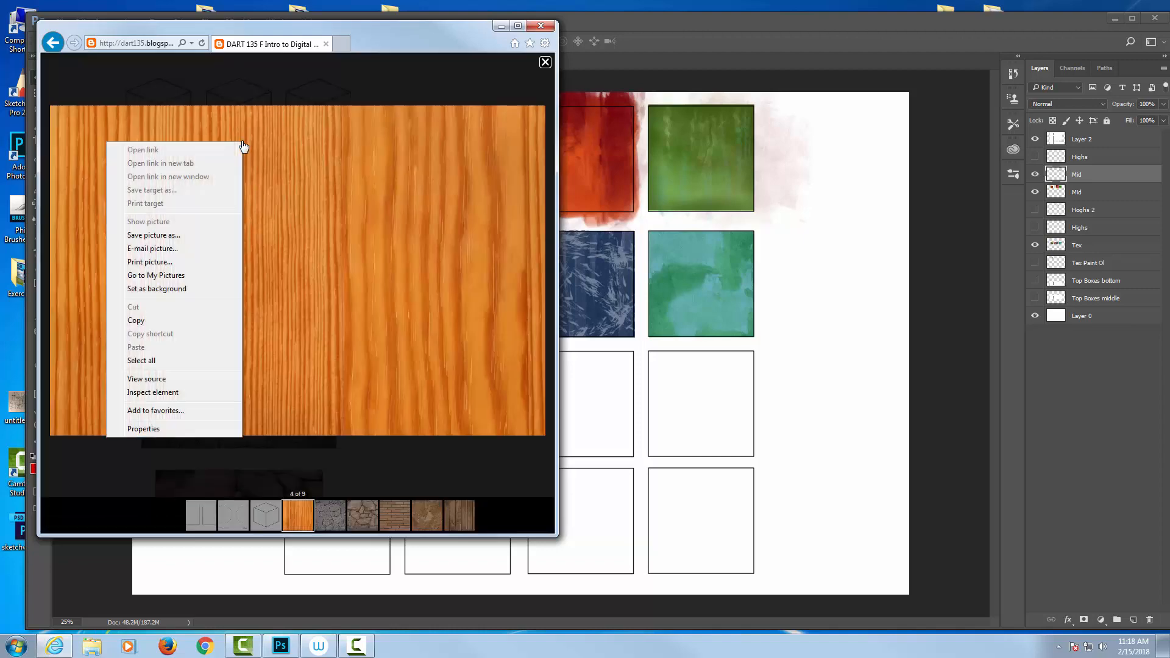
pyautogui.click(206, 235)
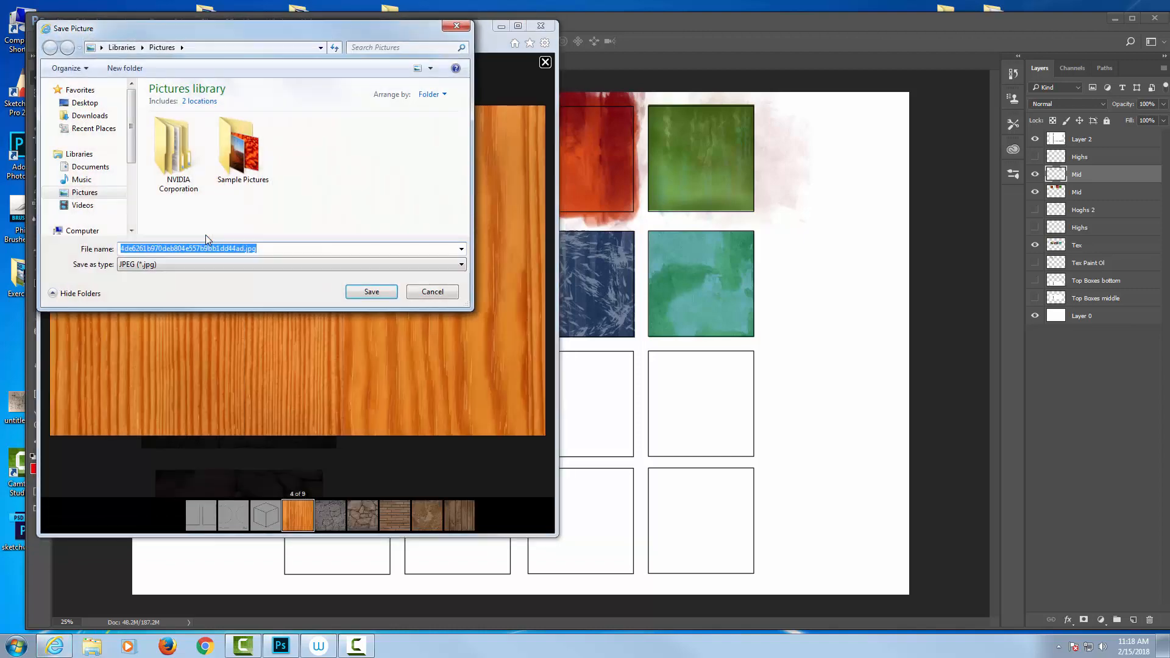
pyautogui.click(103, 104)
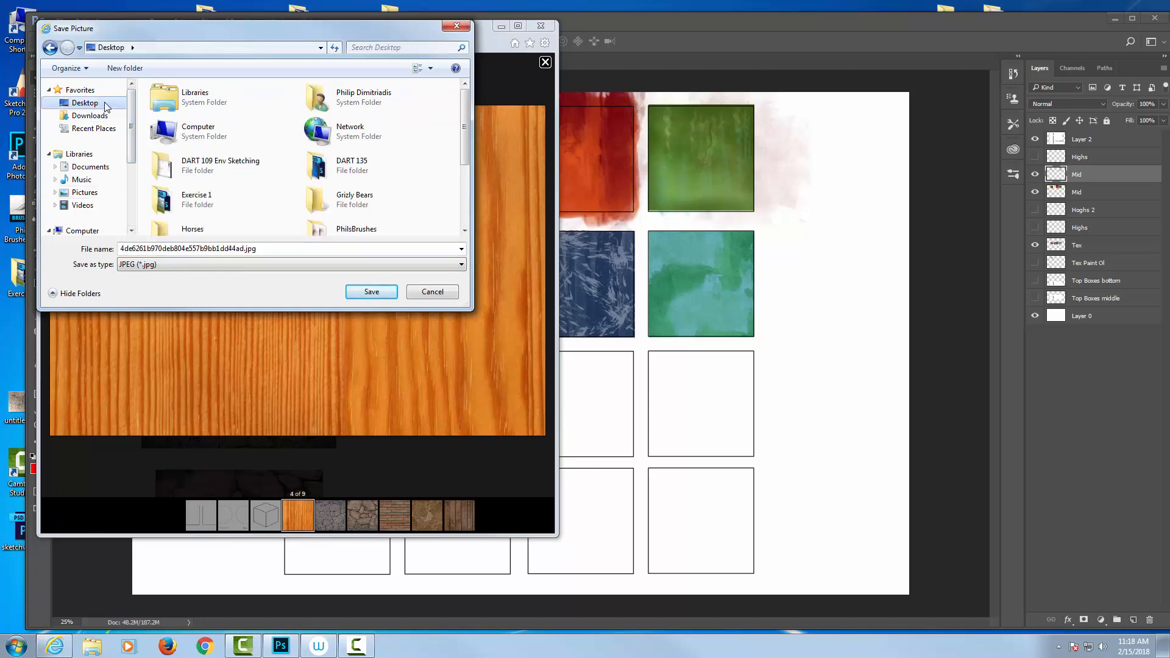
pyautogui.doubleClick(367, 164)
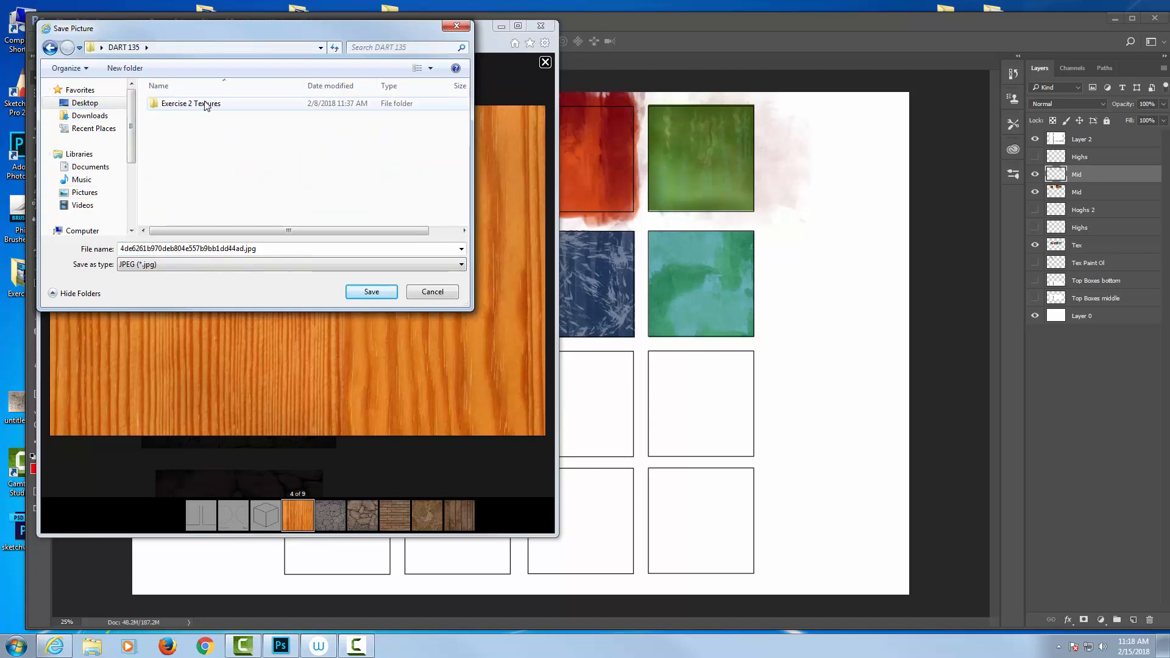
pyautogui.doubleClick(190, 105)
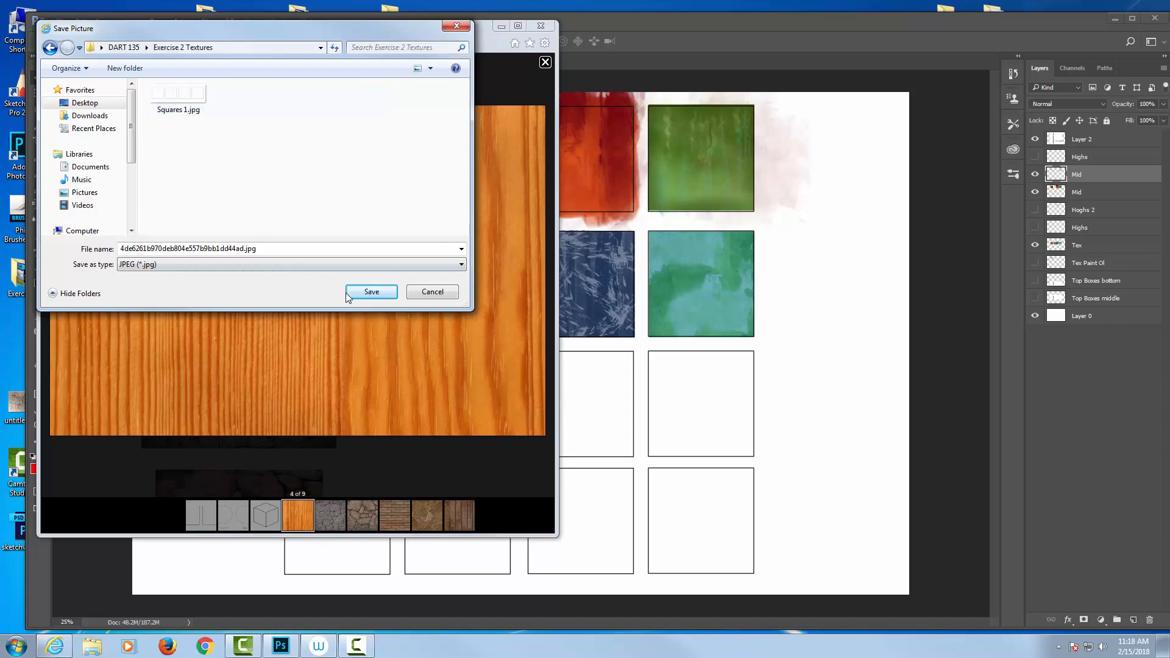
pyautogui.click(372, 292)
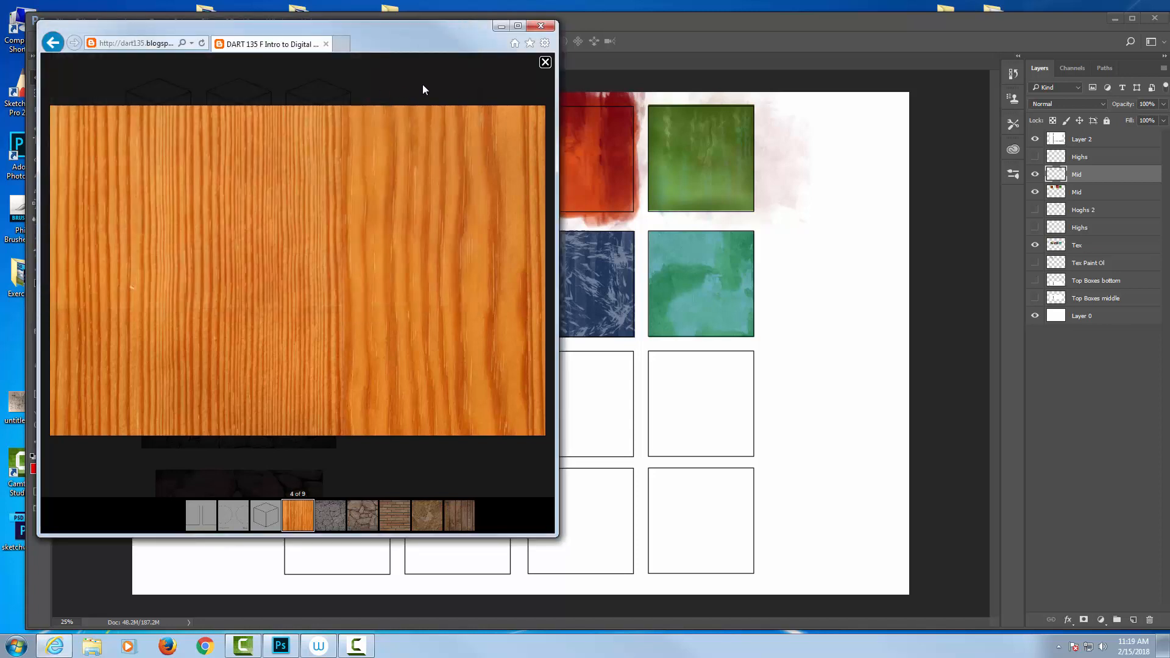
# Step: Save the cracked stone image as Brown-Cracked-Concrete-Texture.jpg in the Exercise 2 Textures folder
pyautogui.press('Left')
pyautogui.press('Right')
pyautogui.press('Right')
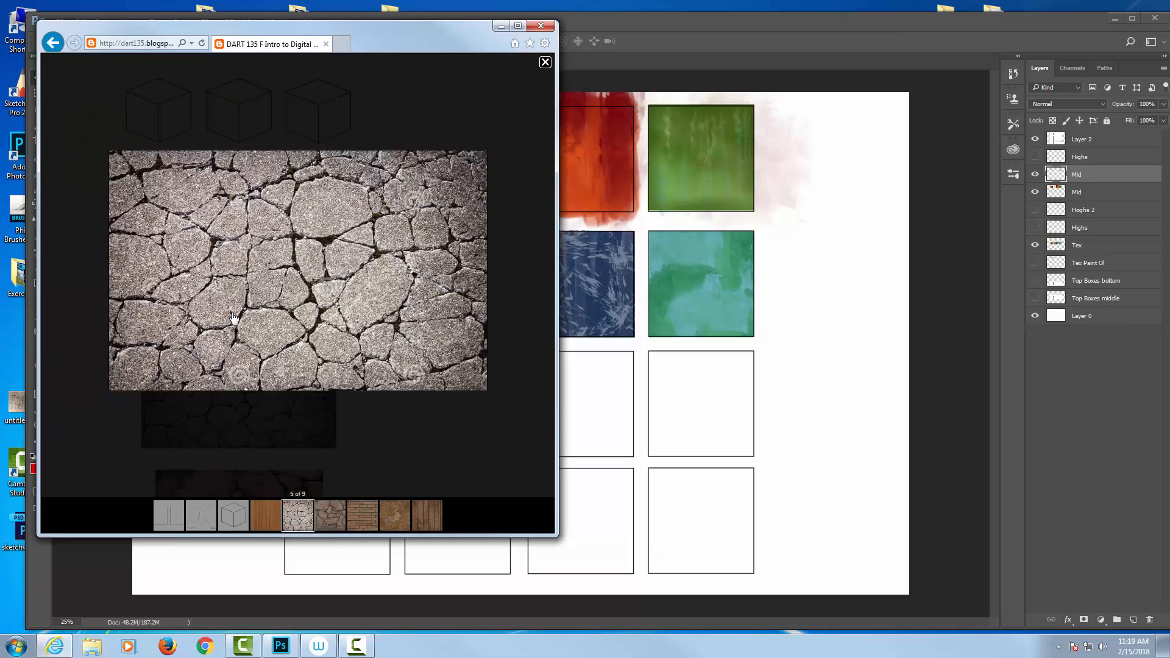
pyautogui.rightClick(342, 194)
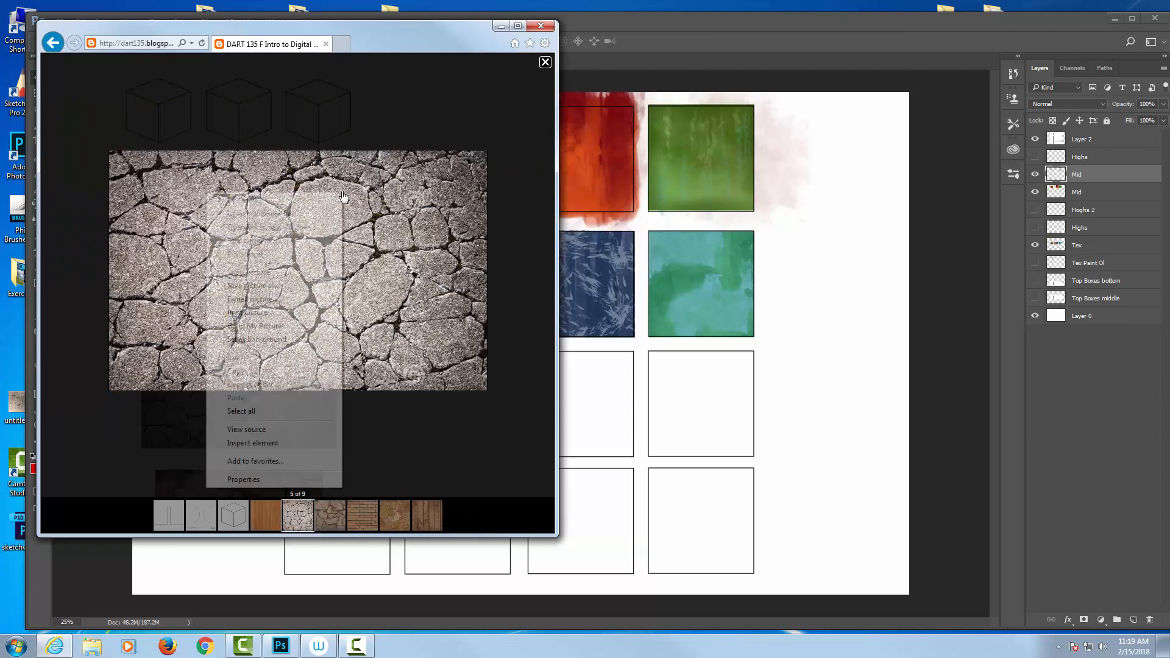
pyautogui.click(277, 287)
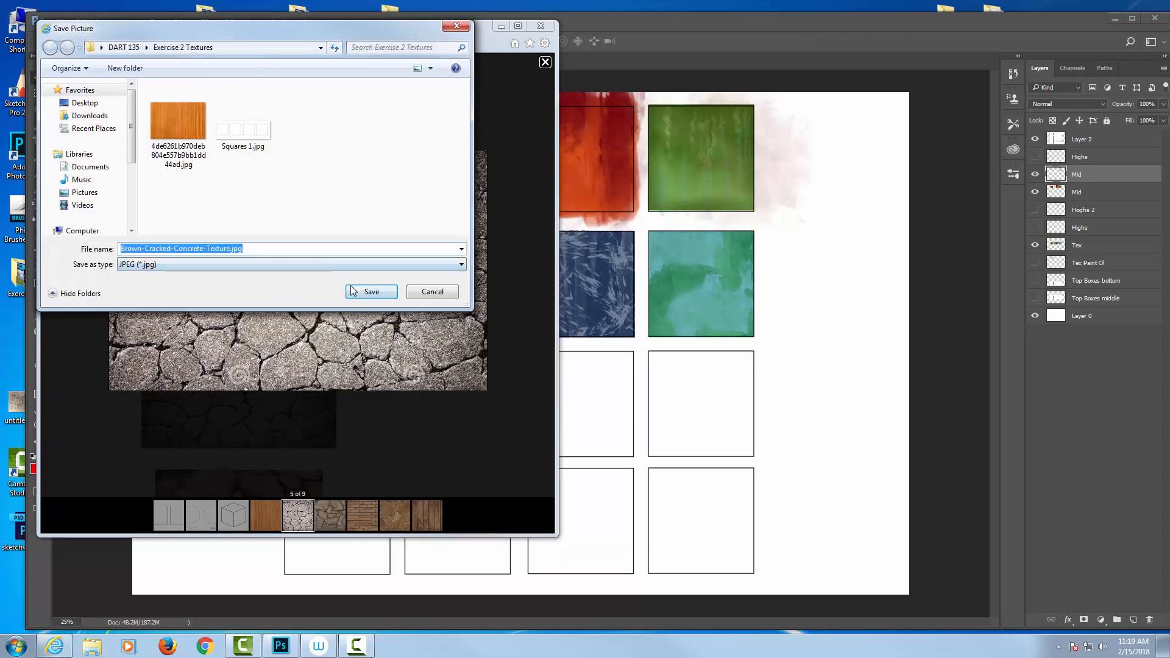
pyautogui.press('Return')
# Step: Save the orange brick wall image as index.jpg in the Exercise 2 Textures folder
pyautogui.click(328, 513)
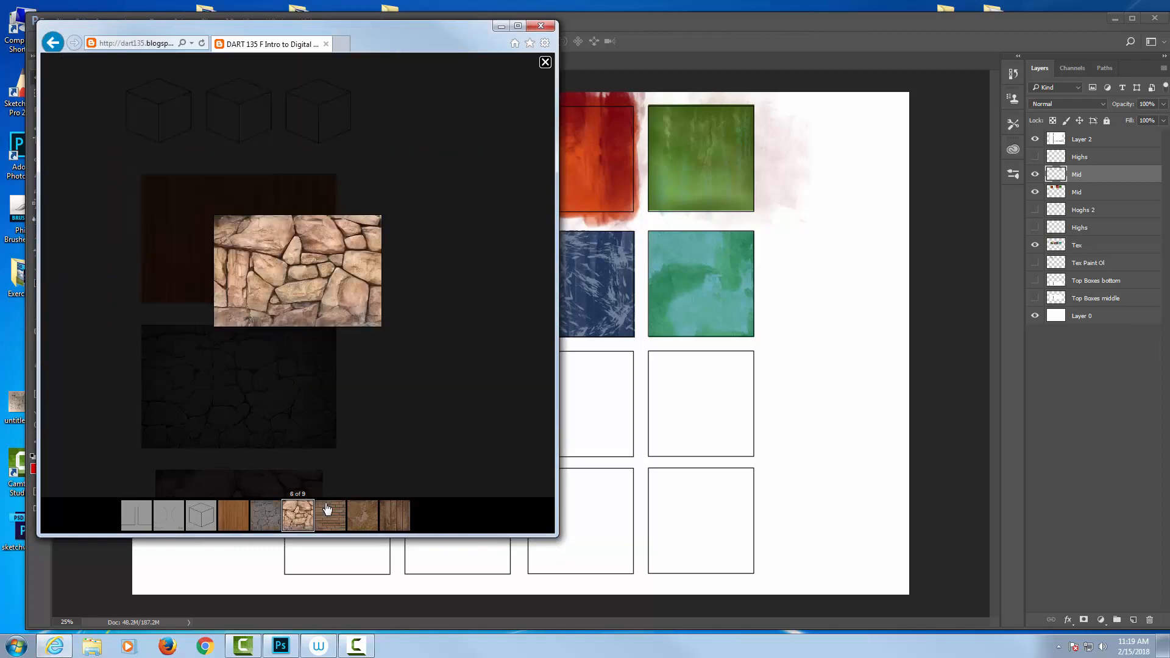
pyautogui.click(327, 513)
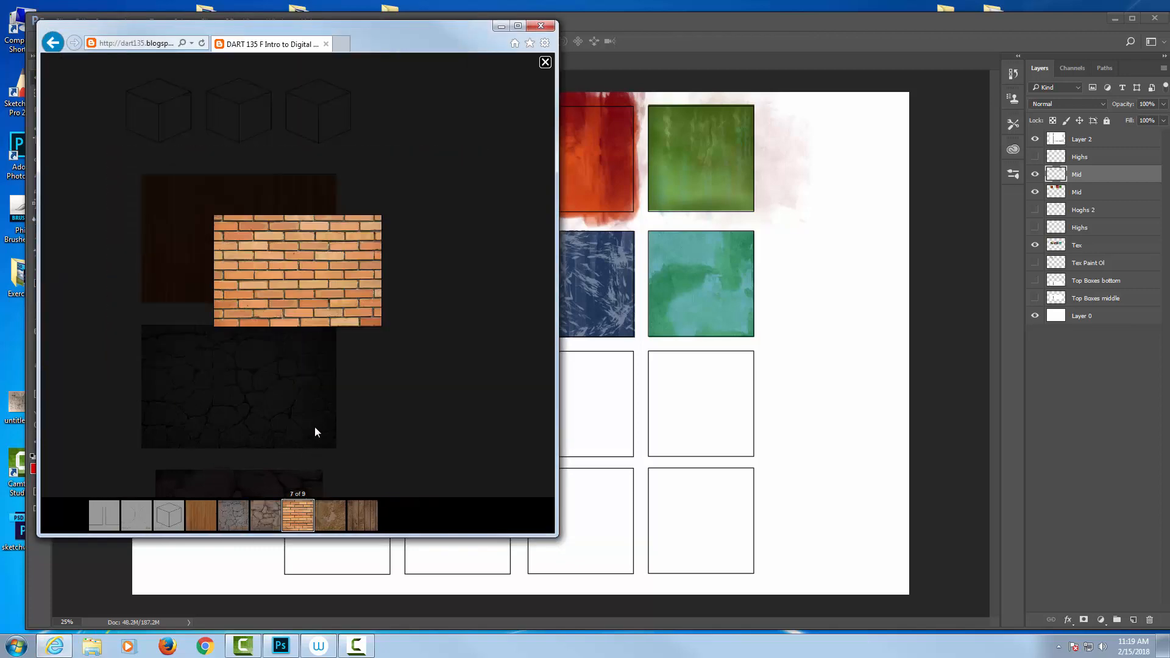
pyautogui.rightClick(308, 245)
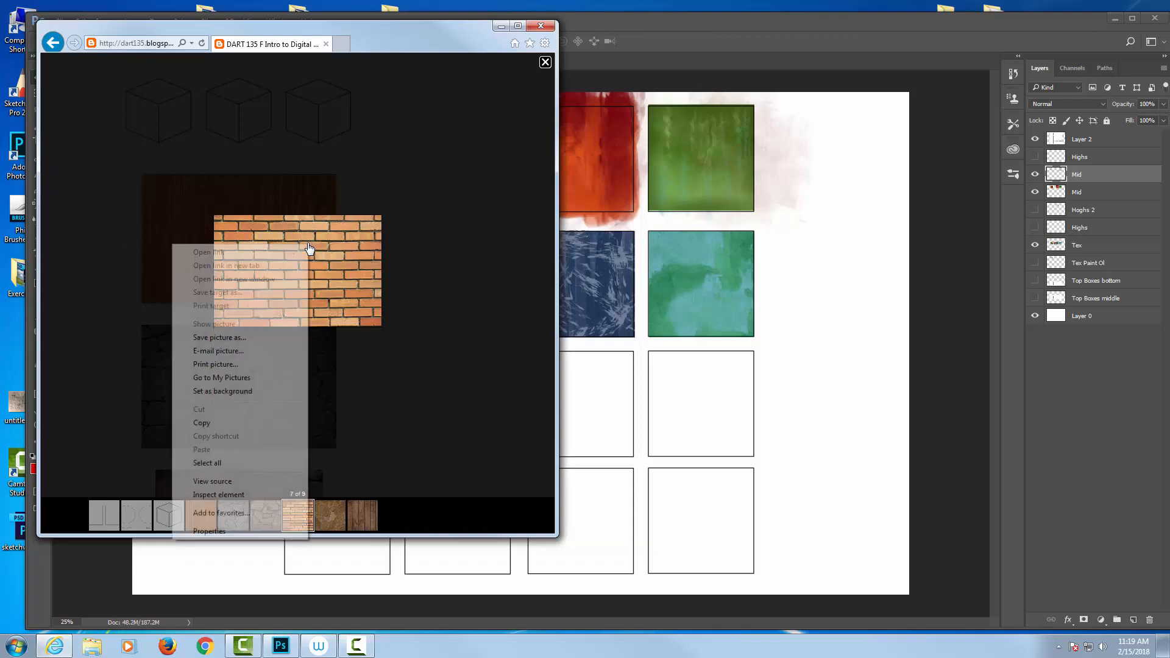
pyautogui.click(233, 338)
pyautogui.click(363, 292)
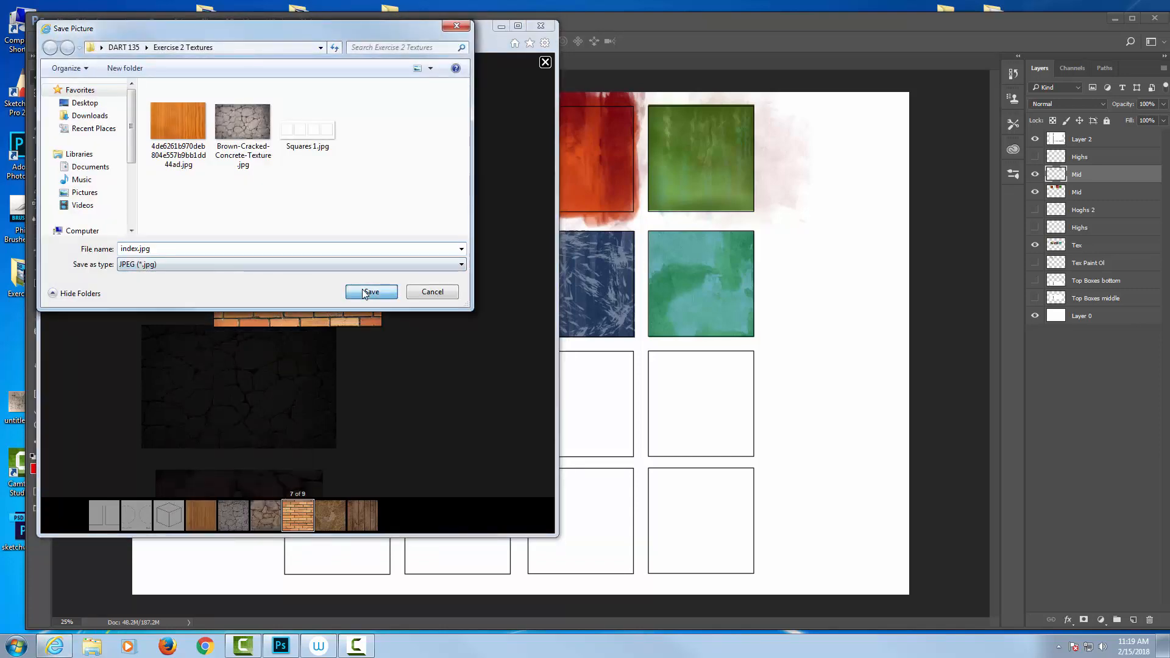
# Step: Save the brown wood plank image as wood_texture3848.jpg in the Exercise 2 Textures folder and close the browser
pyautogui.scroll(-2, 266, 308)
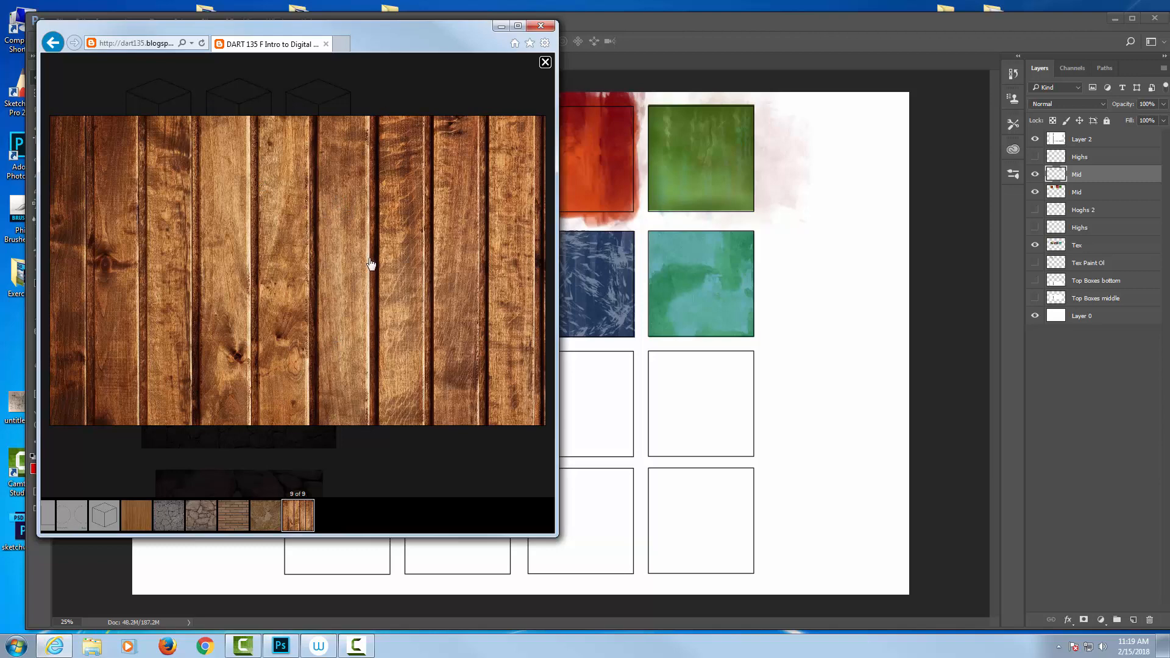
pyautogui.rightClick(339, 206)
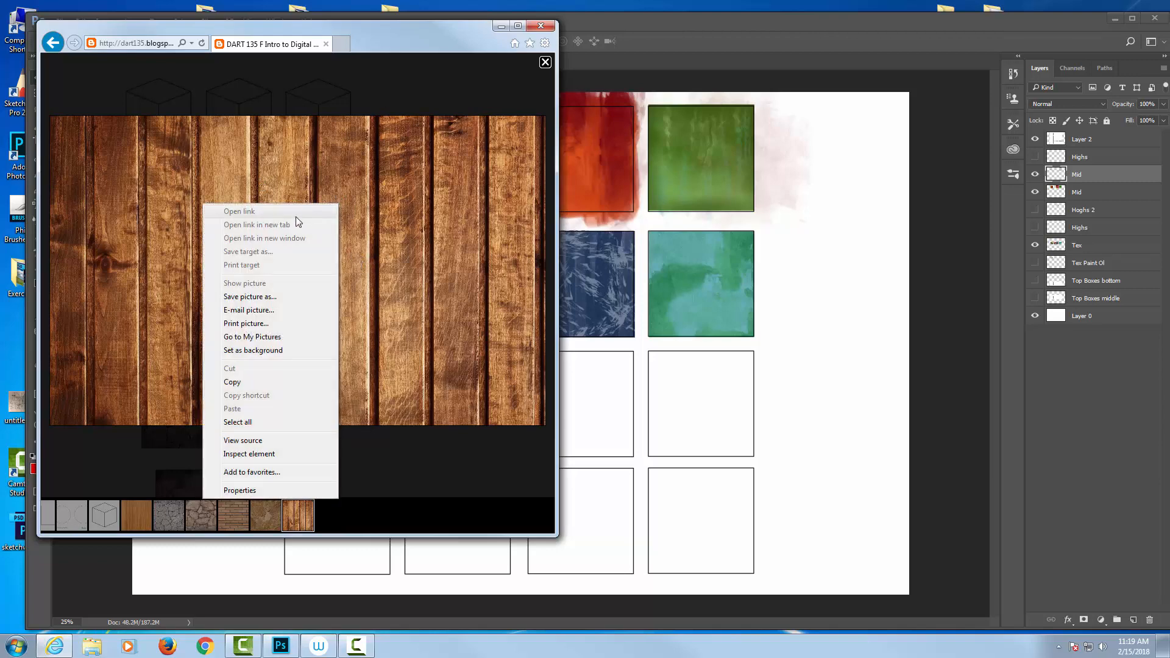
pyautogui.click(272, 297)
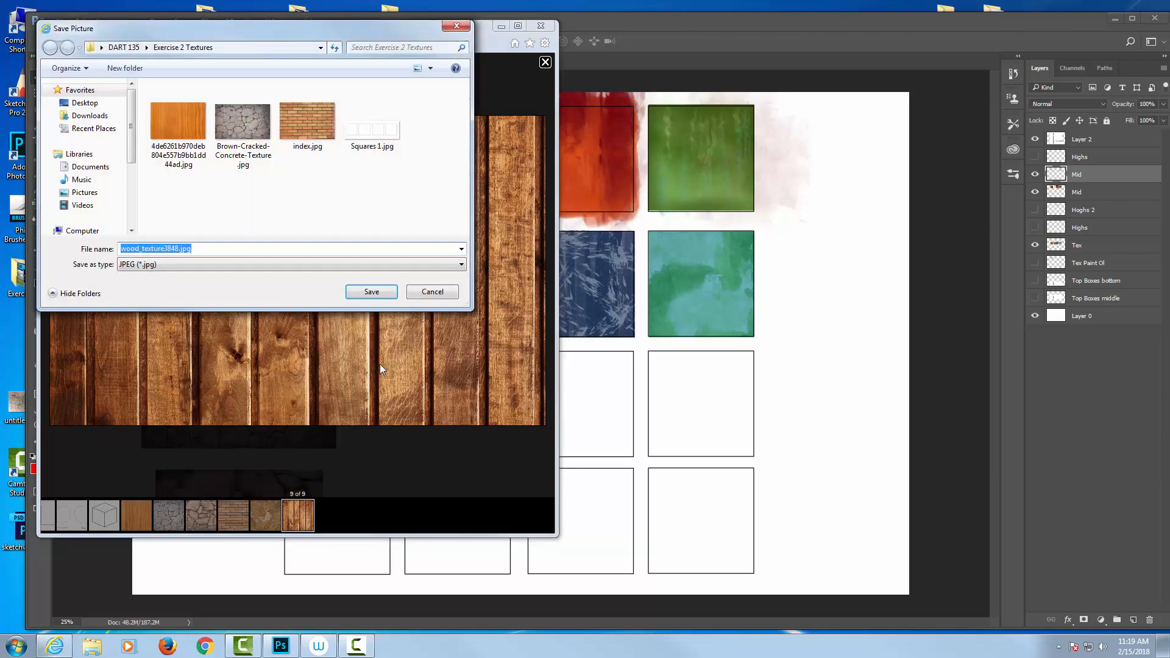
pyautogui.click(373, 291)
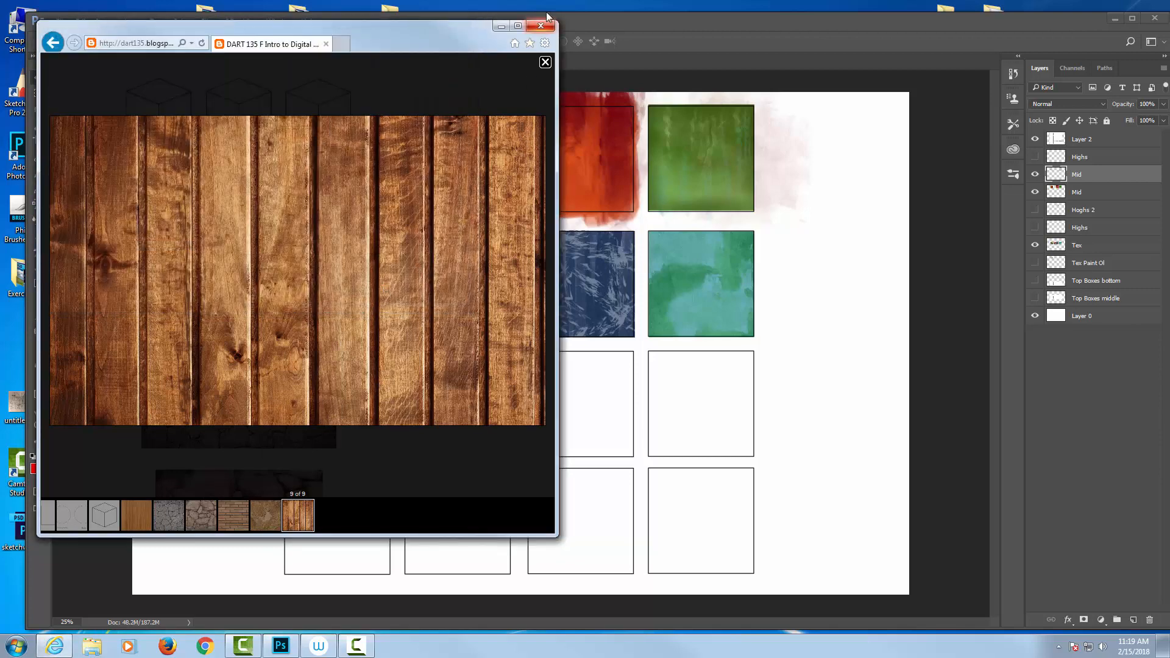
pyautogui.click(540, 27)
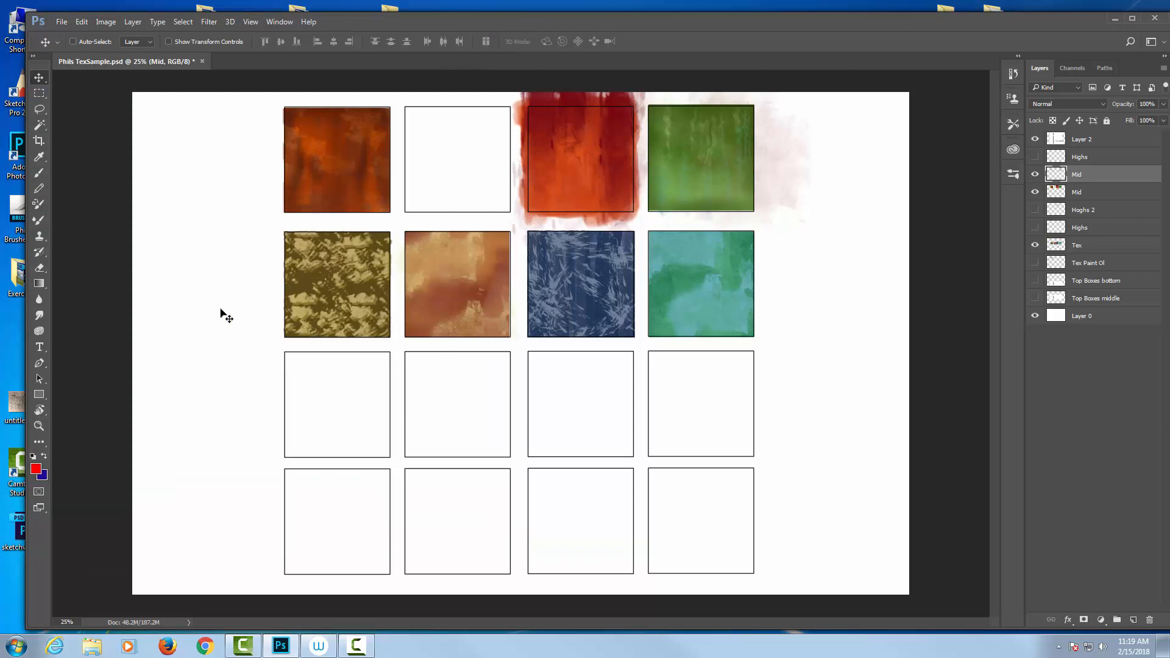
# Step: Open the orange wood grain JPEG from Desktop > DART 135 > Exercise 2 Textures in Photoshop and select the entire image
pyautogui.click(62, 22)
pyautogui.click(70, 45)
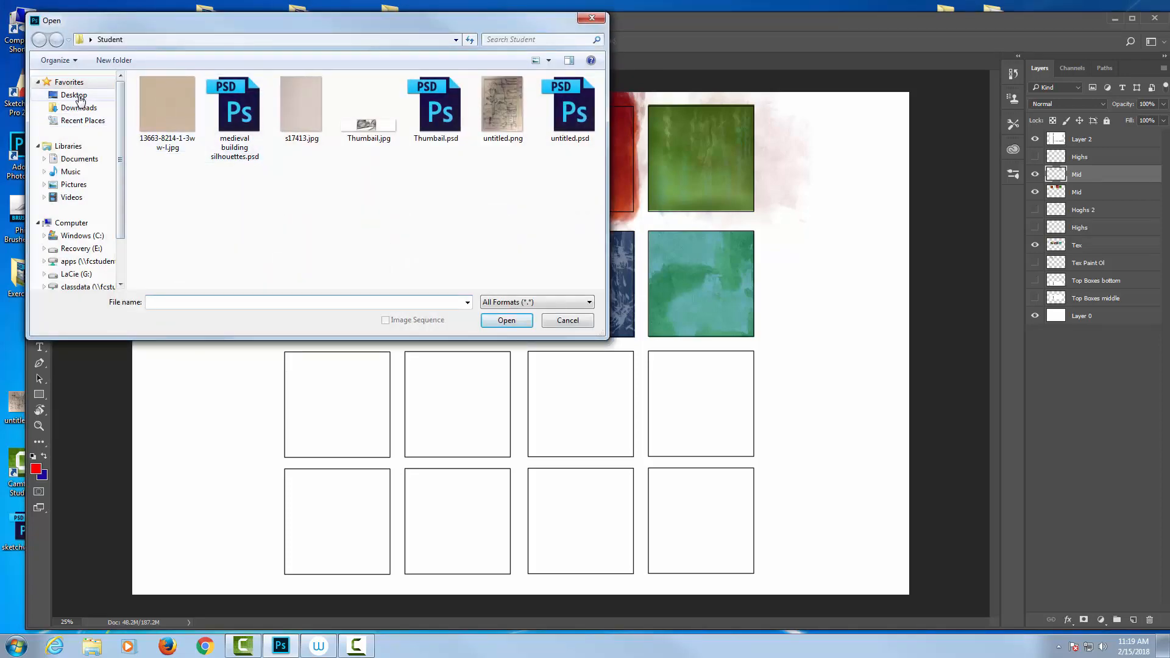
pyautogui.click(76, 95)
pyautogui.doubleClick(352, 161)
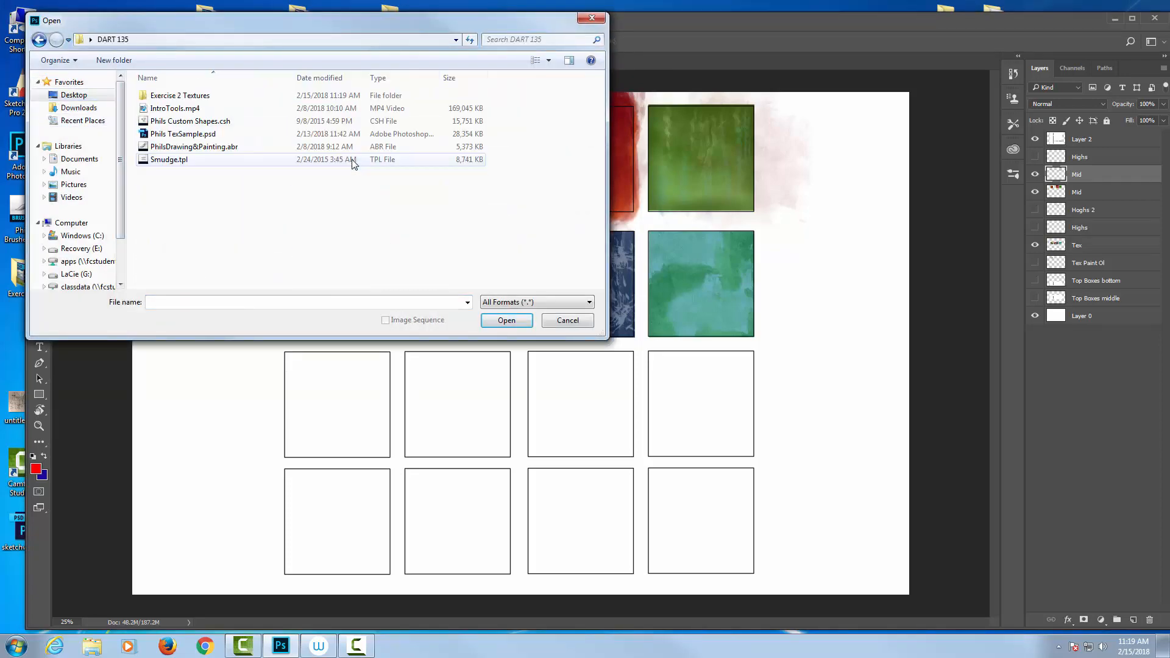
pyautogui.doubleClick(176, 96)
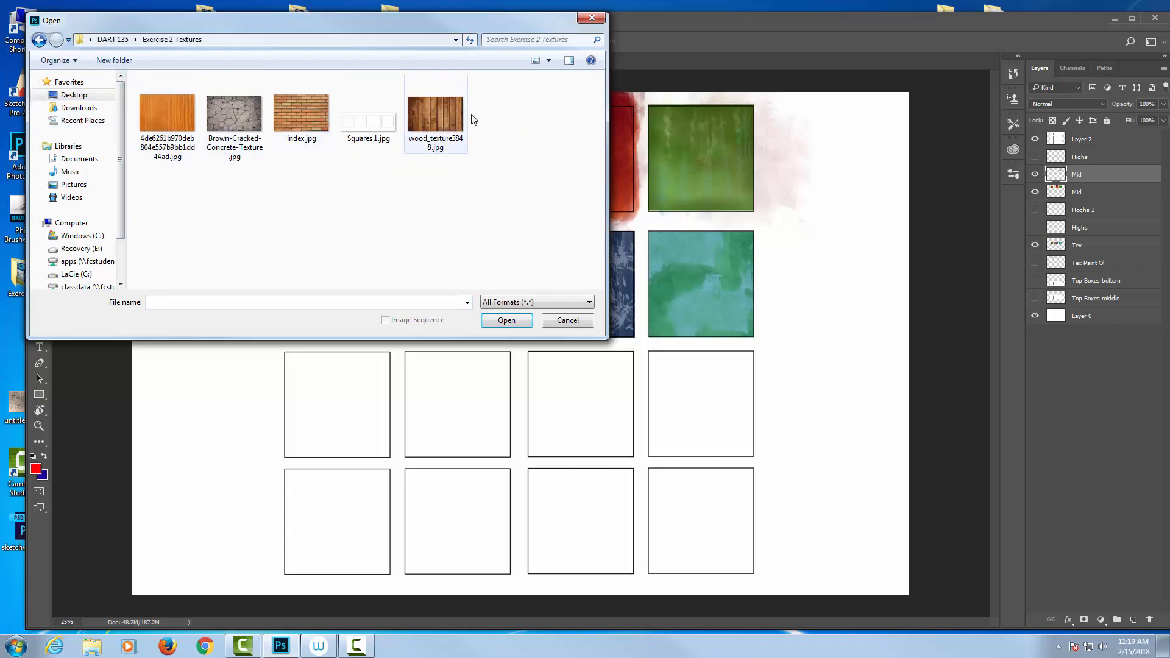
pyautogui.click(173, 119)
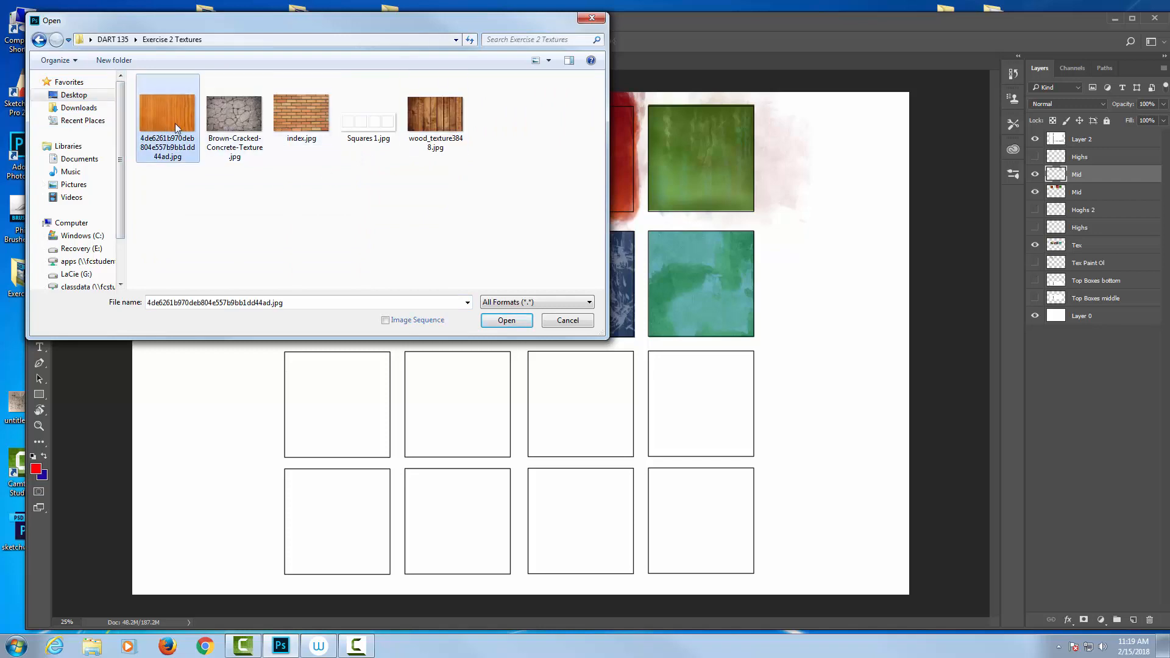
pyautogui.click(505, 318)
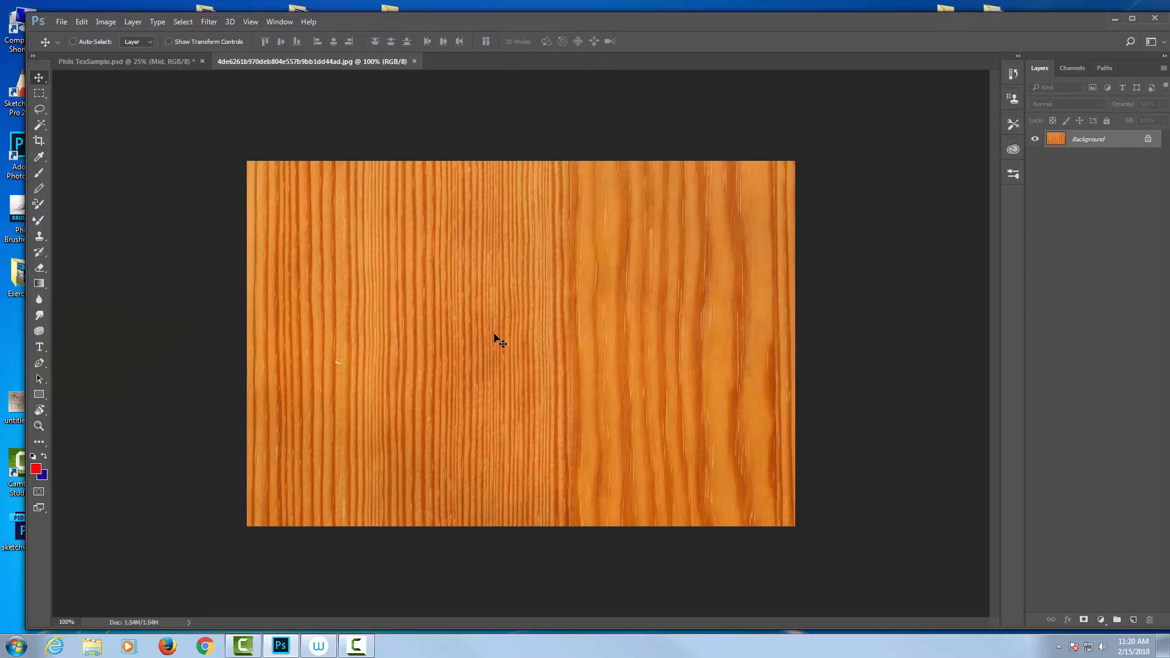
pyautogui.hotkey('ctrl', 'a')
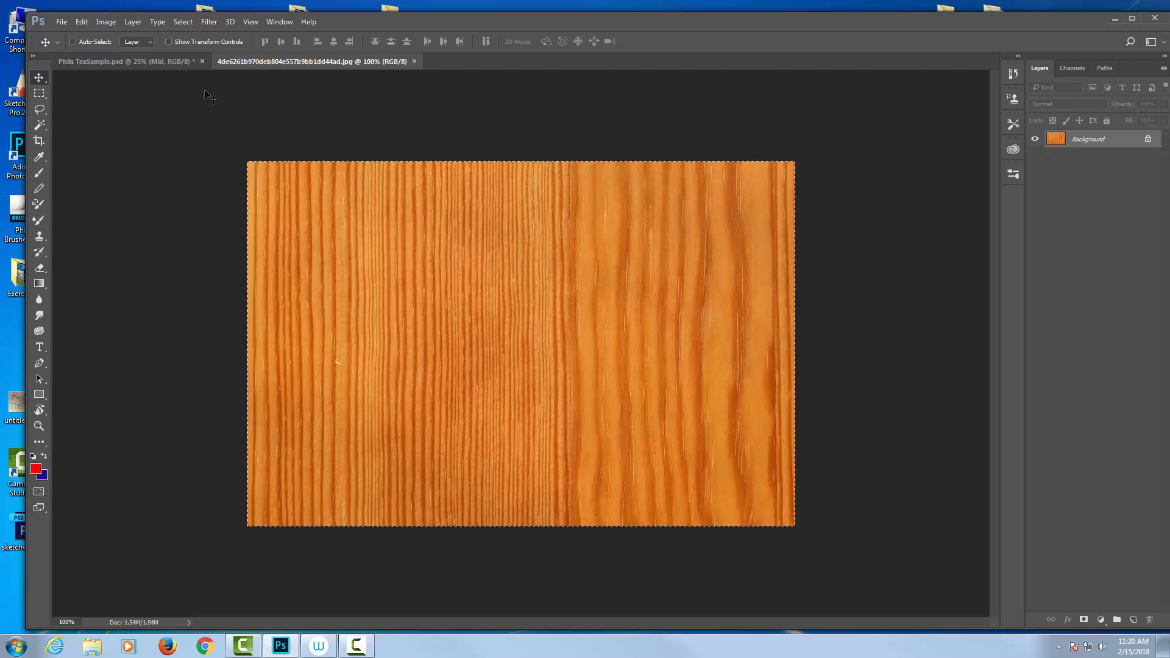
# Step: Paste the copied wood grain image into Phils TexSample.psd beside the first box of the bottom row
pyautogui.click(160, 62)
pyautogui.moveTo(499, 17); pyautogui.dragTo(466, 14)
pyautogui.hotkey('ctrl', '+')
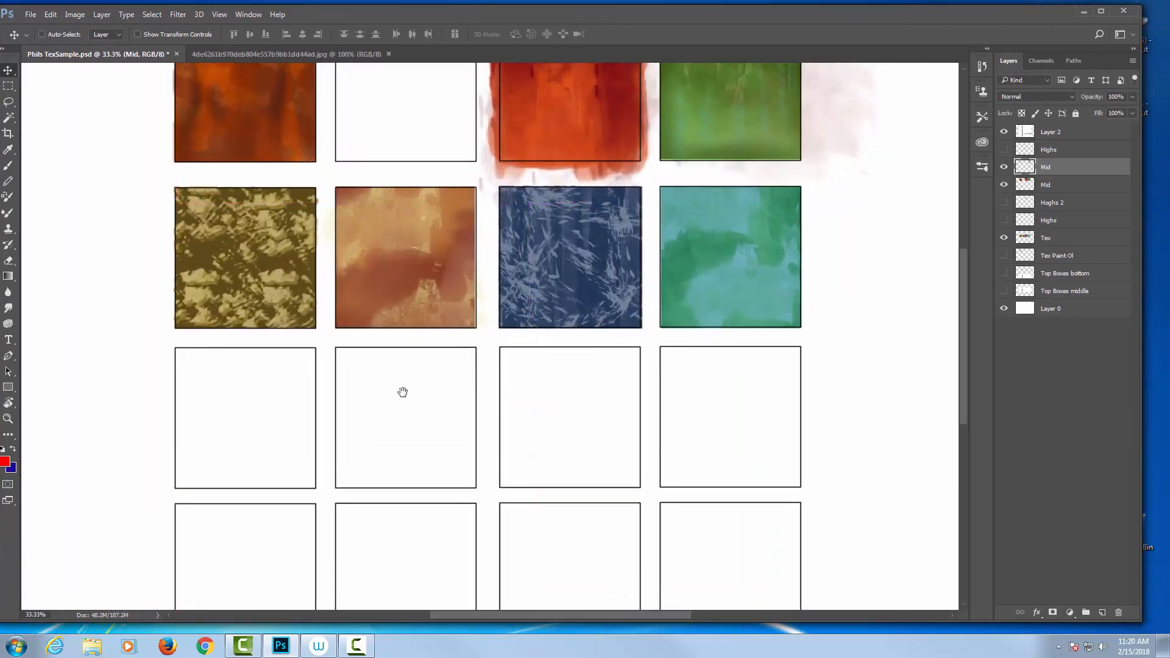
pyautogui.moveTo(434, 413); pyautogui.dragTo(234, 485)
pyautogui.hotkey('ctrl', 'v')
# Step: Stretch the pasted wood grain image to 115.5% height to match the adjacent empty box
pyautogui.hotkey('ctrl', 't')
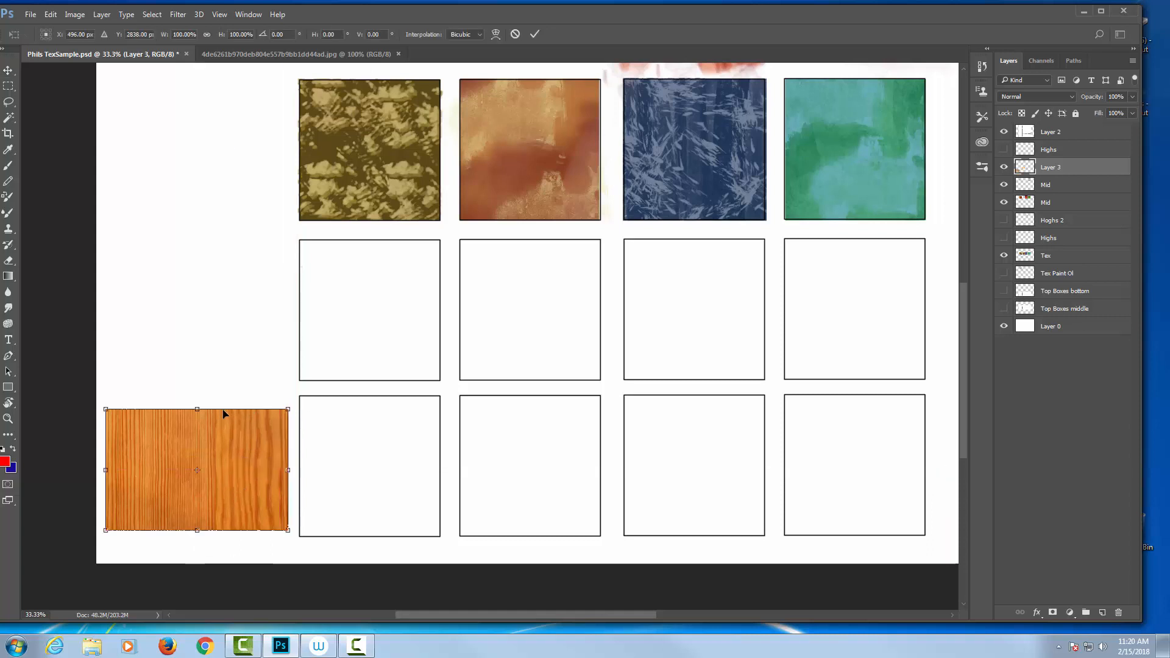
pyautogui.moveTo(198, 406); pyautogui.dragTo(198, 390)
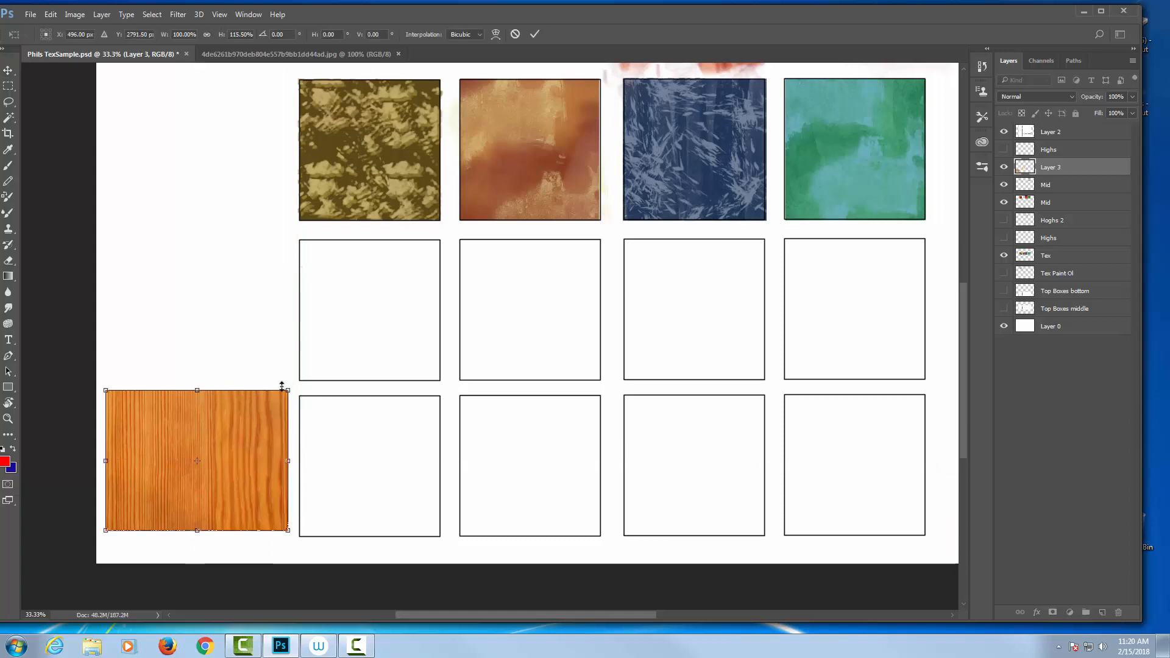
pyautogui.moveTo(289, 391); pyautogui.dragTo(553, 330)
pyautogui.press('Return')
pyautogui.hotkey('ctrl', '+')
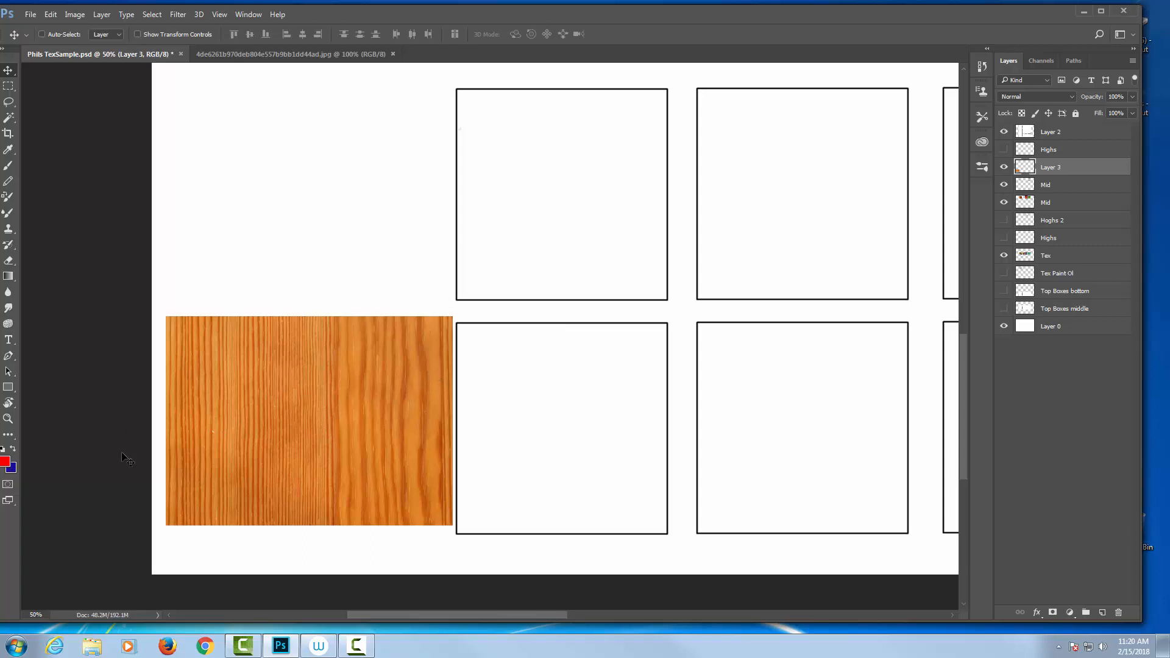
# Step: Choose the flat rectangular 25 px painting brush for the Brush tool
pyautogui.press('b')
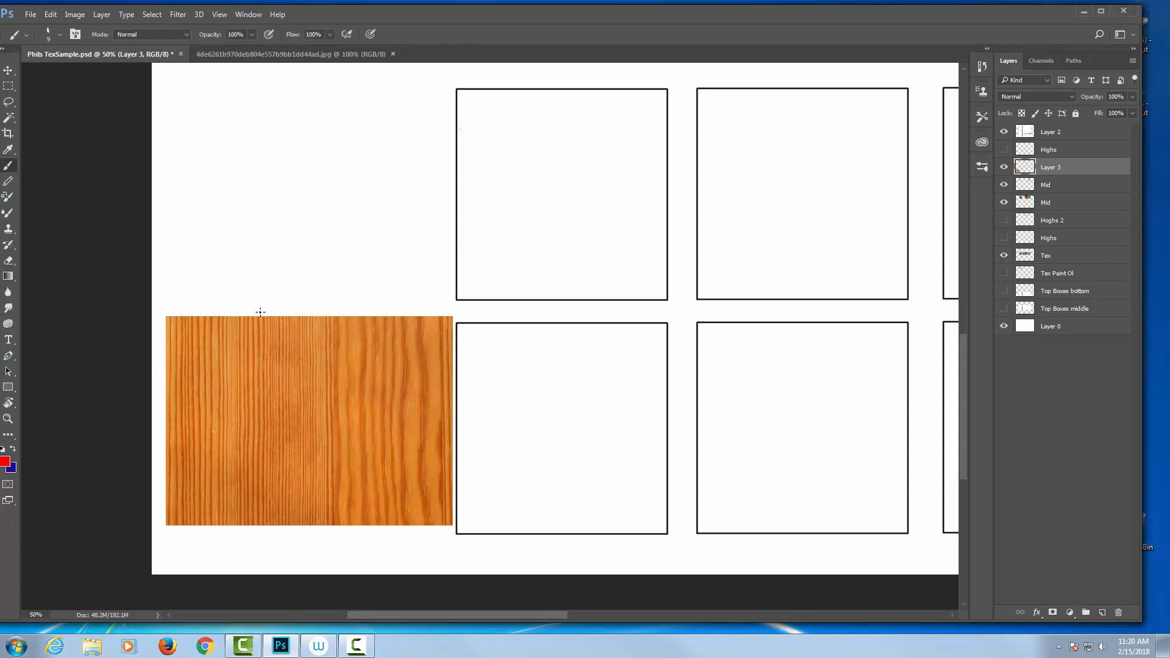
pyautogui.rightClick(283, 383)
pyautogui.click(371, 224)
pyautogui.press(']')
pyautogui.press(']')
pyautogui.press(']')
pyautogui.press(']')
pyautogui.press(']')
pyautogui.press(']')
pyautogui.press(']')
pyautogui.rightClick(308, 401)
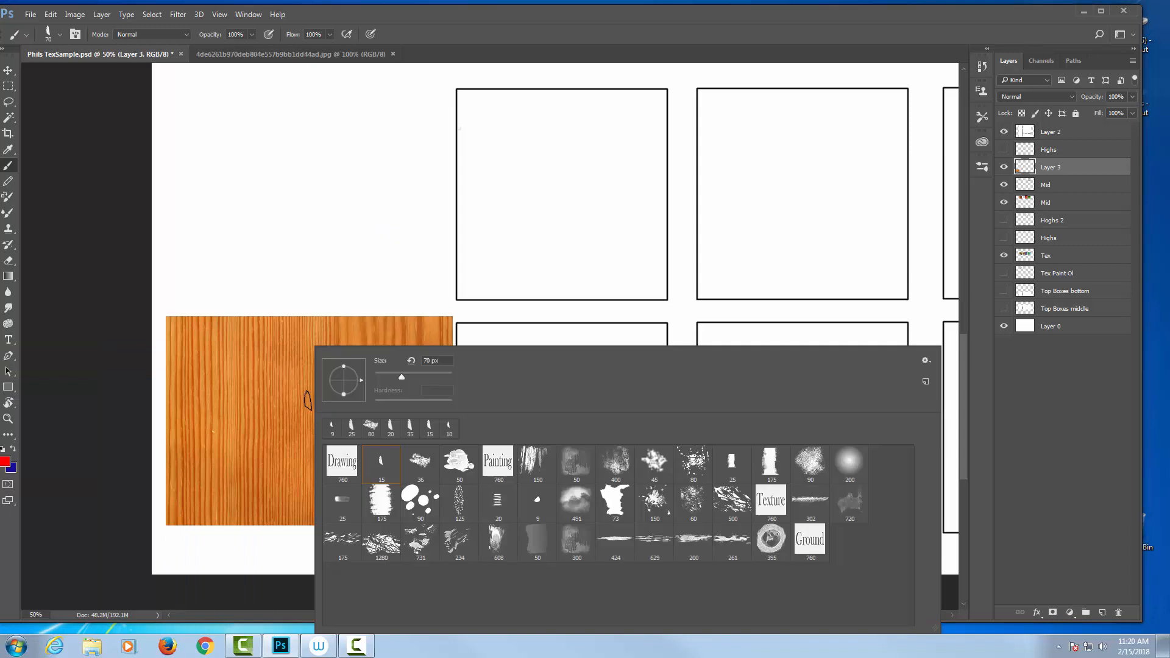
pyautogui.click(744, 463)
# Step: Try a short dab and a zigzag red stroke in the box beside the wood image, undoing the strokes
pyautogui.click(481, 332)
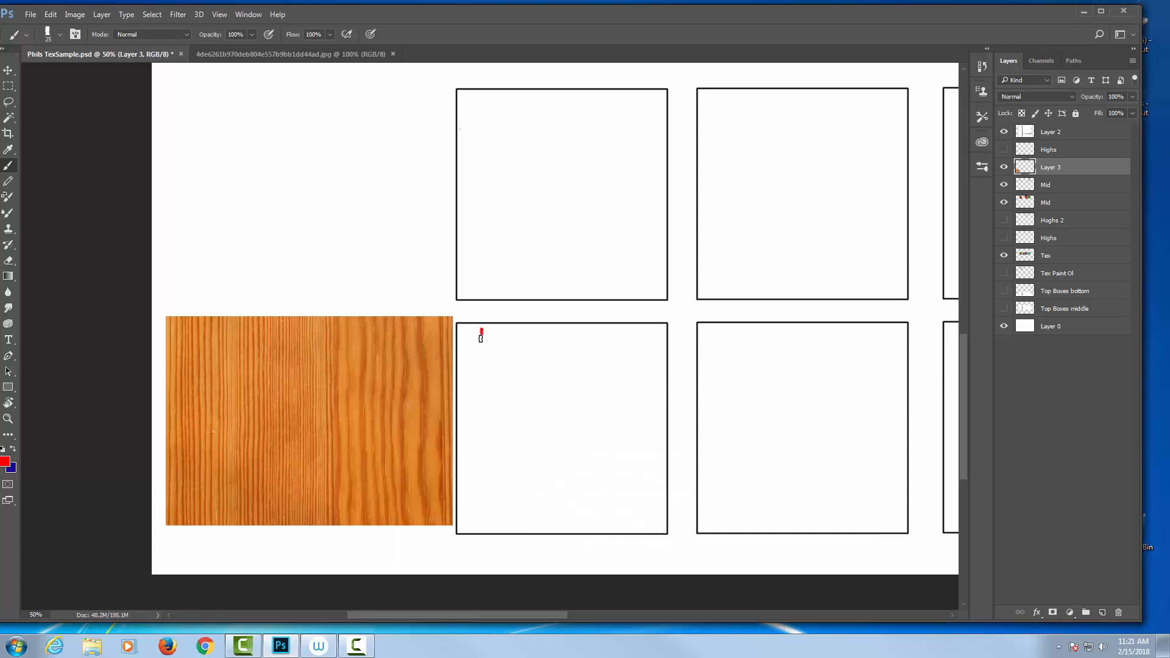
pyautogui.moveTo(478, 326); pyautogui.dragTo(491, 352)
pyautogui.hotkey('ctrl', 'z')
pyautogui.moveTo(499, 351)
pyautogui.mouseDown()
pyautogui.moveTo(527, 418)
pyautogui.moveTo(552, 486)
pyautogui.mouseUp()
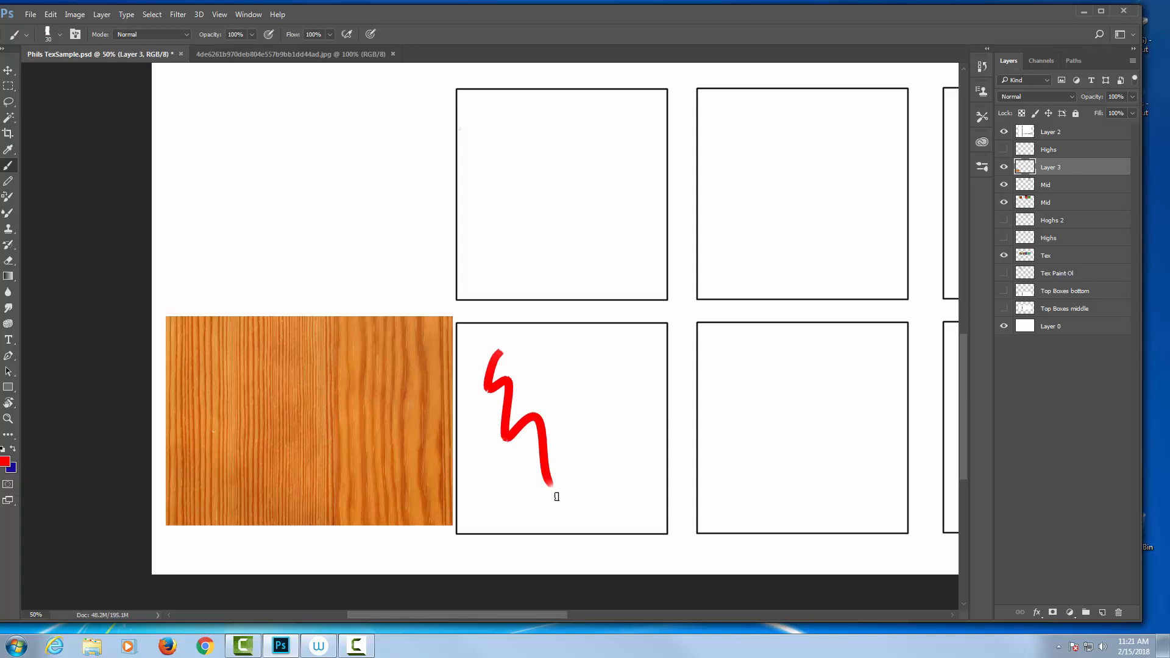
pyautogui.hotkey('ctrl', 'z')
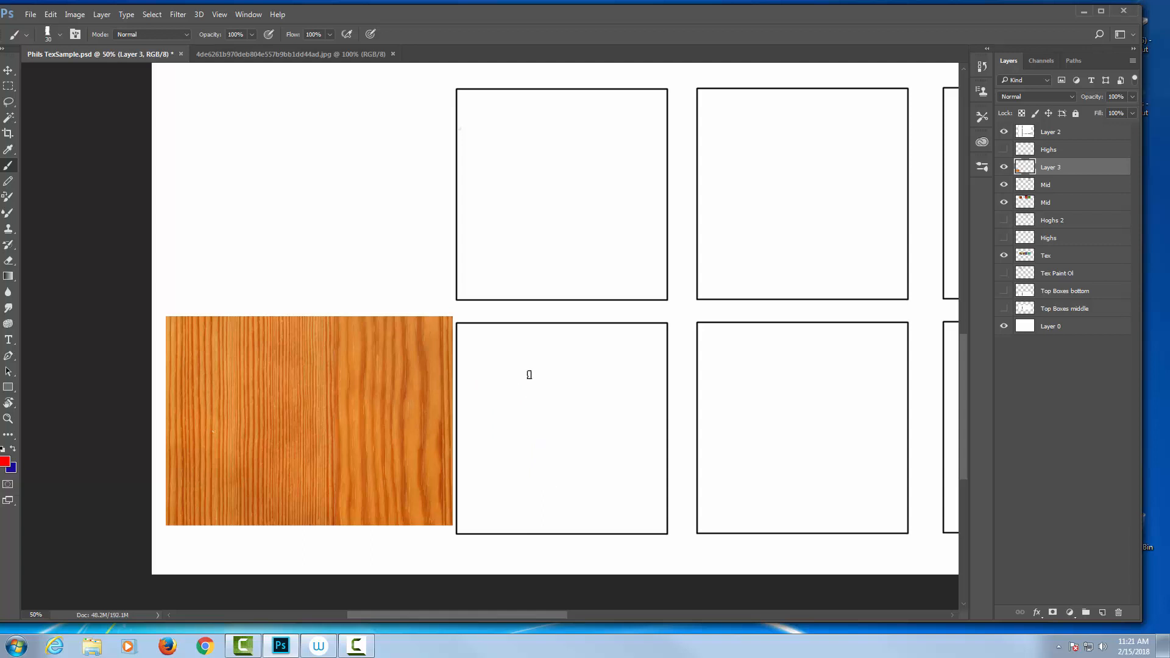
# Step: Try several separate short red strokes with the flat 30 px brush in the same box and undo them all
pyautogui.moveTo(528, 372); pyautogui.dragTo(520, 426)
pyautogui.moveTo(535, 384)
pyautogui.mouseDown()
pyautogui.moveTo(535, 421)
pyautogui.moveTo(567, 379)
pyautogui.mouseUp()
pyautogui.moveTo(592, 390); pyautogui.dragTo(594, 421)
pyautogui.moveTo(611, 413)
pyautogui.mouseDown()
pyautogui.moveTo(612, 448)
pyautogui.moveTo(620, 429)
pyautogui.mouseUp()
pyautogui.moveTo(563, 443); pyautogui.dragTo(550, 484)
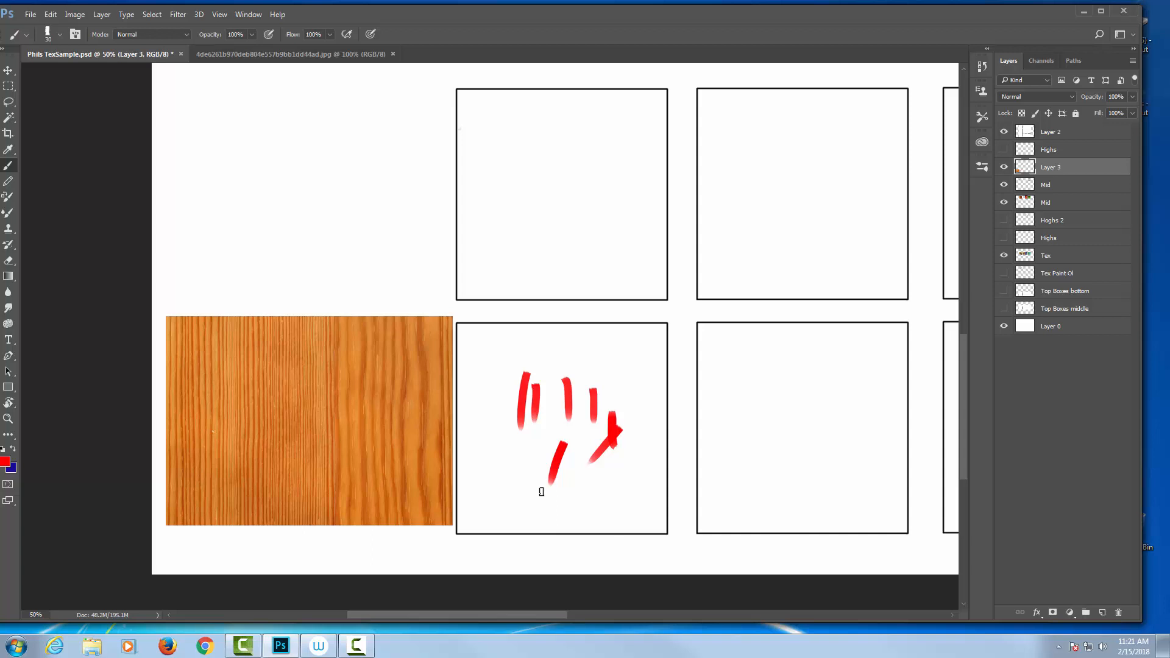
pyautogui.hotkey('ctrl', 'alt', 'z')
pyautogui.hotkey('ctrl', 'alt', 'z')
pyautogui.hotkey('ctrl', 'alt', 'z')
pyautogui.hotkey('ctrl', 'alt', 'z')
pyautogui.hotkey('ctrl', 'alt', 'z')
pyautogui.hotkey('ctrl', 'alt', 'z')
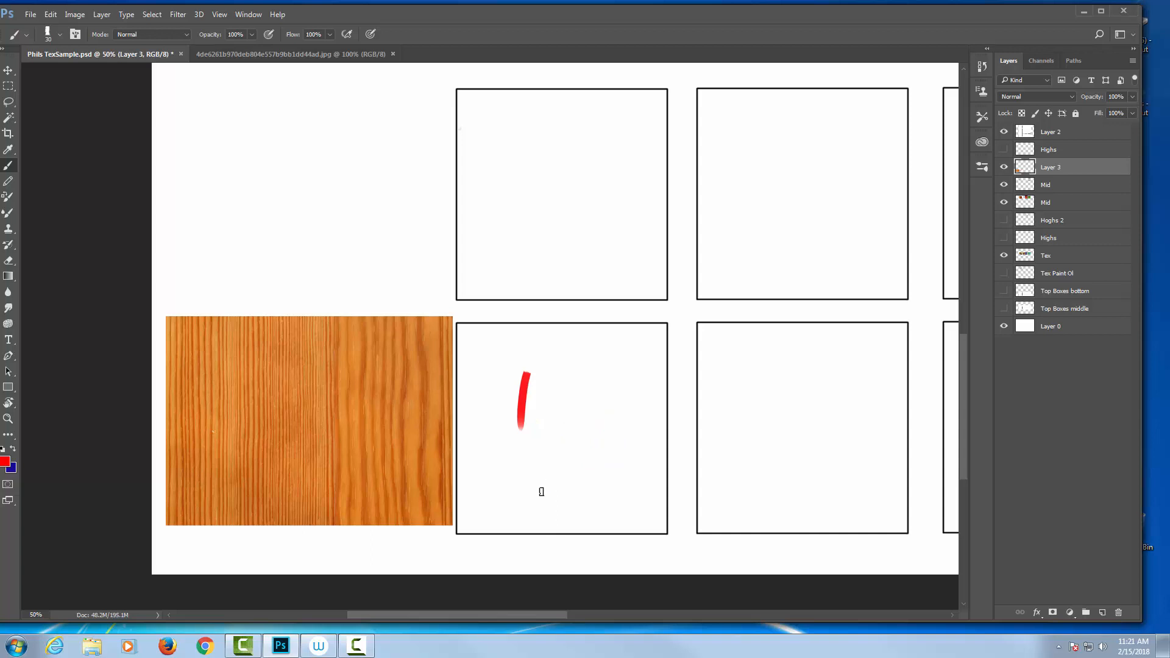
pyautogui.hotkey('ctrl', 'alt', 'z')
# Step: Set the foreground color to the light orange db8731 sampled from the pasted wood grain image
pyautogui.click(6, 463)
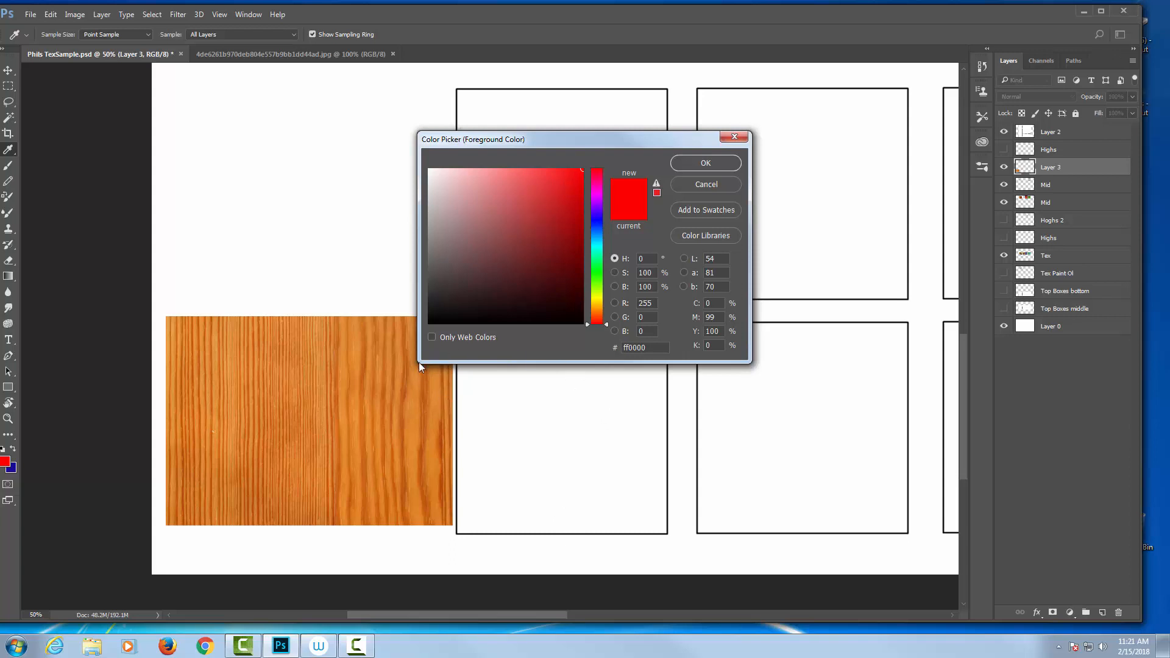
pyautogui.click(597, 302)
pyautogui.moveTo(598, 303); pyautogui.dragTo(597, 306)
pyautogui.moveTo(581, 171)
pyautogui.mouseDown()
pyautogui.moveTo(555, 234)
pyautogui.moveTo(558, 199)
pyautogui.mouseUp()
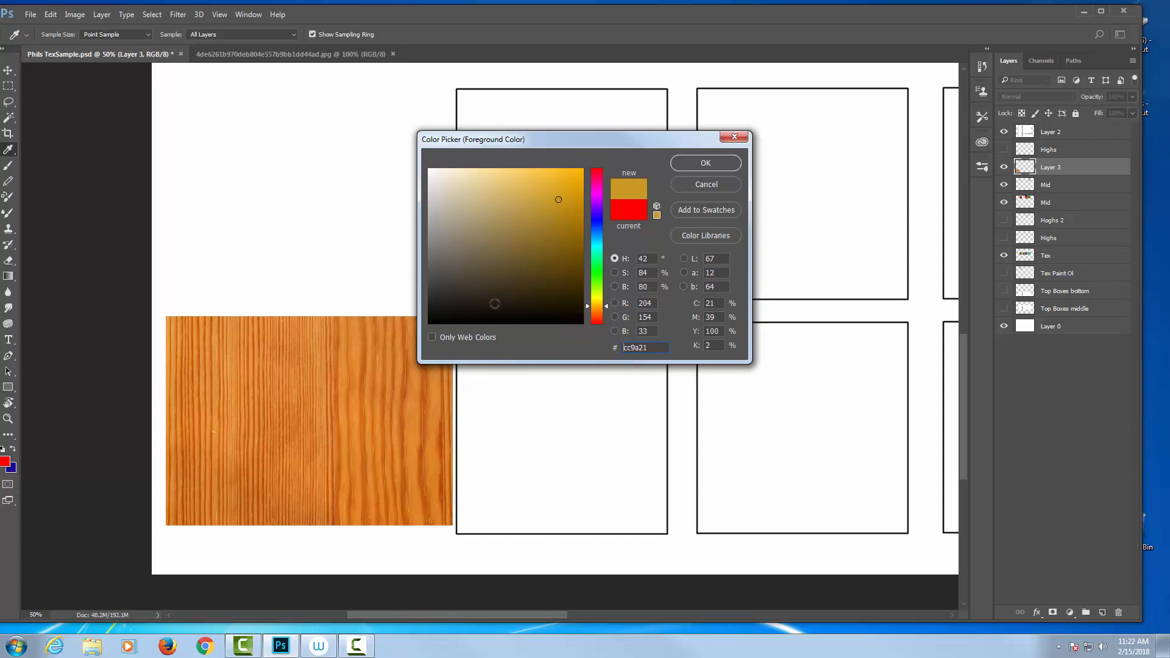
pyautogui.click(437, 401)
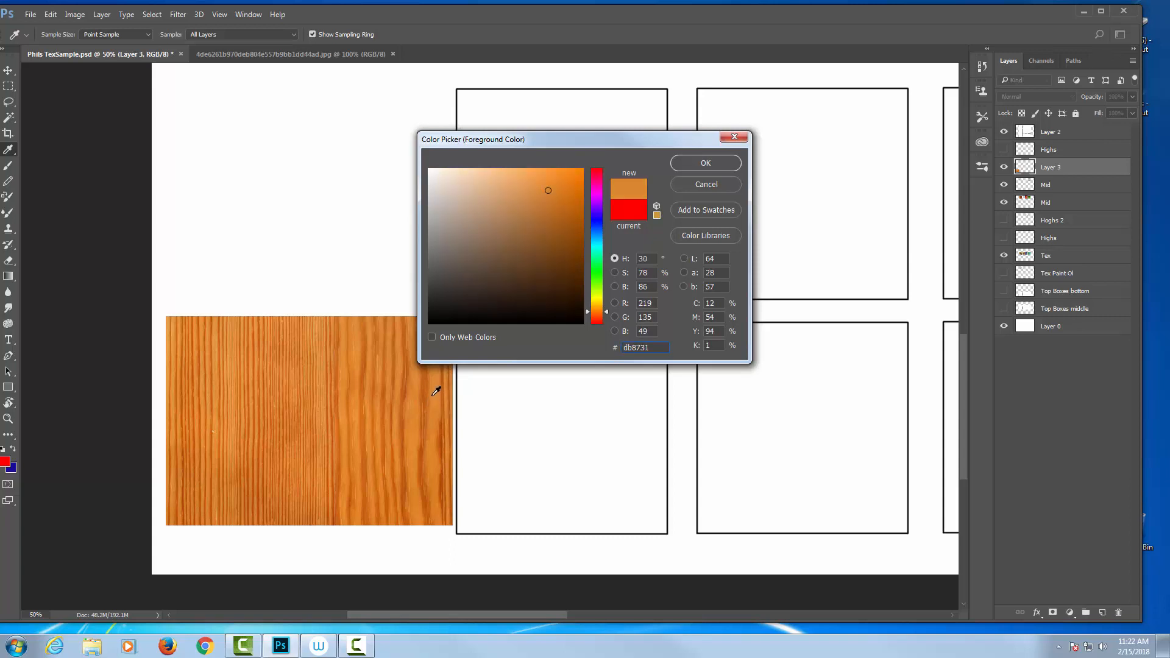
pyautogui.click(718, 163)
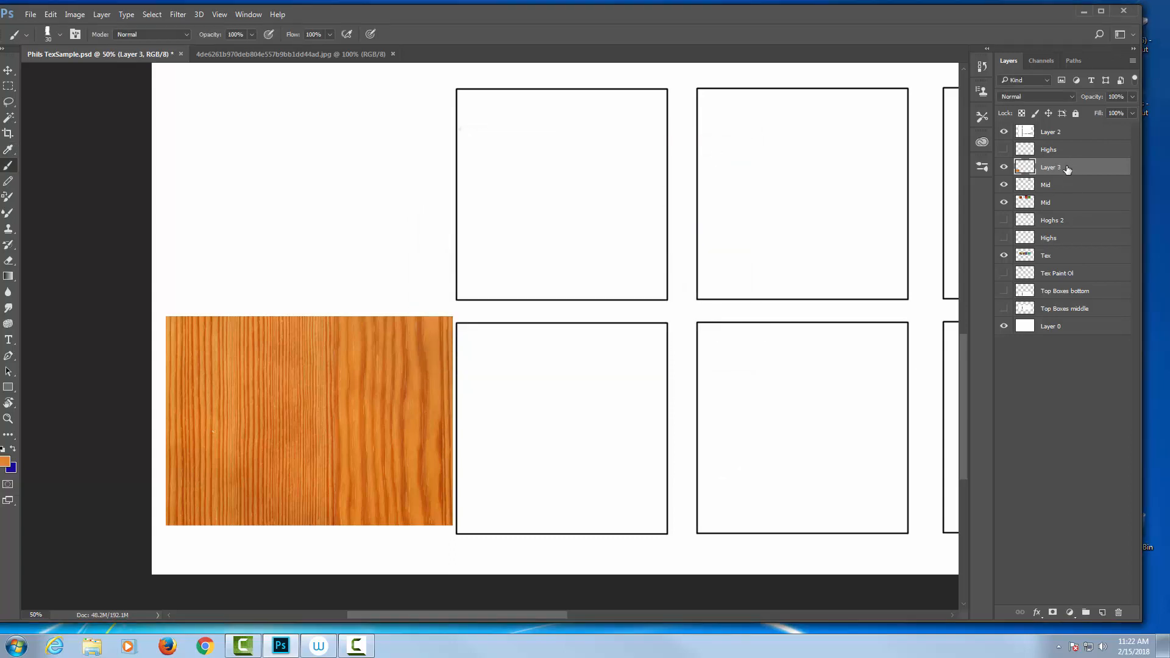
# Step: Add three new layers above the wood image layer and name them BAse, Mid and Top from lowest to highest
pyautogui.click(1104, 613)
pyautogui.click(1104, 612)
pyautogui.click(1104, 612)
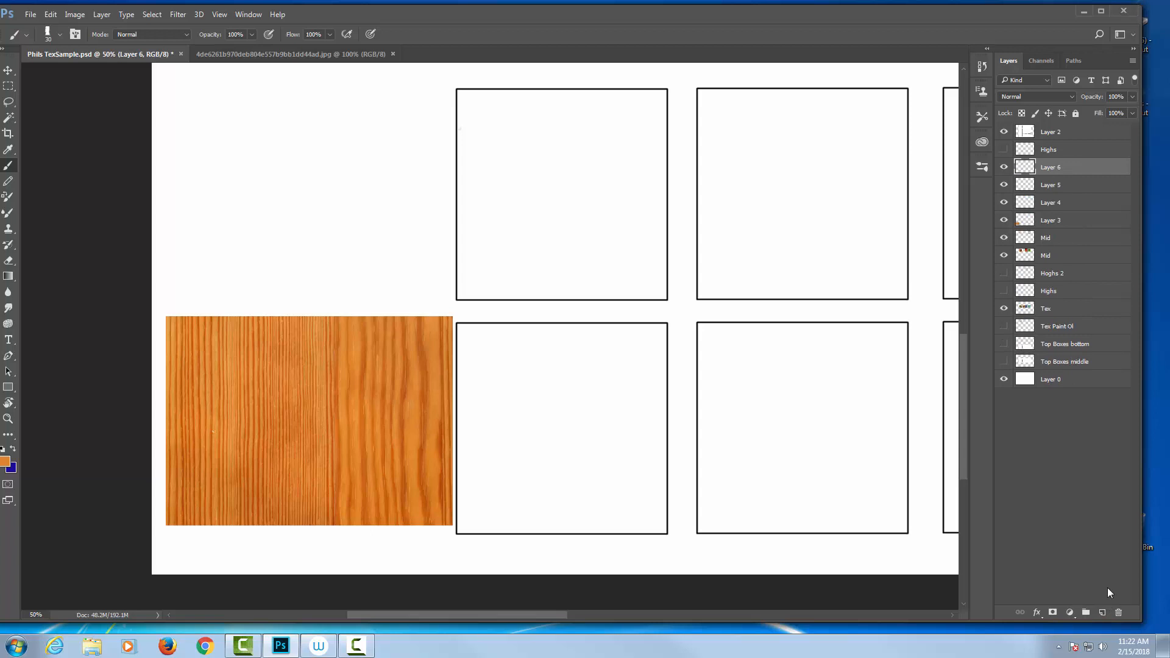
pyautogui.doubleClick(1065, 202)
pyautogui.write('BAse')
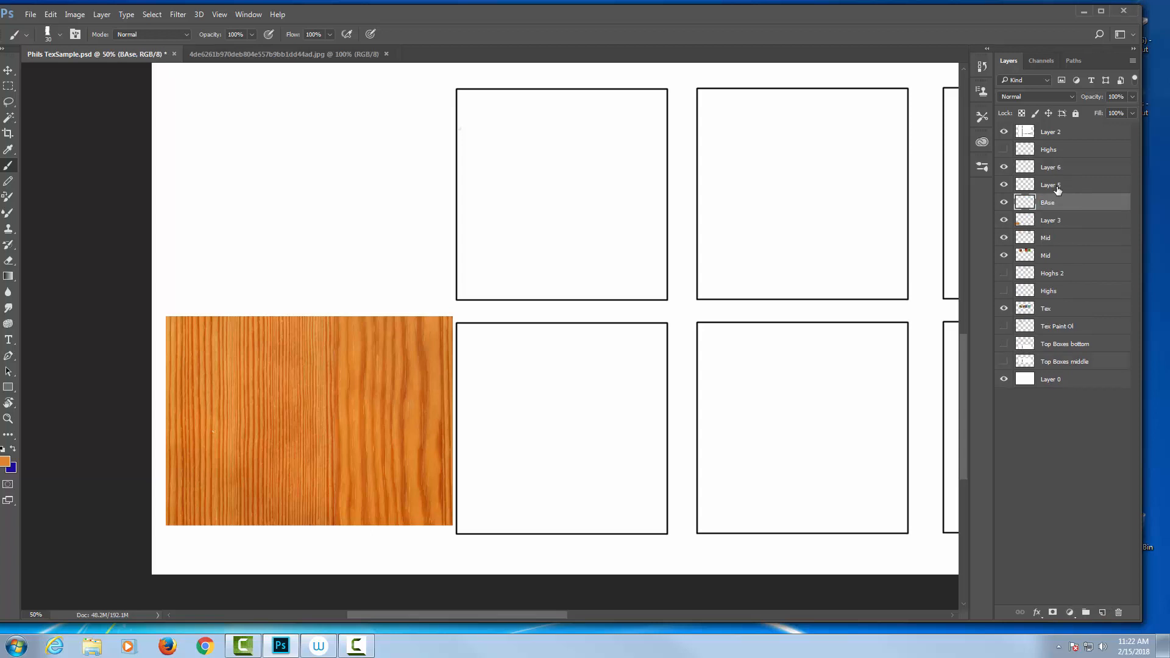
pyautogui.doubleClick(1053, 184)
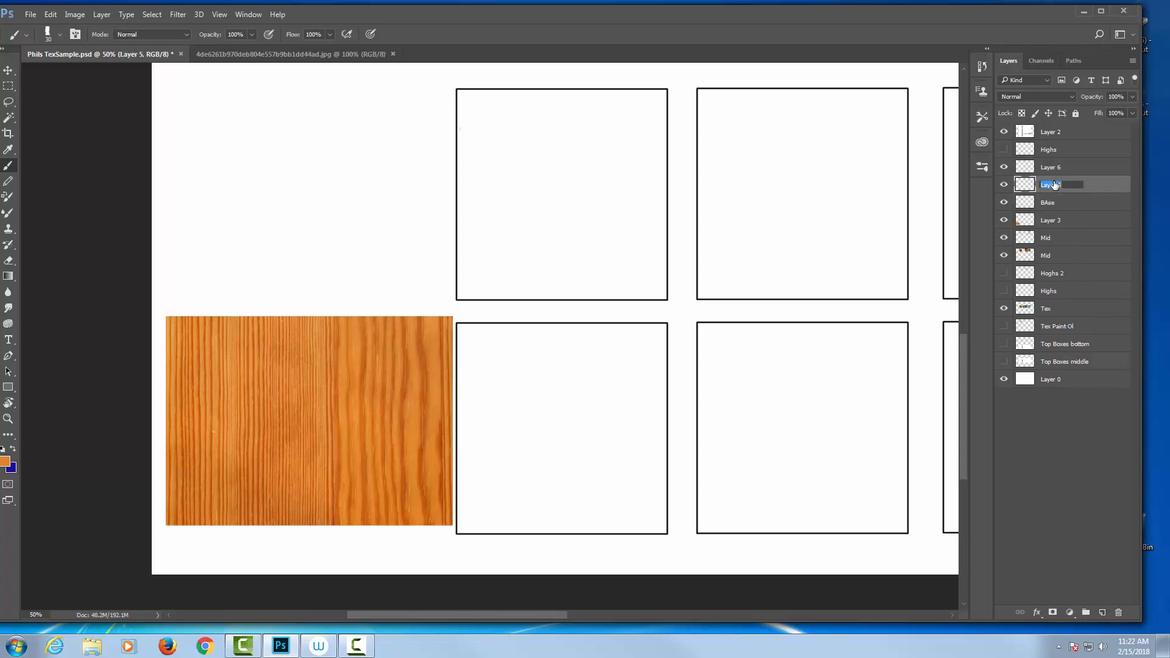
pyautogui.write('Mid')
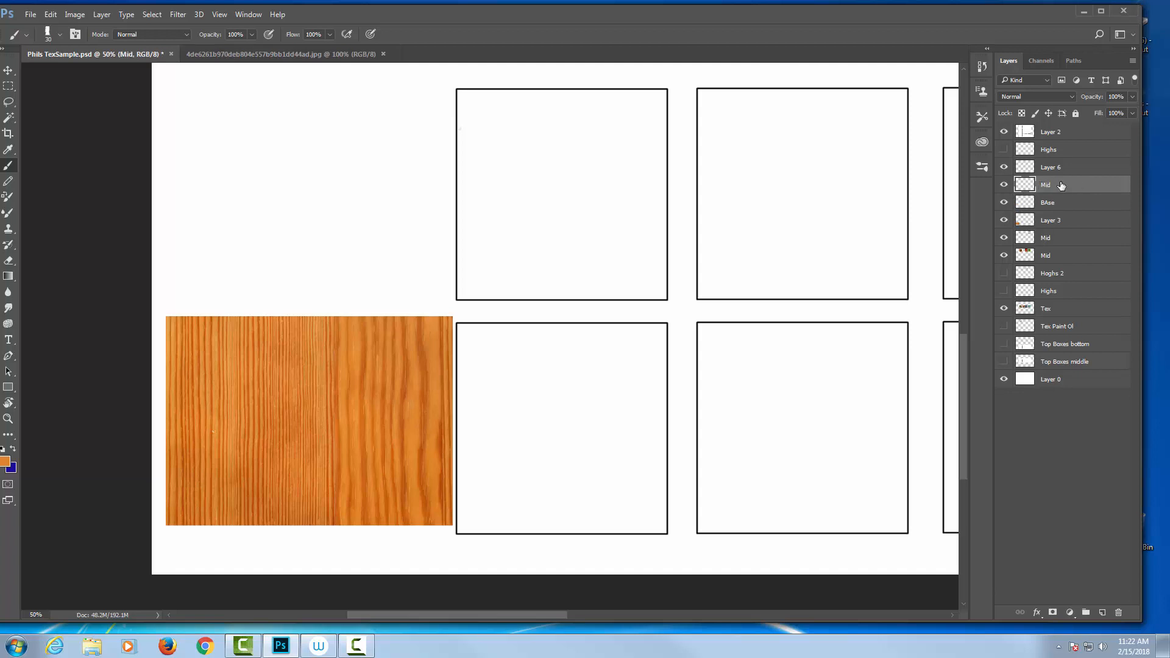
pyautogui.doubleClick(1060, 169)
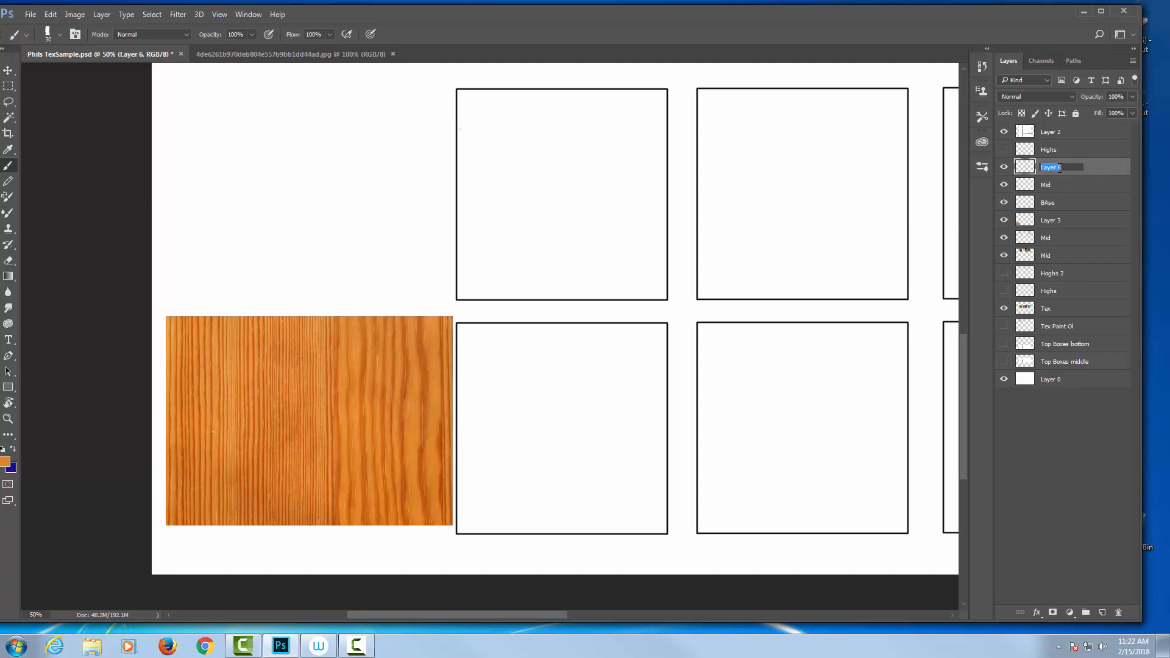
pyautogui.write('Top')
pyautogui.press('Return')
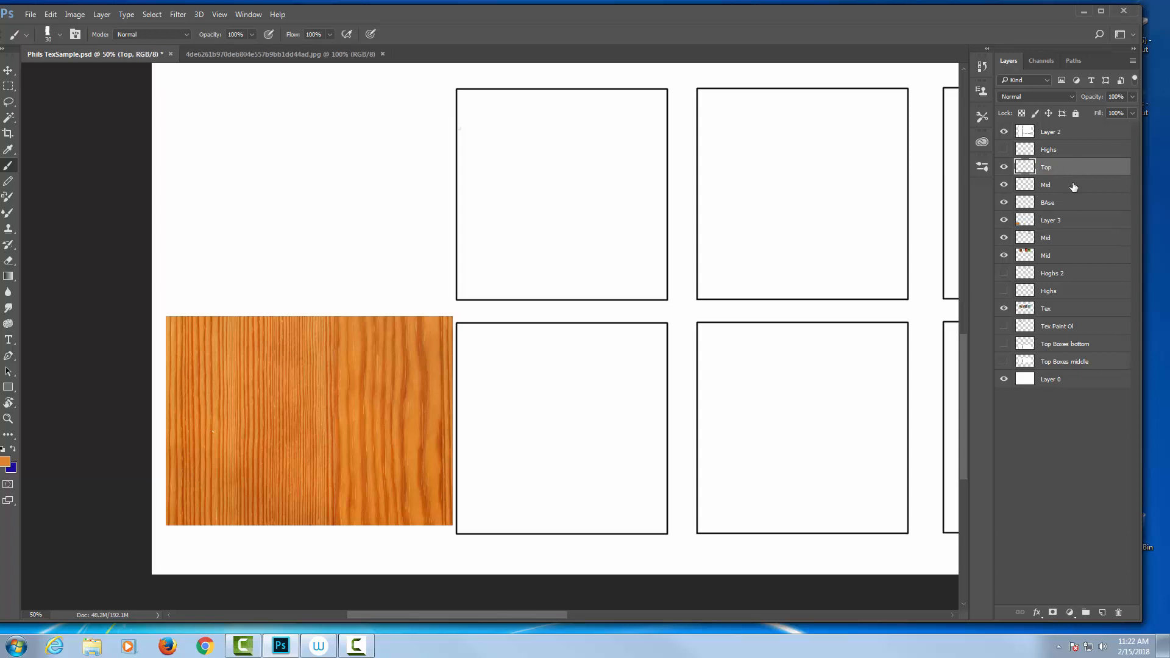
# Step: On the BAse layer, select the box beside the wood image and fill it with the foreground color at 100% opacity
pyautogui.click(1058, 238)
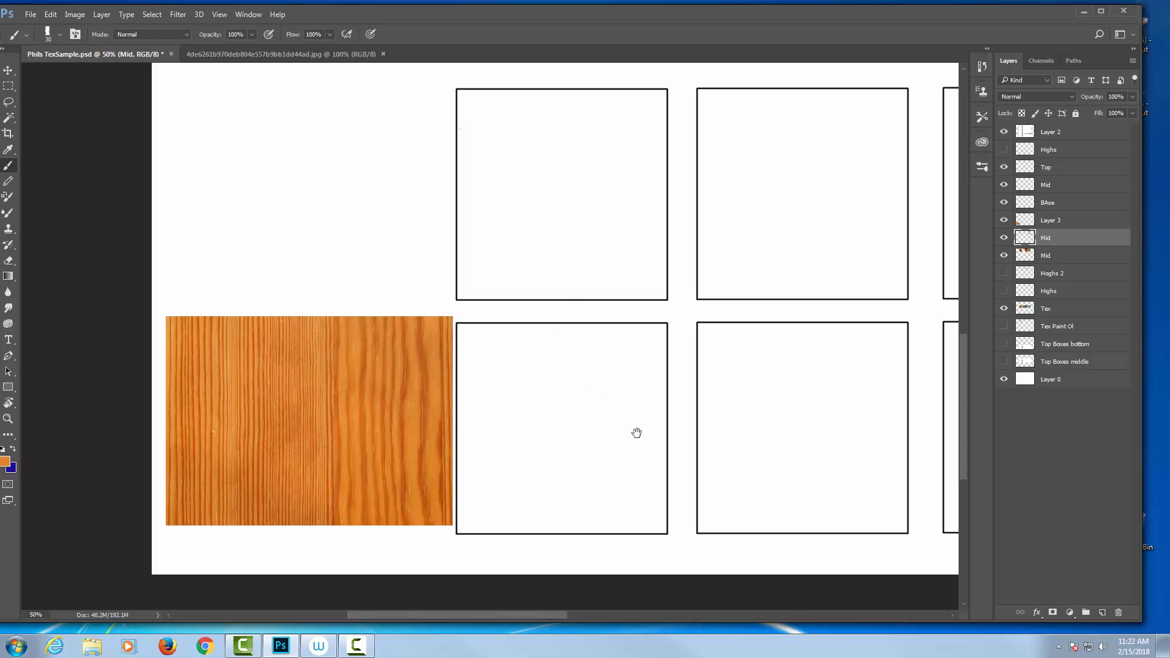
pyautogui.moveTo(634, 433); pyautogui.dragTo(660, 384)
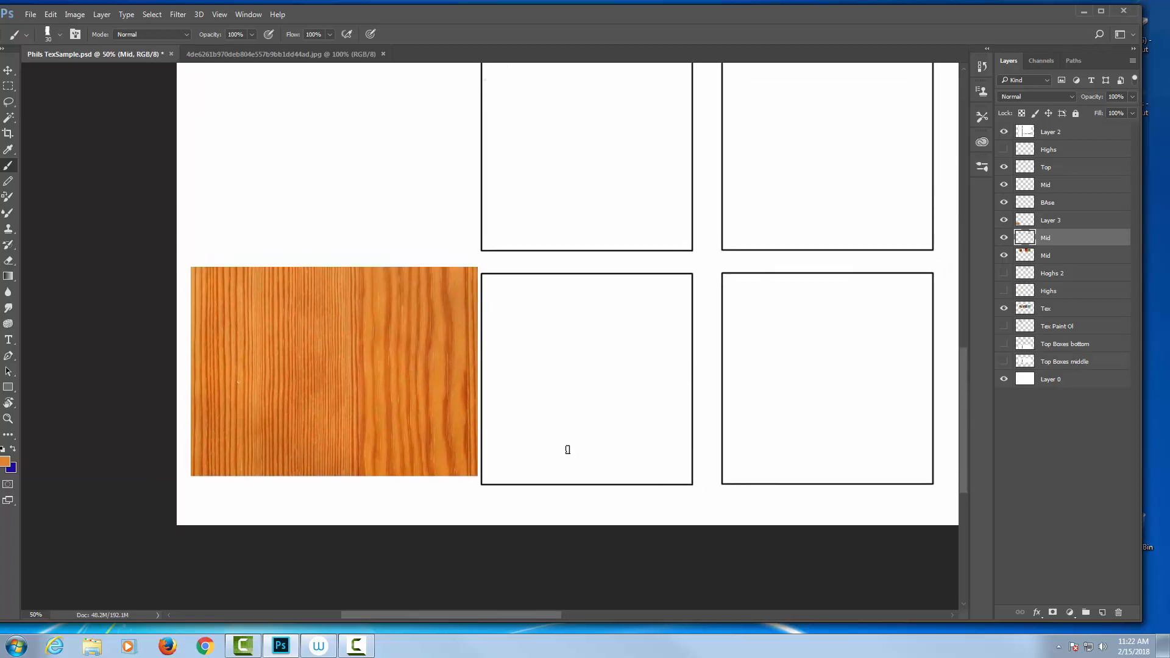
pyautogui.press('m')
pyautogui.click(1059, 203)
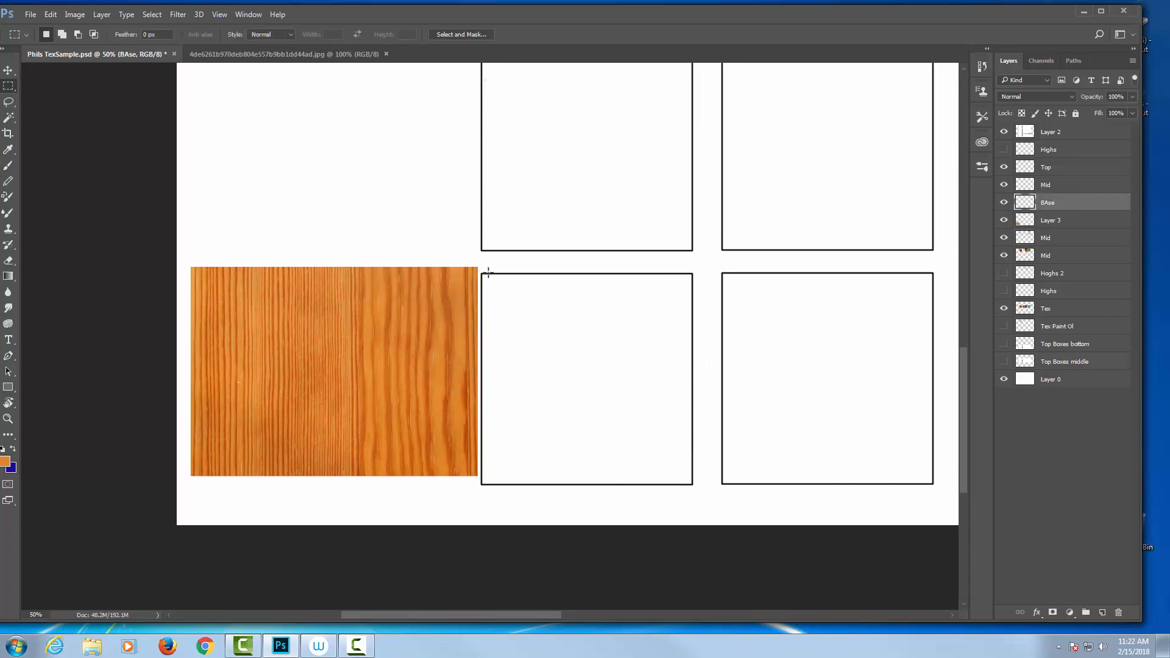
pyautogui.moveTo(481, 275); pyautogui.dragTo(695, 484)
pyautogui.click(51, 15)
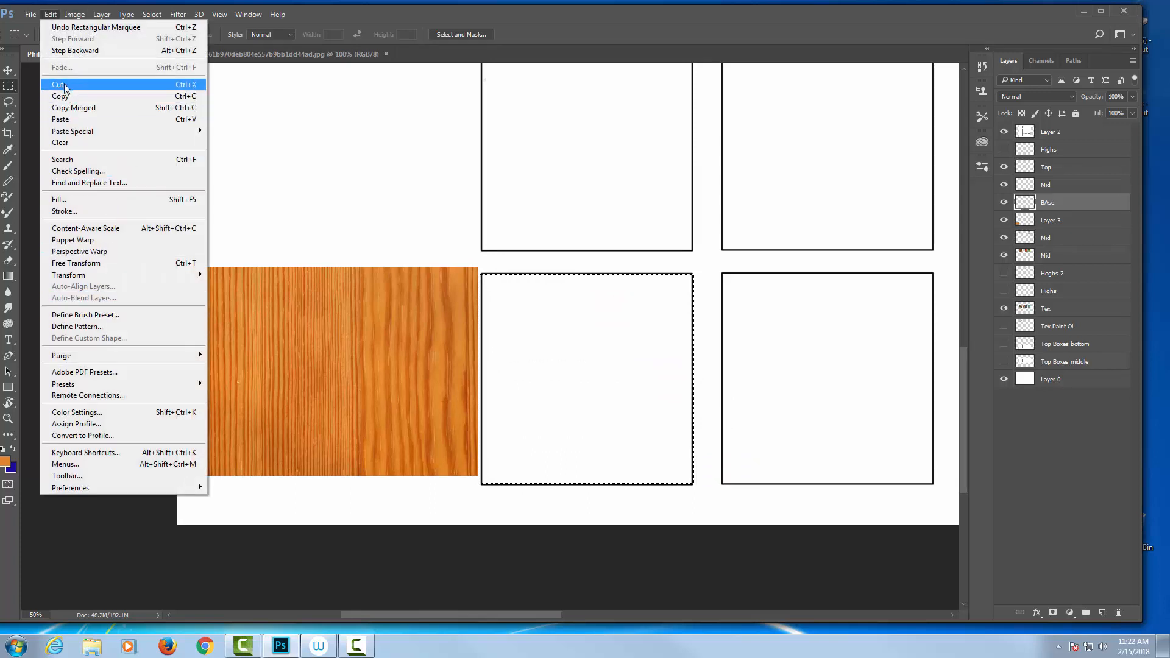
pyautogui.click(61, 200)
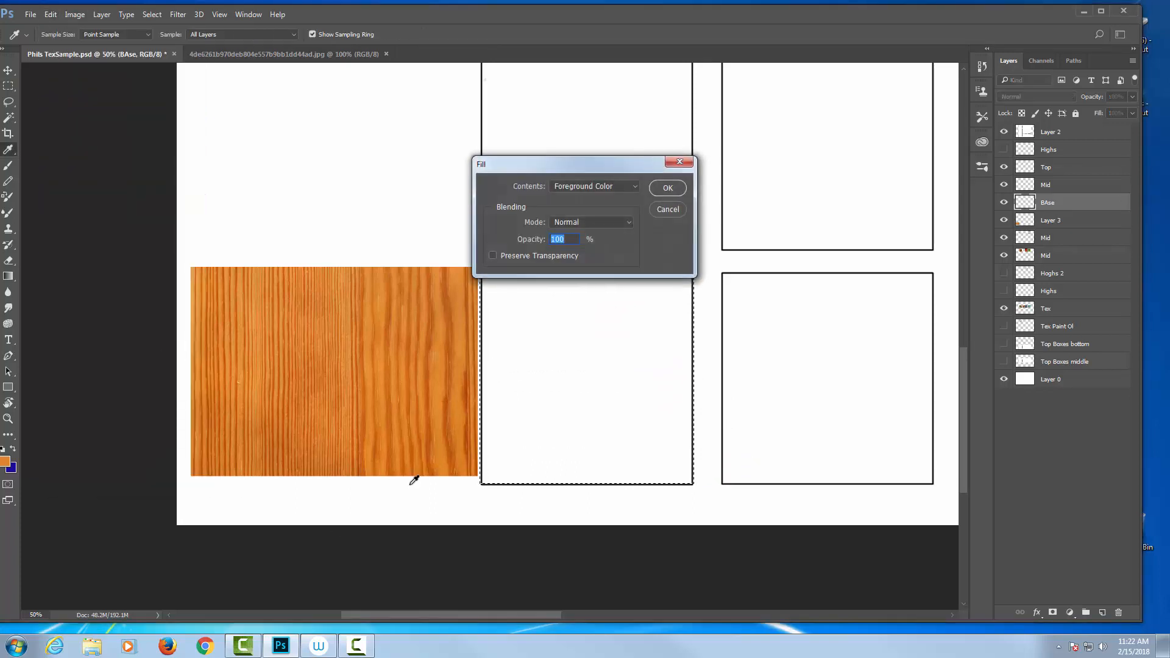
pyautogui.click(668, 188)
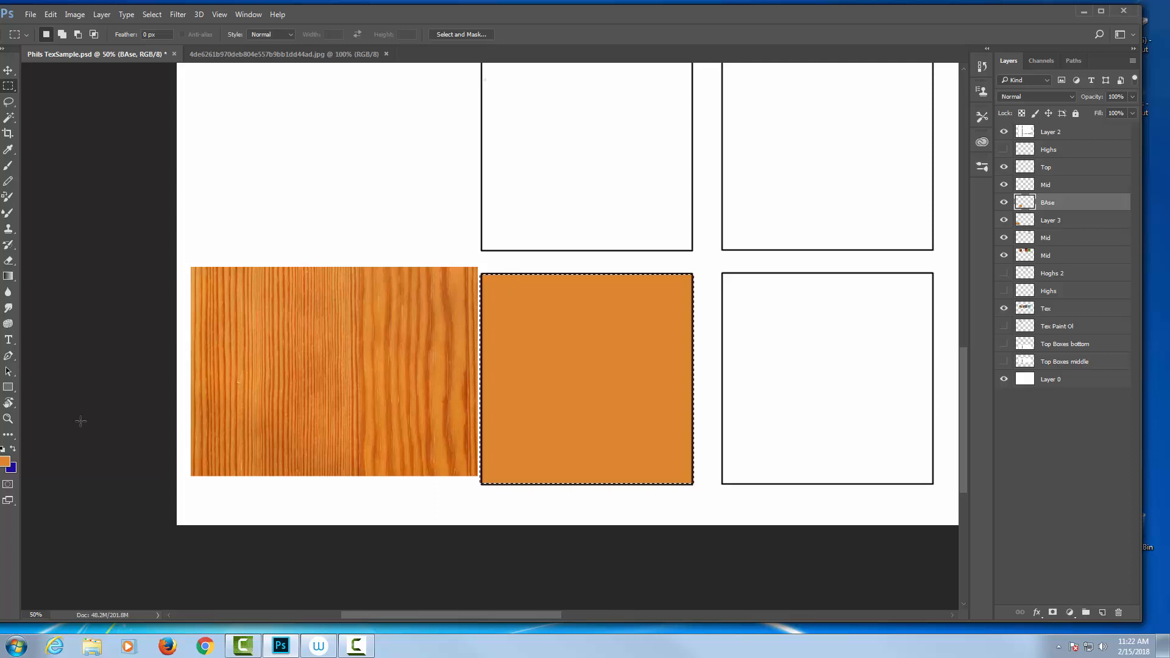
# Step: Set the foreground color to the deeper orange db8025 sampled from the broad grain near the wood image's lower right
pyautogui.click(6, 461)
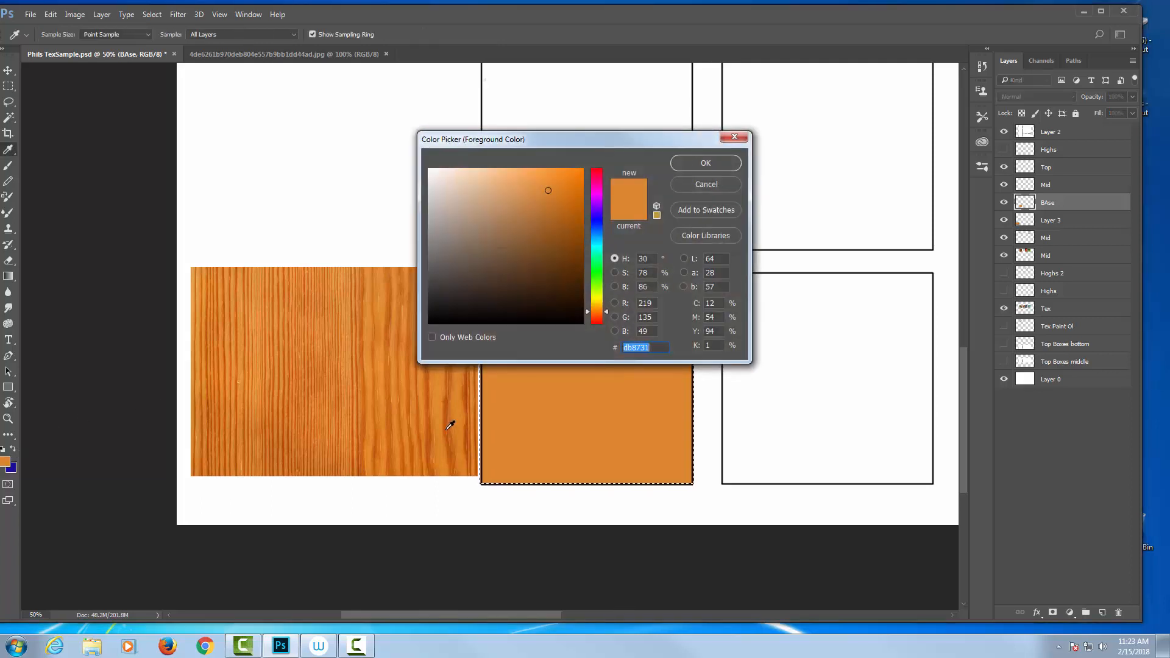
pyautogui.click(461, 417)
pyautogui.moveTo(458, 420); pyautogui.dragTo(458, 421)
pyautogui.click(460, 425)
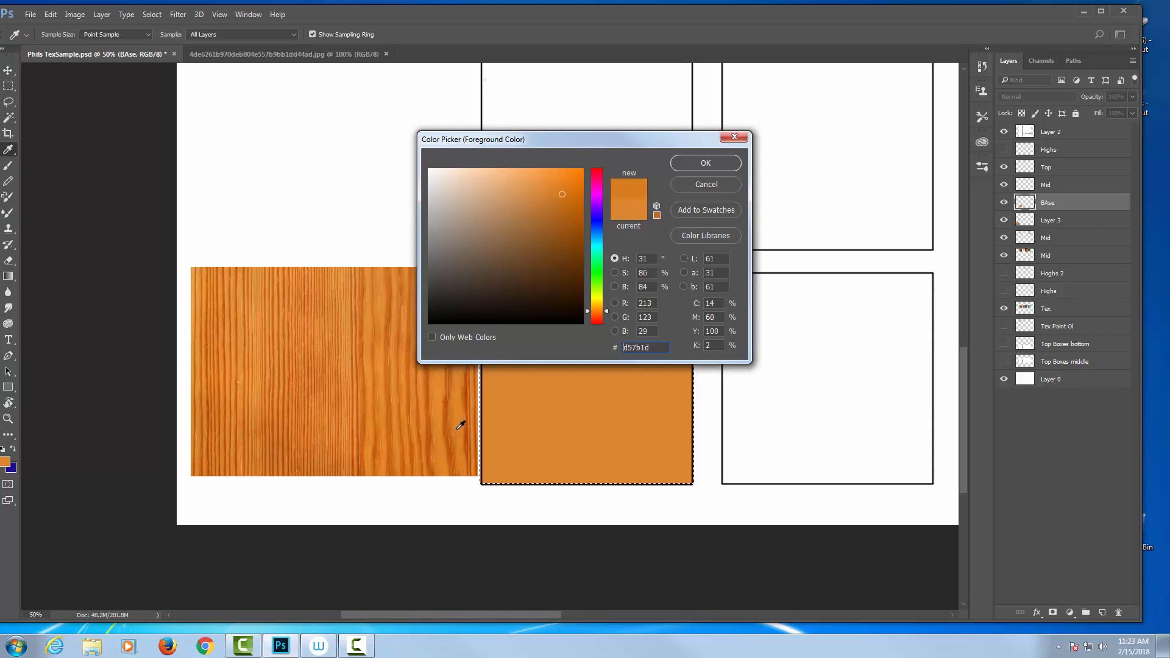
pyautogui.click(458, 430)
pyautogui.click(459, 429)
pyautogui.click(459, 431)
pyautogui.click(459, 430)
pyautogui.click(459, 431)
pyautogui.click(455, 425)
pyautogui.press('Return')
pyautogui.press('m')
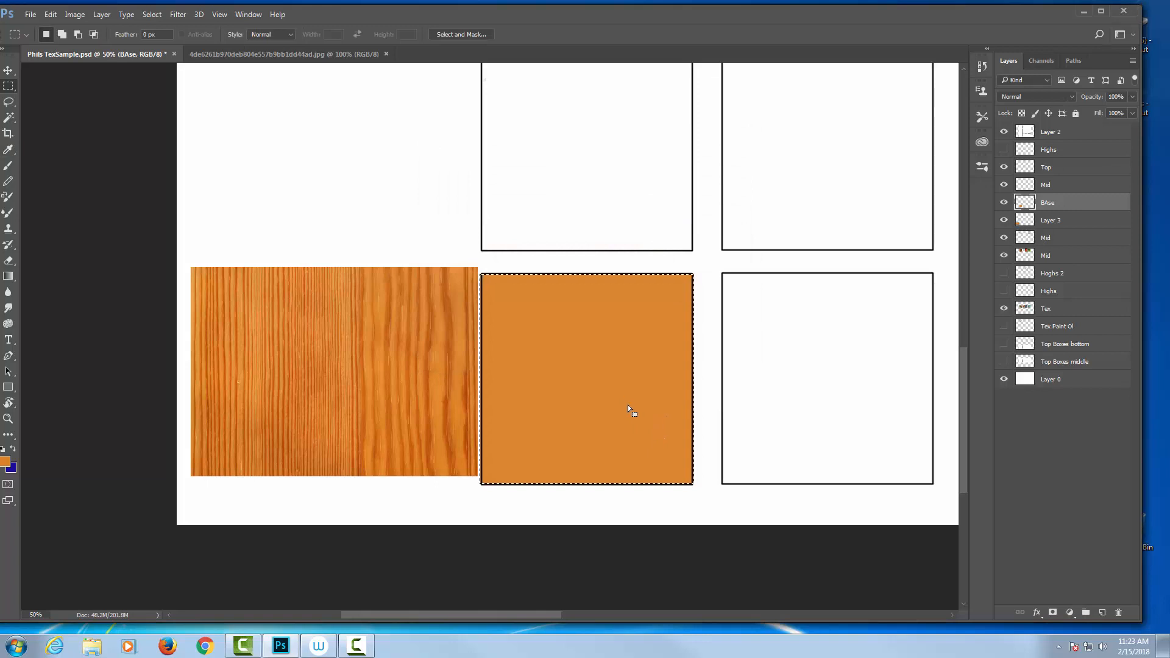
# Step: Paint the deeper orange over the lower right area of the filled box with the soft round 200 px brush
pyautogui.press('b')
pyautogui.rightClick(539, 317)
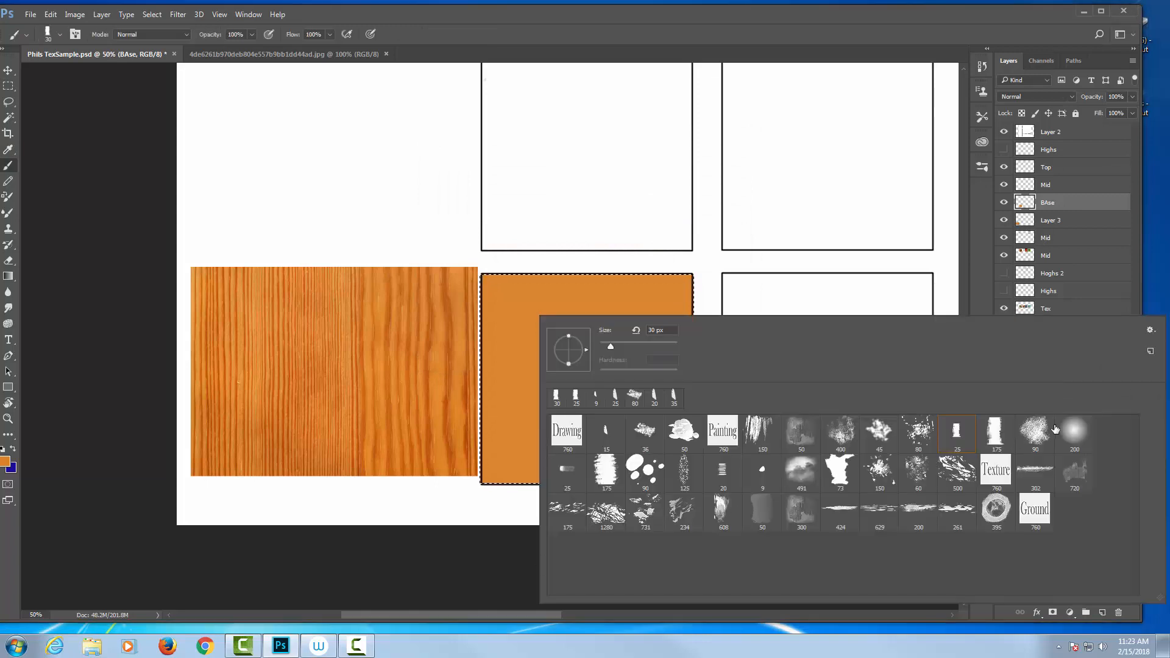
pyautogui.click(1074, 431)
pyautogui.click(461, 238)
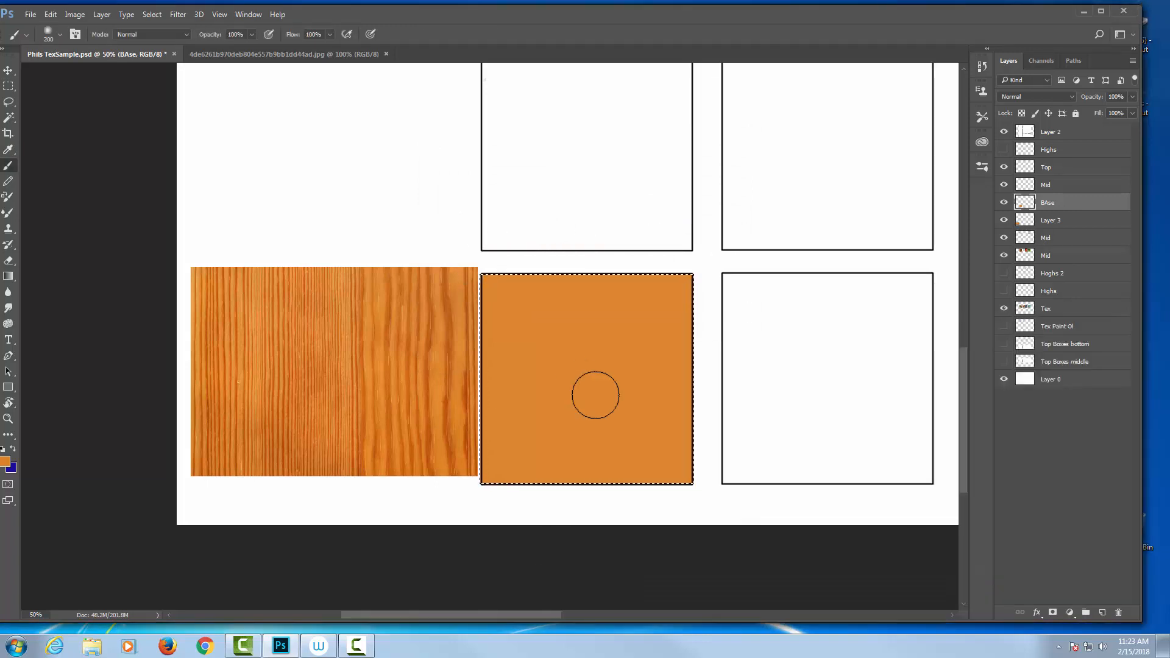
pyautogui.moveTo(679, 477); pyautogui.dragTo(664, 461)
pyautogui.press('super')
pyautogui.press('super')
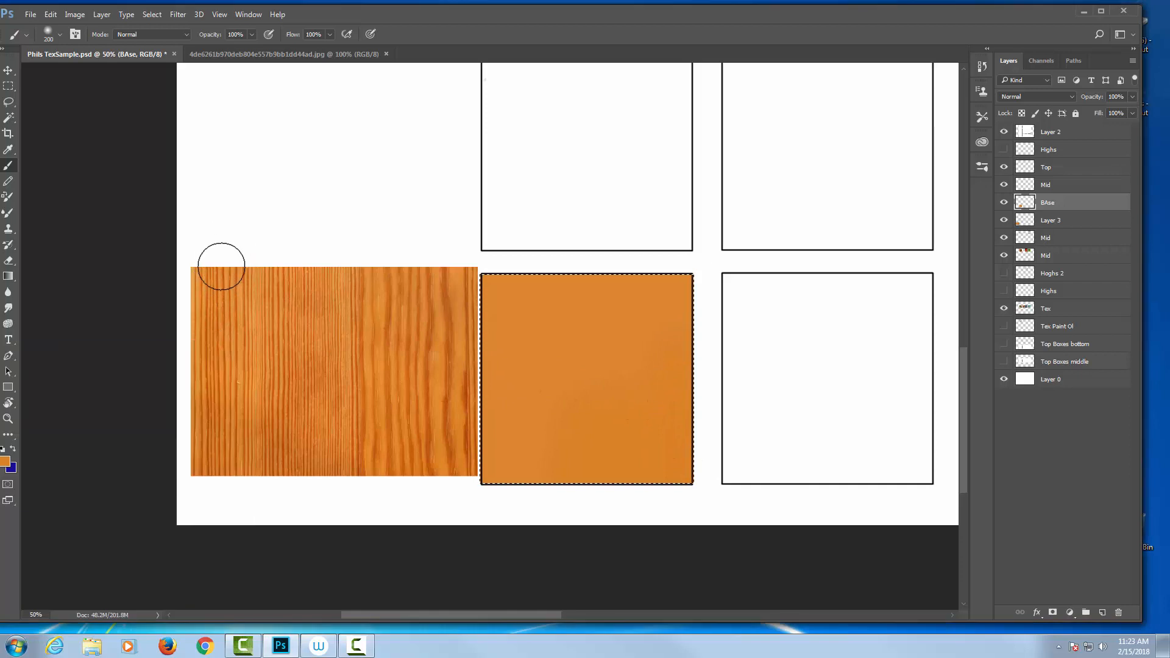
# Step: Sample a lighter orange from the wood image's upper left corner and brush it over the upper left area of the filled box
pyautogui.click(6, 462)
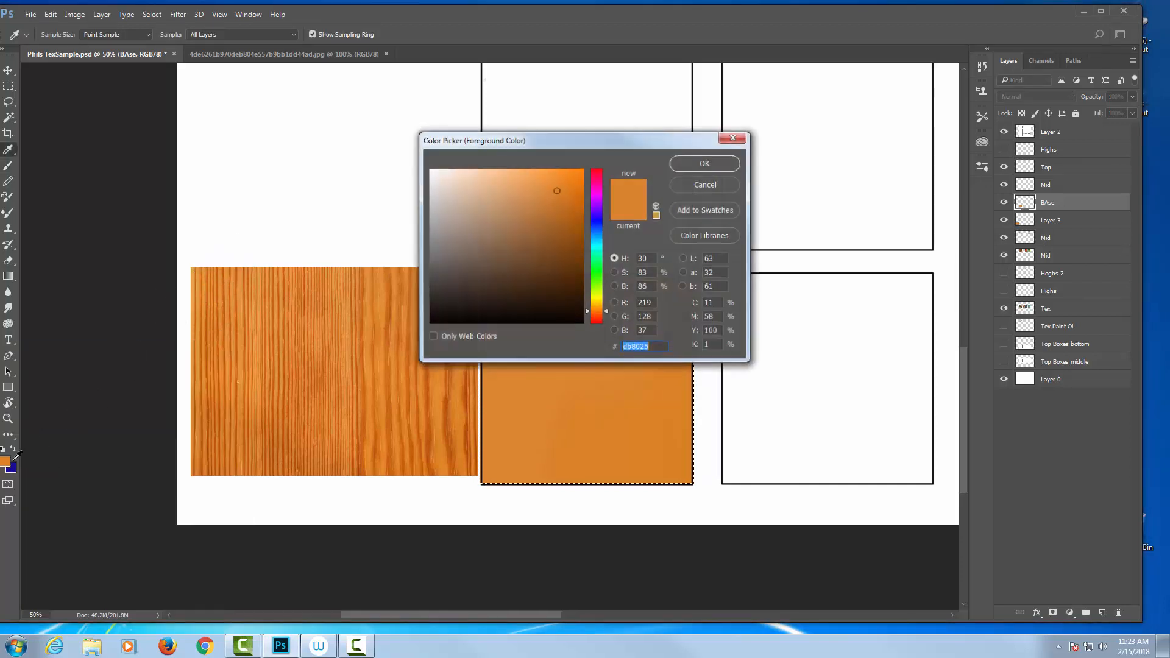
pyautogui.click(199, 268)
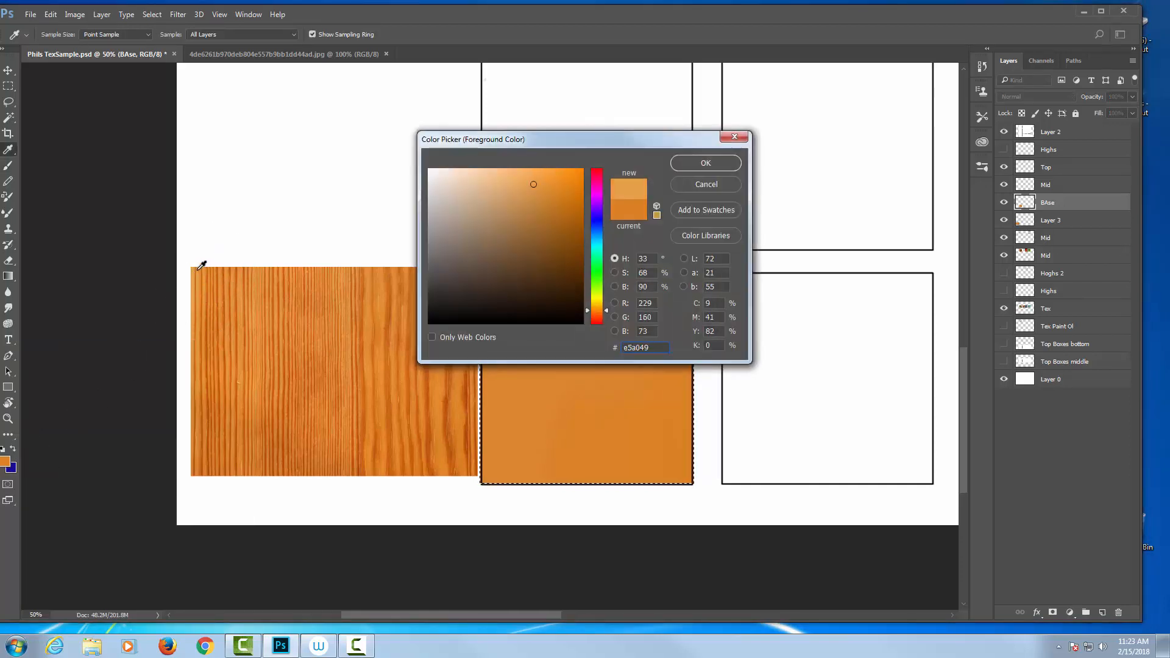
pyautogui.click(203, 267)
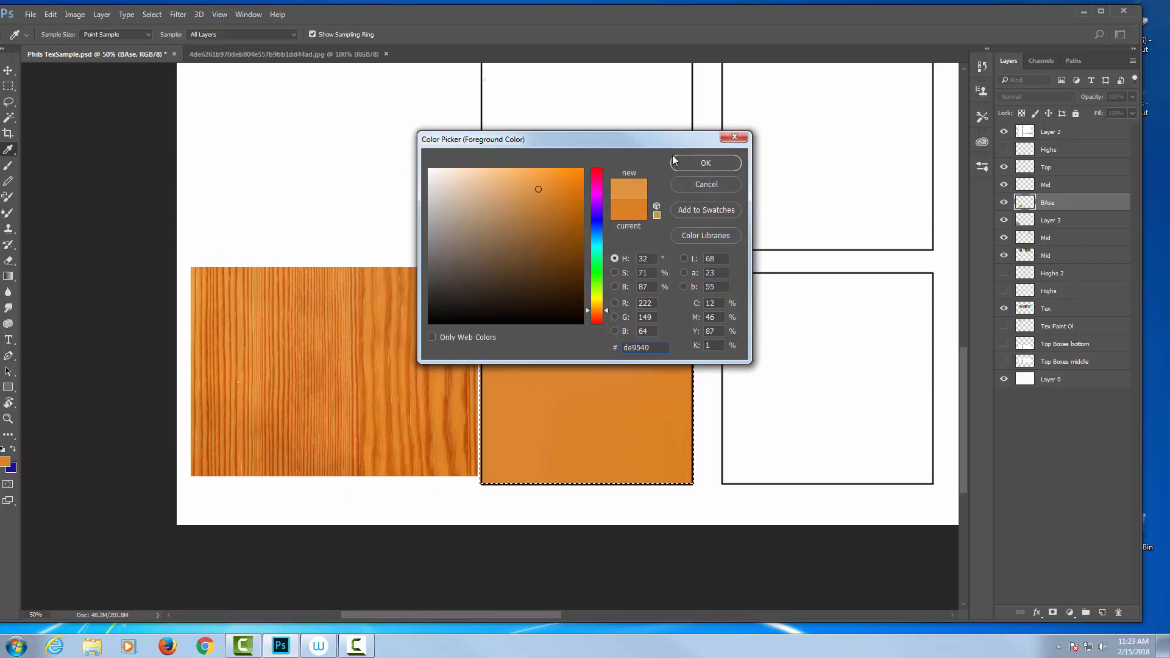
pyautogui.click(201, 266)
pyautogui.click(705, 162)
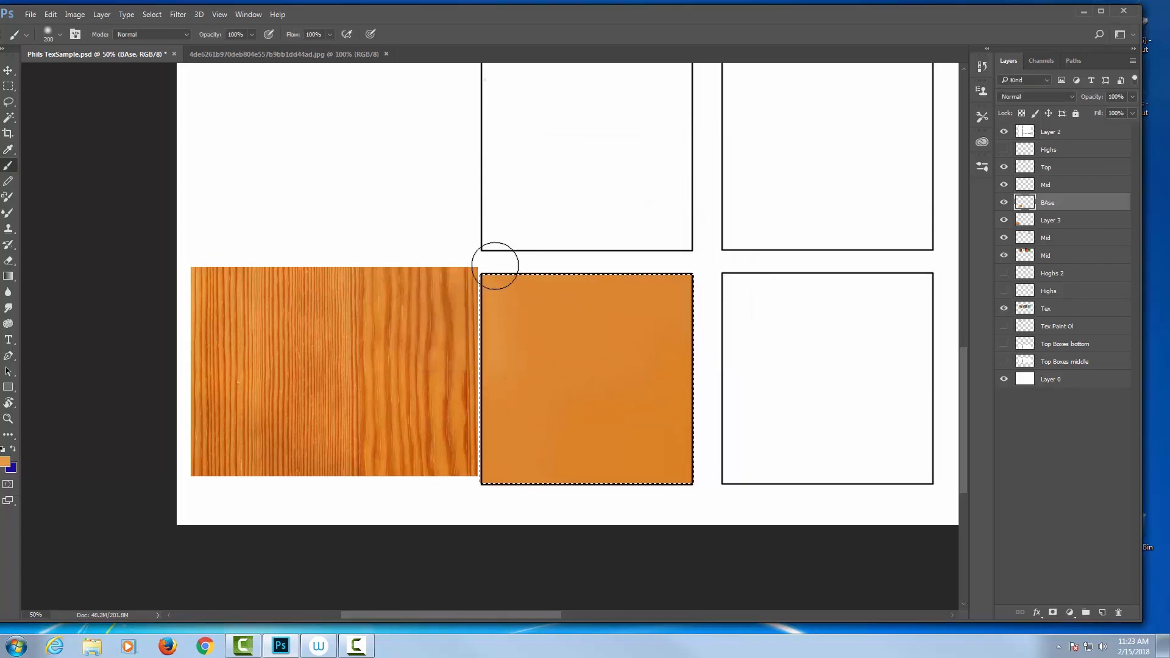
pyautogui.moveTo(495, 266)
pyautogui.mouseDown()
pyautogui.moveTo(488, 384)
pyautogui.moveTo(507, 262)
pyautogui.moveTo(513, 373)
pyautogui.moveTo(525, 263)
pyautogui.moveTo(524, 399)
pyautogui.moveTo(547, 293)
pyautogui.moveTo(557, 345)
pyautogui.moveTo(568, 292)
pyautogui.moveTo(579, 365)
pyautogui.moveTo(604, 273)
pyautogui.moveTo(595, 331)
pyautogui.moveTo(571, 328)
pyautogui.moveTo(513, 267)
pyautogui.moveTo(480, 463)
pyautogui.mouseUp()
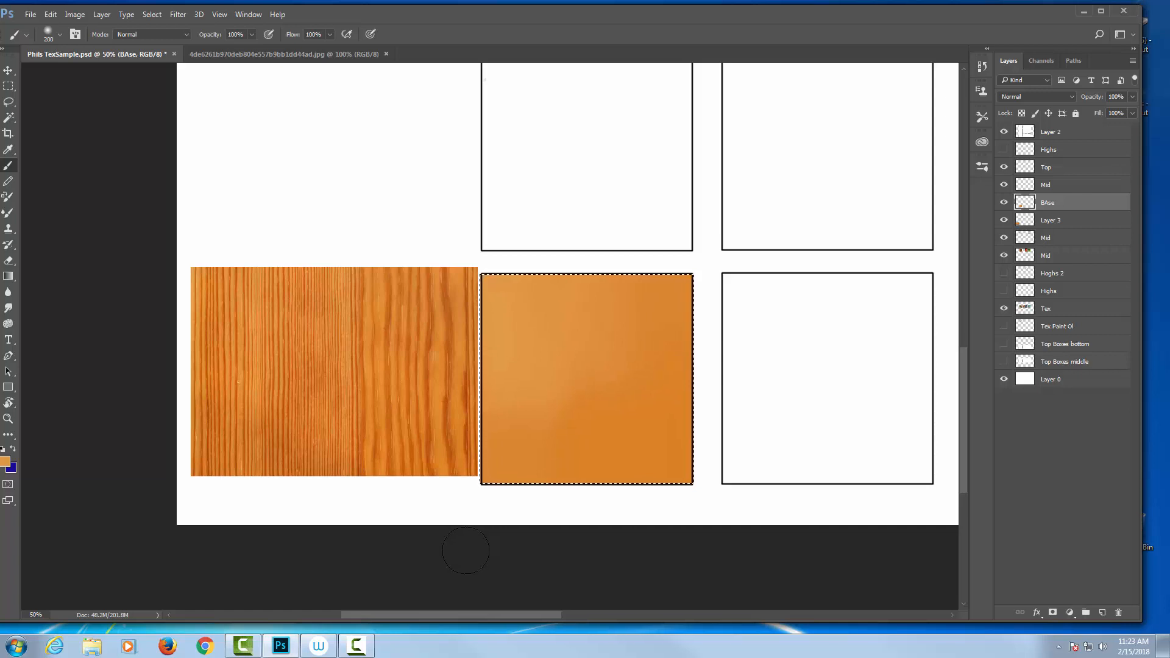
# Step: Set the foreground color to orange d3832e sampled from the wood's lower left corner and brush it into the box's lower left area
pyautogui.press('i')
pyautogui.click(8, 458)
pyautogui.click(201, 467)
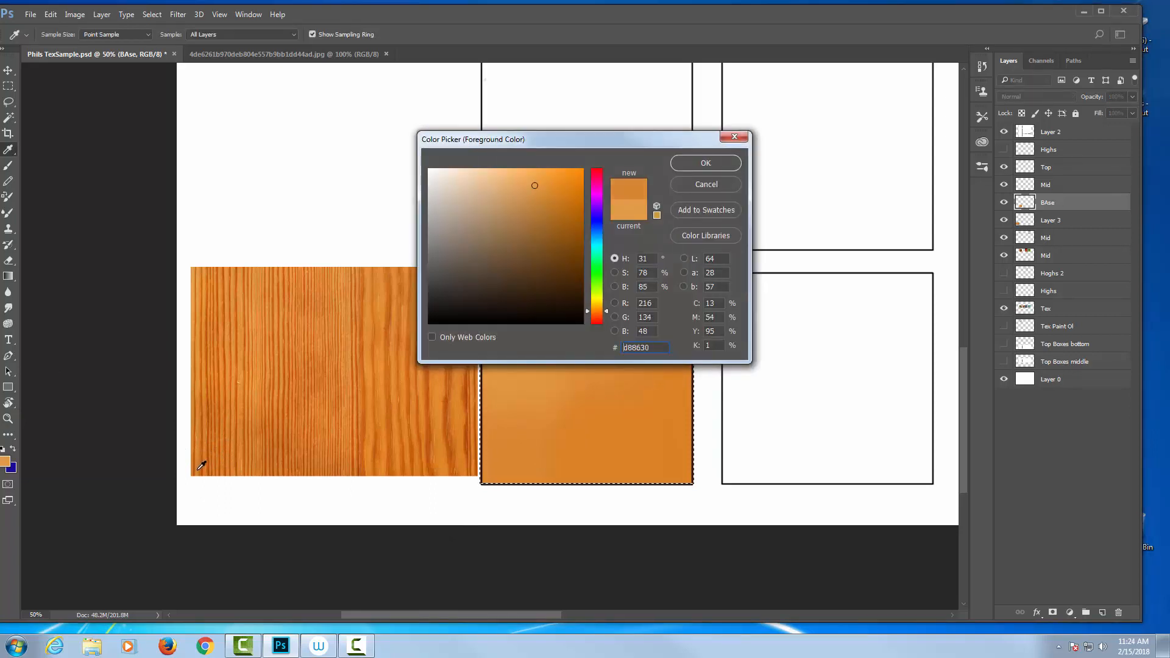
pyautogui.click(705, 163)
pyautogui.press('b')
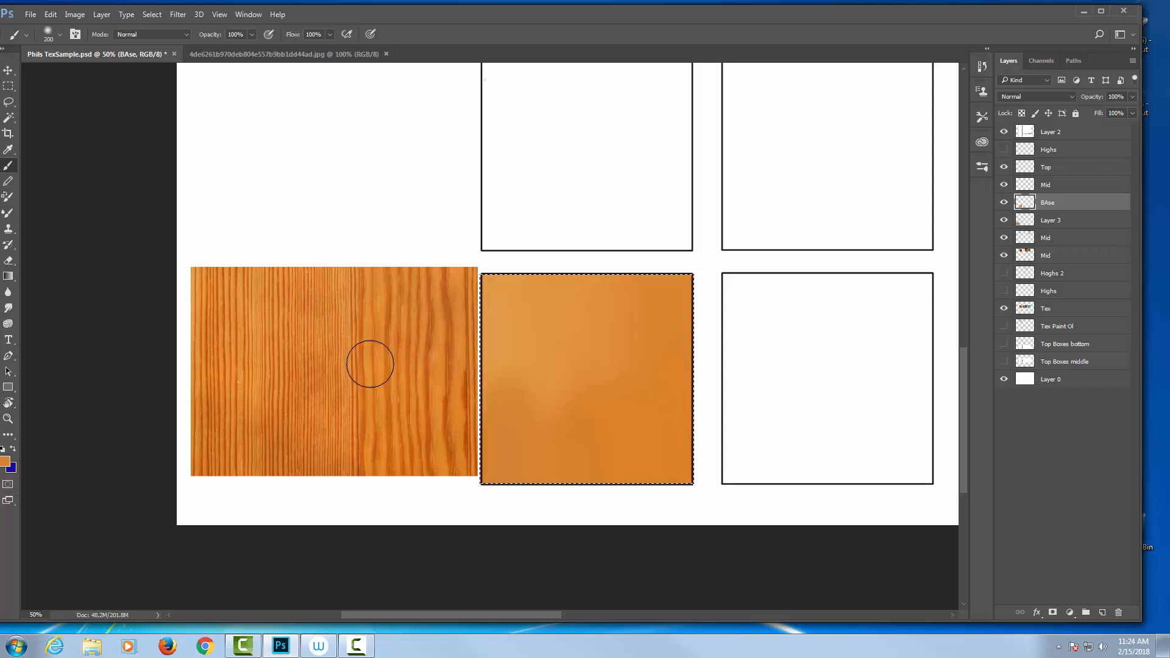
# Step: Set the foreground color to bright orange eb933a sampled from the light grain right of the wood's center and paint it down the box's middle
pyautogui.click(5, 462)
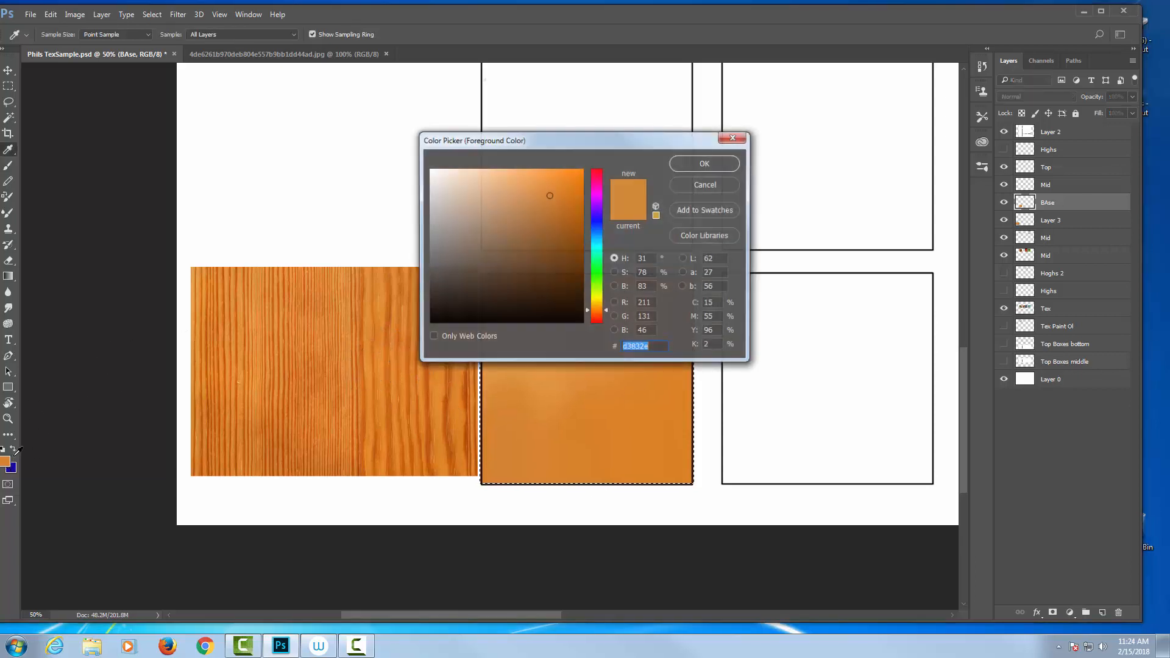
pyautogui.click(372, 364)
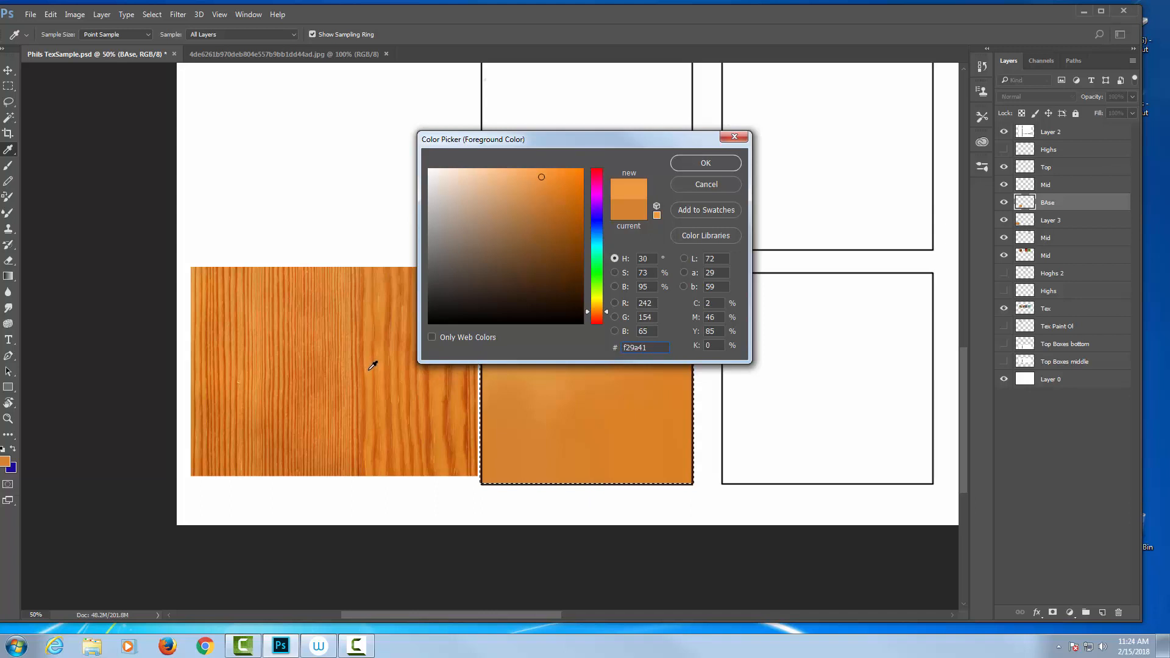
pyautogui.click(373, 363)
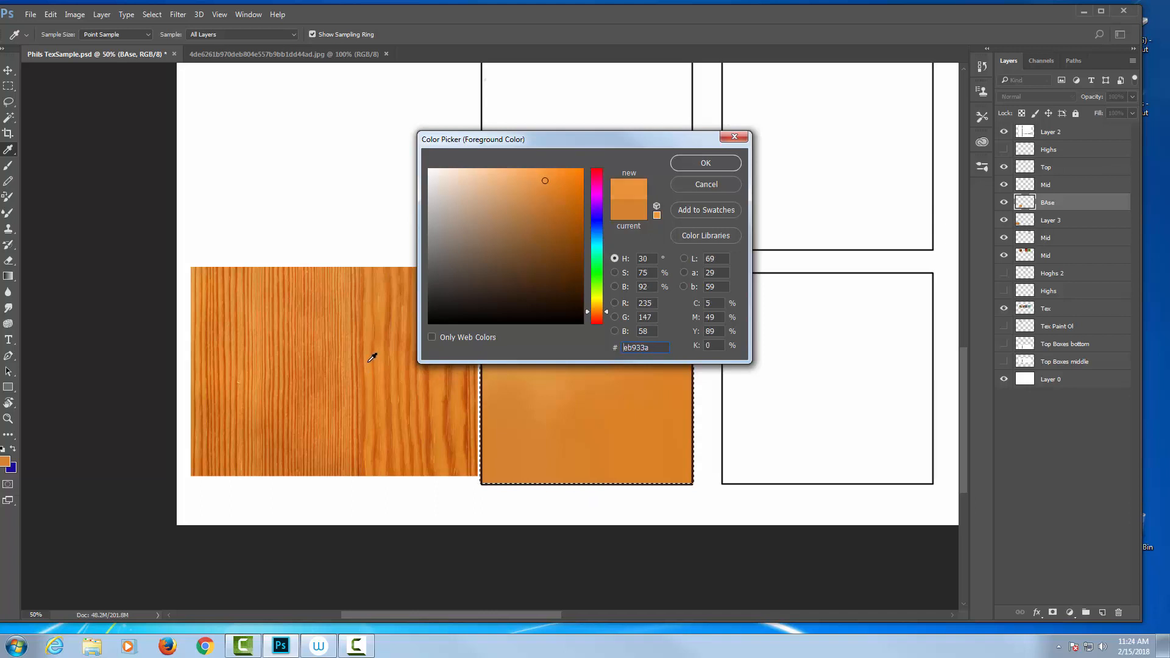
pyautogui.click(697, 166)
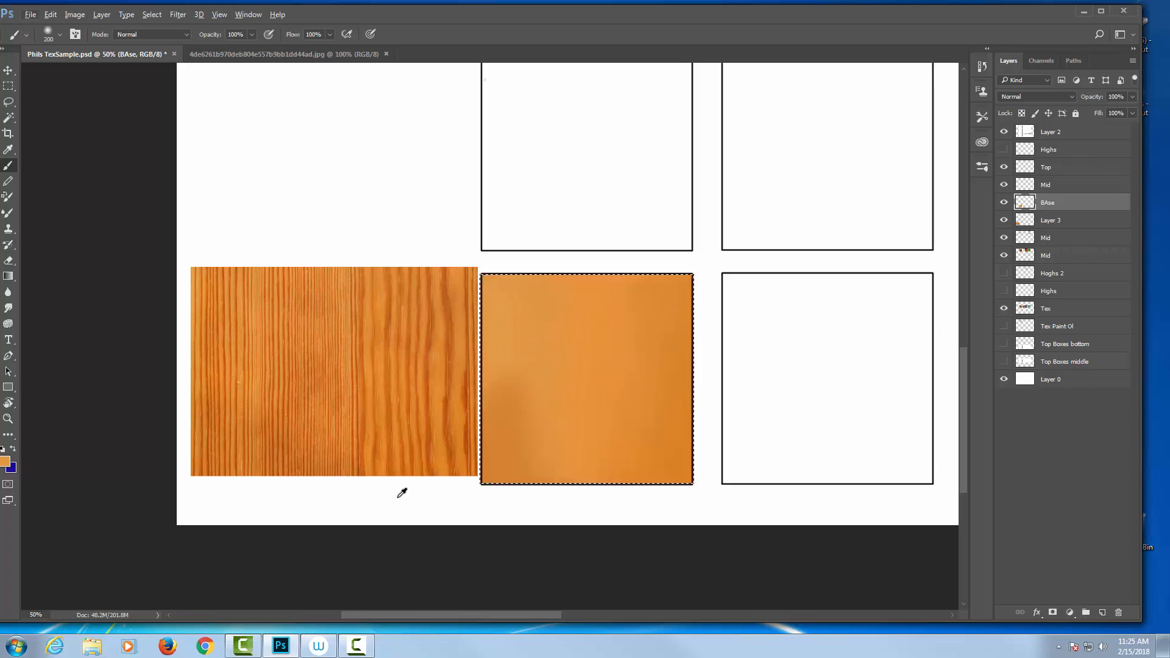
# Step: Blend light orange e29943 into the upper left of the filled box and make the Mid layer directly above BAse active
pyautogui.click(5, 461)
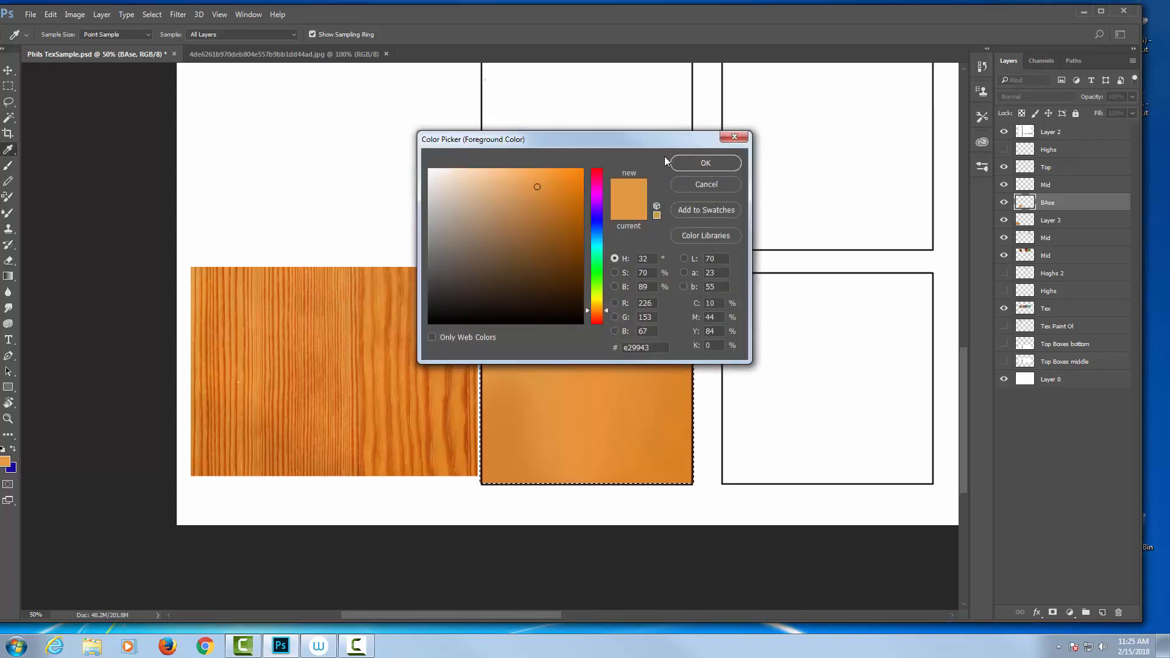
pyautogui.click(712, 163)
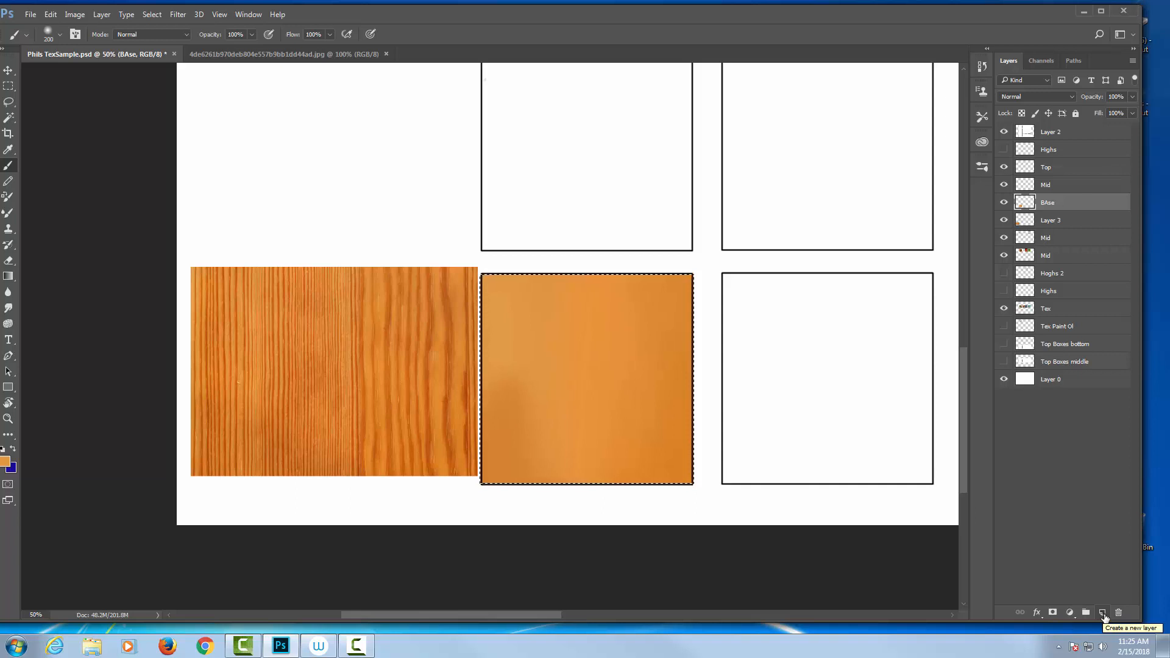
pyautogui.click(1071, 188)
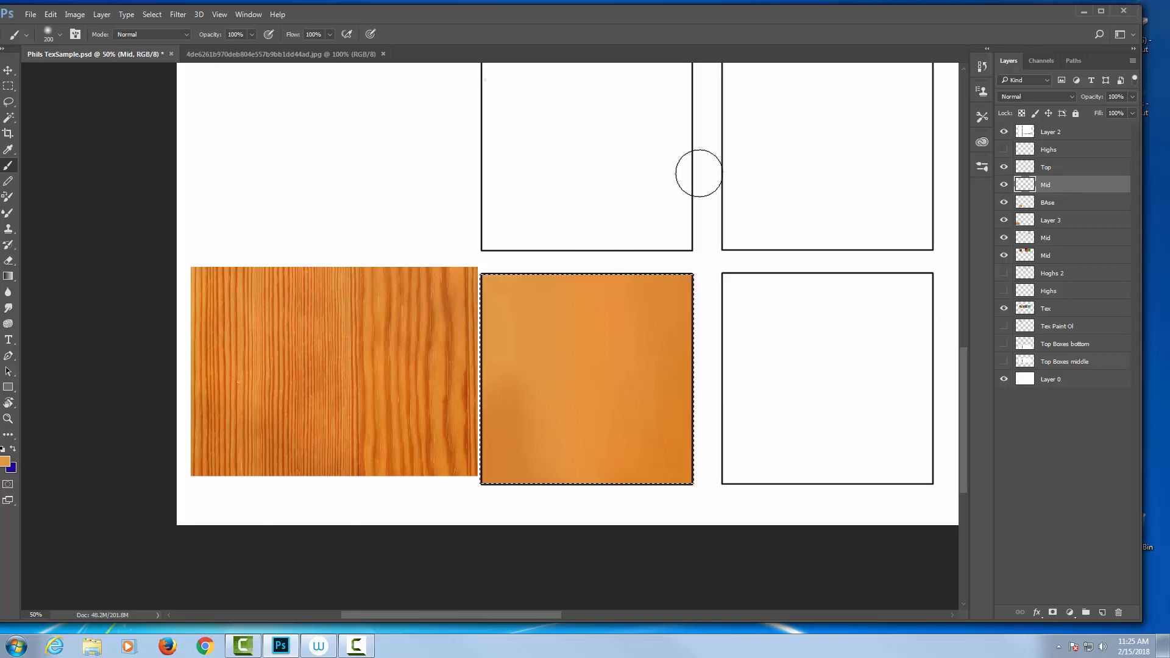
# Step: Switch to Internet Explorer and open the site philsartportfolio.blogspot.com
pyautogui.click(54, 646)
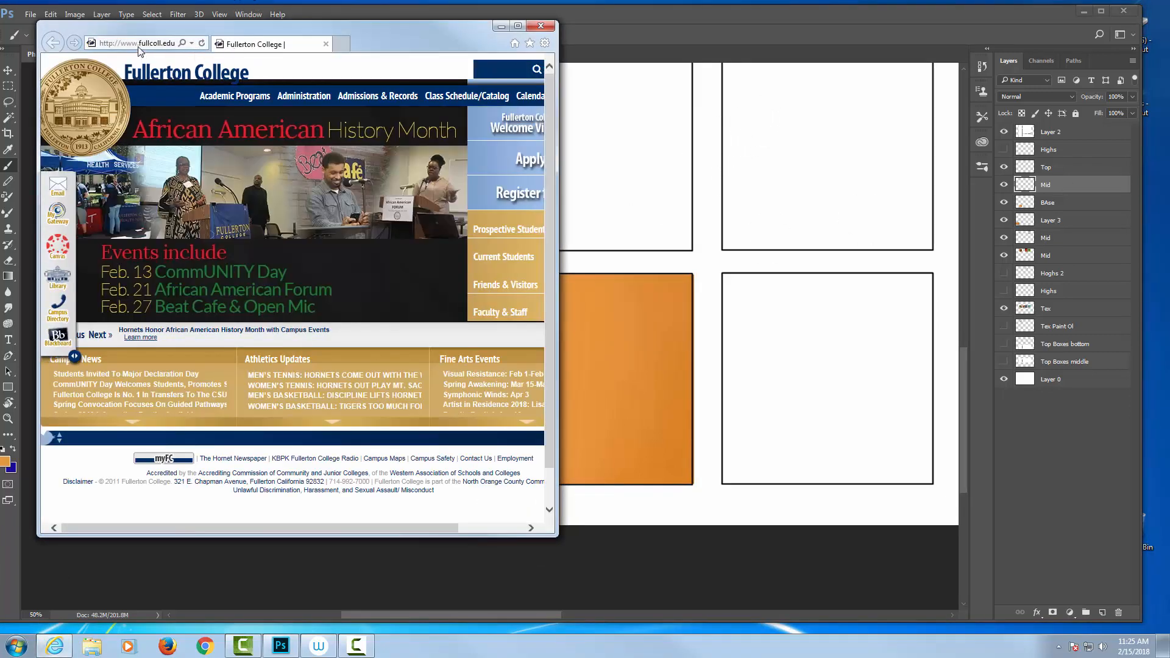
pyautogui.click(156, 43)
pyautogui.write('ph')
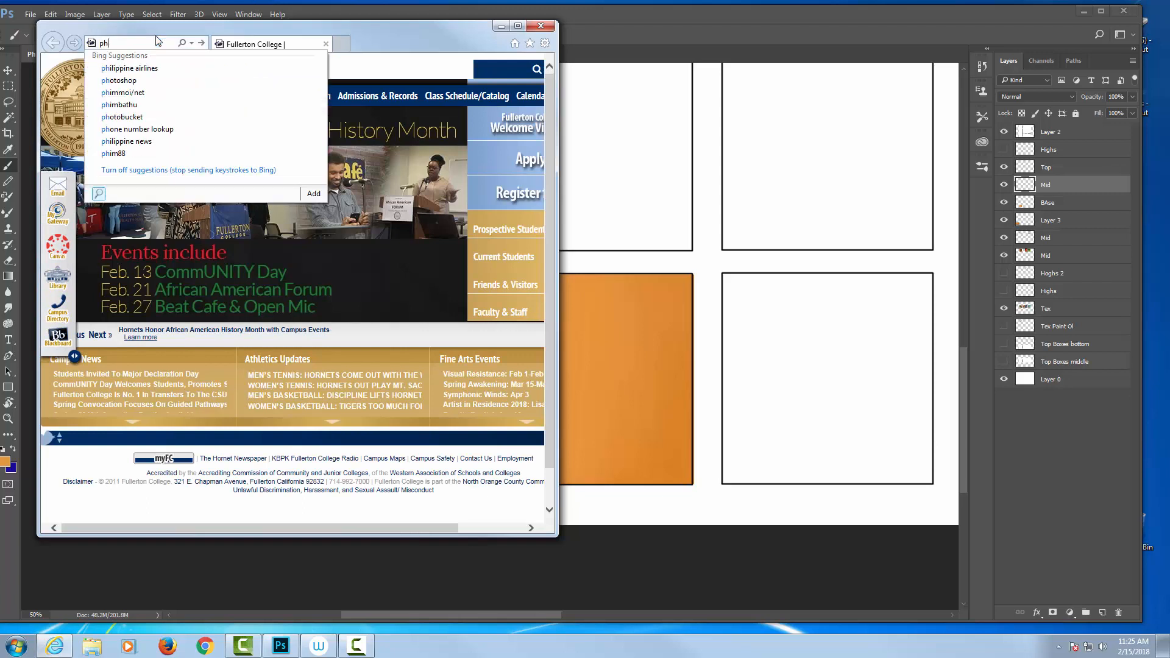
pyautogui.write('ilsart')
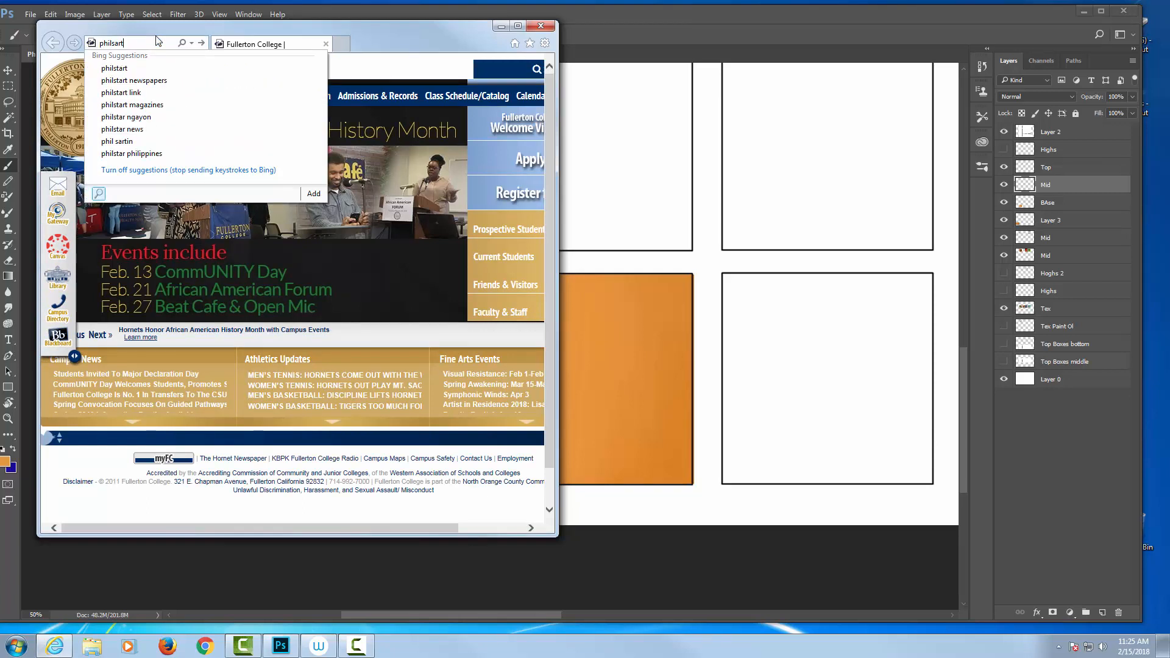
pyautogui.write('po')
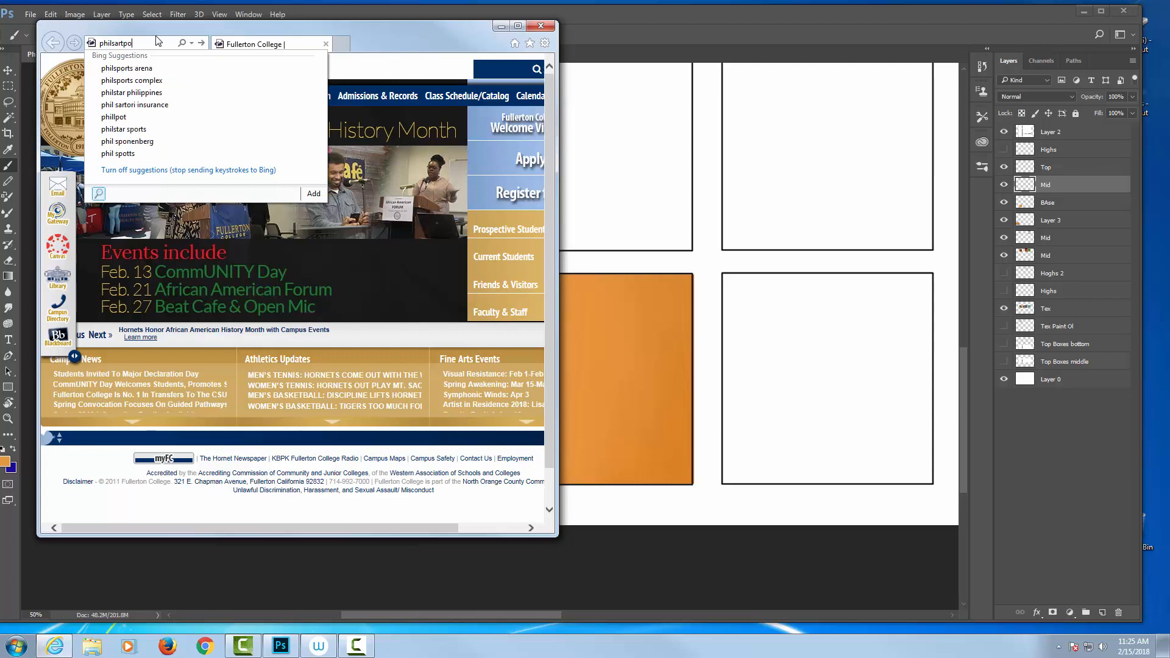
pyautogui.write('rtfolio.bl')
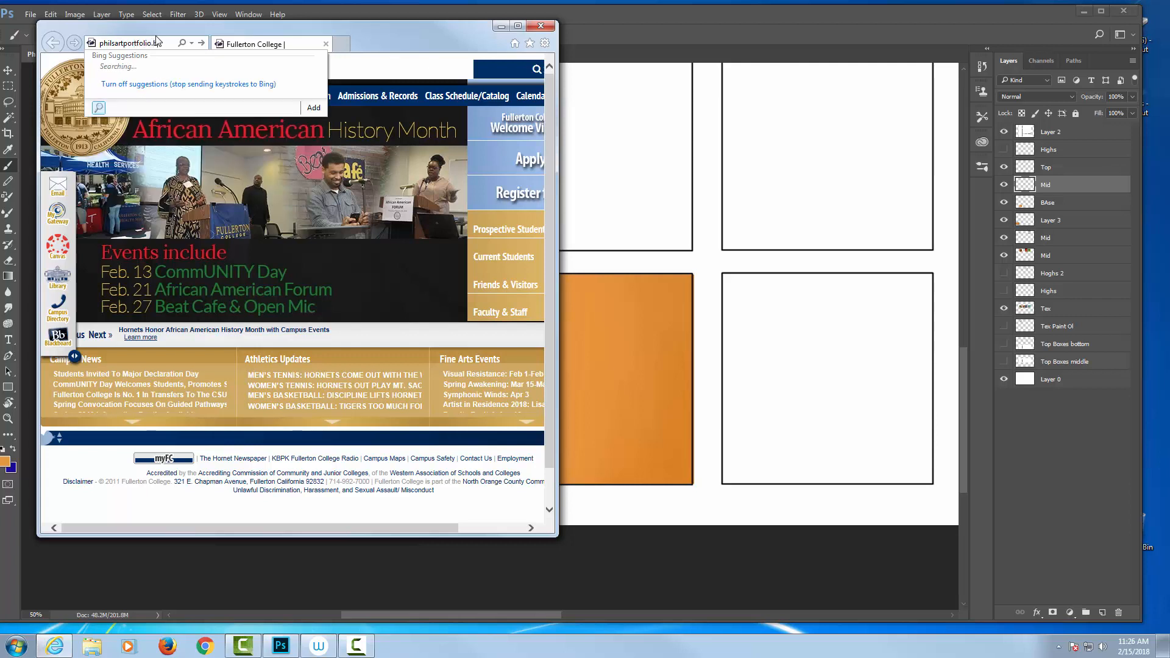
pyautogui.write('ogspot.com')
pyautogui.press('Return')
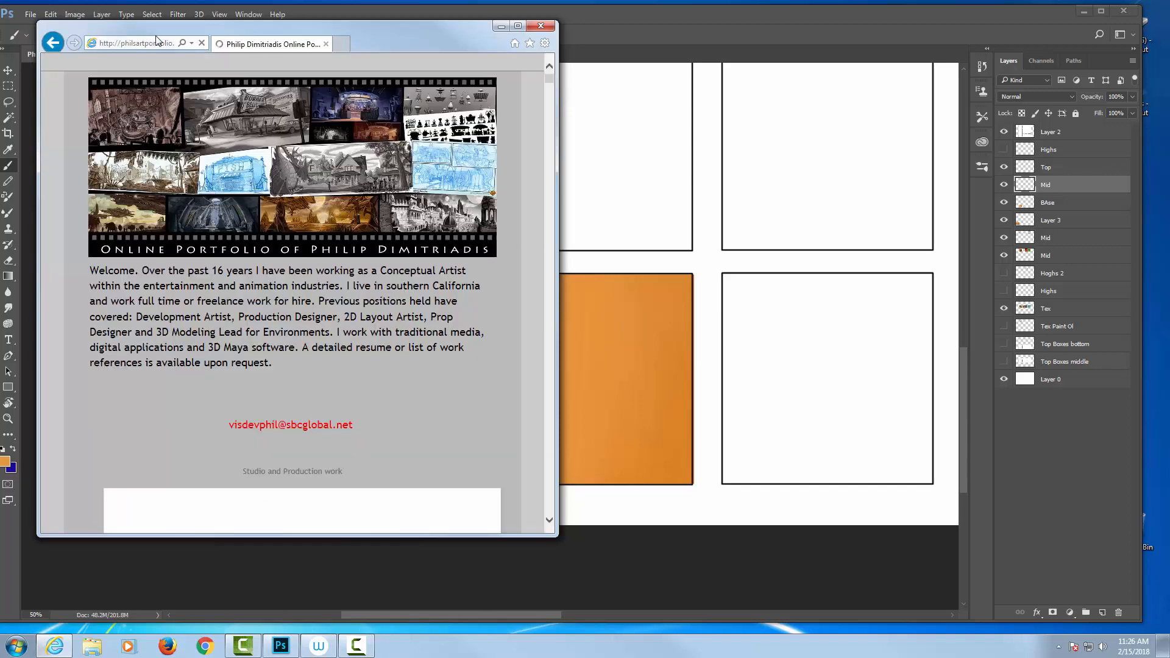
# Step: Look through the studio and production paintings on the portfolio page for examples of textured environments
pyautogui.scroll(-3, 513, 519)
pyautogui.scroll(-2, 513, 516)
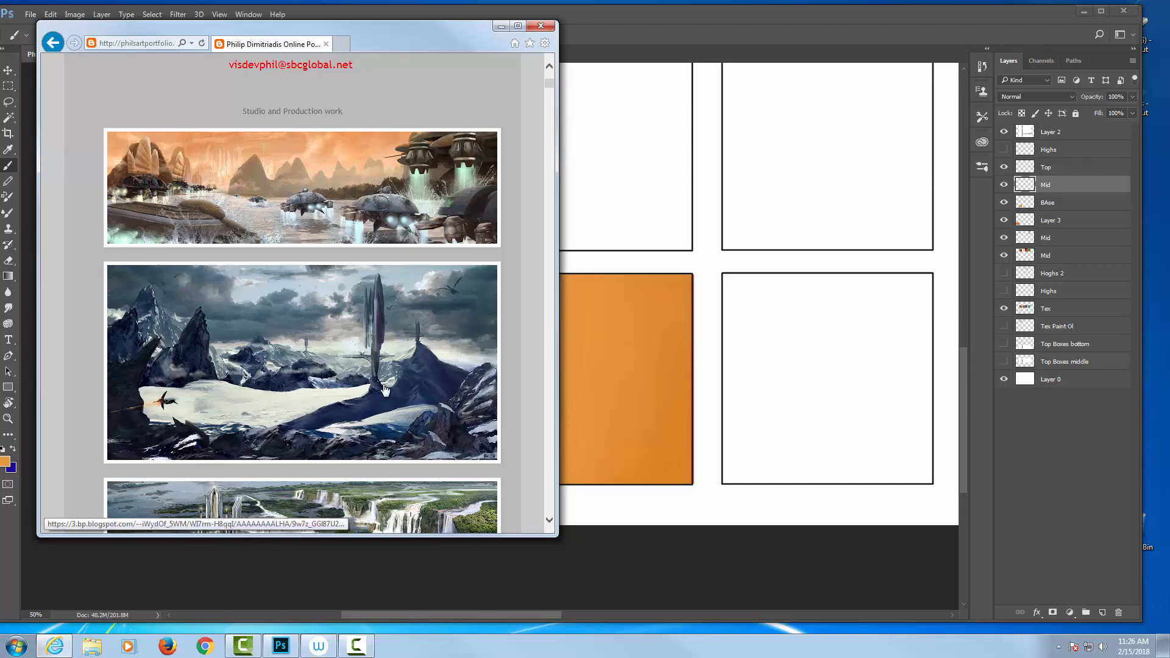
pyautogui.scroll(-3, 550, 516)
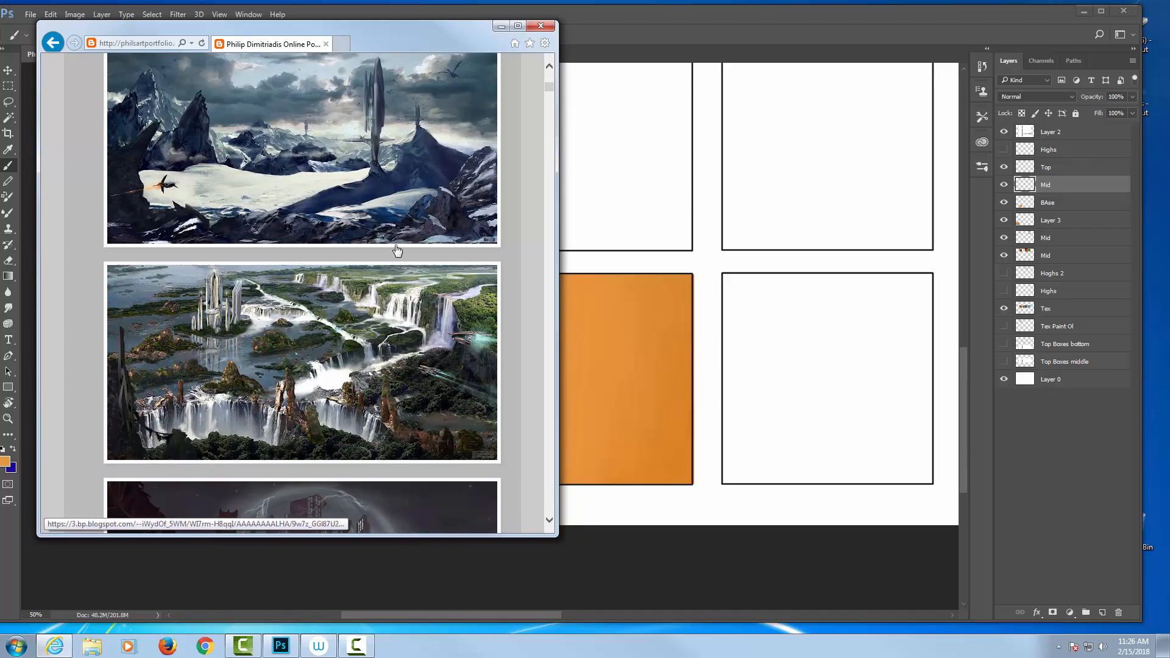
pyautogui.scroll(-6, 394, 250)
pyautogui.scroll(-8, 395, 250)
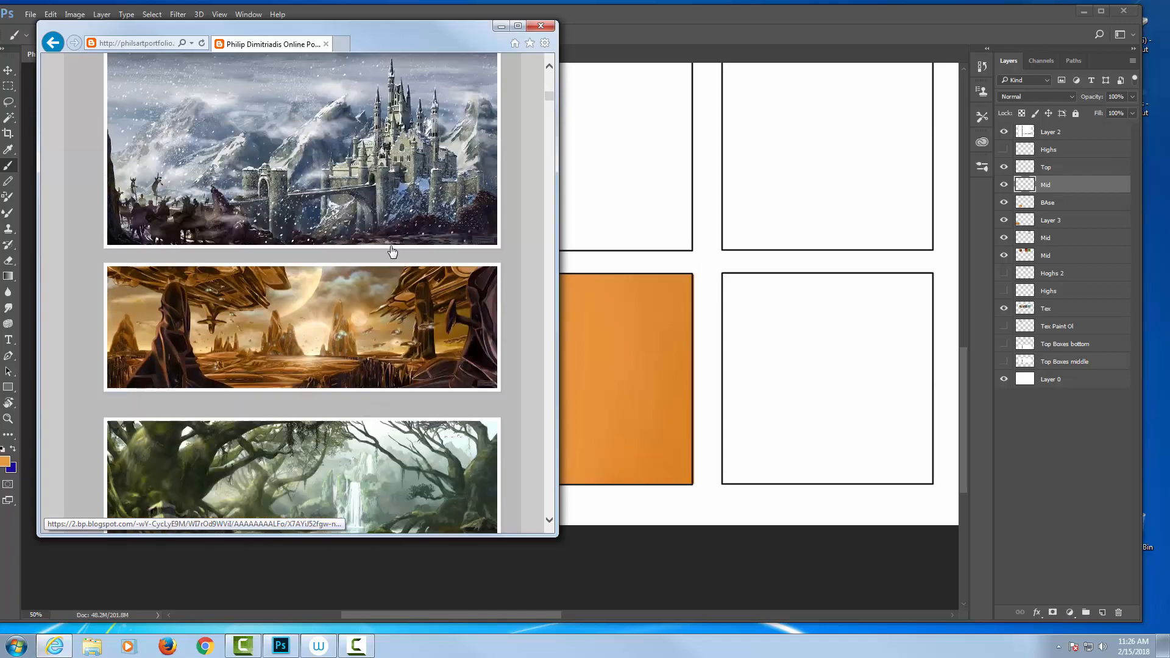
pyautogui.scroll(-15, 391, 252)
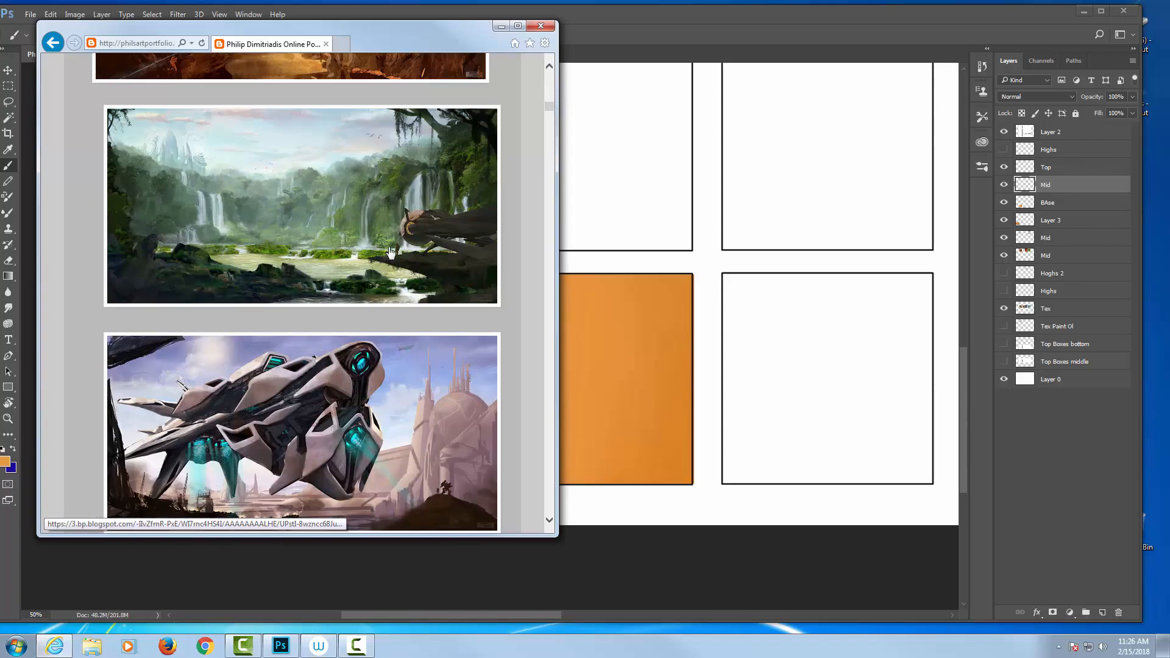
pyautogui.scroll(15, 391, 253)
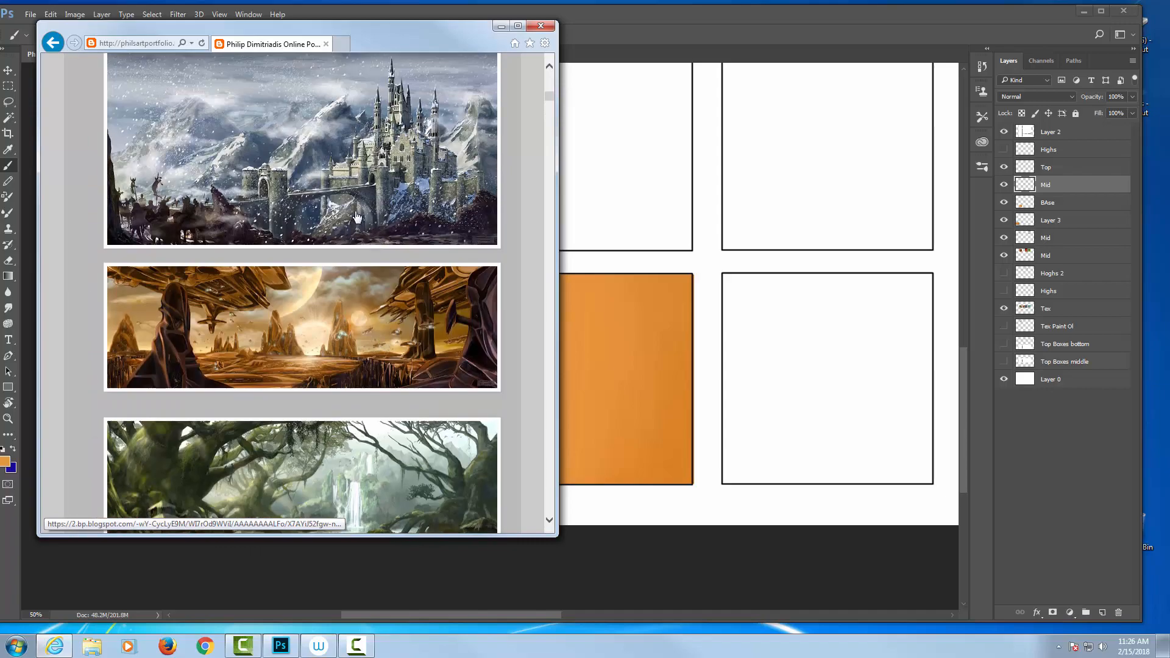
pyautogui.scroll(5, 344, 228)
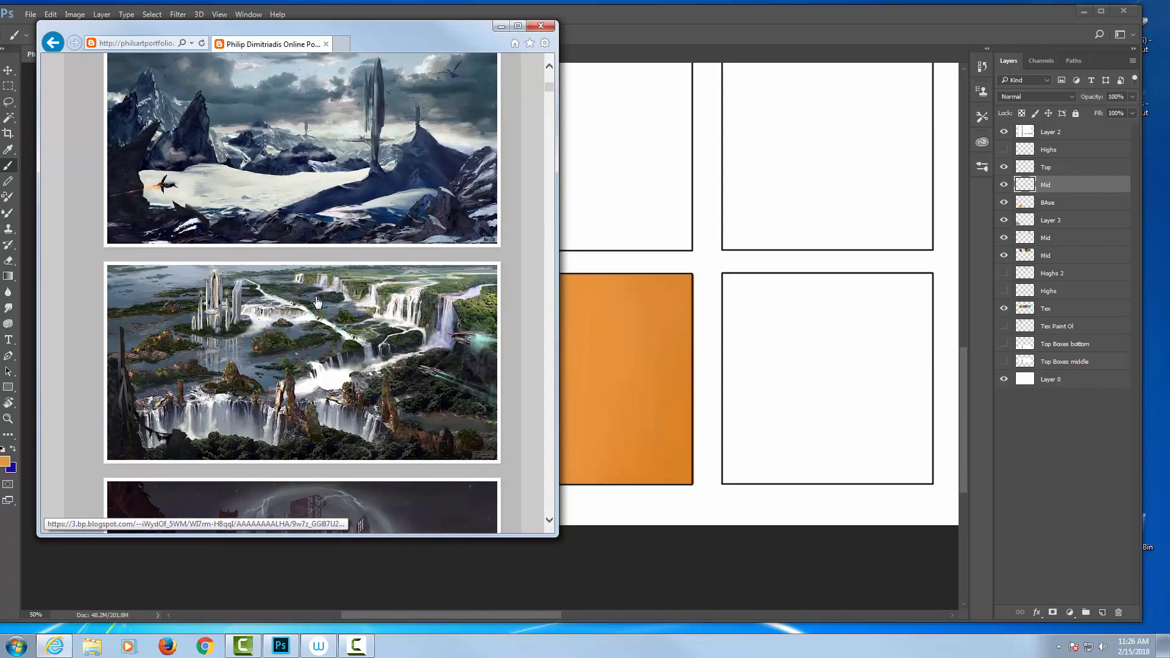
# Step: View the waterfall landscape painting in an enlarged browser window, and close the browser to return to Photoshop
pyautogui.click(276, 364)
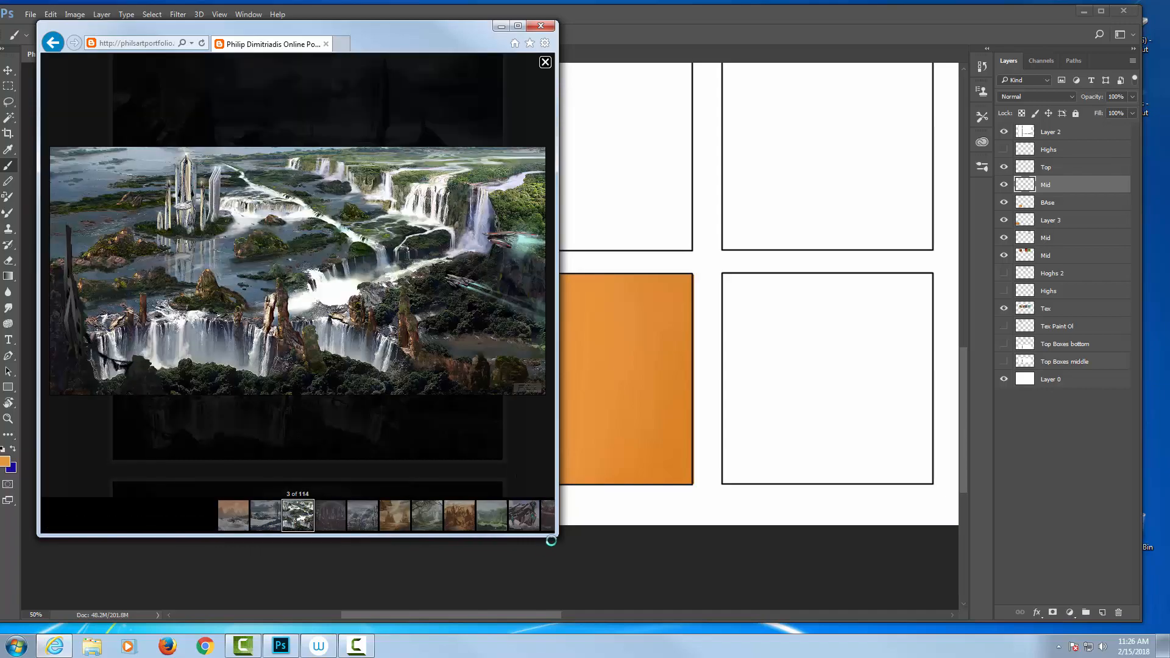
pyautogui.moveTo(557, 536); pyautogui.dragTo(1011, 633)
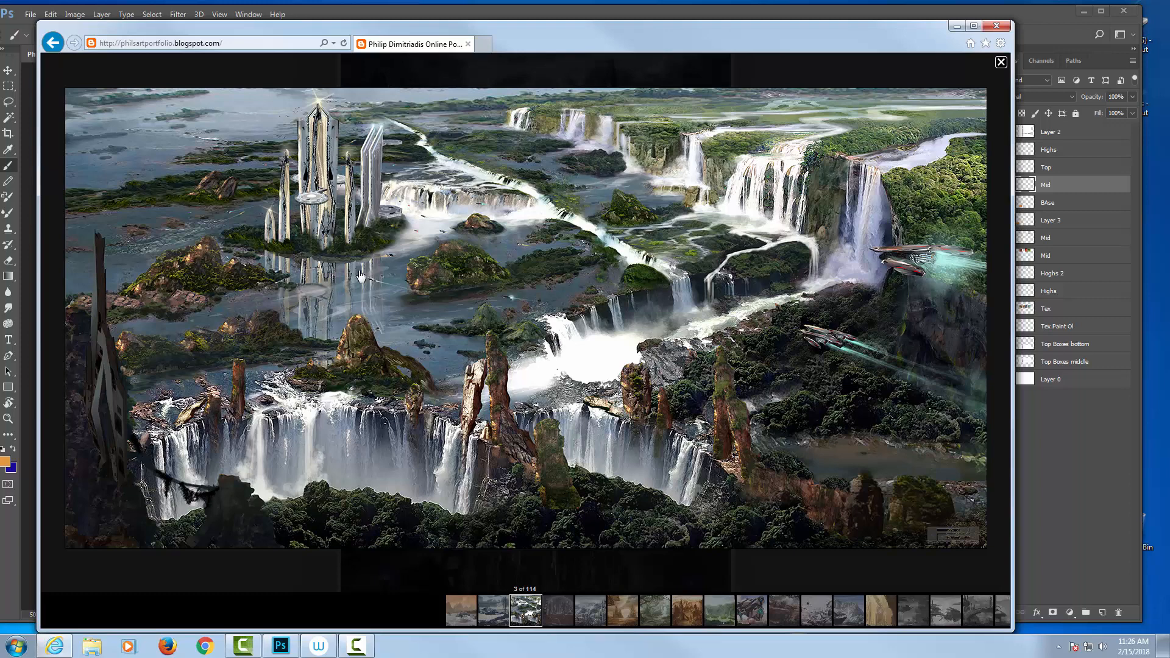
pyautogui.click(998, 25)
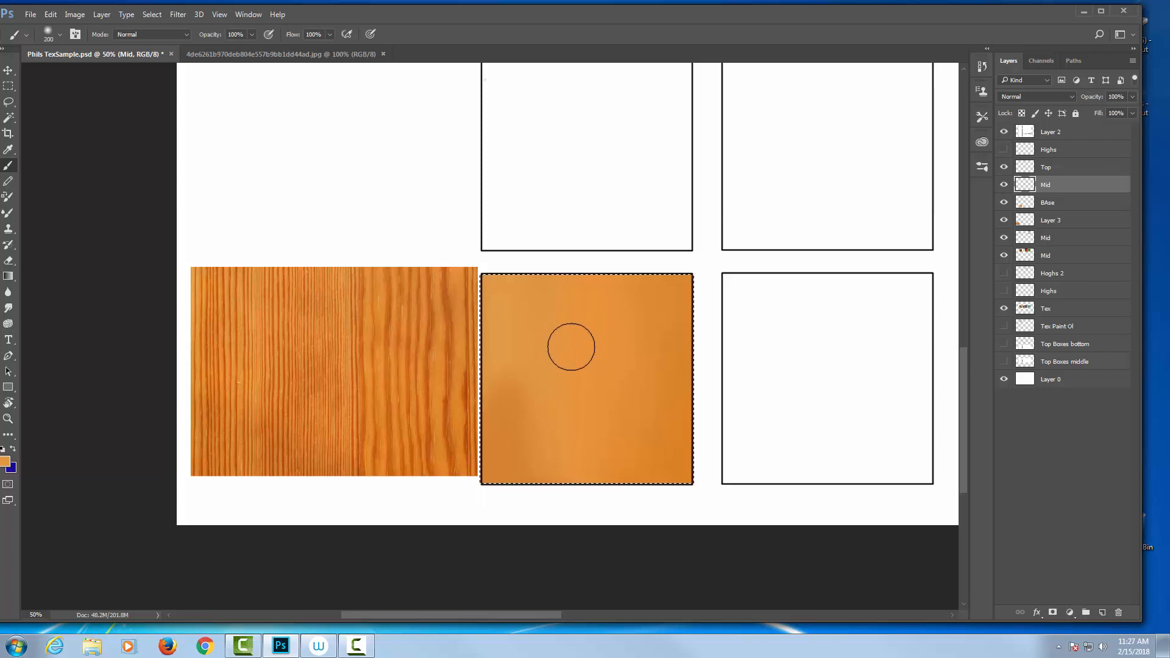
# Step: Sample the dark orange grain near the wood image's upper right as the foreground color and choose the 150 px streaky bristle brush
pyautogui.press('super')
pyautogui.press('super')
pyautogui.keyDown('alt'); pyautogui.click(449, 285); pyautogui.keyUp('alt')
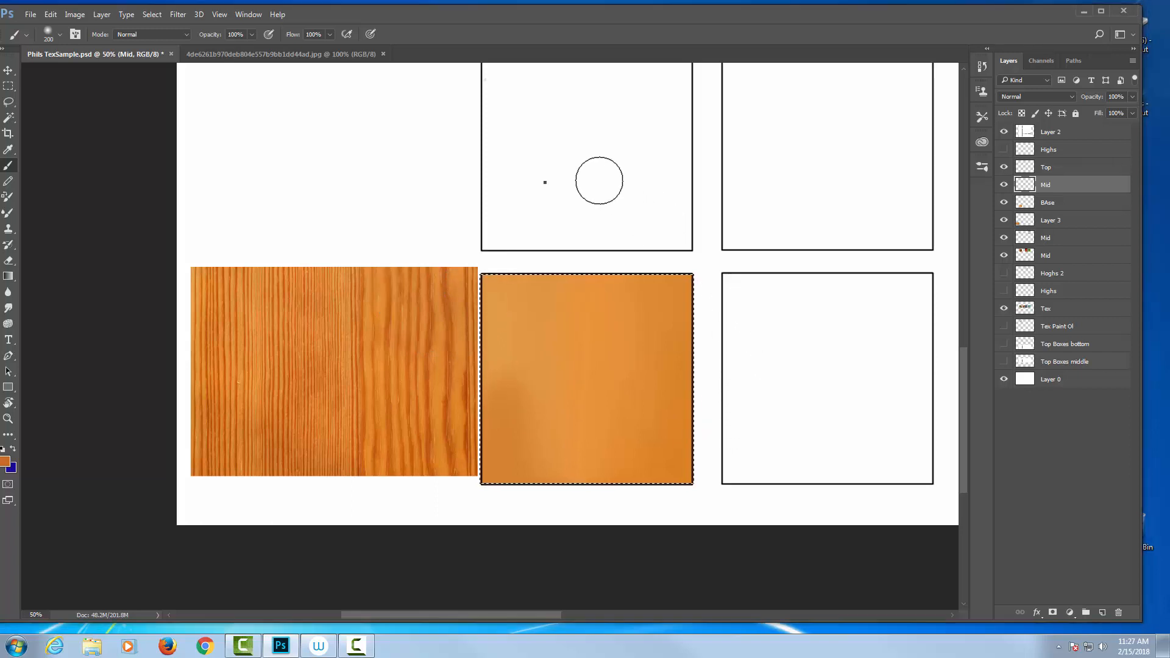
pyautogui.rightClick(597, 183)
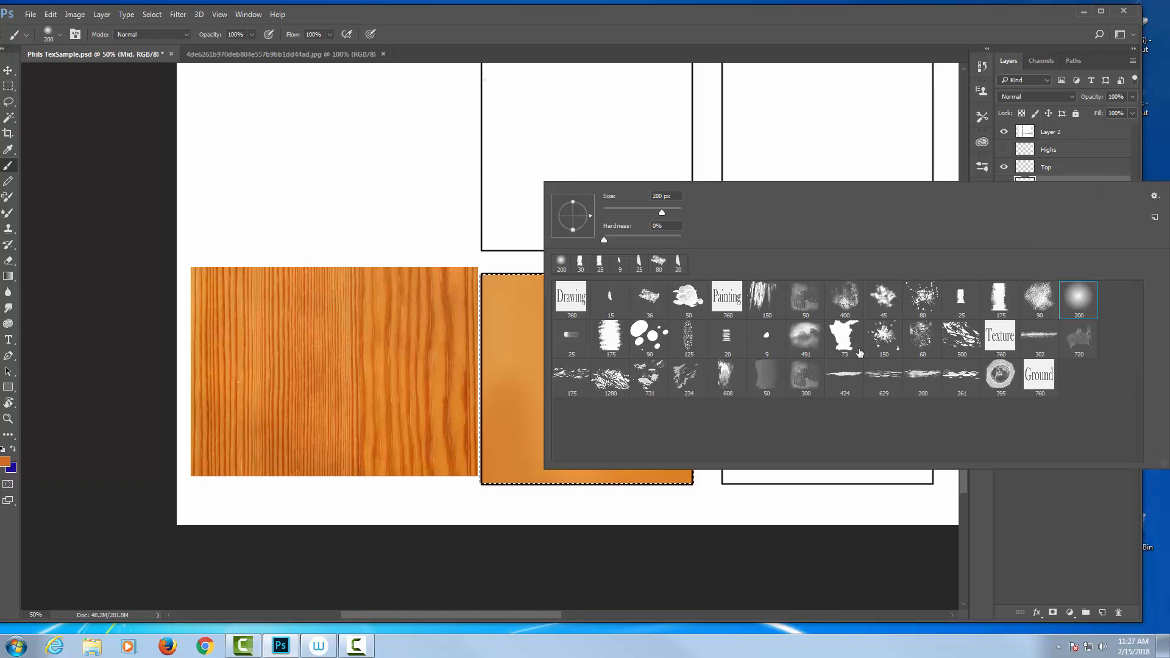
pyautogui.click(756, 304)
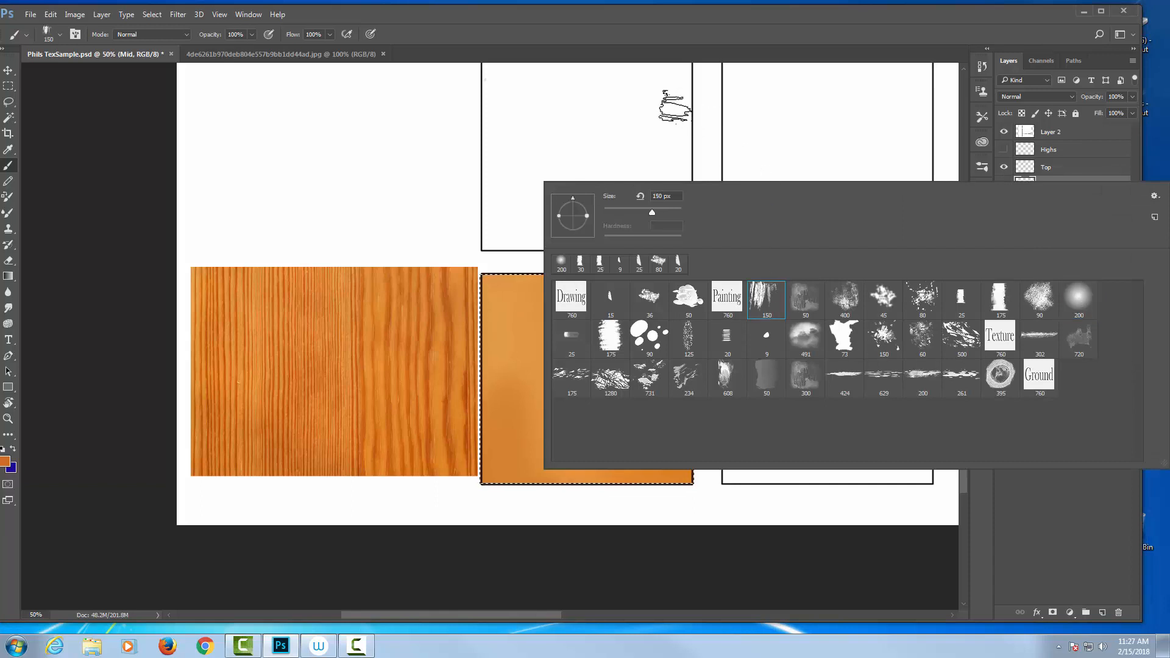
pyautogui.click(798, 88)
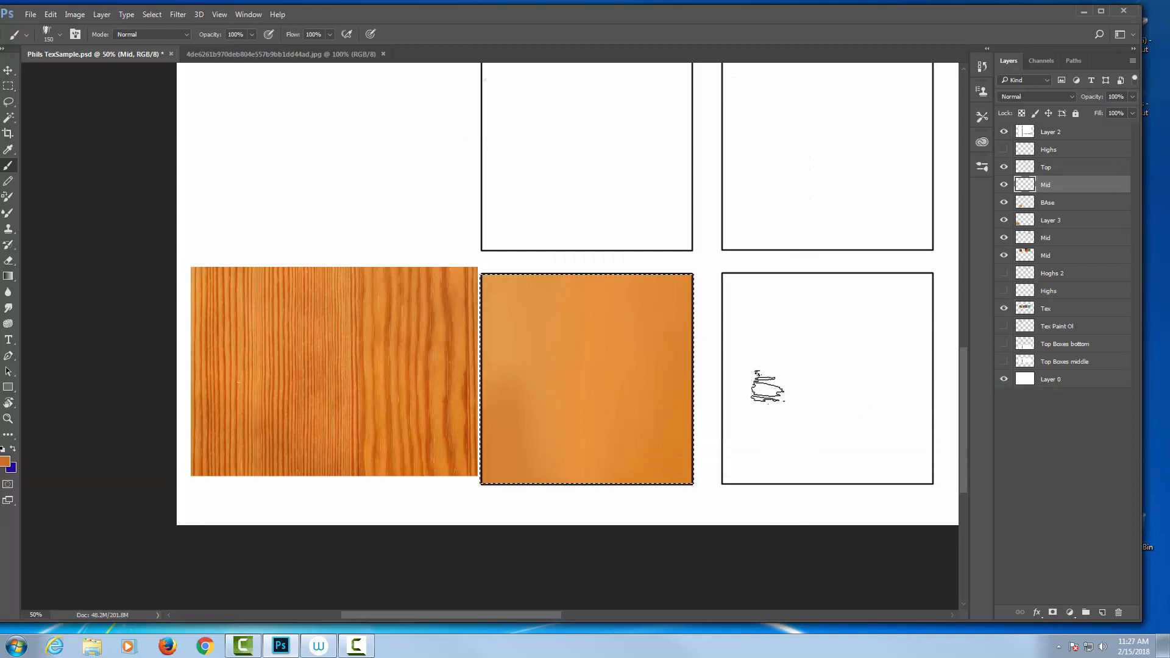
# Step: Without any active selection, paint a wavy vertical test stroke through the two empty far-right boxes on the Mid layer, and hide that layer
pyautogui.hotkey('ctrl', 'd')
pyautogui.moveTo(808, 100); pyautogui.dragTo(800, 569)
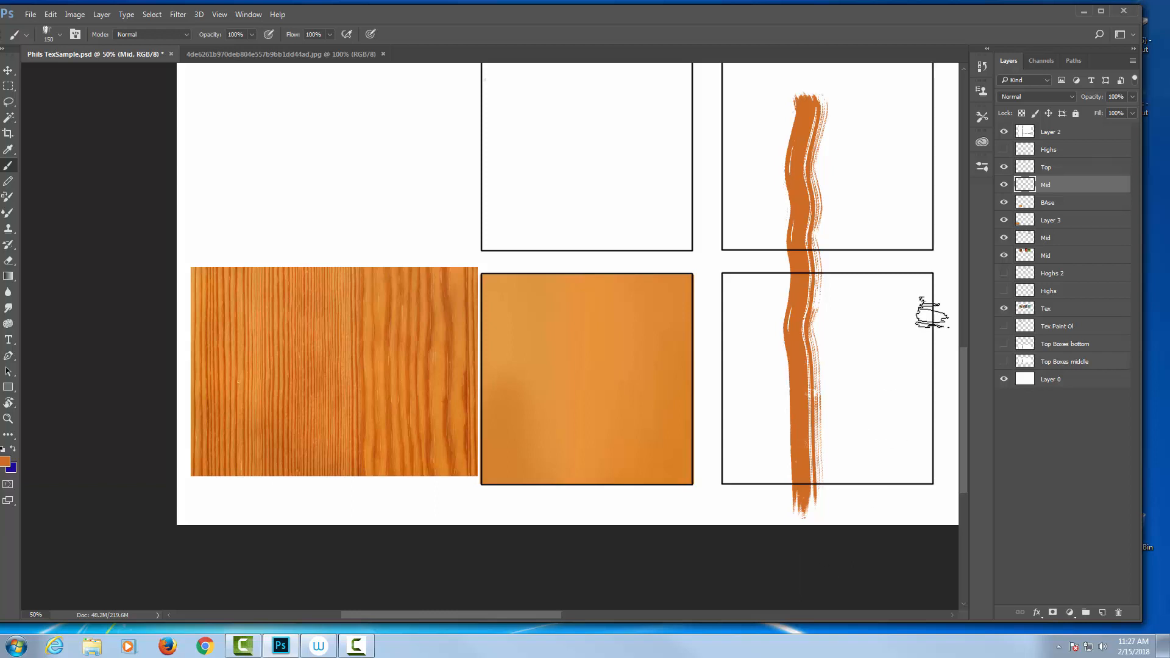
pyautogui.click(1004, 184)
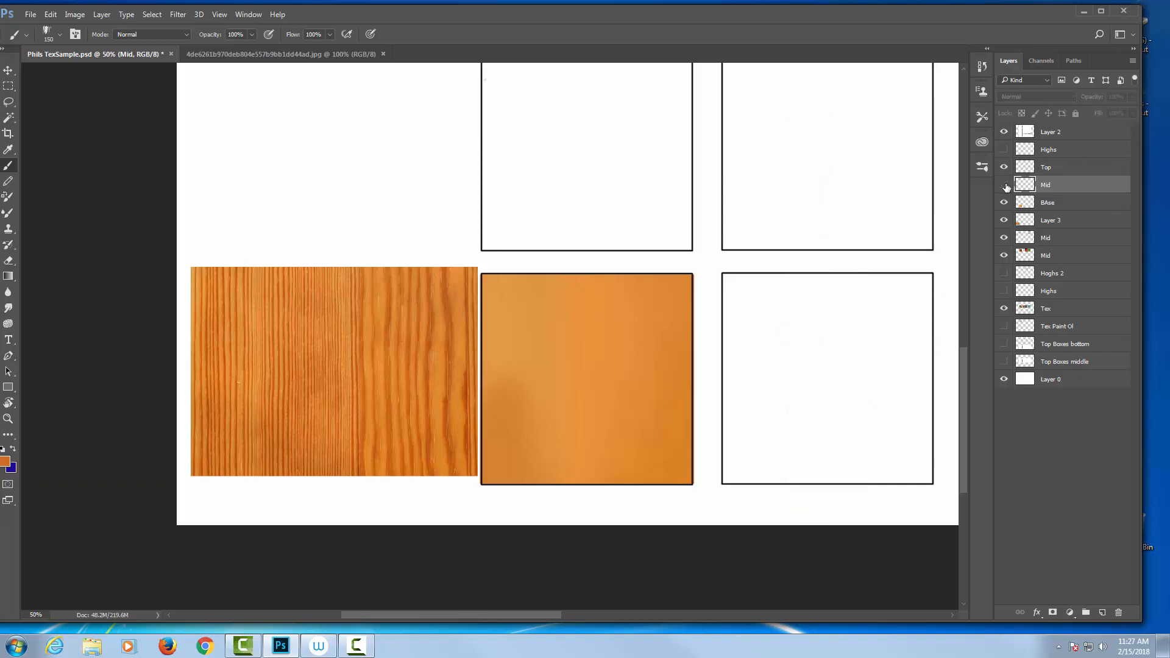
# Step: Show the Mid layer and transform its wavy stroke, shrinking it and stretching it to span the full height of the orange wood box
pyautogui.click(1003, 185)
pyautogui.click(1004, 185)
pyautogui.click(1004, 185)
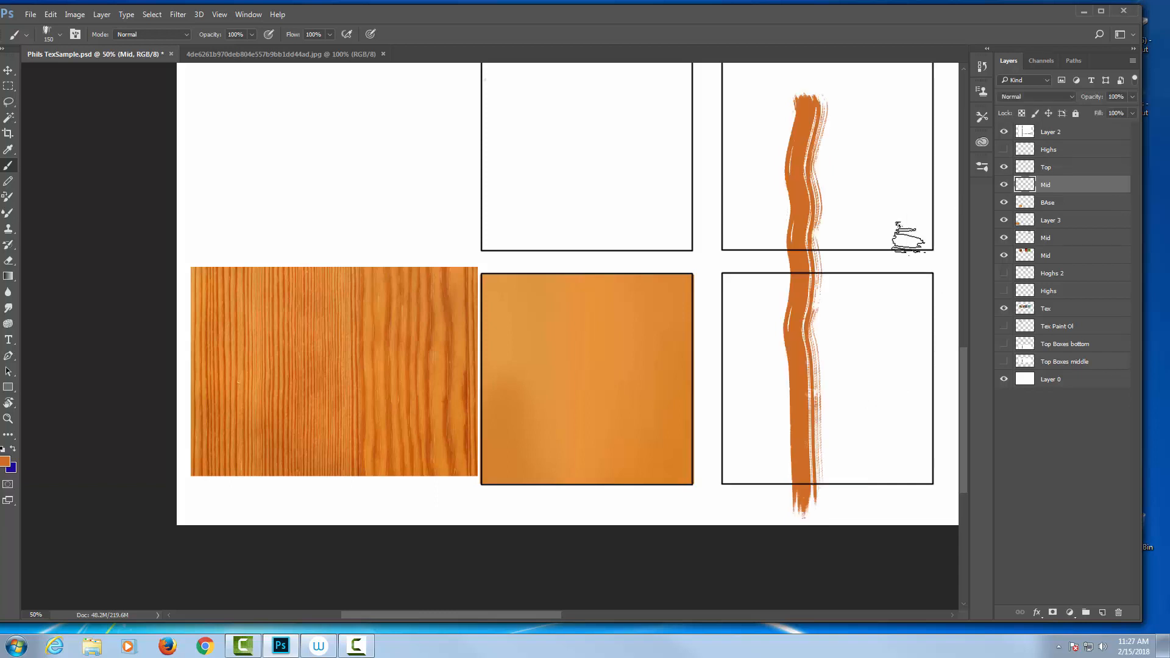
pyautogui.hotkey('ctrl', 't')
pyautogui.moveTo(829, 90)
pyautogui.mouseDown()
pyautogui.moveTo(744, 290)
pyautogui.moveTo(734, 378)
pyautogui.mouseUp()
pyautogui.moveTo(788, 427); pyautogui.dragTo(630, 308)
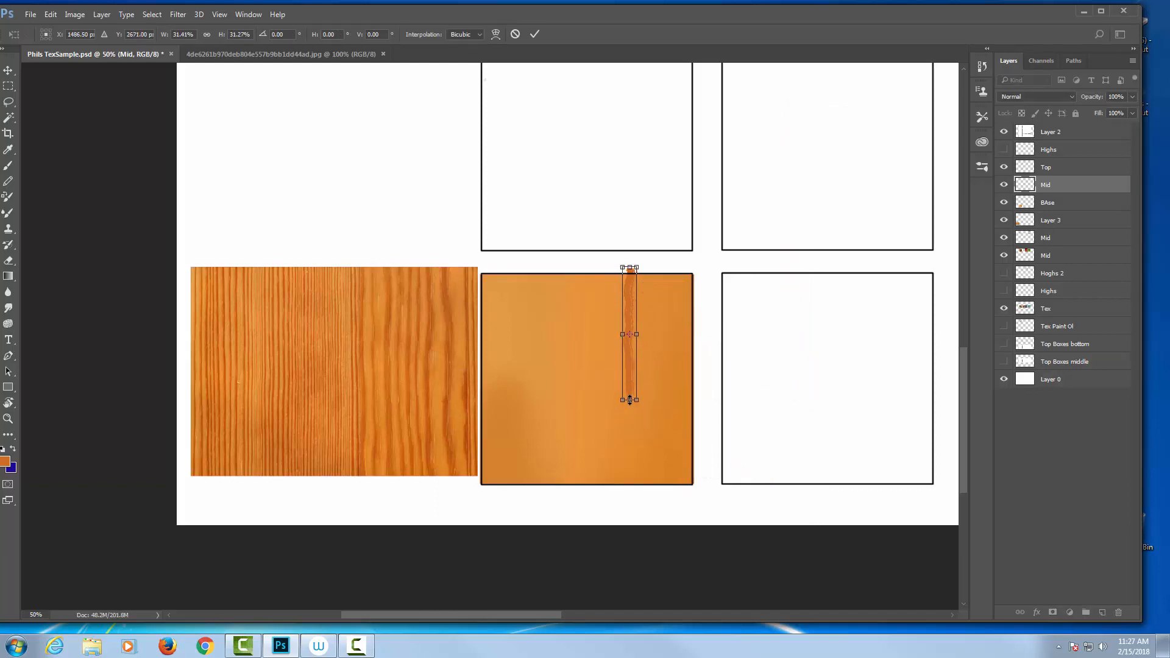
pyautogui.moveTo(630, 400); pyautogui.dragTo(638, 496)
pyautogui.moveTo(639, 382); pyautogui.dragTo(640, 384)
pyautogui.press('Return')
pyautogui.press('b')
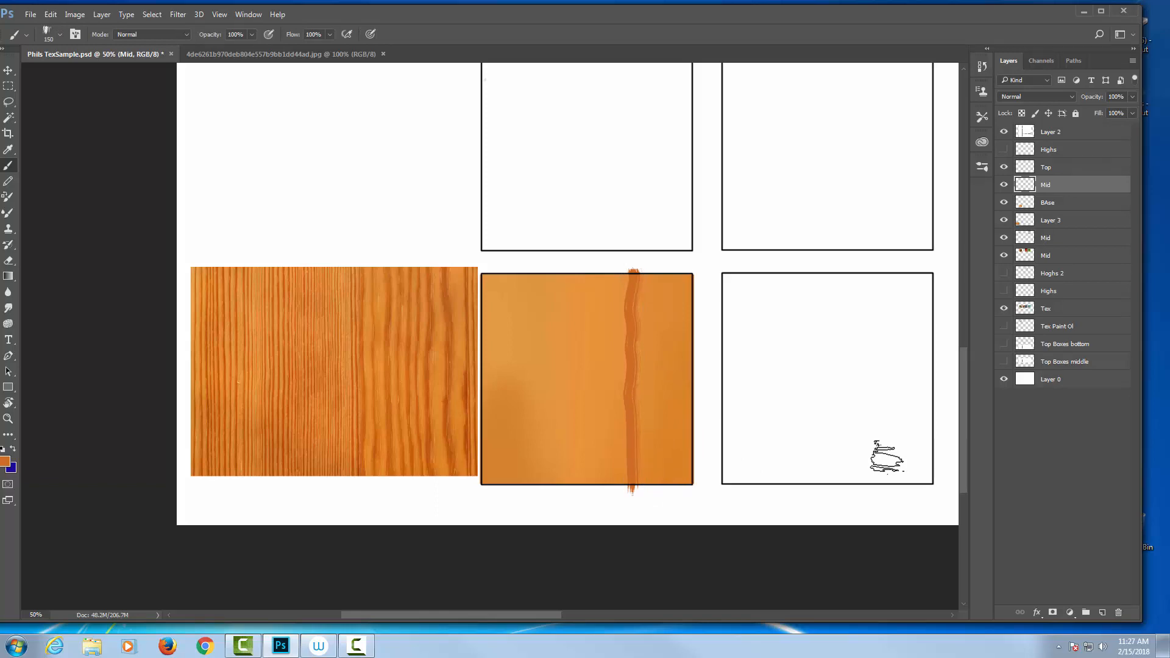
# Step: Compare the stroke with the wood reference grain up close, and check the box with the Mid layer hidden and shown
pyautogui.hotkey('ctrl', '+')
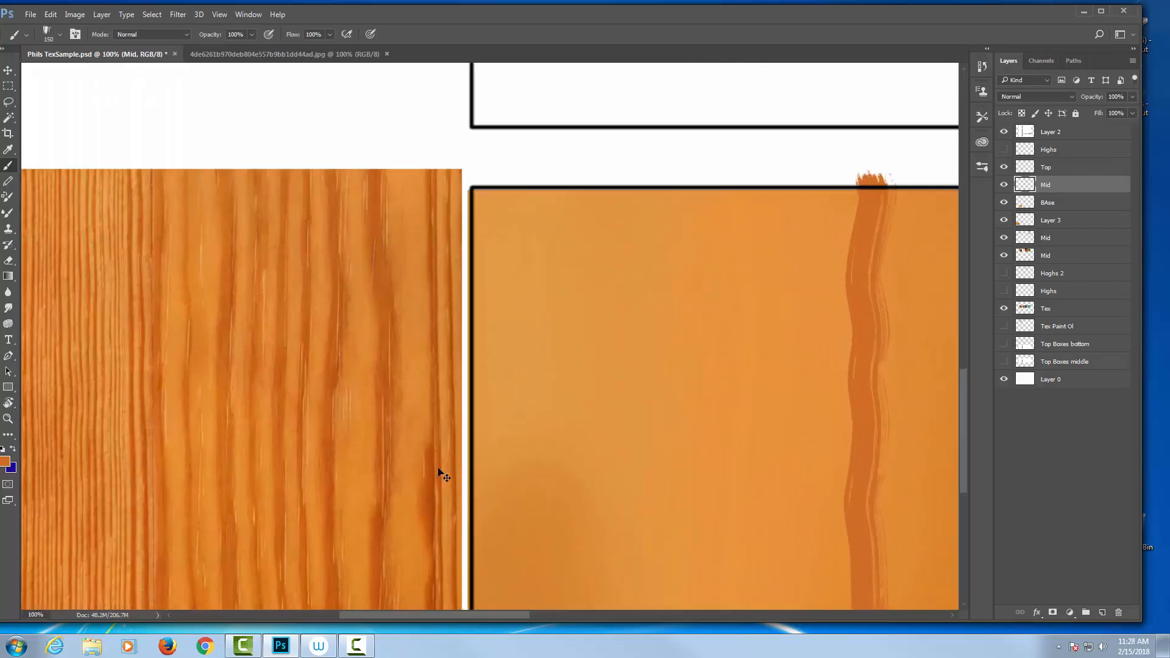
pyautogui.hotkey('ctrl', '+')
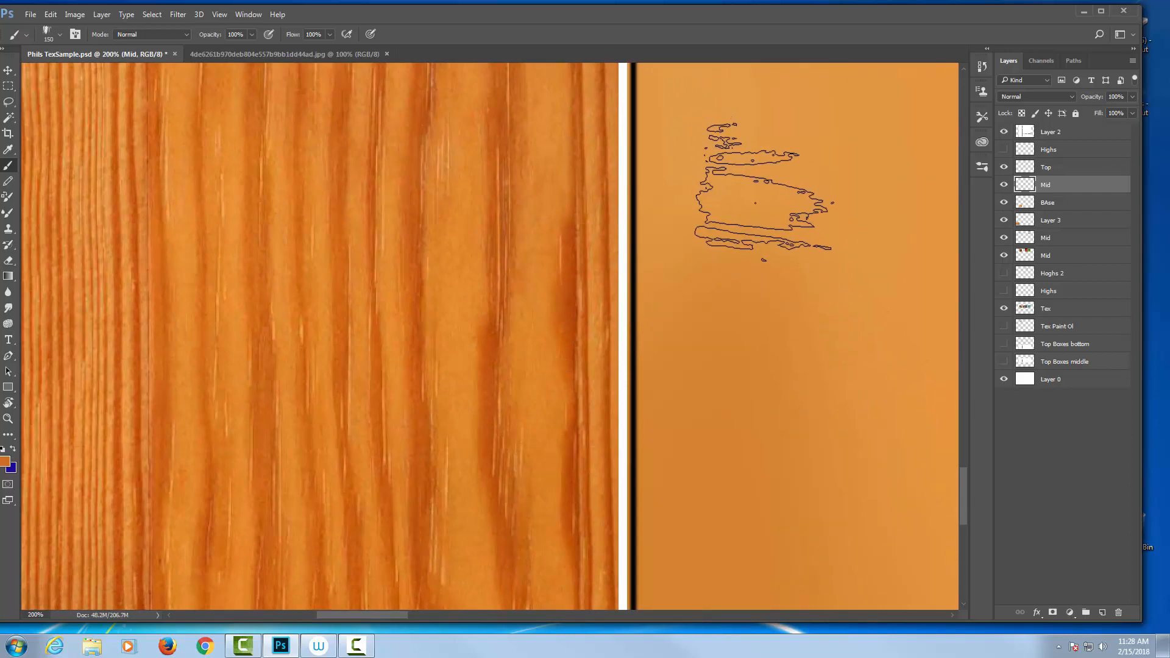
pyautogui.hotkey('ctrl', '-')
pyautogui.hotkey('ctrl', '-')
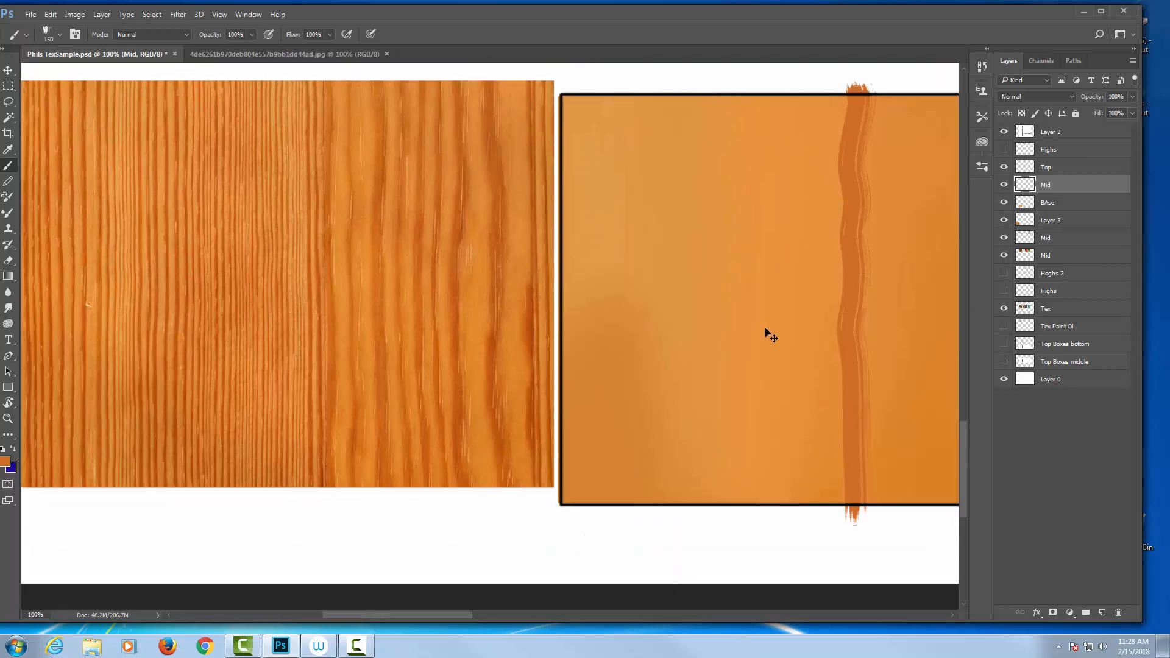
pyautogui.moveTo(789, 278); pyautogui.dragTo(724, 284)
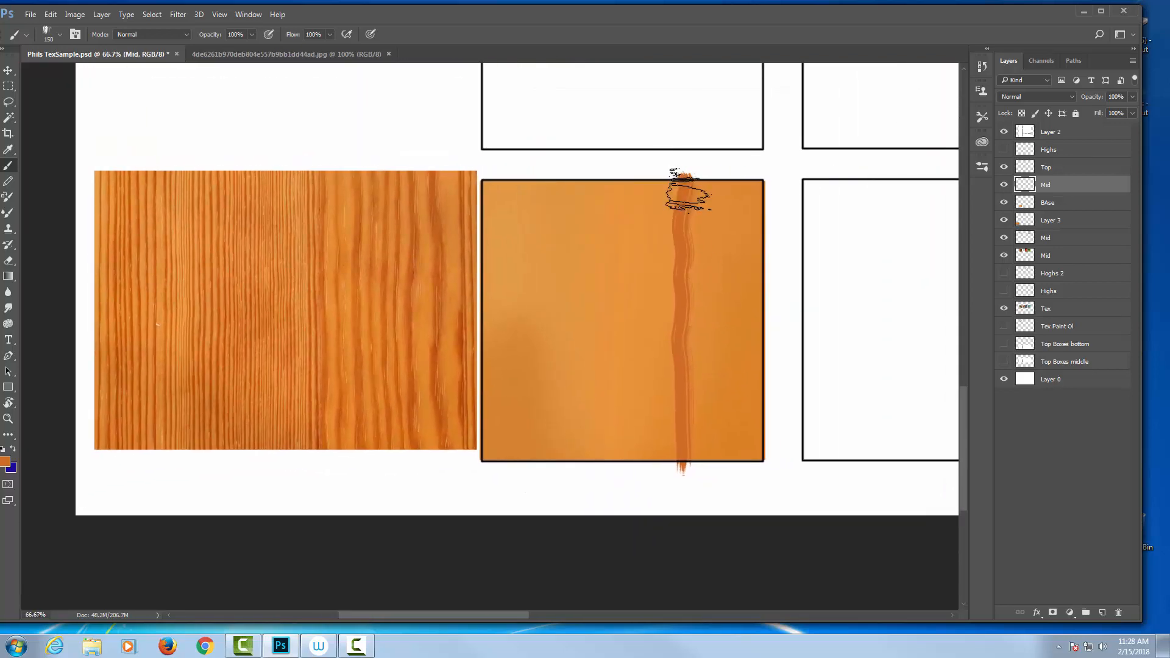
pyautogui.click(1004, 186)
pyautogui.click(1004, 186)
pyautogui.click(1003, 186)
pyautogui.click(1003, 187)
# Step: Fit a whole-canvas selection to the grain stroke's pixels on the Mid layer, and clear the selection
pyautogui.press('v')
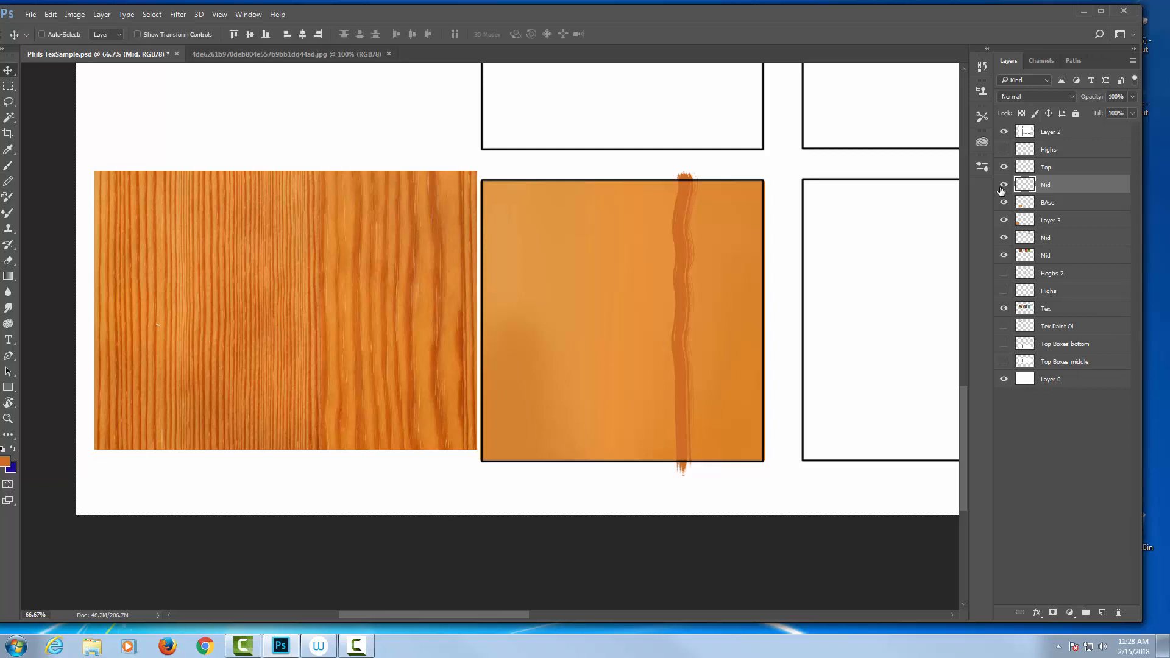
pyautogui.press('Up')
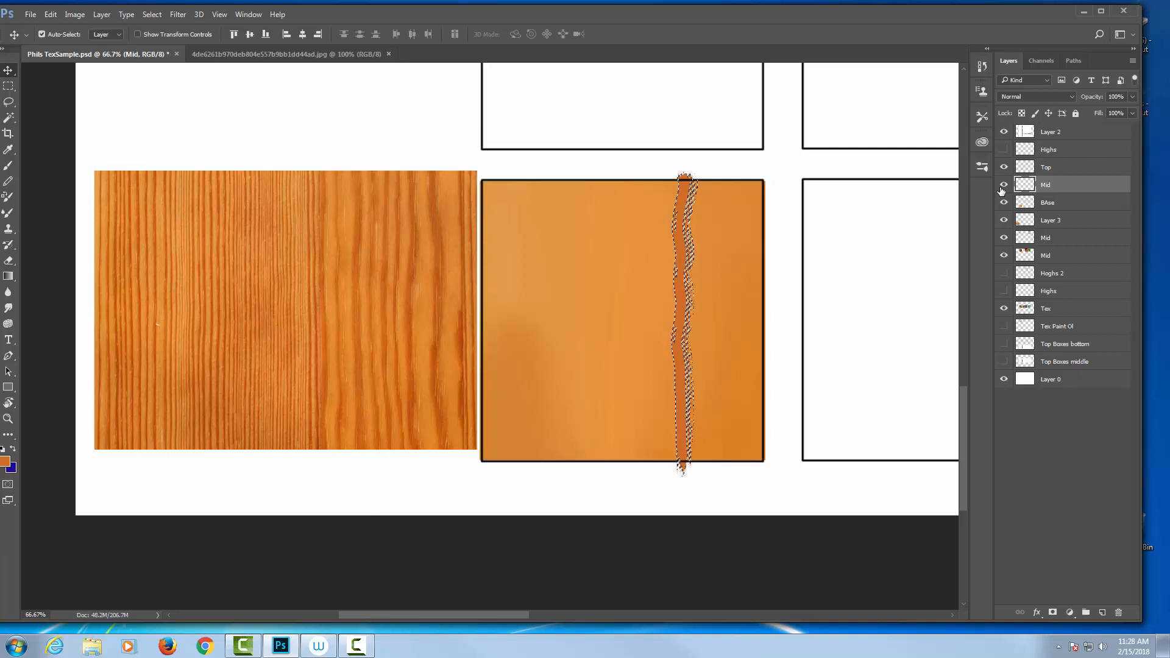
pyautogui.hotkey('ctrl', 'd')
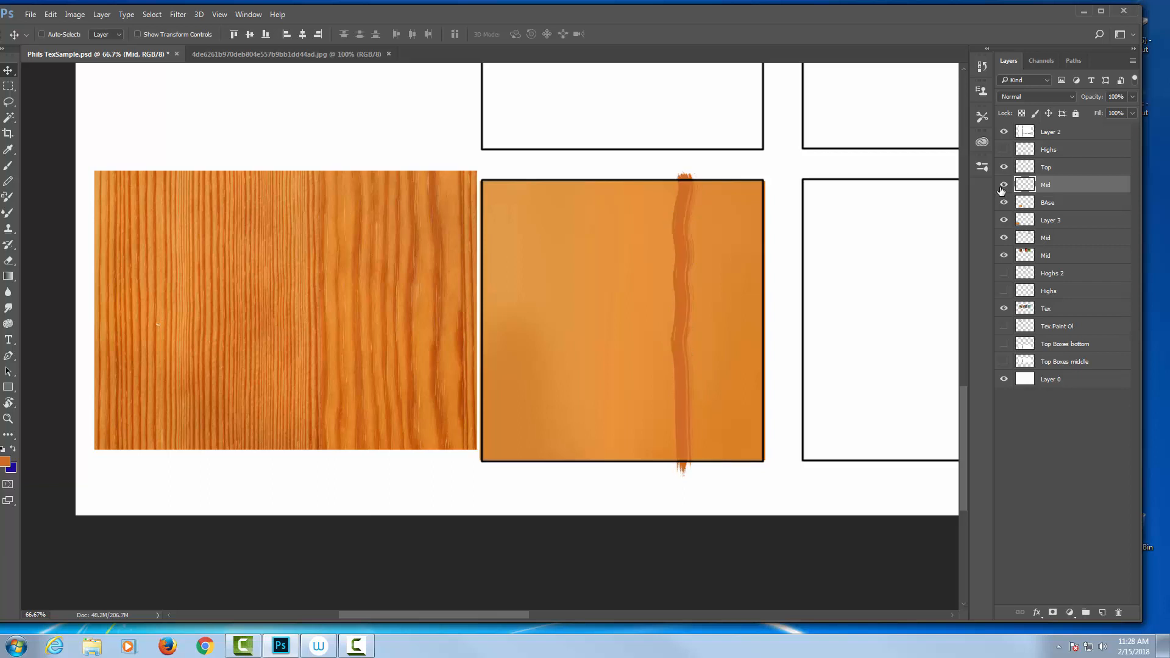
# Step: Set the foreground color to brown b96324 and shade the grain stroke with the soft 200 px brush
pyautogui.click(5, 461)
pyautogui.click(554, 212)
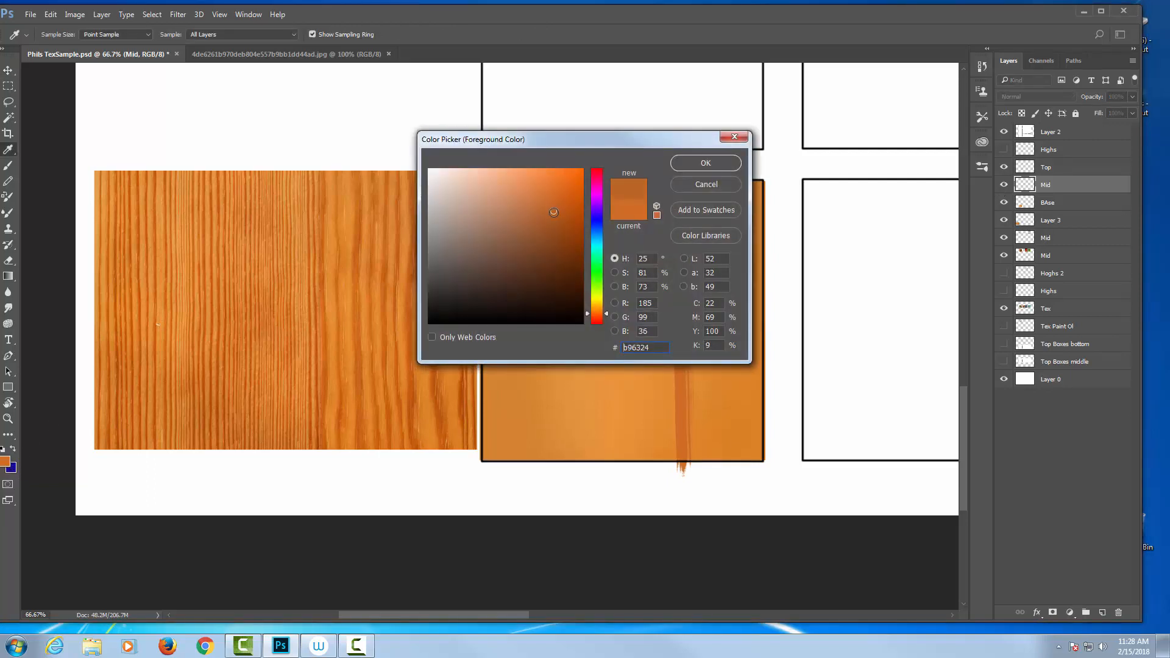
pyautogui.click(716, 163)
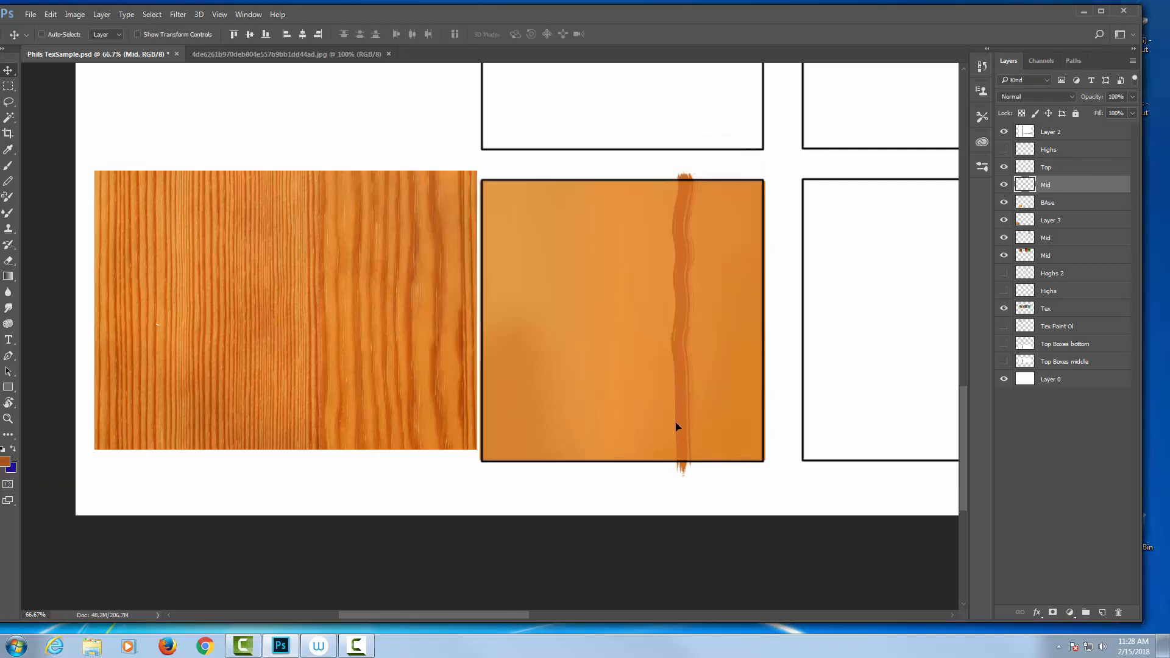
pyautogui.press('b')
pyautogui.rightClick(673, 340)
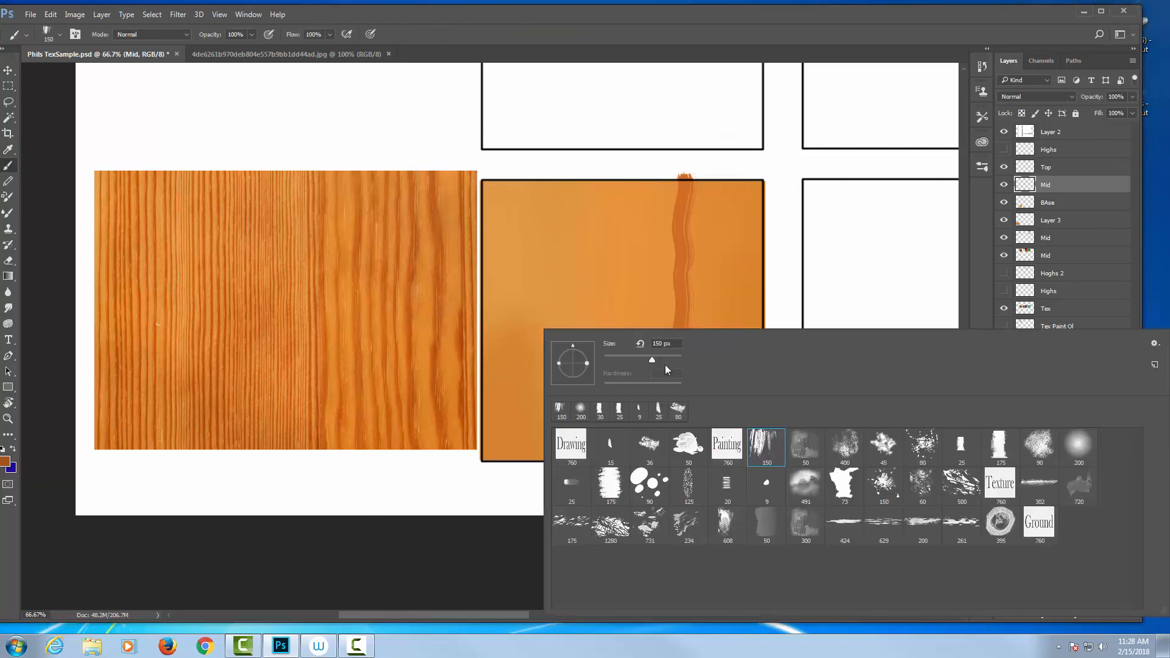
pyautogui.click(528, 522)
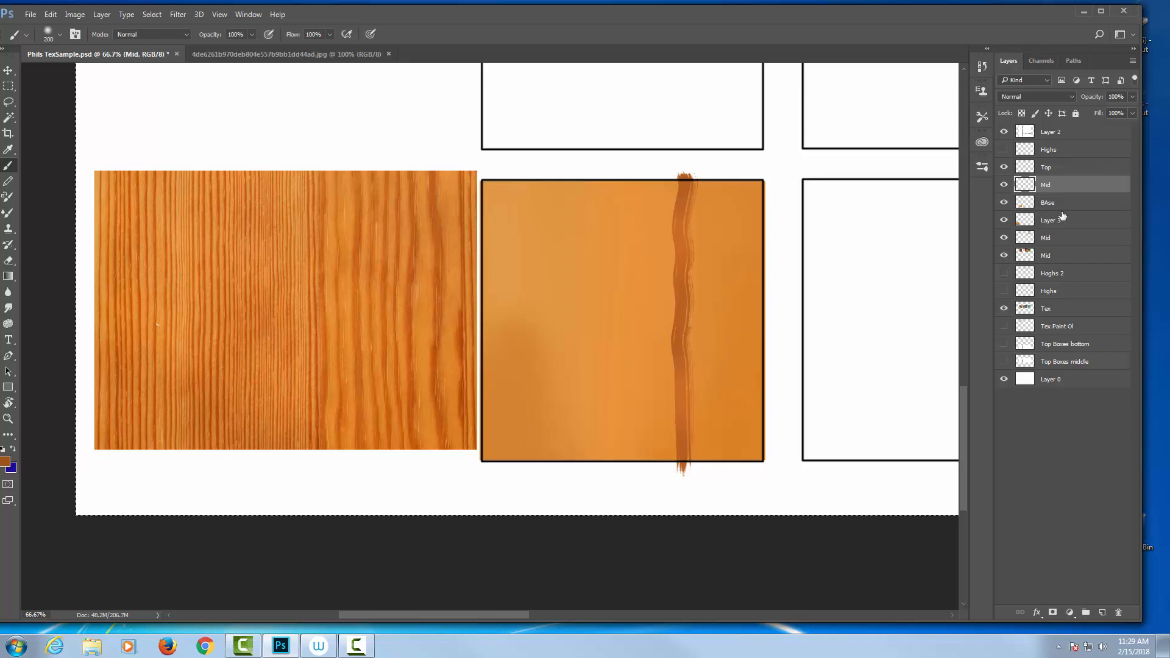
# Step: Try duplicating the grain stroke onto a new layer and moving the copy to the left, and delete the copy
pyautogui.hotkey('ctrl', 'j')
pyautogui.press('v')
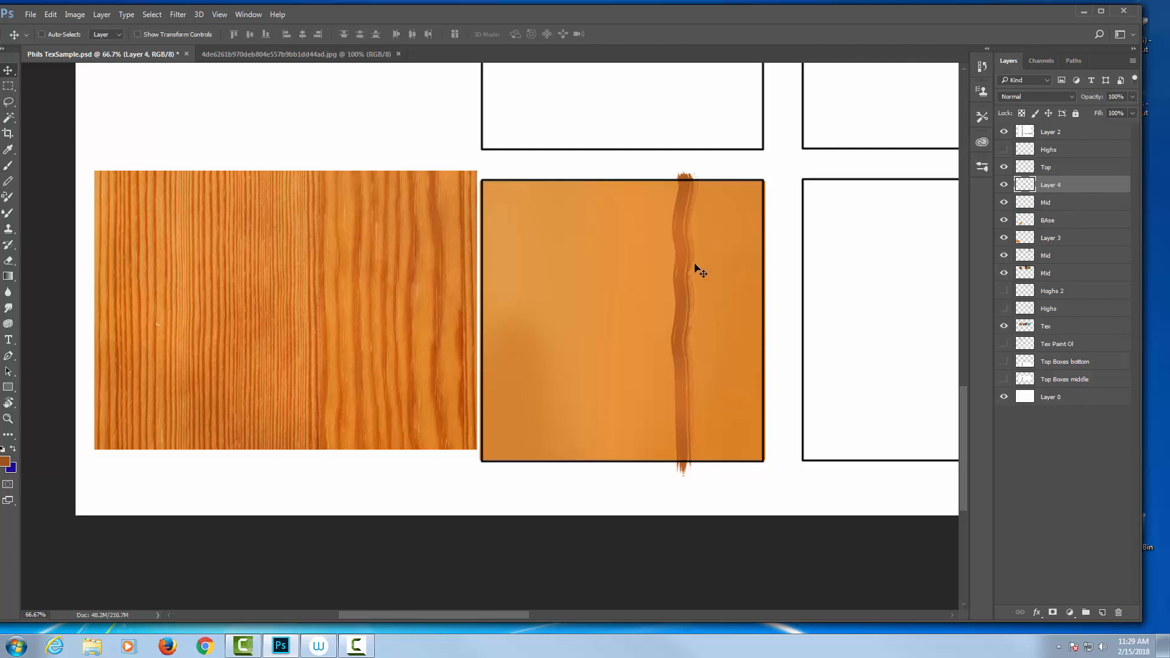
pyautogui.moveTo(677, 266); pyautogui.dragTo(626, 269)
pyautogui.moveTo(735, 229); pyautogui.dragTo(653, 234)
pyautogui.press('Delete')
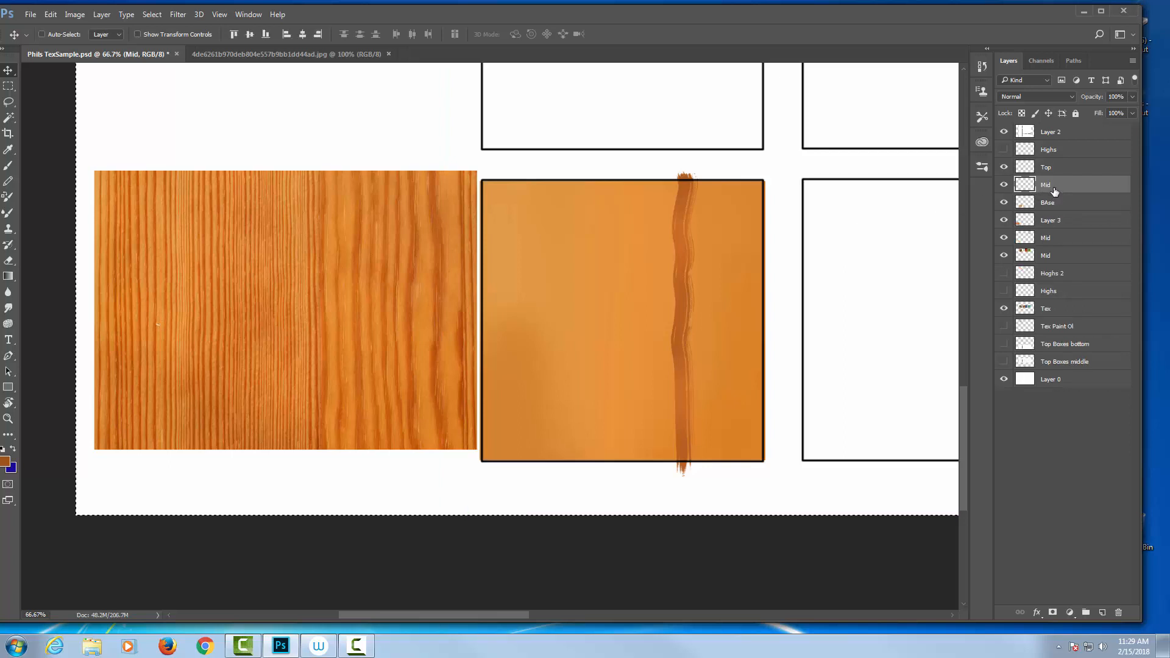
# Step: Bring back the duplicate stroke layer, hide it, and make the visible Mid layer beneath it active
pyautogui.hotkey('ctrl', 'z')
pyautogui.moveTo(684, 301)
pyautogui.mouseDown()
pyautogui.moveTo(640, 306)
pyautogui.moveTo(725, 286)
pyautogui.mouseUp()
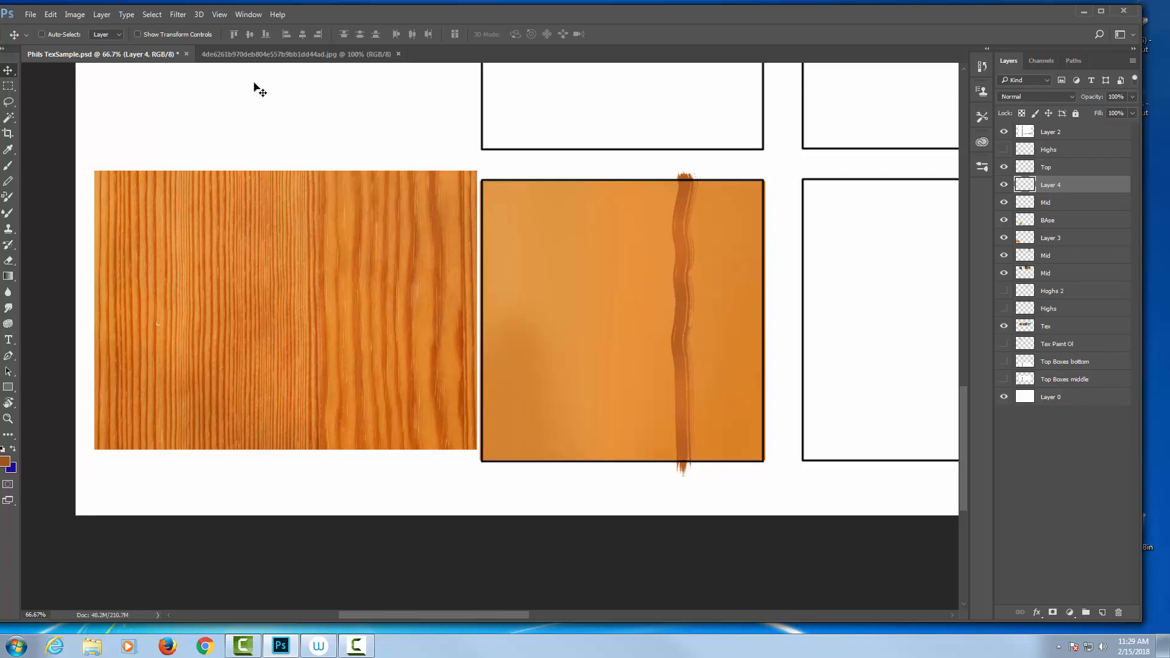
pyautogui.click(1004, 184)
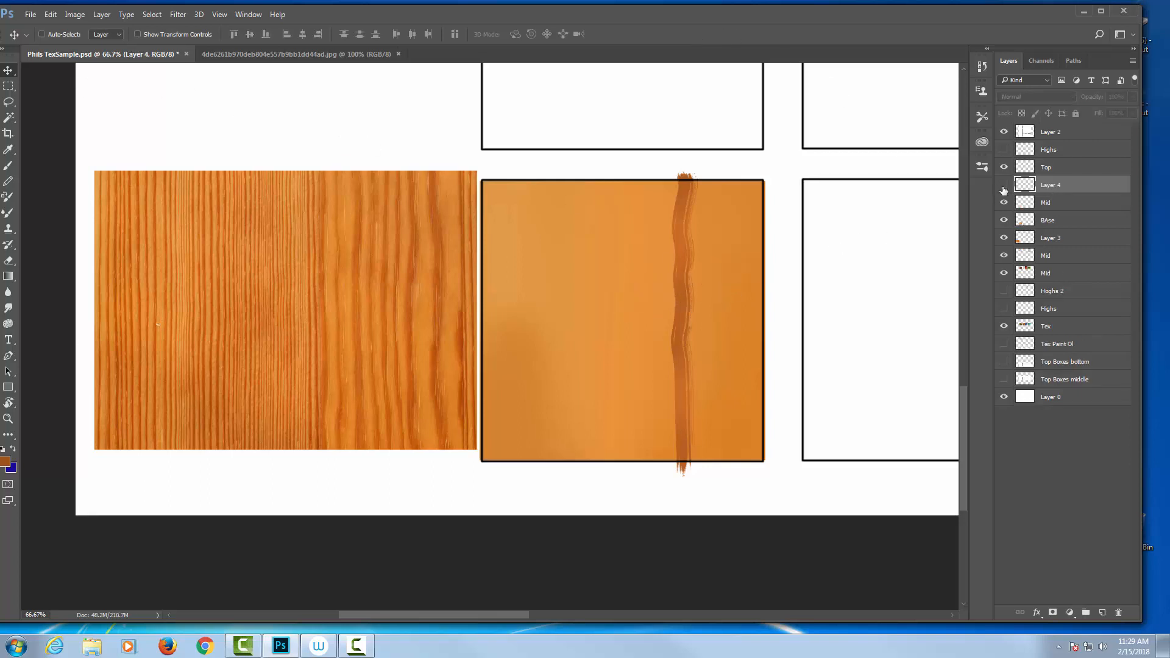
pyautogui.click(1060, 221)
pyautogui.click(1004, 206)
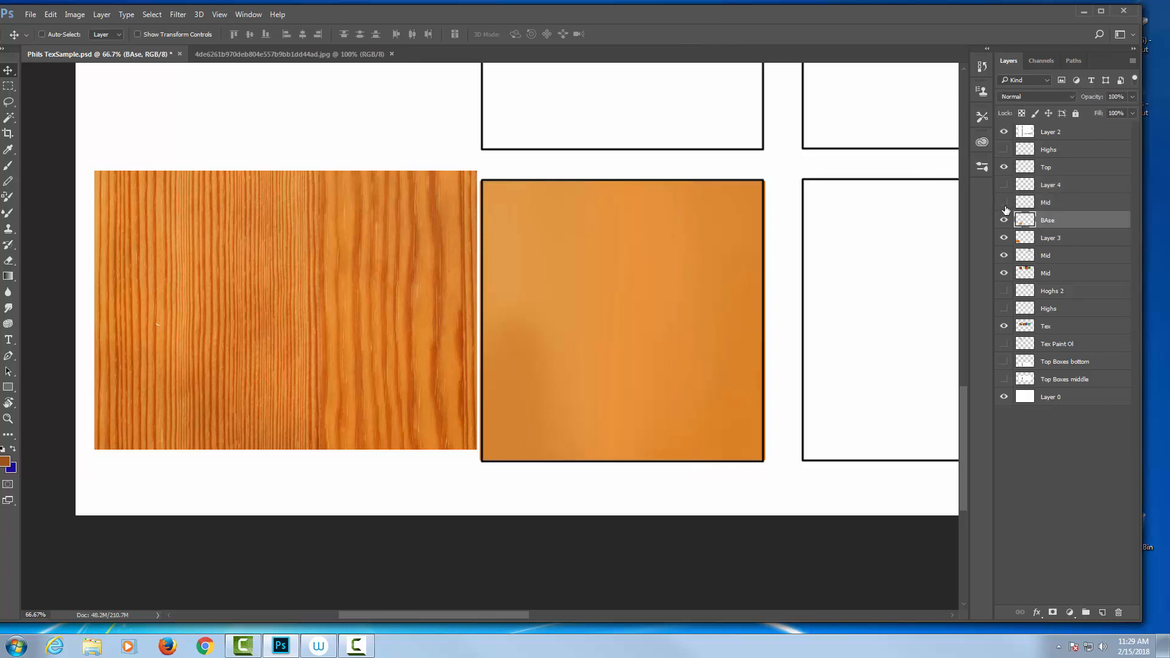
pyautogui.click(1006, 209)
pyautogui.click(1039, 204)
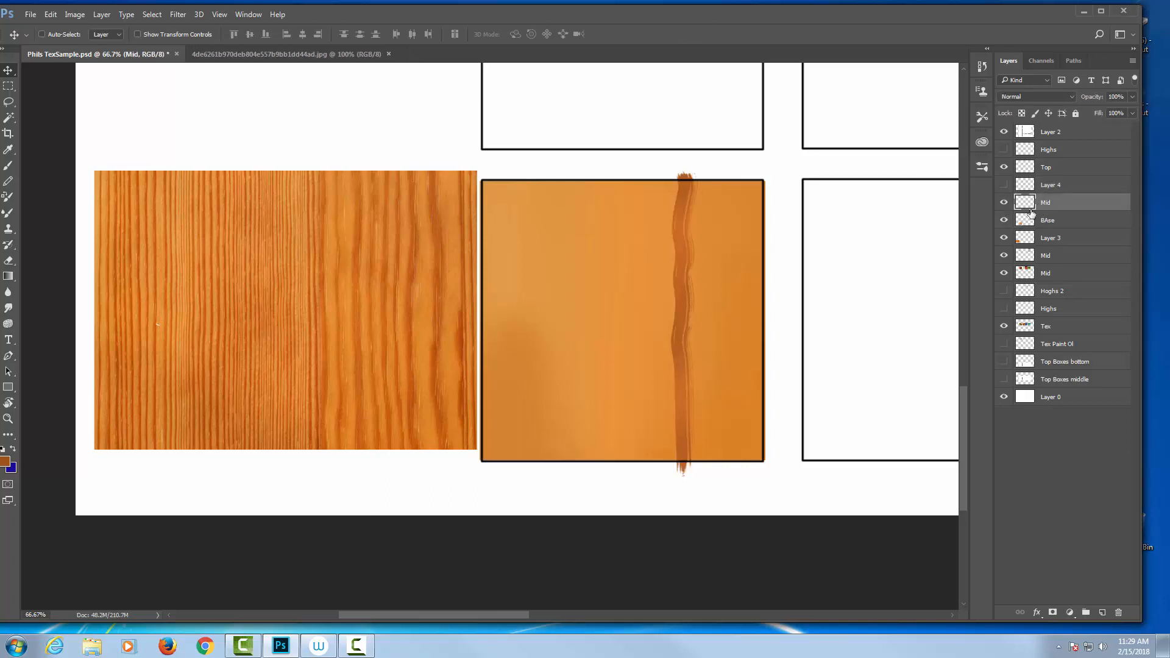
# Step: Load the Mid stroke as a selection, duplicate it to a new layer, and move the copy near the box's right edge
pyautogui.keyDown('ctrl'); pyautogui.click(1021, 206); pyautogui.keyUp('ctrl')
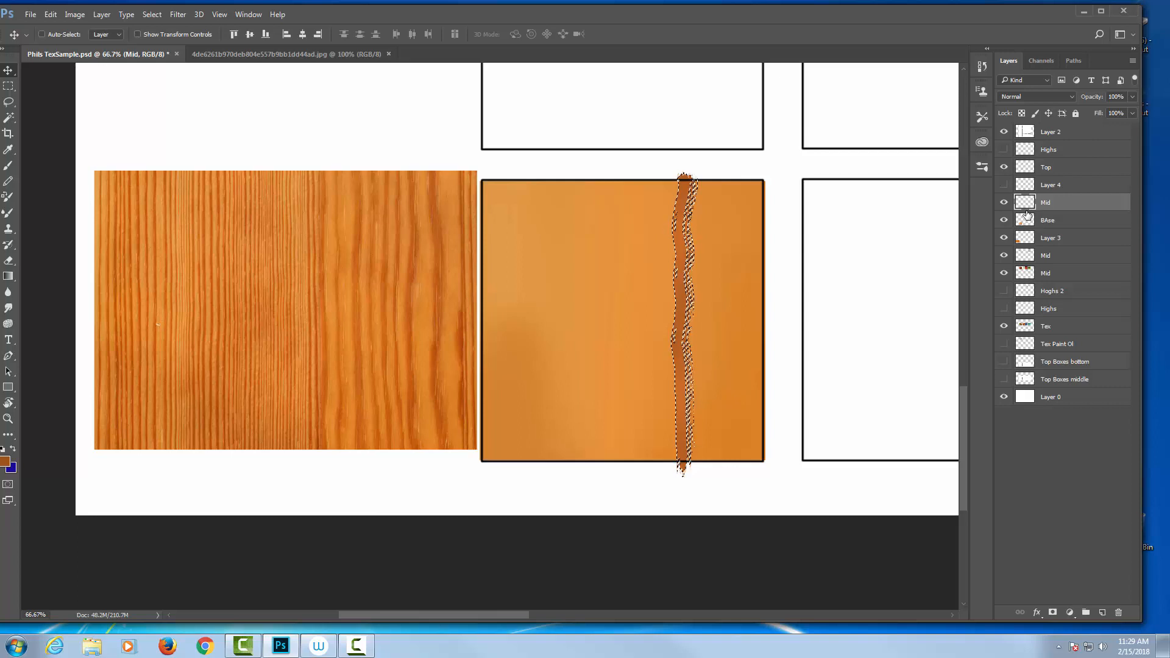
pyautogui.hotkey('ctrl', 'j')
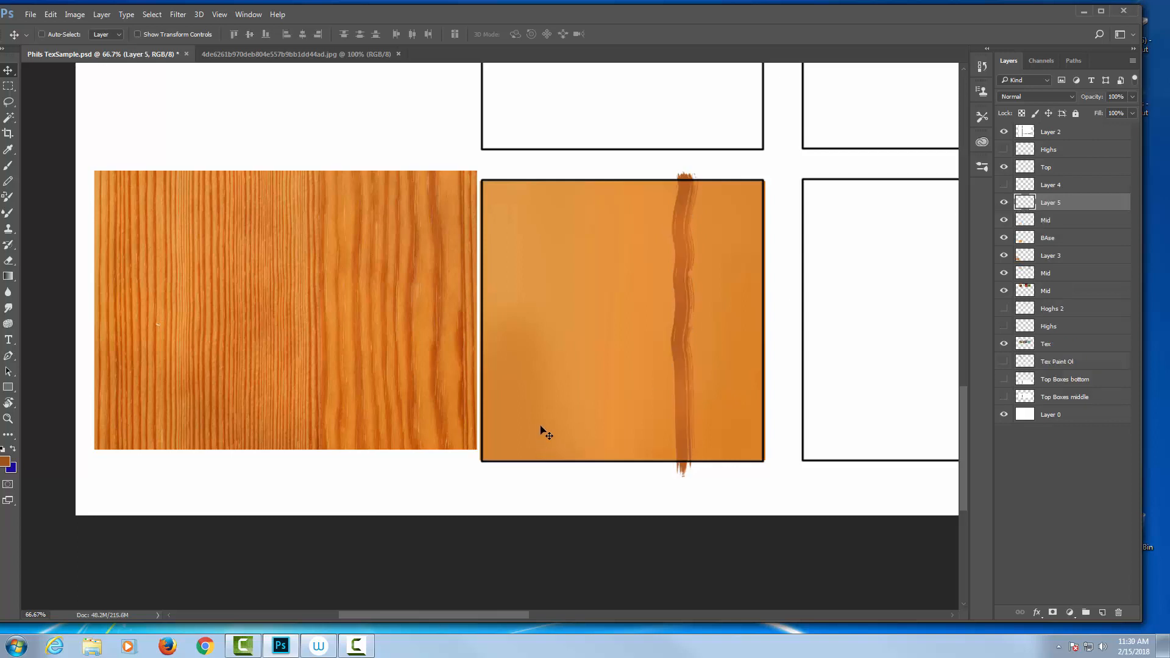
pyautogui.moveTo(656, 337)
pyautogui.mouseDown()
pyautogui.moveTo(591, 332)
pyautogui.moveTo(690, 332)
pyautogui.moveTo(643, 321)
pyautogui.moveTo(706, 331)
pyautogui.mouseUp()
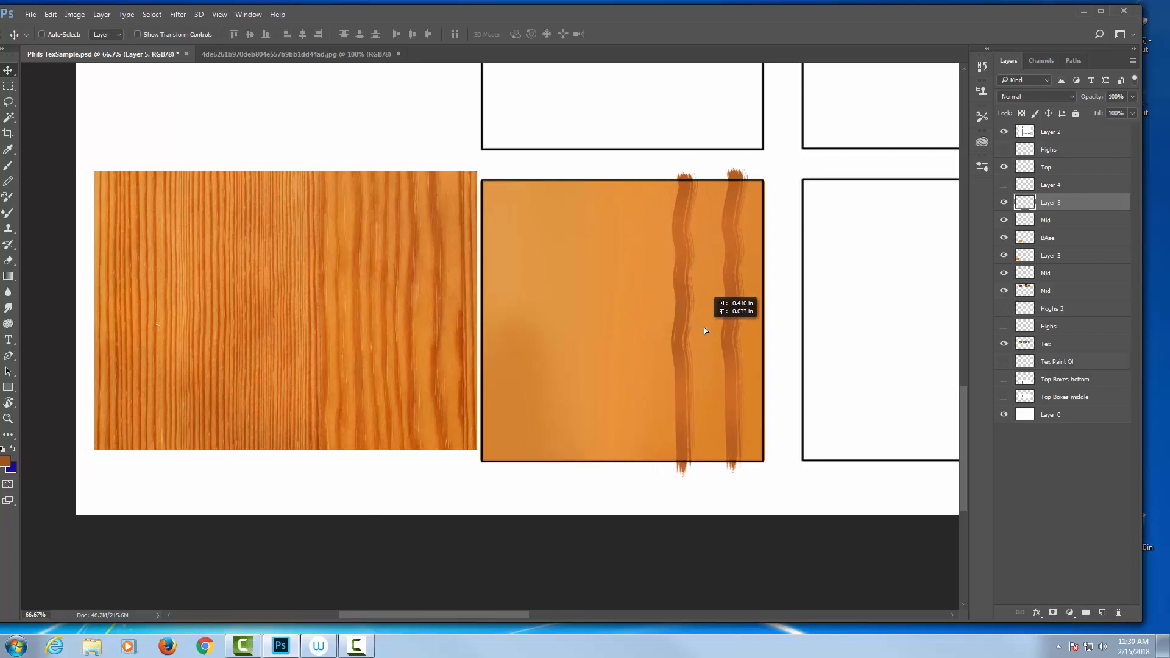
pyautogui.moveTo(703, 327)
pyautogui.mouseDown()
pyautogui.moveTo(744, 328)
pyautogui.moveTo(709, 346)
pyautogui.moveTo(736, 333)
pyautogui.moveTo(739, 343)
pyautogui.mouseUp()
# Step: Narrow the copied stroke with a free transform and warp it so its waves differ from the original
pyautogui.hotkey('ctrl', 't')
pyautogui.press('Return')
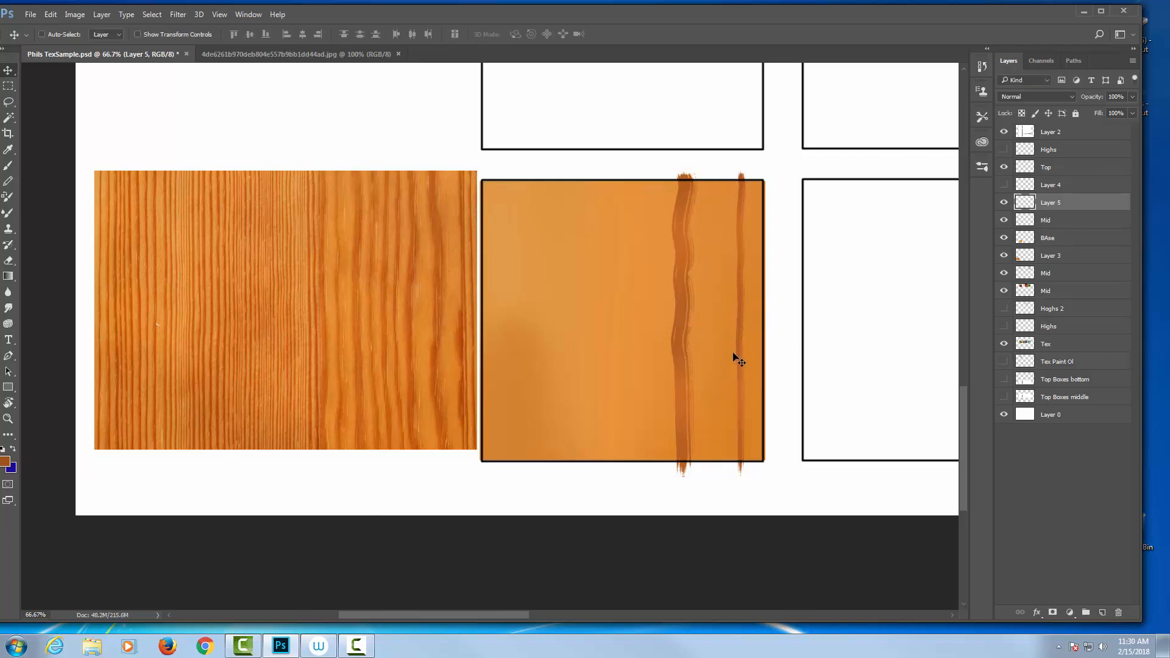
pyautogui.hotkey('ctrl', 't')
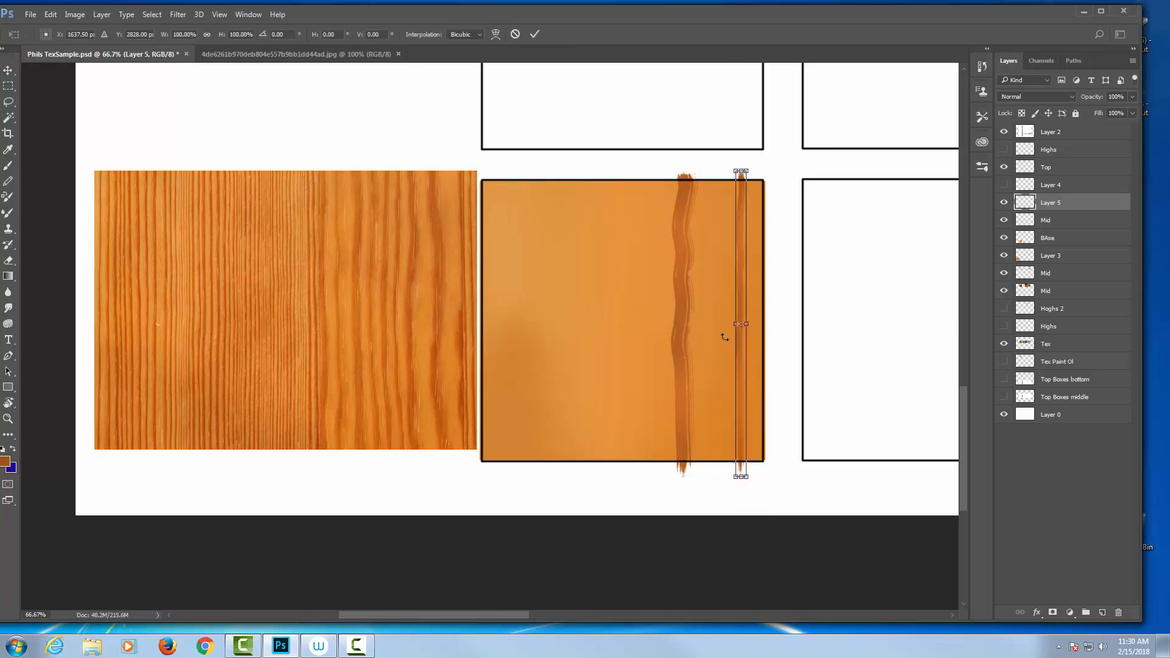
pyautogui.rightClick(739, 299)
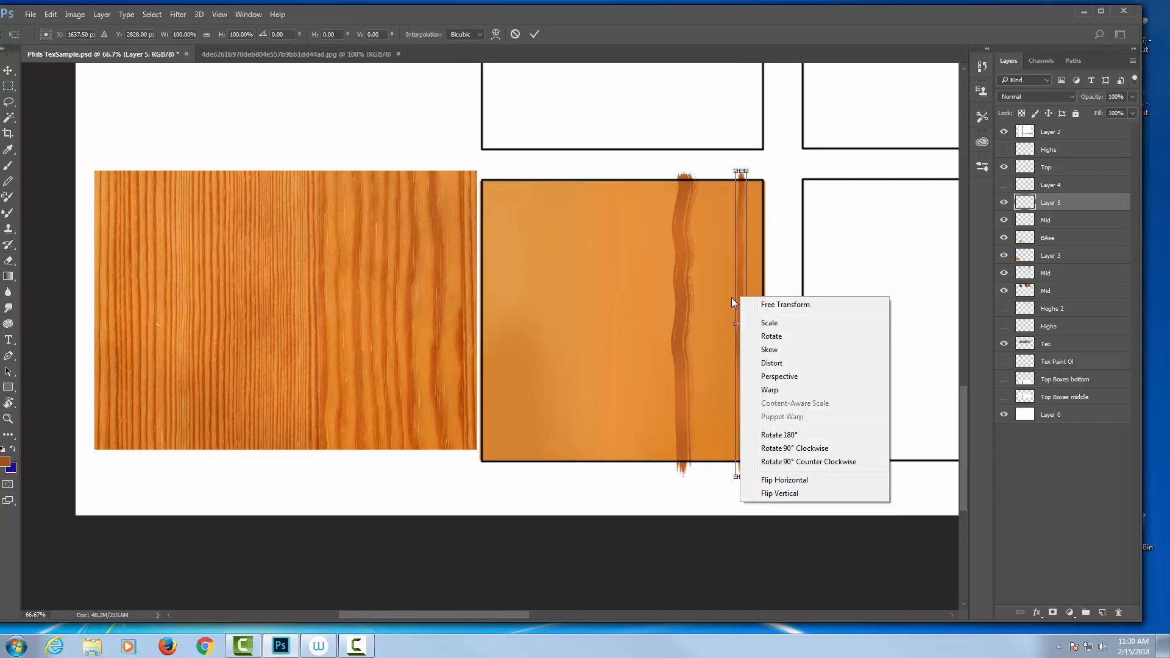
pyautogui.click(769, 390)
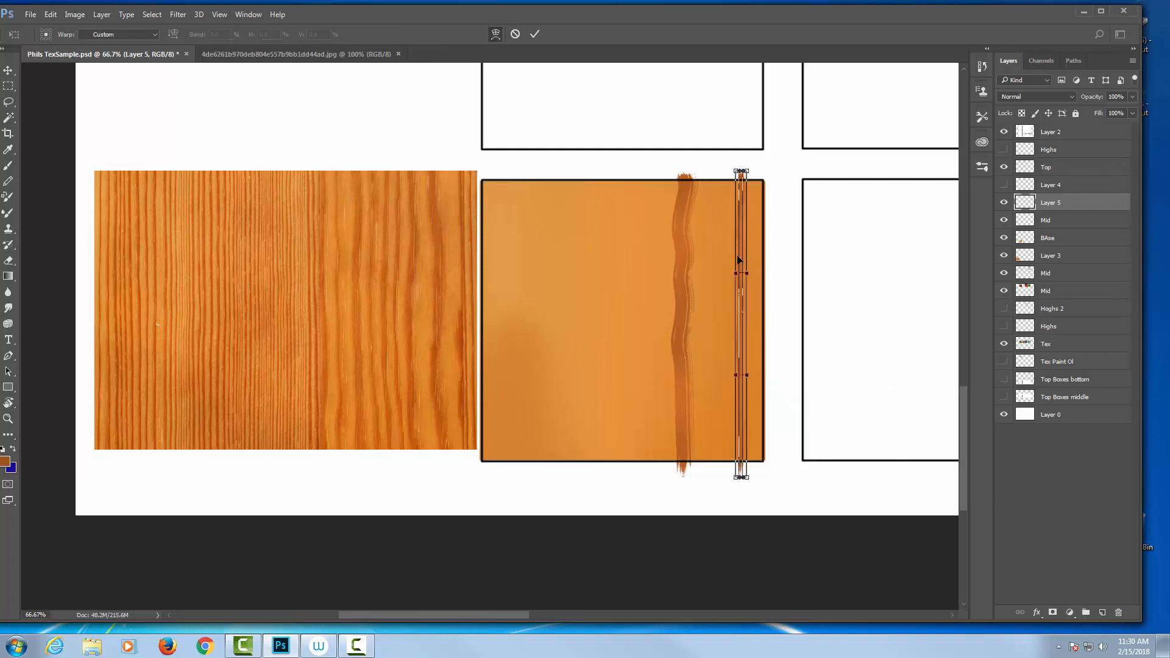
pyautogui.moveTo(738, 260)
pyautogui.mouseDown()
pyautogui.moveTo(718, 257)
pyautogui.moveTo(743, 253)
pyautogui.mouseUp()
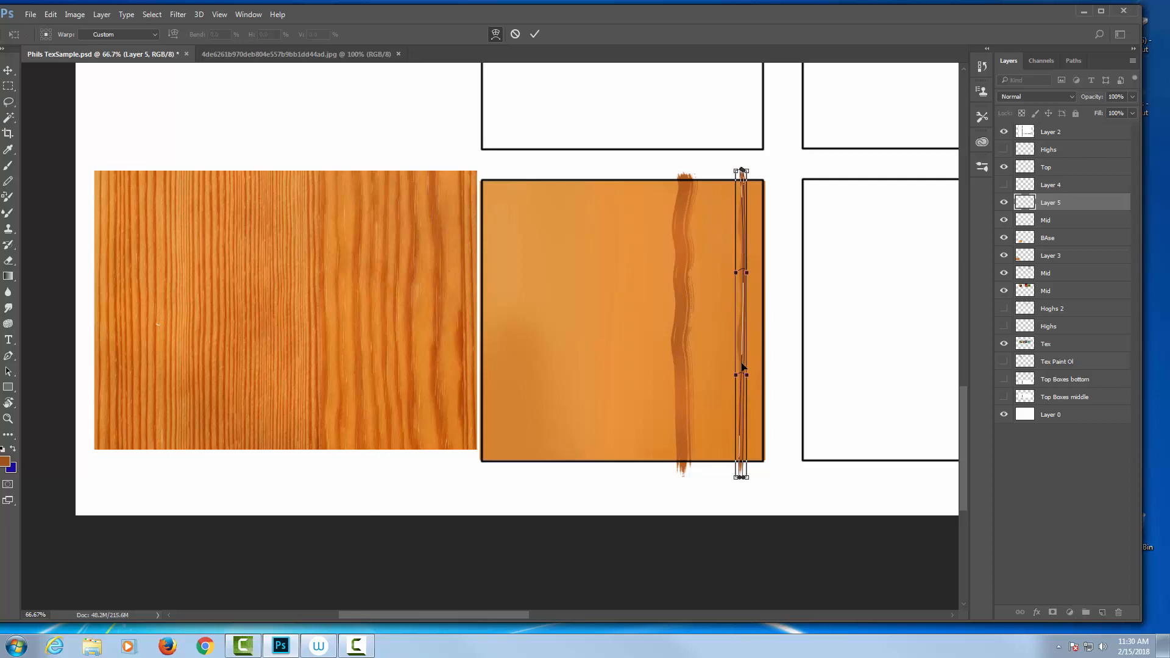
pyautogui.moveTo(737, 378)
pyautogui.mouseDown()
pyautogui.moveTo(719, 368)
pyautogui.moveTo(736, 380)
pyautogui.mouseUp()
pyautogui.press('Return')
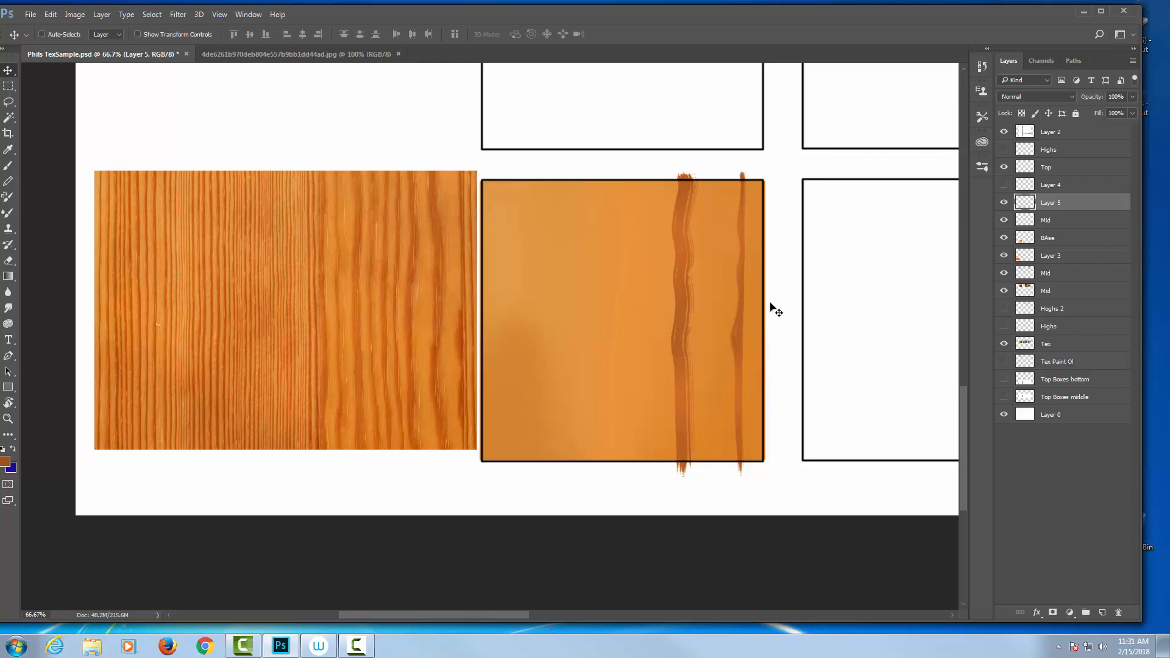
# Step: Merge the copied stroke with the Mid layer, and check the merged grain by hiding and showing it
pyautogui.keyDown('shift'); pyautogui.click(1065, 221); pyautogui.keyUp('shift')
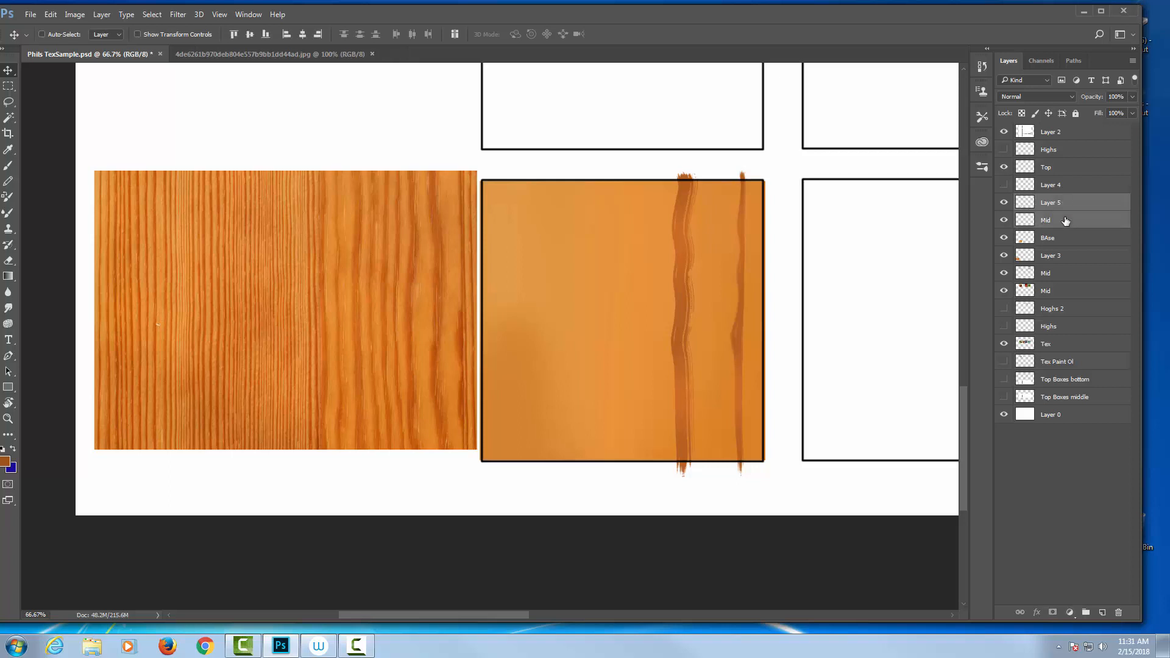
pyautogui.hotkey('ctrl', 'e')
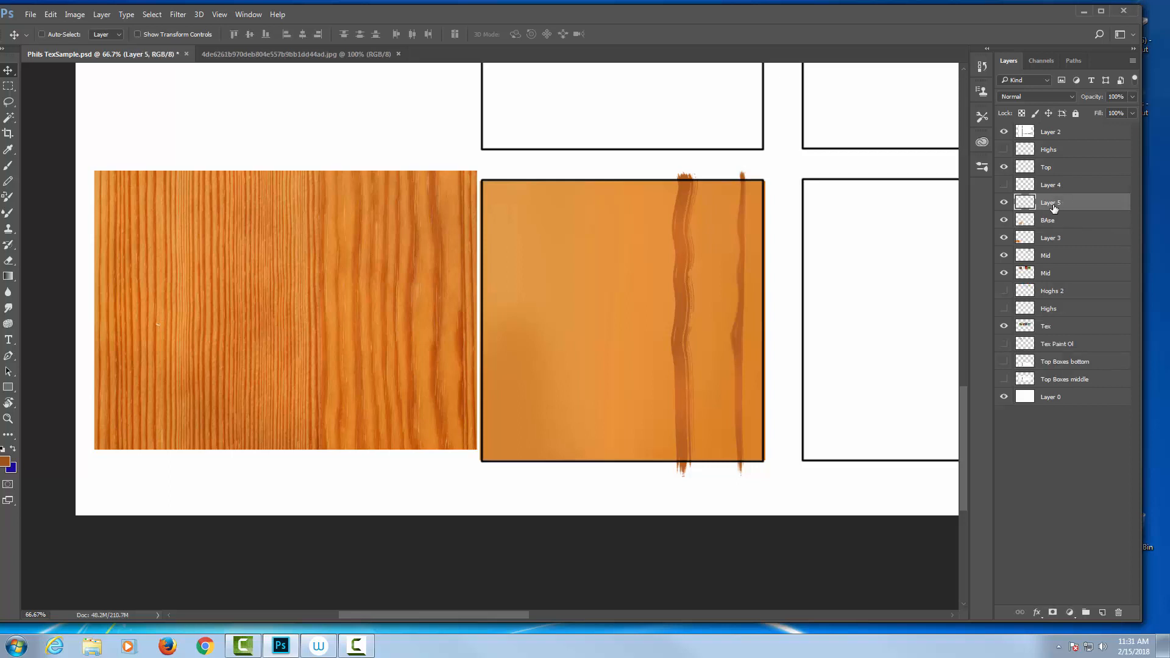
pyautogui.click(1004, 202)
pyautogui.click(1005, 202)
pyautogui.click(1004, 202)
pyautogui.click(1004, 201)
# Step: Add a new layer above the merged grain strokes and choose the small flat 25 px brush
pyautogui.click(1101, 611)
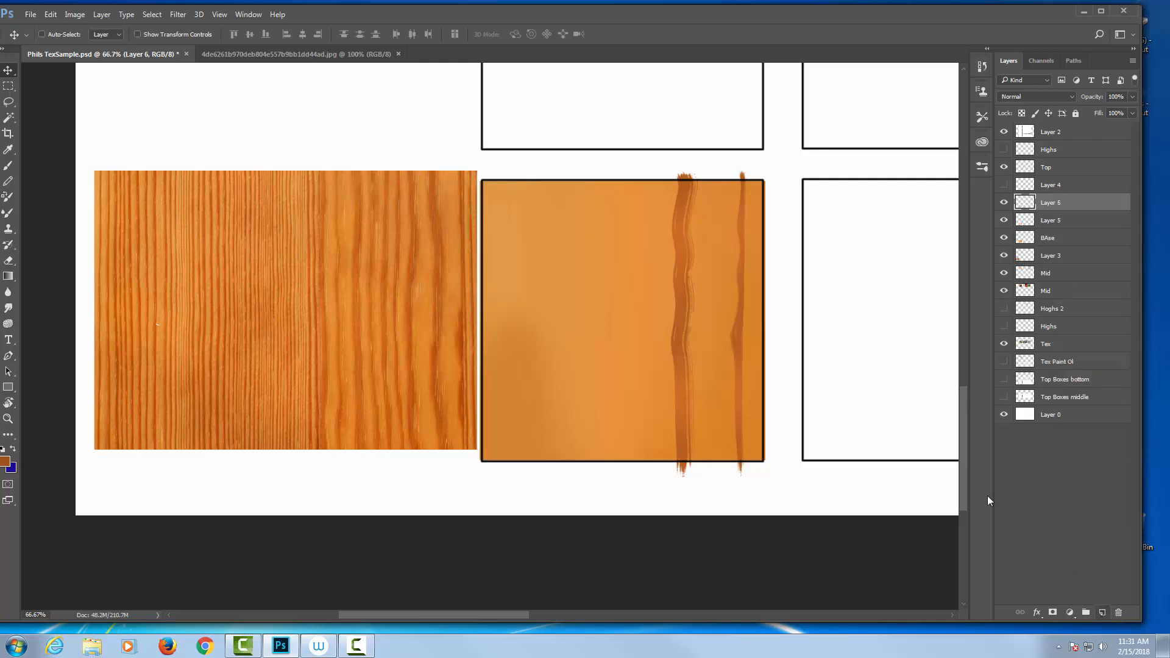
pyautogui.press('b')
pyautogui.rightClick(539, 226)
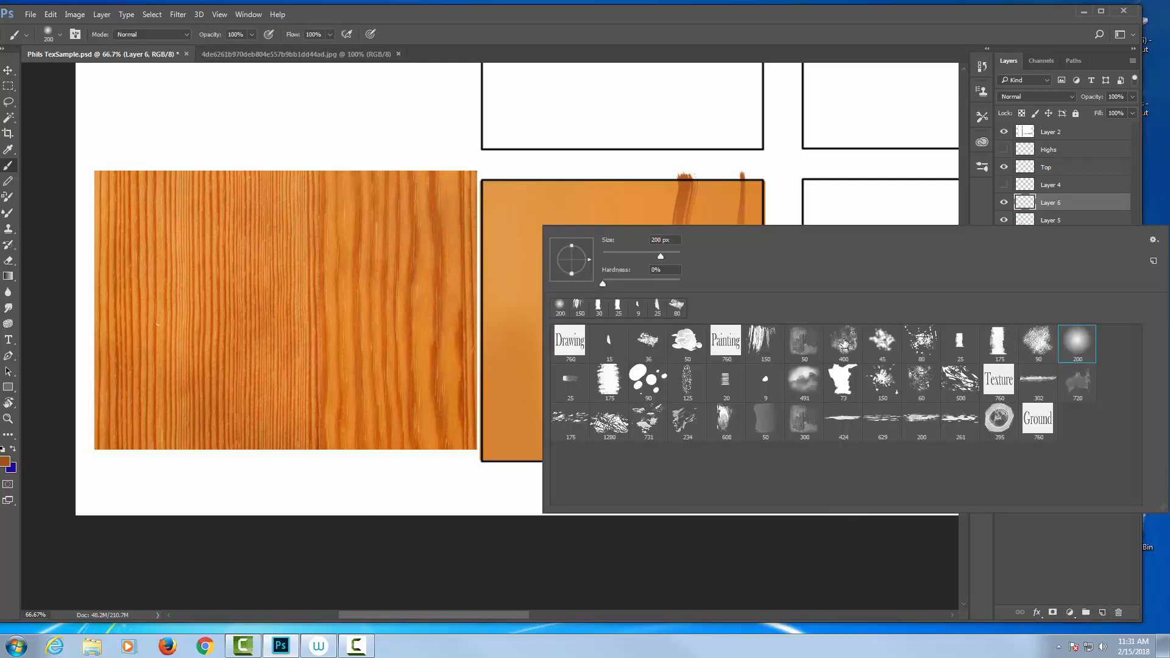
pyautogui.click(565, 381)
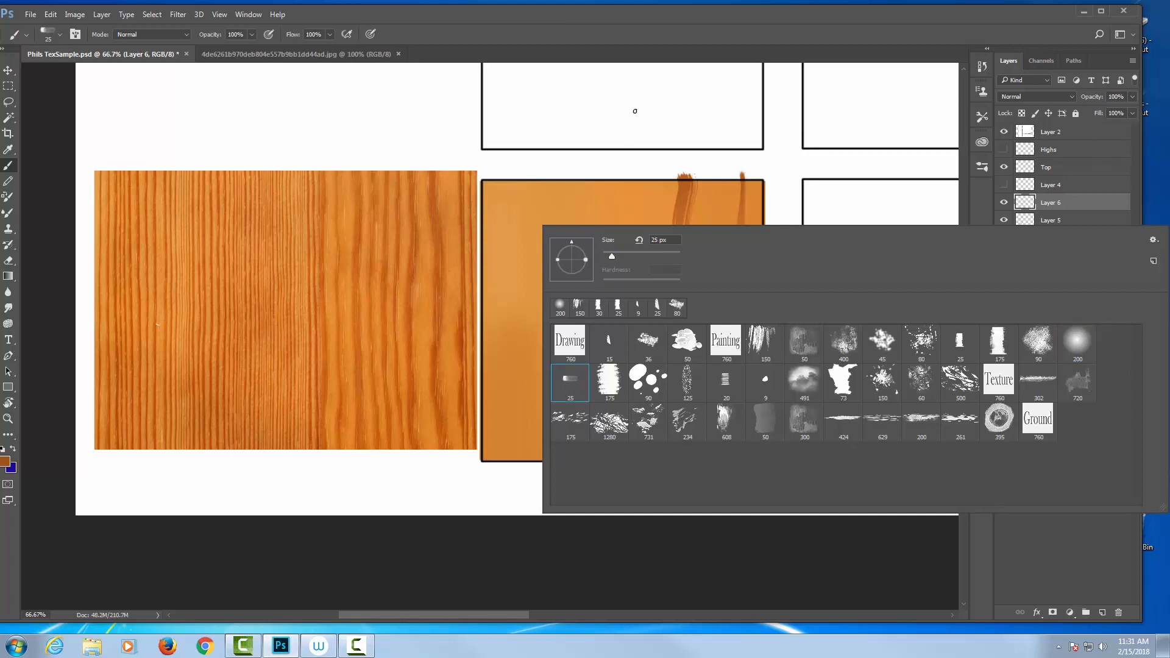
pyautogui.click(637, 103)
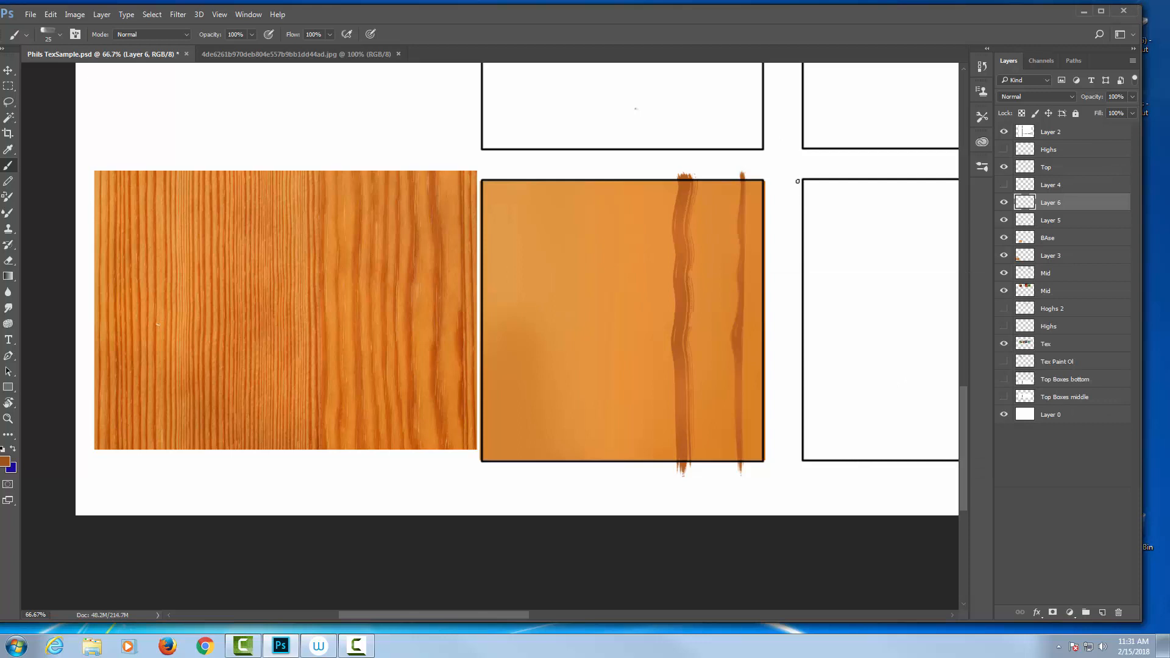
# Step: Enlarge the brush to 90 px and paint a broad trial stroke down the empty box beside the wood box
pyautogui.press(']')
pyautogui.press(']')
pyautogui.press(']')
pyautogui.press(']')
pyautogui.press(']')
pyautogui.moveTo(842, 190); pyautogui.dragTo(870, 428)
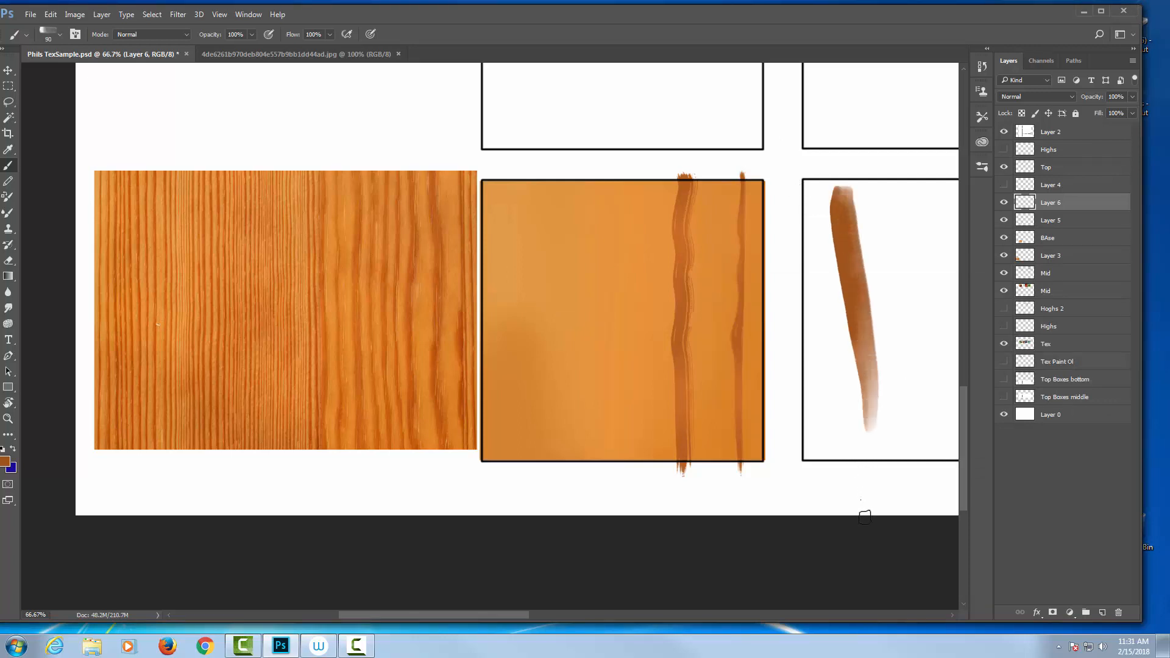
# Step: Reduce the brush to 50 px, undo the trial strokes, and paint a straight horizontal stroke across the empty box above the wood box
pyautogui.press('[')
pyautogui.press('[')
pyautogui.press('[')
pyautogui.press('[')
pyautogui.moveTo(515, 118); pyautogui.dragTo(795, 114)
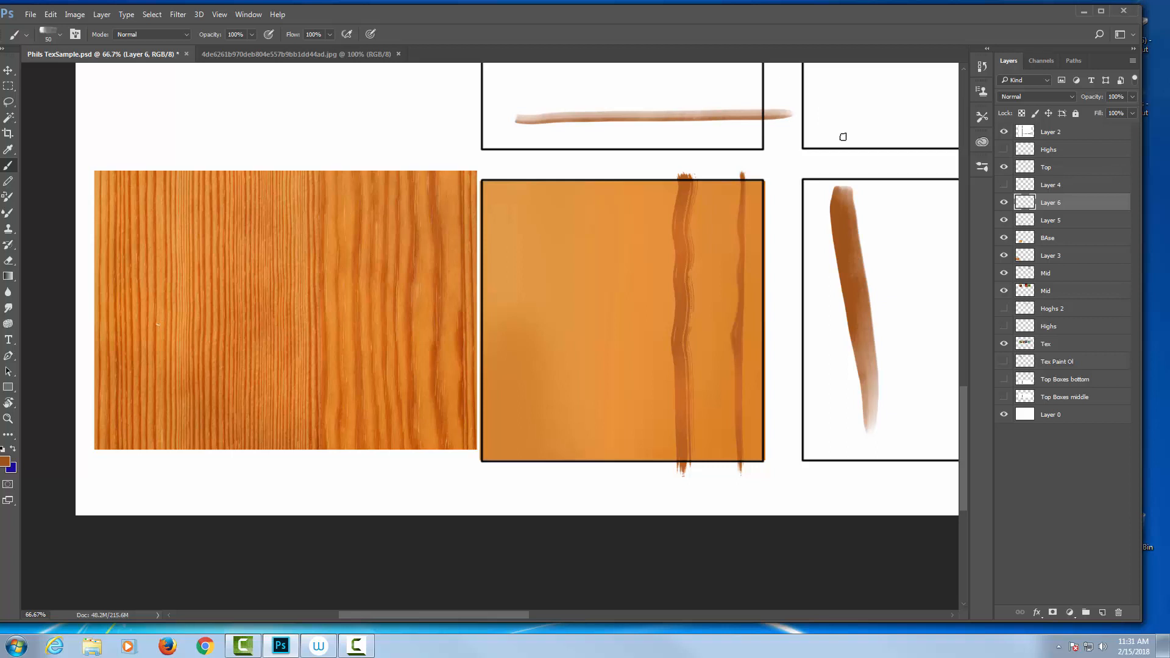
pyautogui.hotkey('ctrl', 'alt', 'z')
pyautogui.hotkey('ctrl', 'alt', 'z')
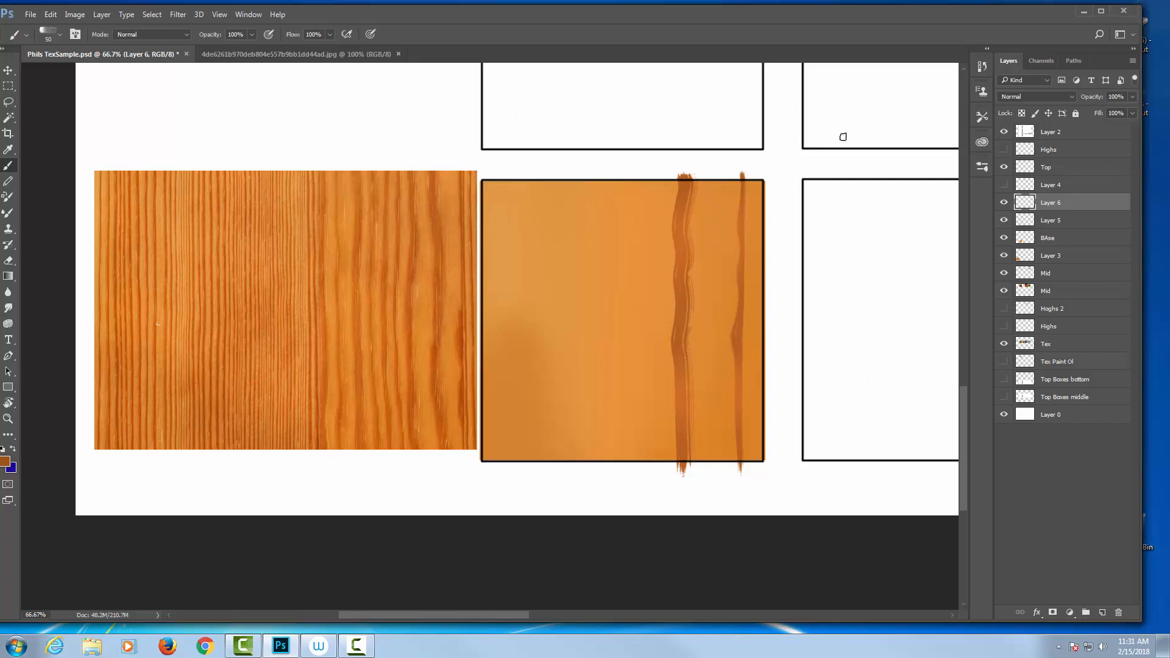
pyautogui.moveTo(457, 112); pyautogui.dragTo(804, 112)
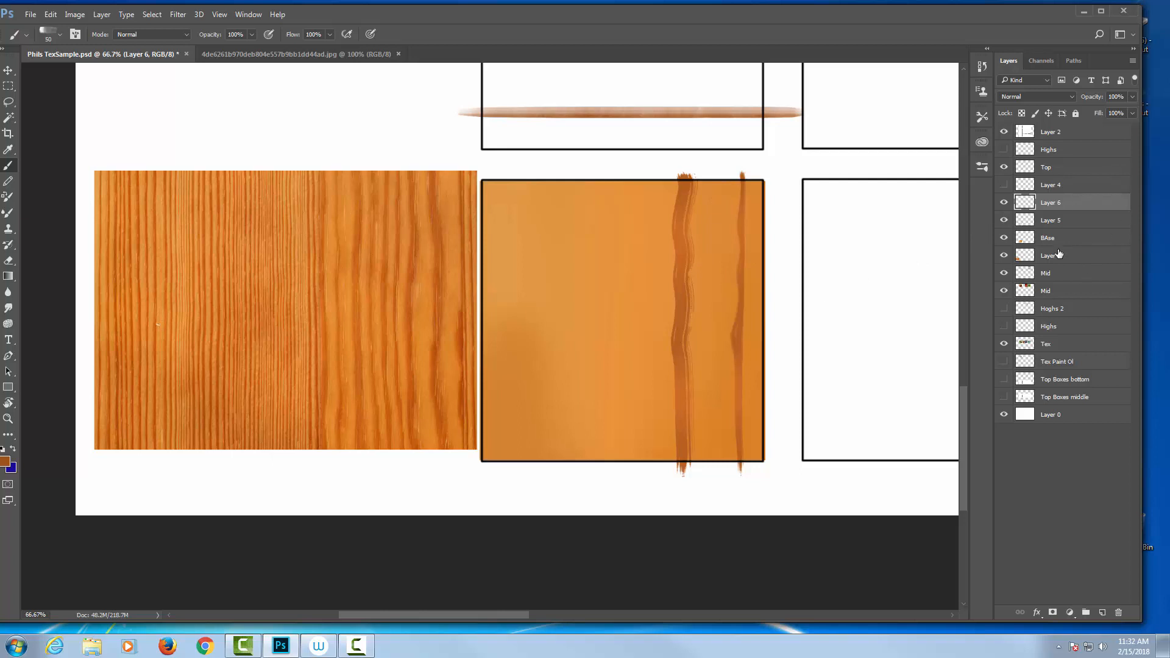
# Step: Rotate the horizontal stroke upright, place it over the left part of the wood box, and check it by hiding and showing Layer 6
pyautogui.hotkey('ctrl', 't')
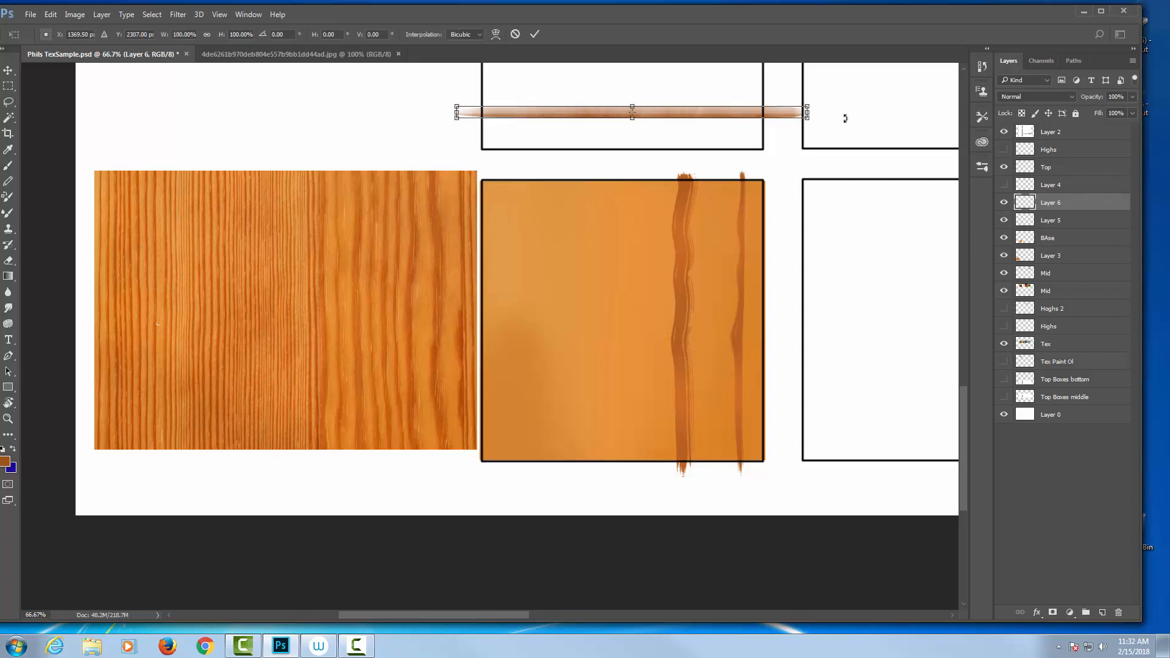
pyautogui.moveTo(841, 124)
pyautogui.mouseDown()
pyautogui.moveTo(726, 202)
pyautogui.moveTo(600, 258)
pyautogui.moveTo(611, 256)
pyautogui.mouseUp()
pyautogui.moveTo(633, 149)
pyautogui.mouseDown()
pyautogui.moveTo(555, 361)
pyautogui.moveTo(551, 327)
pyautogui.moveTo(587, 326)
pyautogui.moveTo(565, 326)
pyautogui.mouseUp()
pyautogui.moveTo(558, 148); pyautogui.dragTo(556, 172)
pyautogui.press('Return')
pyautogui.press('b')
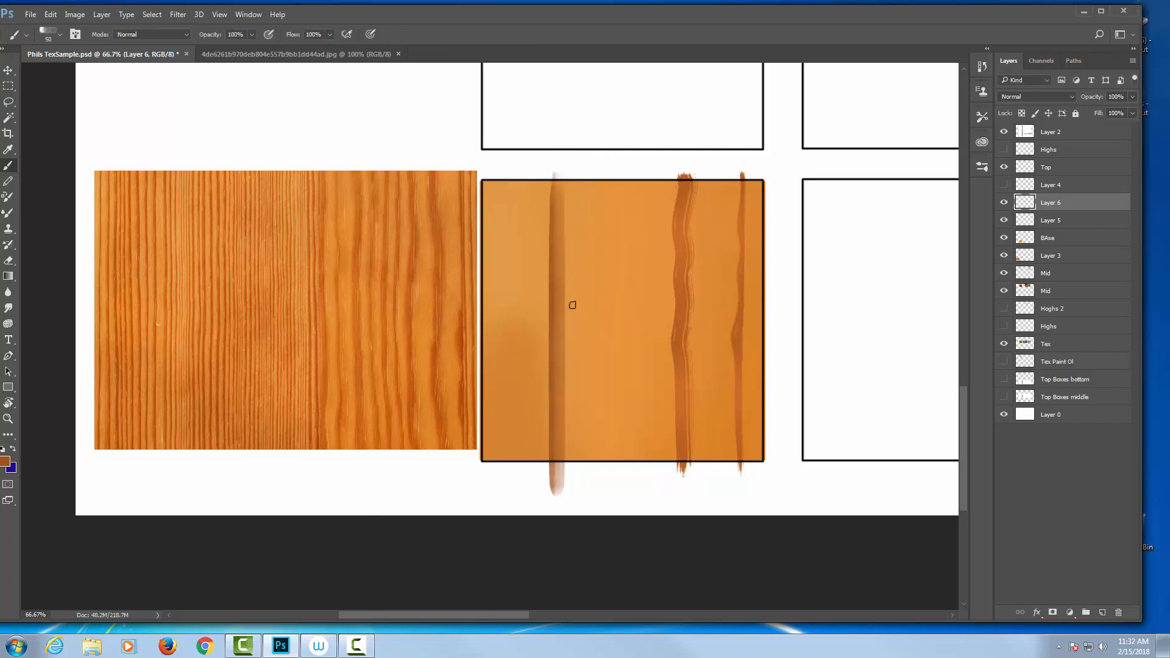
pyautogui.press('Return')
pyautogui.click(556, 228)
pyautogui.hotkey('ctrl', 'z')
pyautogui.click(1004, 202)
pyautogui.click(1003, 202)
# Step: Skew the upright stroke's lower end narrower and distort its left edge inward
pyautogui.hotkey('ctrl', 't')
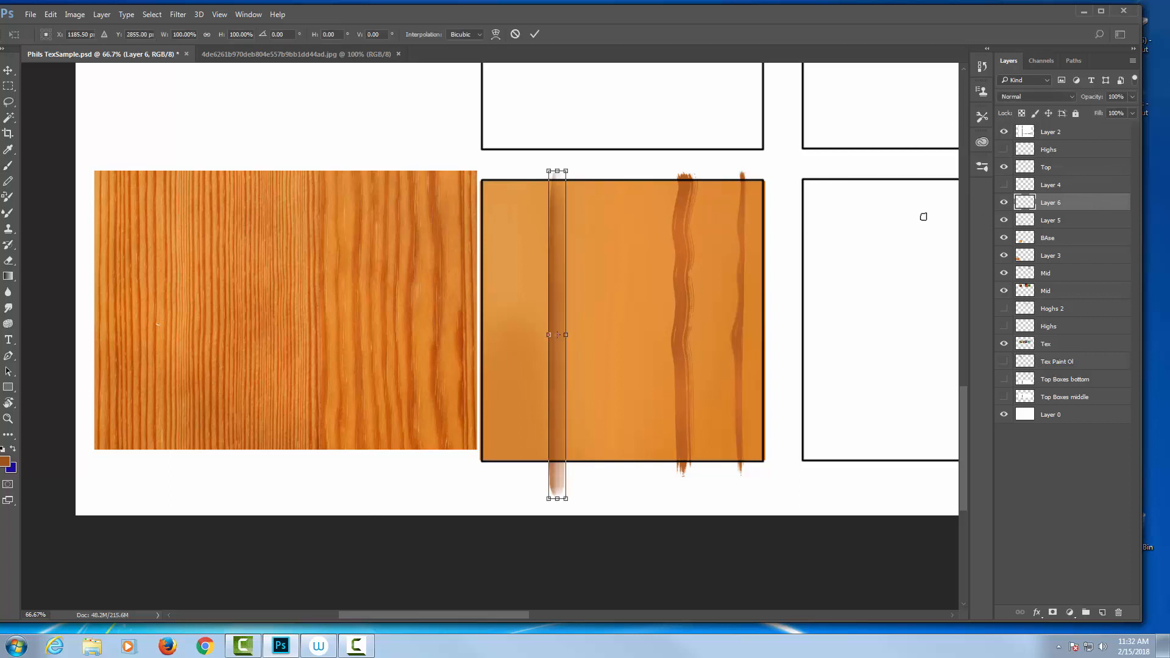
pyautogui.rightClick(557, 240)
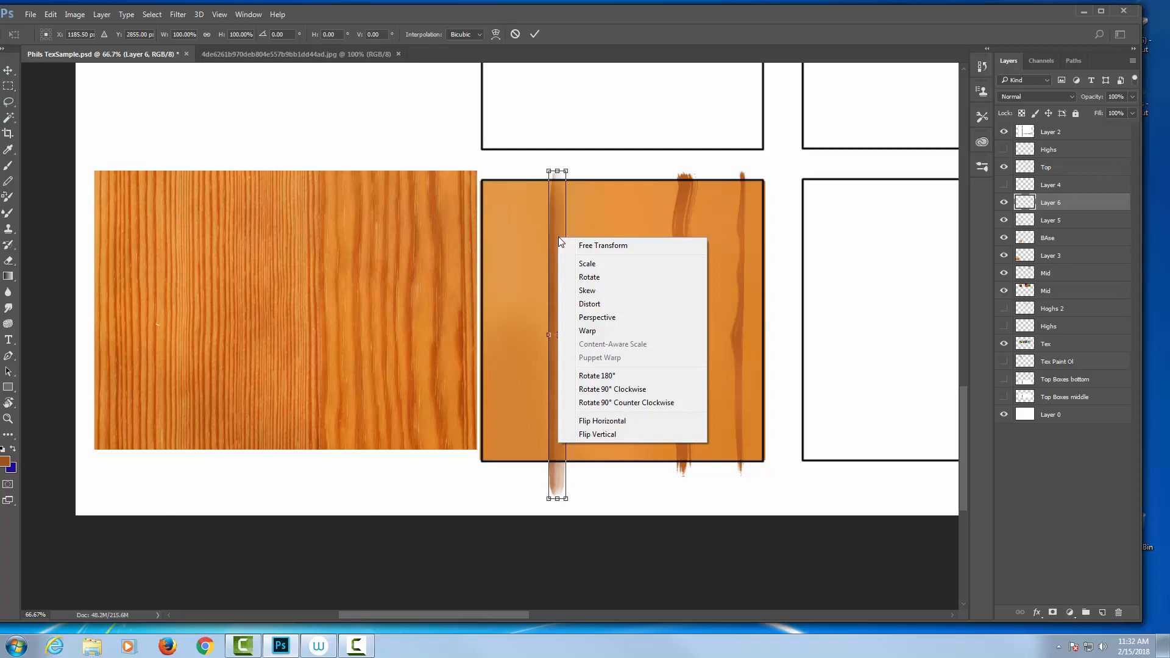
pyautogui.click(599, 292)
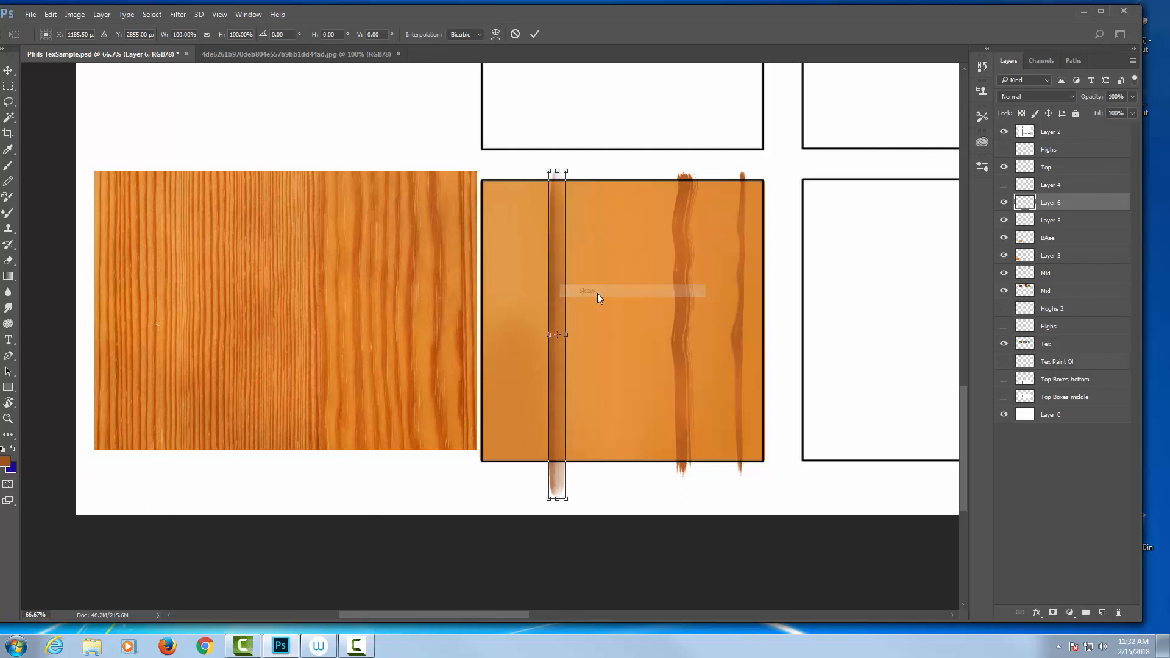
pyautogui.moveTo(565, 498)
pyautogui.mouseDown()
pyautogui.moveTo(736, 498)
pyautogui.moveTo(555, 499)
pyautogui.mouseUp()
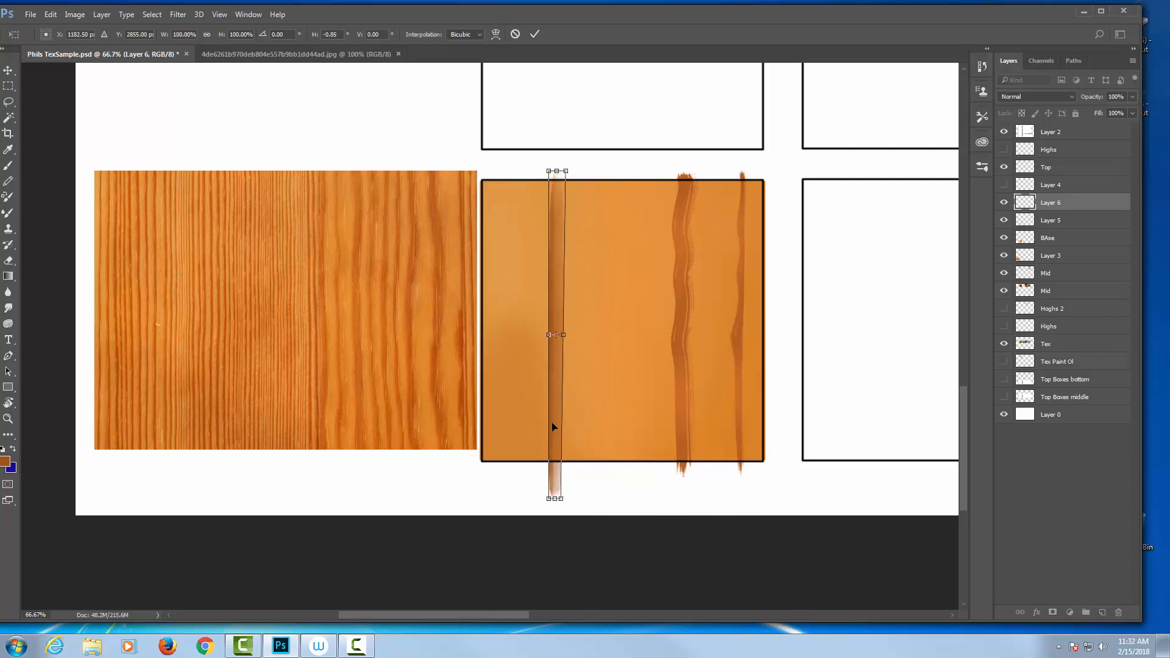
pyautogui.rightClick(551, 349)
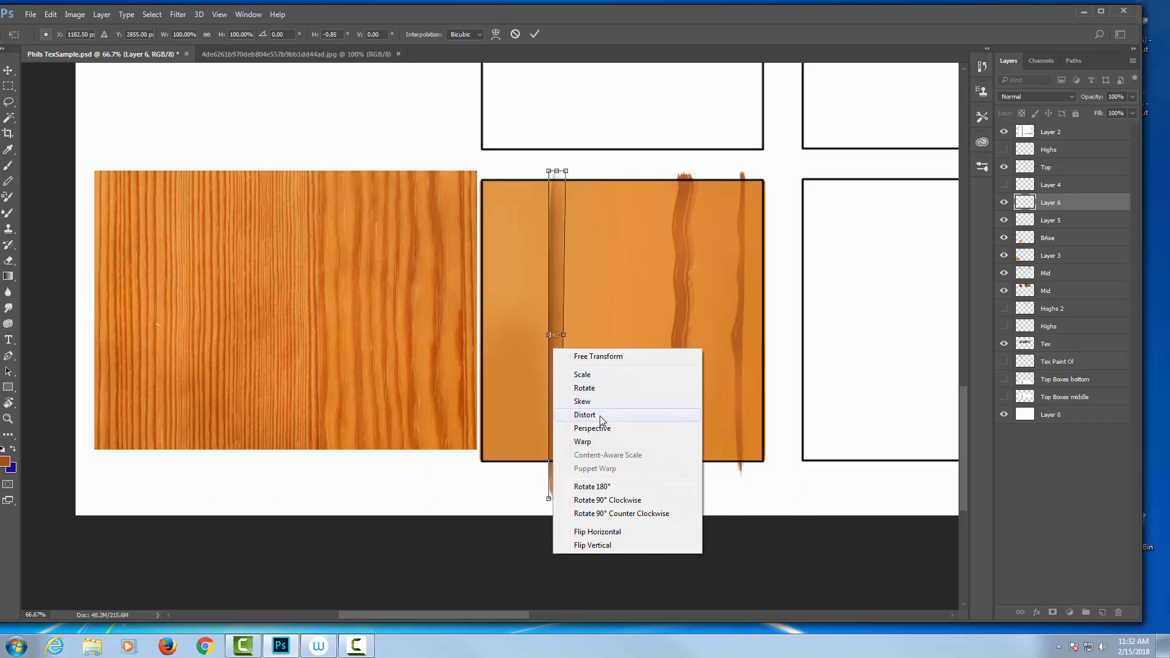
pyautogui.click(599, 415)
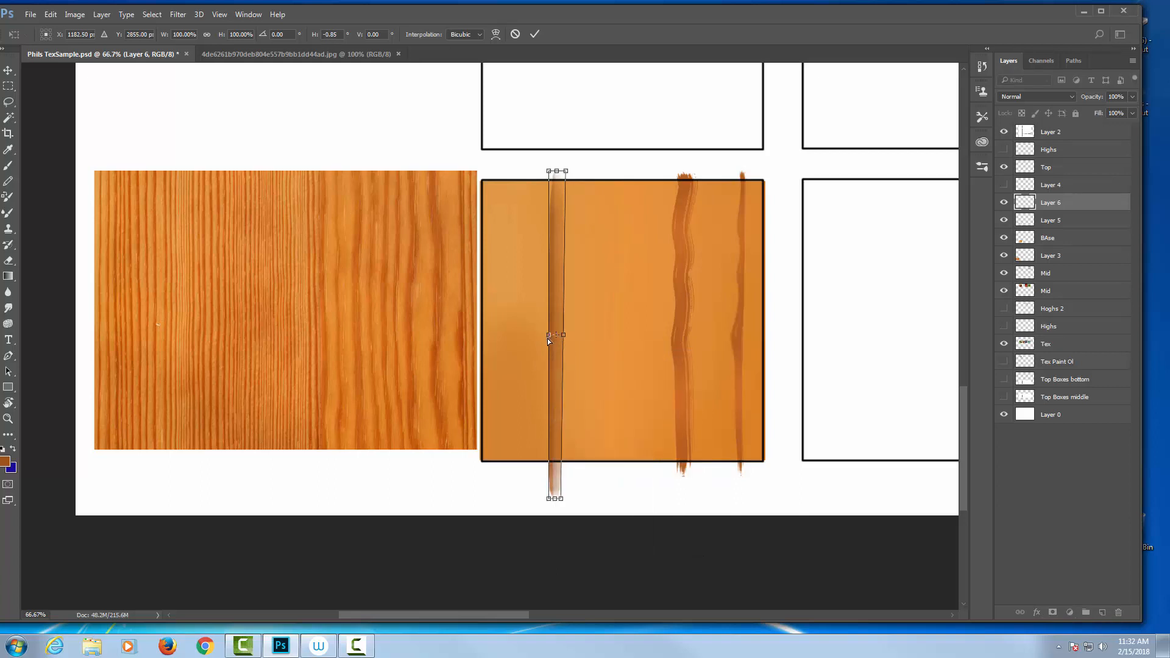
pyautogui.moveTo(549, 335)
pyautogui.mouseDown()
pyautogui.moveTo(518, 361)
pyautogui.moveTo(466, 280)
pyautogui.moveTo(509, 197)
pyautogui.moveTo(429, 277)
pyautogui.moveTo(421, 391)
pyautogui.moveTo(522, 460)
pyautogui.moveTo(509, 367)
pyautogui.moveTo(550, 317)
pyautogui.moveTo(552, 326)
pyautogui.mouseUp()
pyautogui.moveTo(552, 327); pyautogui.dragTo(555, 322)
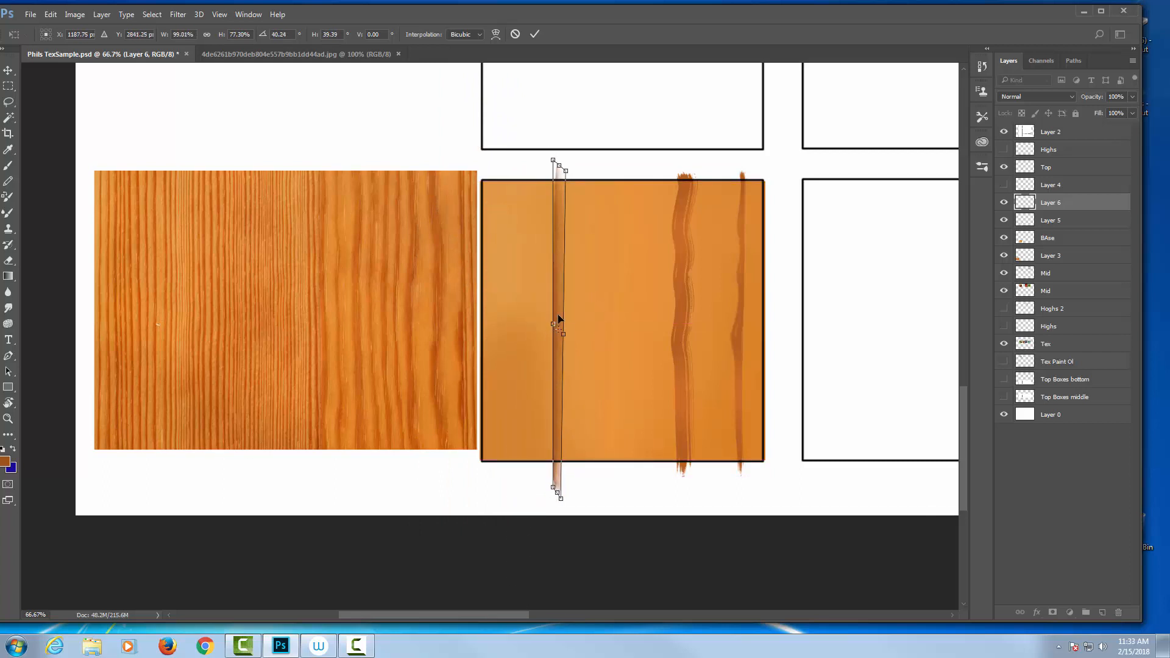
# Step: Try a perspective transform on the stroke's upper end
pyautogui.rightClick(555, 318)
pyautogui.click(596, 395)
pyautogui.moveTo(567, 170); pyautogui.dragTo(571, 291)
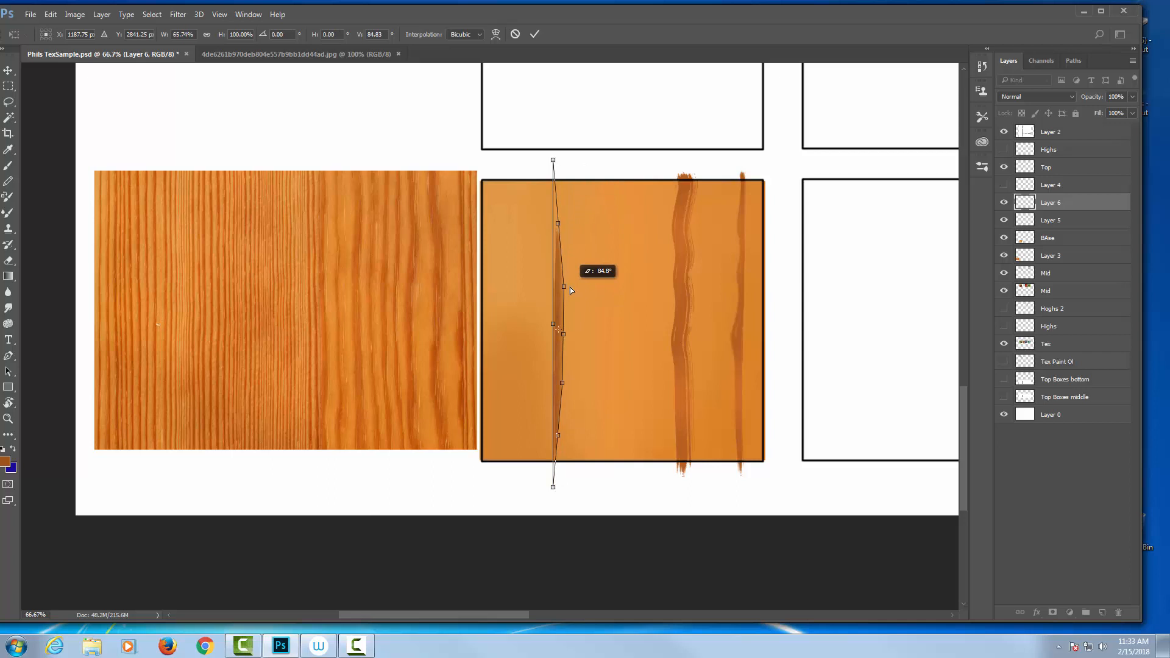
pyautogui.moveTo(572, 290); pyautogui.dragTo(566, 165)
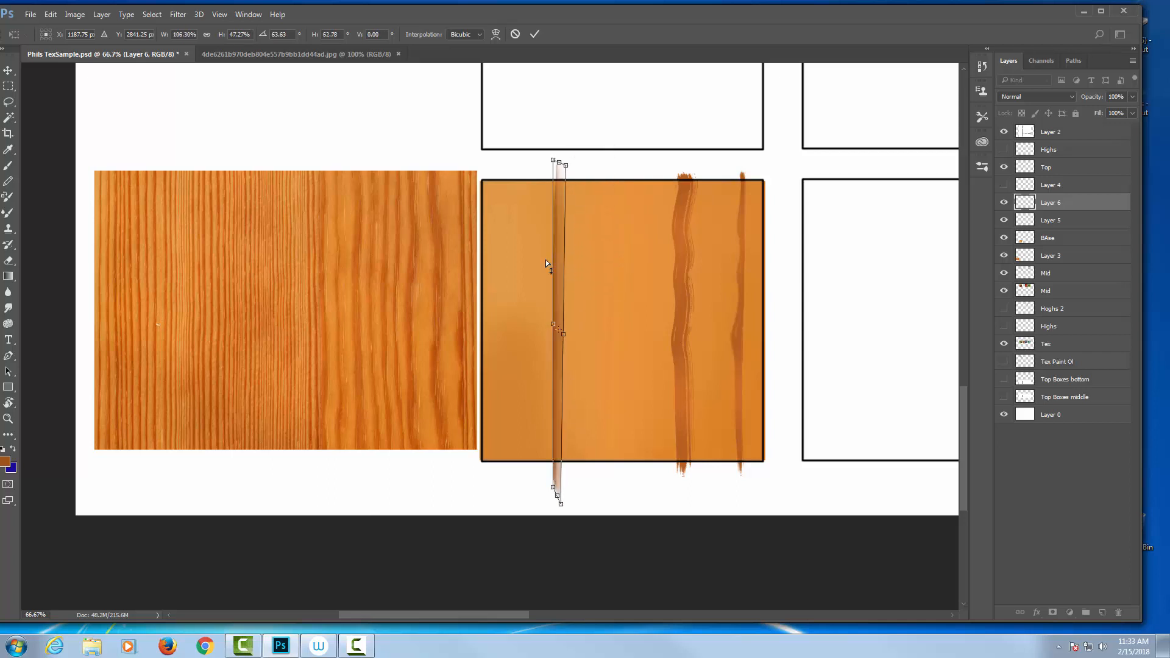
# Step: Warp the stroke into a long bow curving toward the box's left edge, apply it, and select the whole canvas
pyautogui.rightClick(560, 227)
pyautogui.click(583, 318)
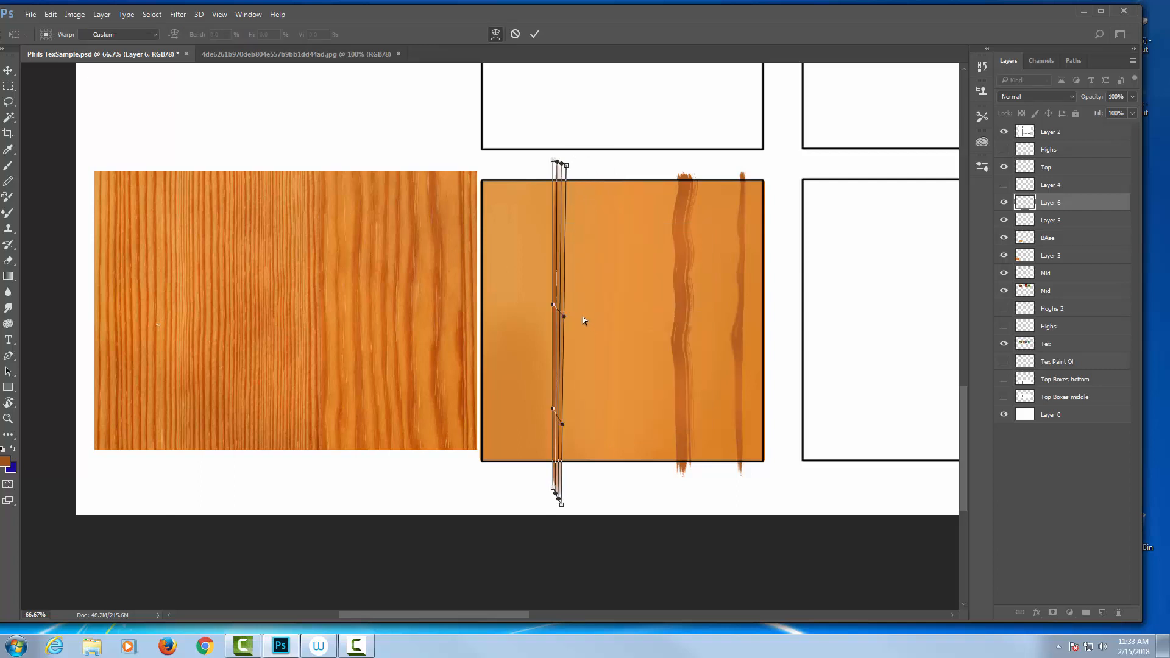
pyautogui.moveTo(556, 251); pyautogui.dragTo(545, 251)
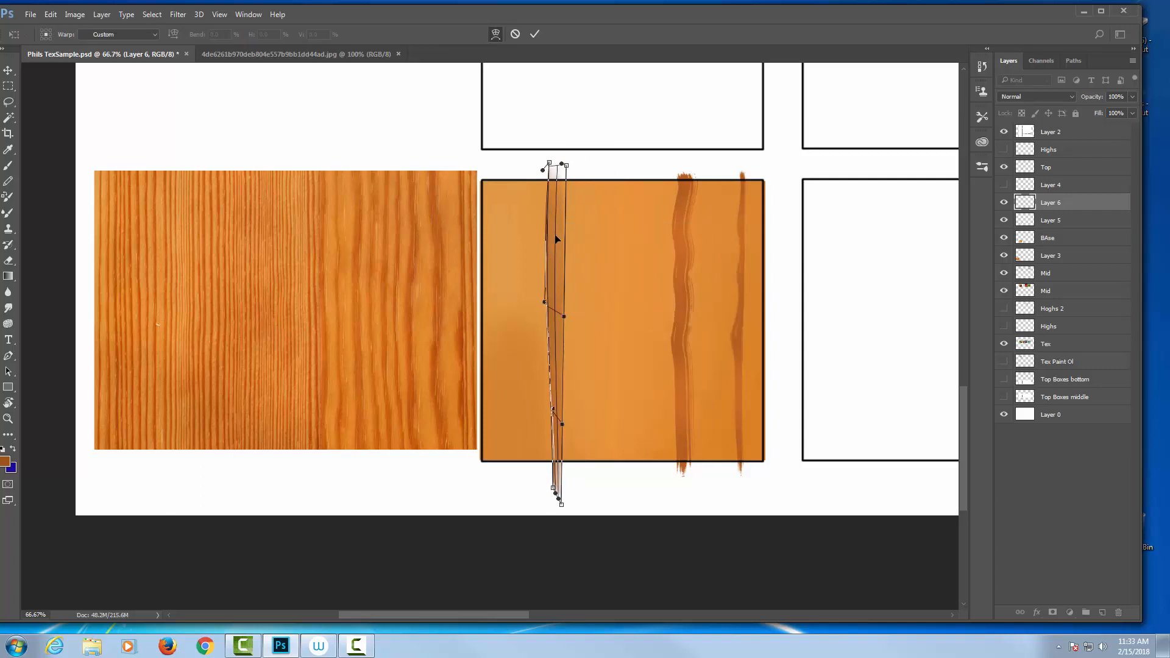
pyautogui.moveTo(543, 305); pyautogui.dragTo(503, 283)
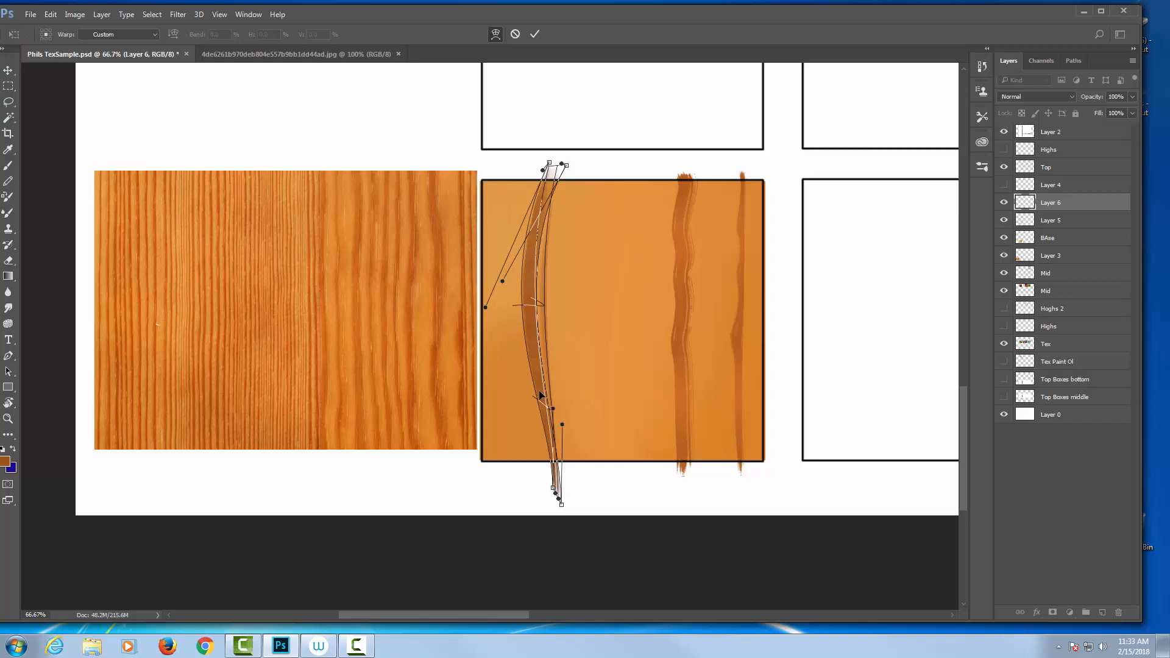
pyautogui.moveTo(554, 413)
pyautogui.mouseDown()
pyautogui.moveTo(524, 386)
pyautogui.moveTo(447, 390)
pyautogui.moveTo(530, 396)
pyautogui.mouseUp()
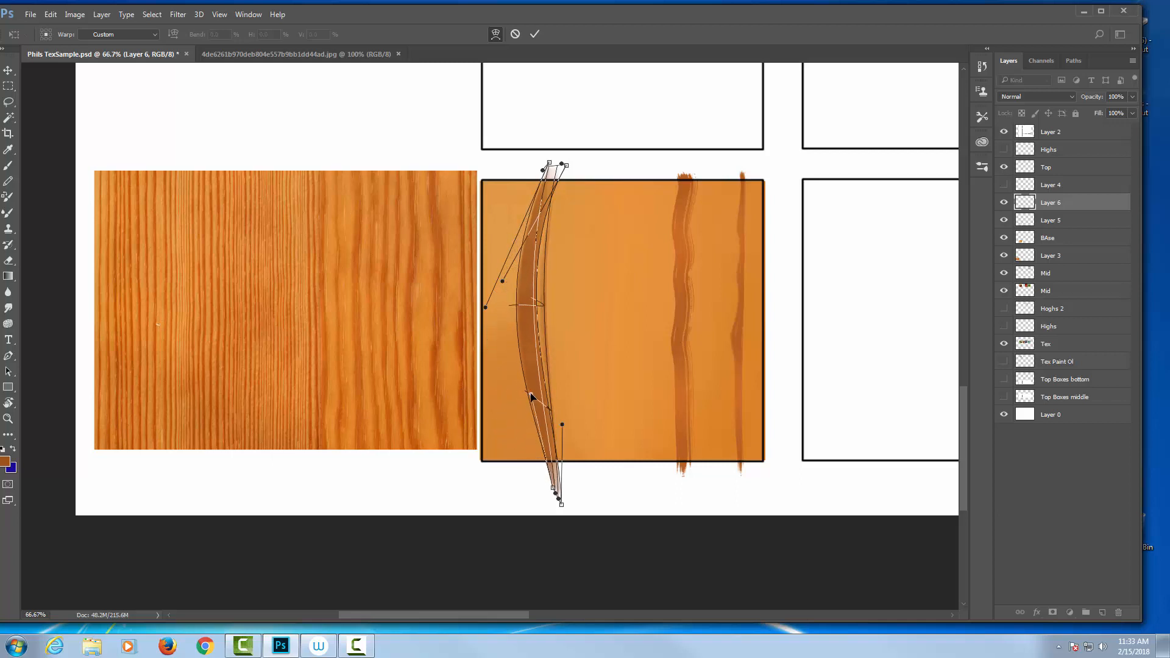
pyautogui.press('Return')
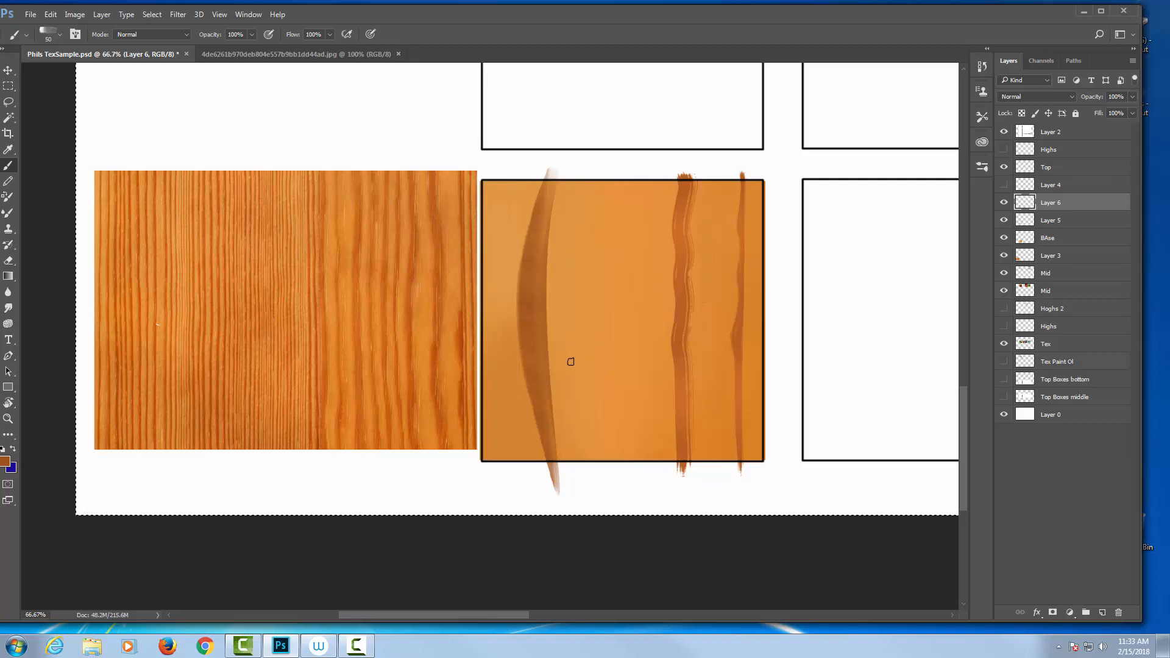
pyautogui.hotkey('ctrl', 't')
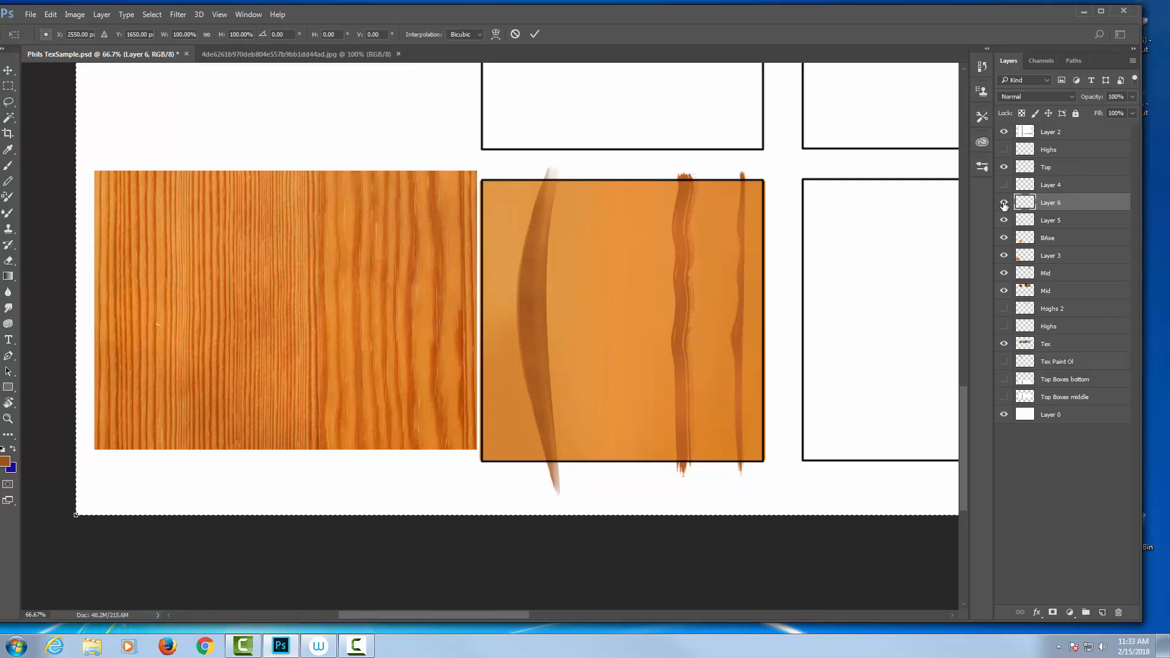
pyautogui.moveTo(825, 14); pyautogui.dragTo(829, 20)
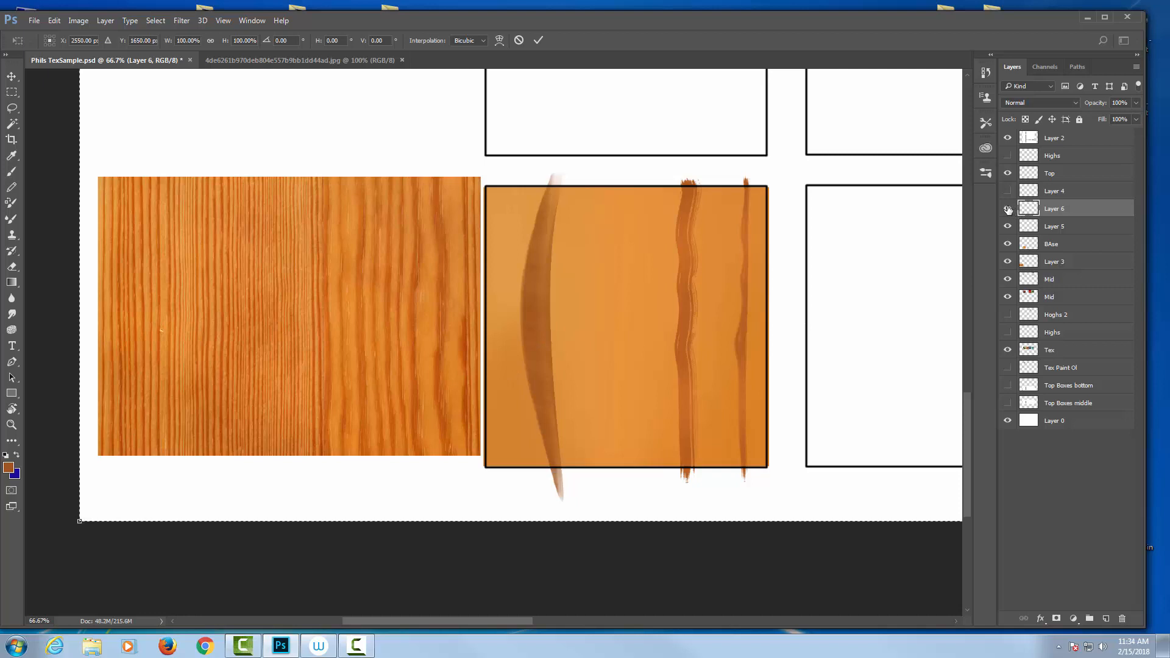
pyautogui.press('Return')
pyautogui.press('b')
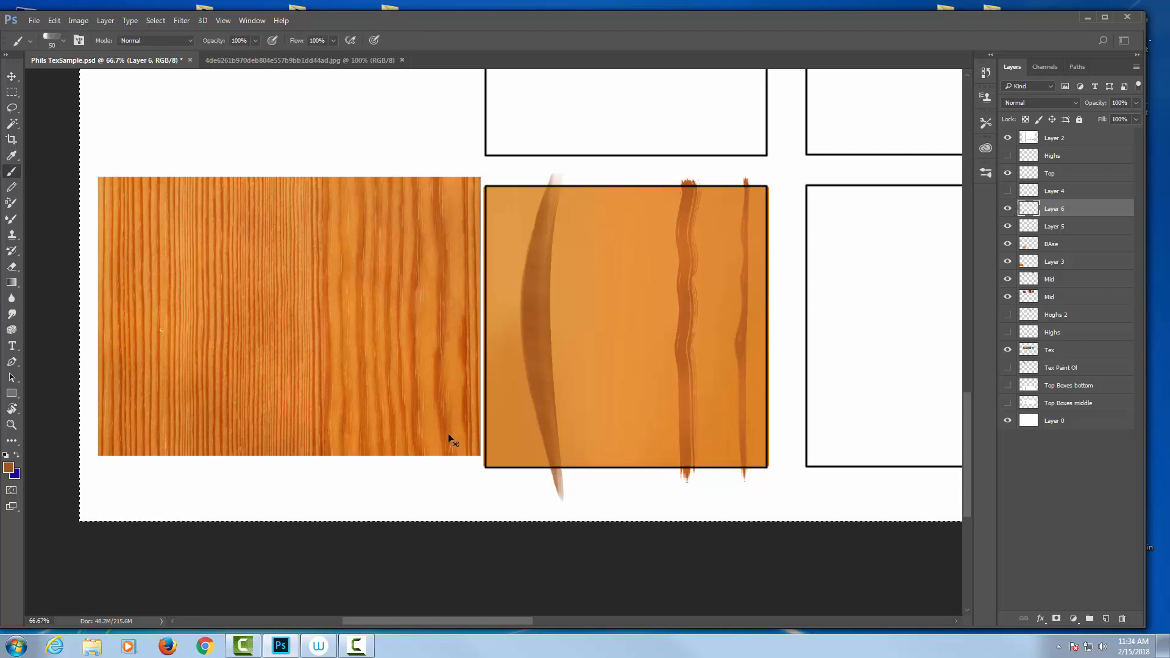
# Step: Deselect the canvas and squeeze the bowed stroke horizontally into a thin grain line near the box's left edge
pyautogui.hotkey('ctrl', 'd')
pyautogui.hotkey('ctrl', 't')
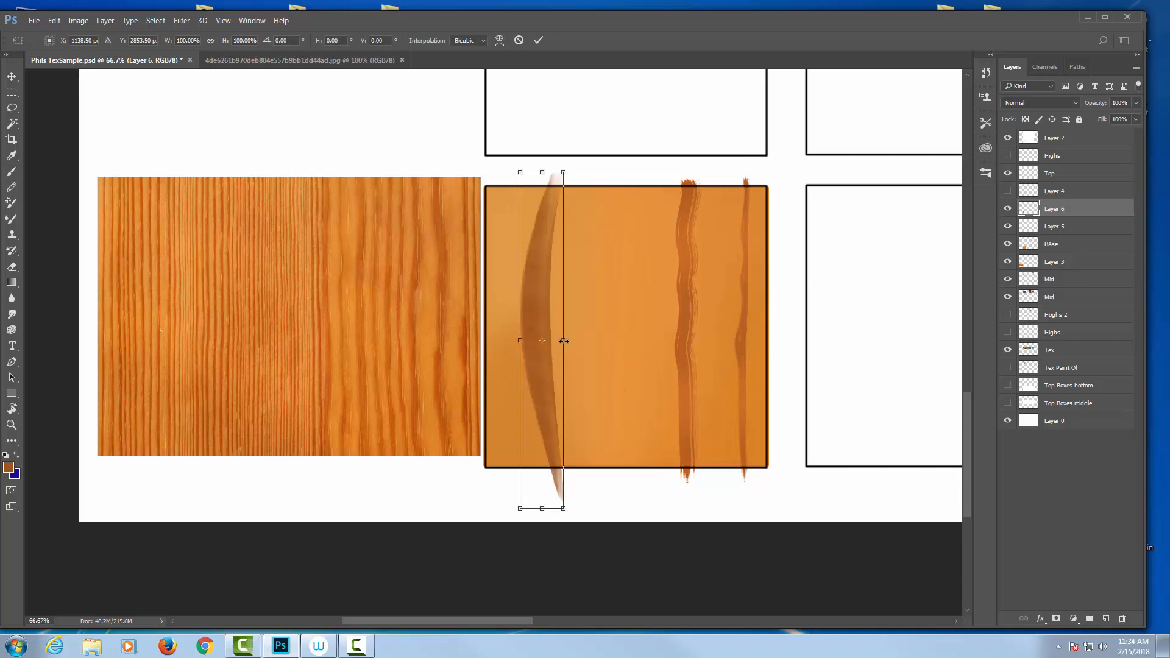
pyautogui.moveTo(563, 340); pyautogui.dragTo(534, 347)
pyautogui.press('Return')
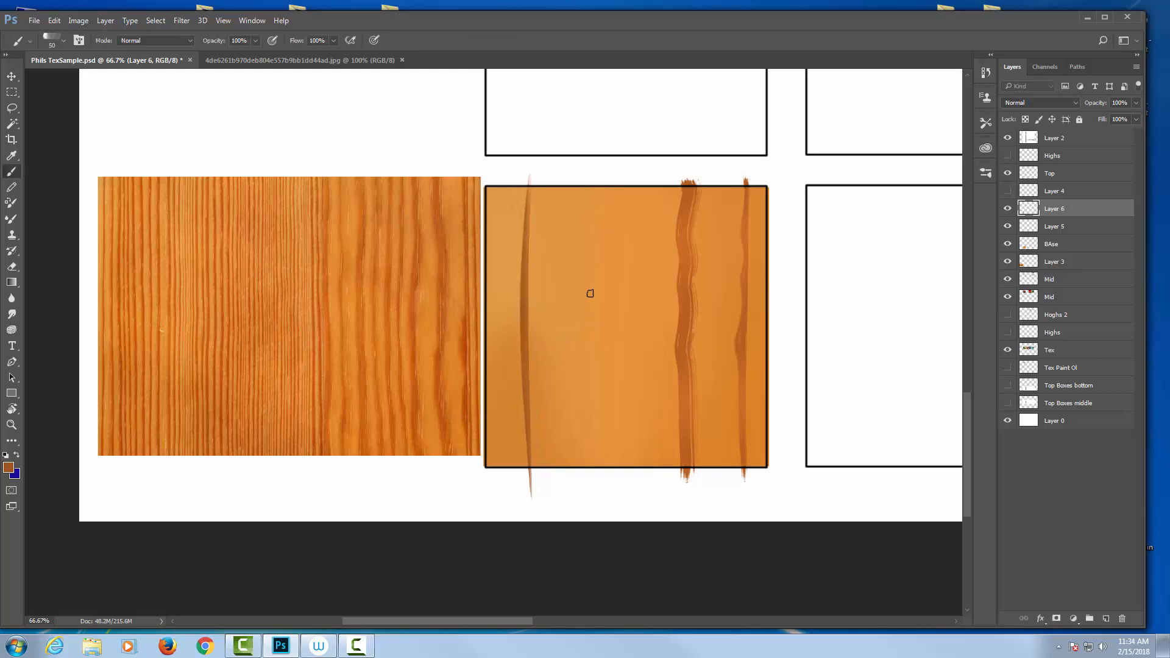
# Step: Lower Layer 6's opacity to 39% and duplicate the layer
pyautogui.click(1135, 104)
pyautogui.moveTo(1106, 117); pyautogui.dragTo(1100, 118)
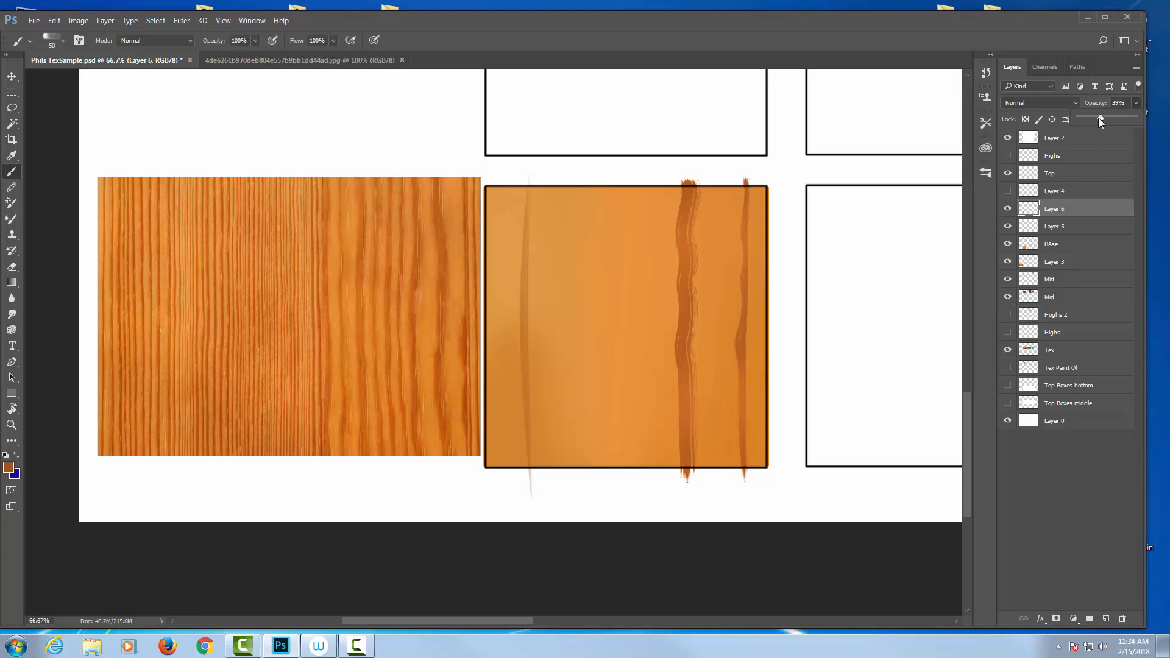
pyautogui.rightClick(1080, 216)
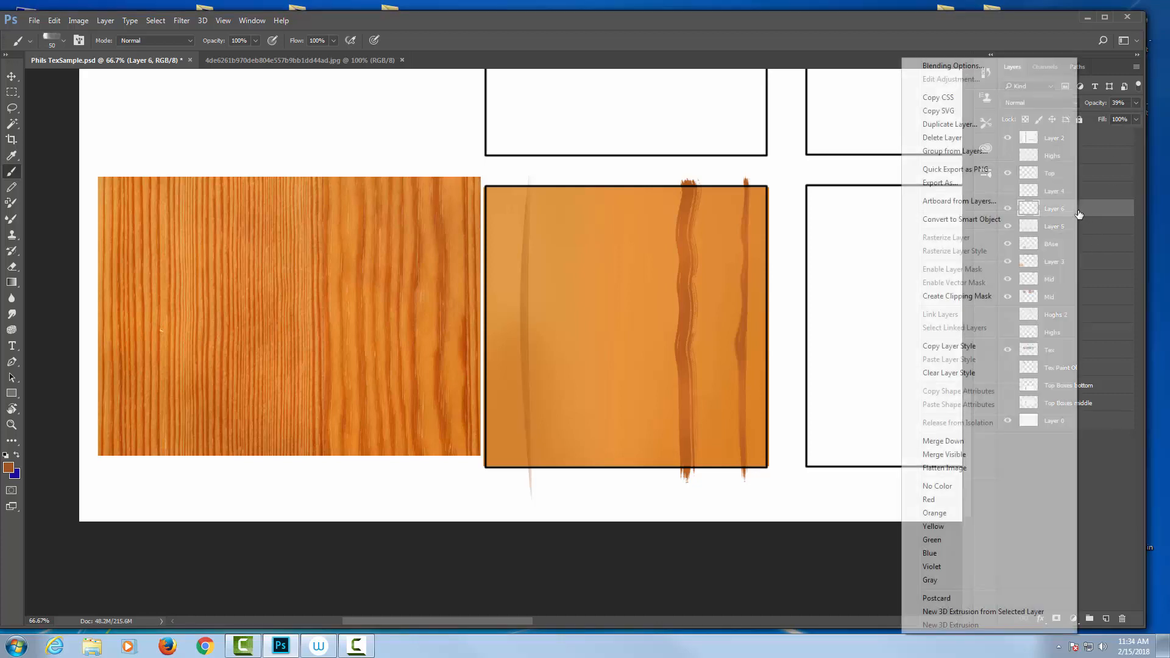
pyautogui.click(956, 125)
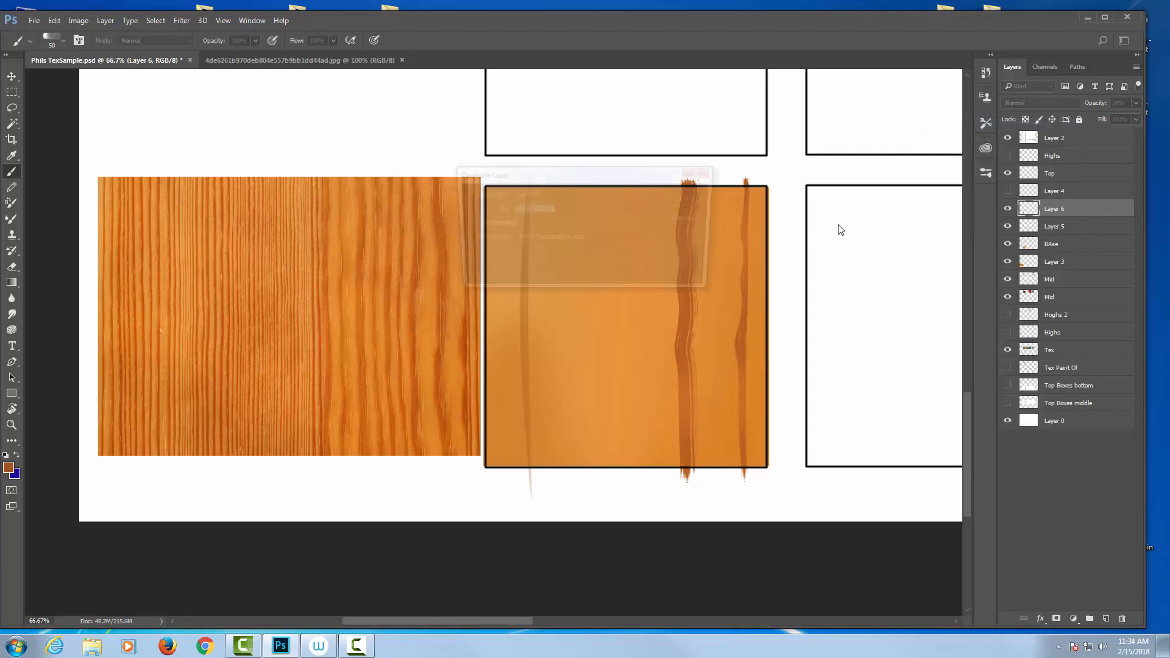
pyautogui.click(707, 193)
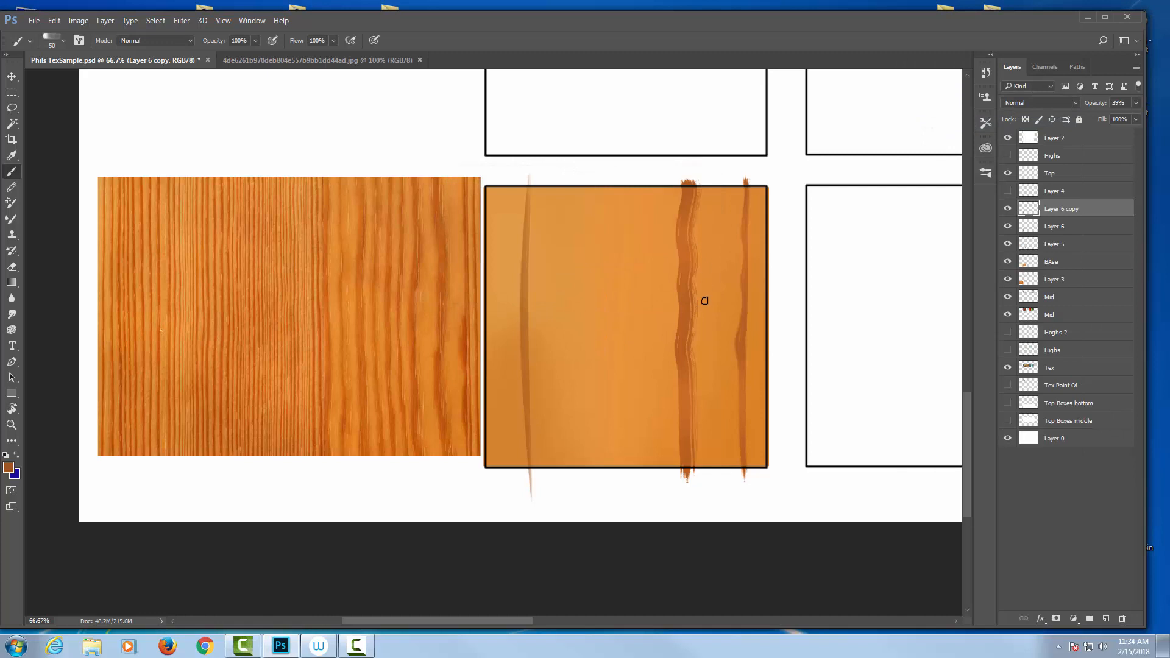
# Step: Shift the duplicated grain line slightly right, set its opacity to 89%, and narrow it with a free transform
pyautogui.press('v')
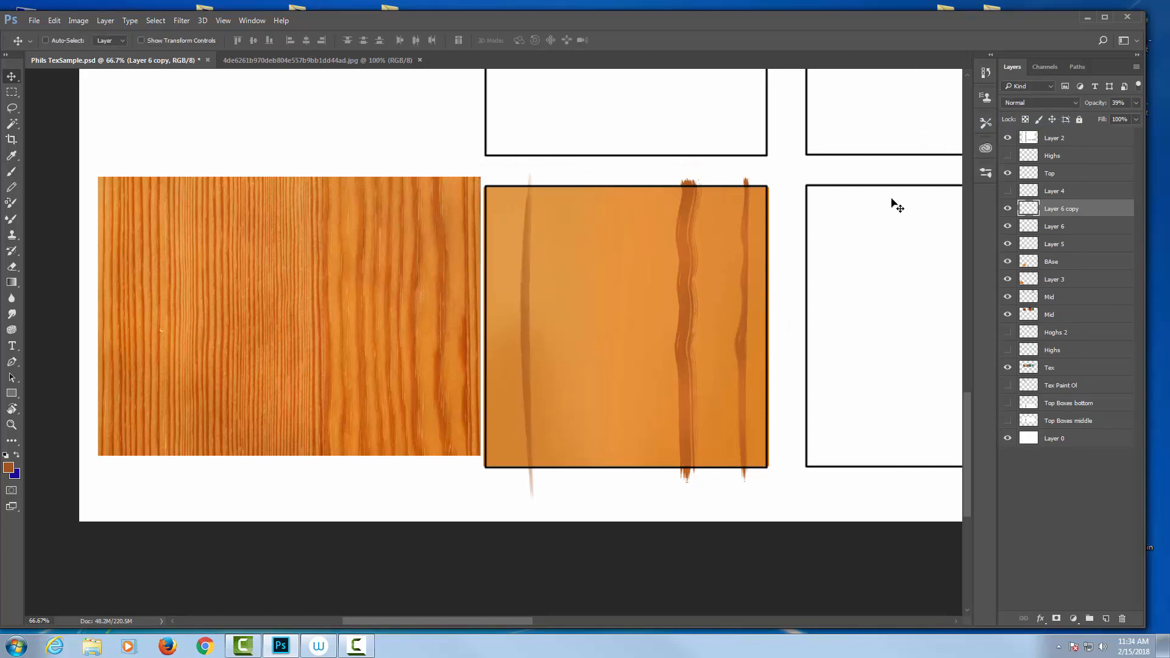
pyautogui.hotkey('shift', 'Right')
pyautogui.click(1135, 103)
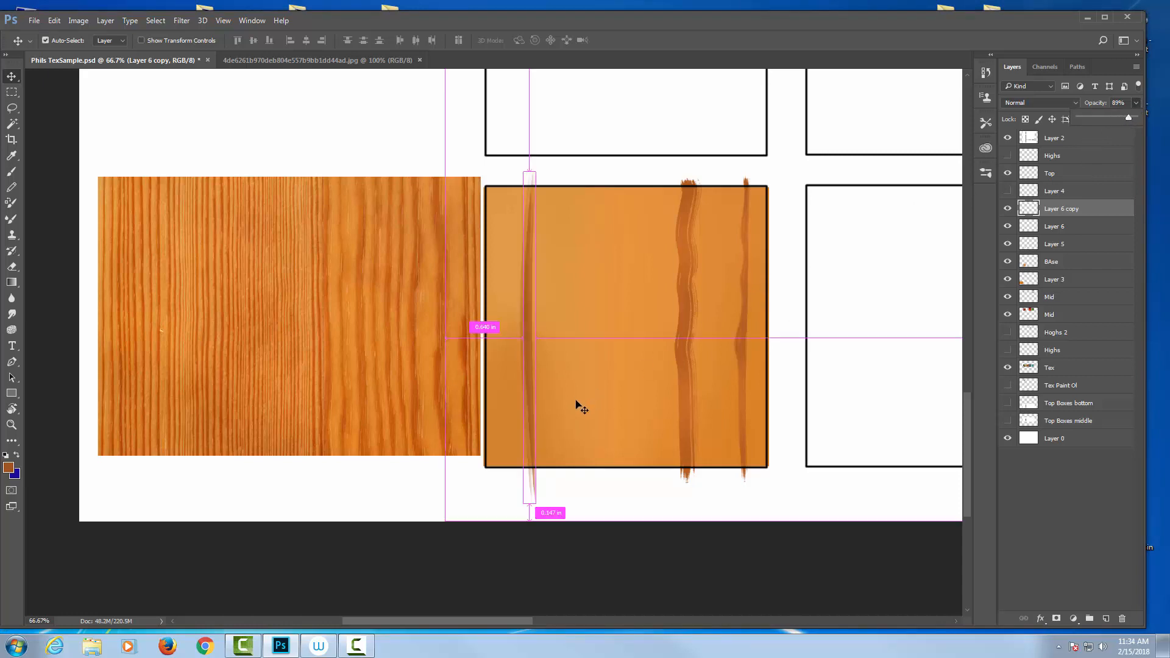
pyautogui.hotkey('ctrl', 't')
pyautogui.moveTo(536, 338); pyautogui.dragTo(530, 340)
pyautogui.press('Return')
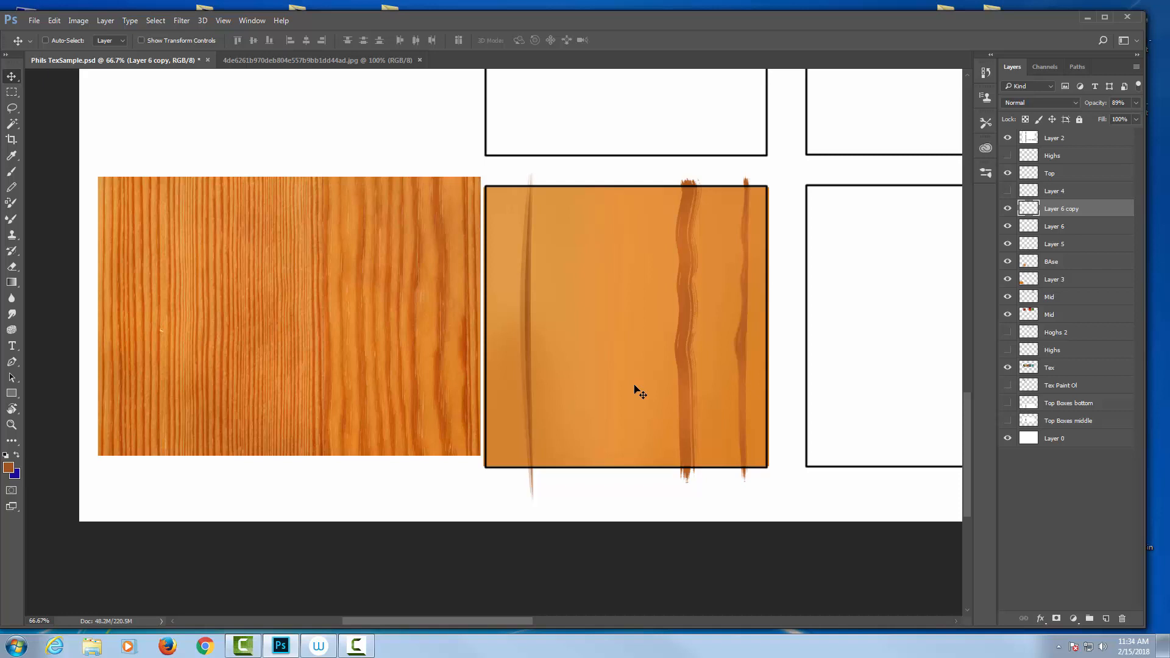
# Step: Paste the bowed stroke onto a new layer and squeeze it into a thin line left of the existing grain line
pyautogui.press('ctrl')
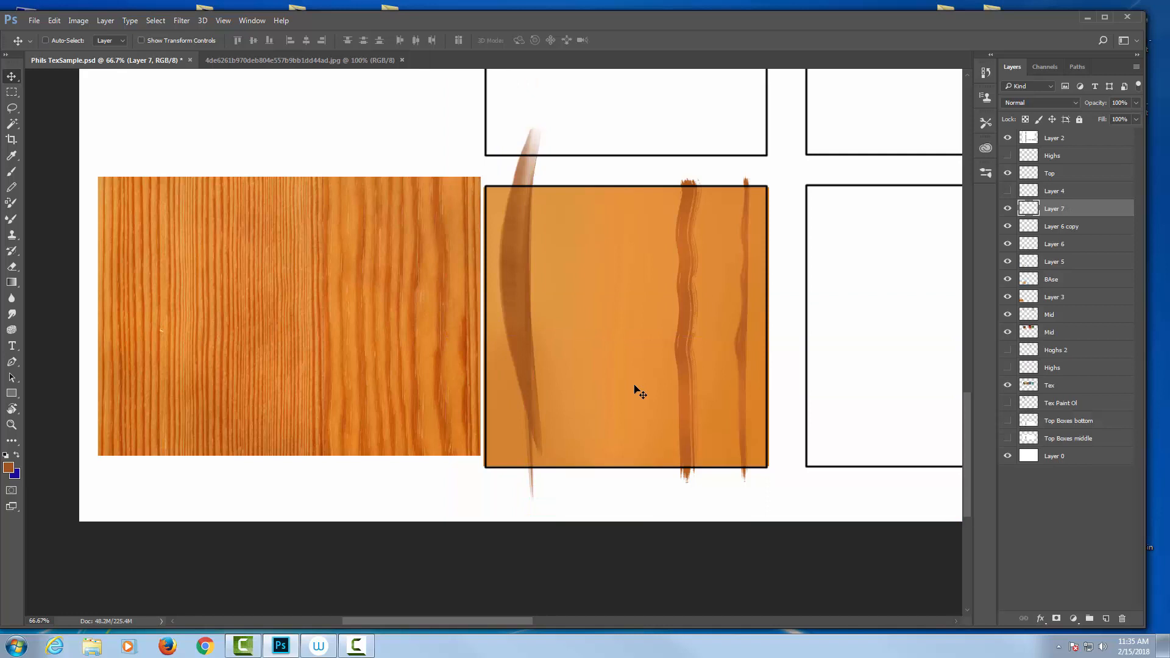
pyautogui.moveTo(518, 294)
pyautogui.mouseDown()
pyautogui.moveTo(615, 327)
pyautogui.moveTo(565, 326)
pyautogui.moveTo(593, 313)
pyautogui.moveTo(554, 342)
pyautogui.moveTo(506, 345)
pyautogui.mouseUp()
pyautogui.hotkey('ctrl', 't')
pyautogui.press('Return')
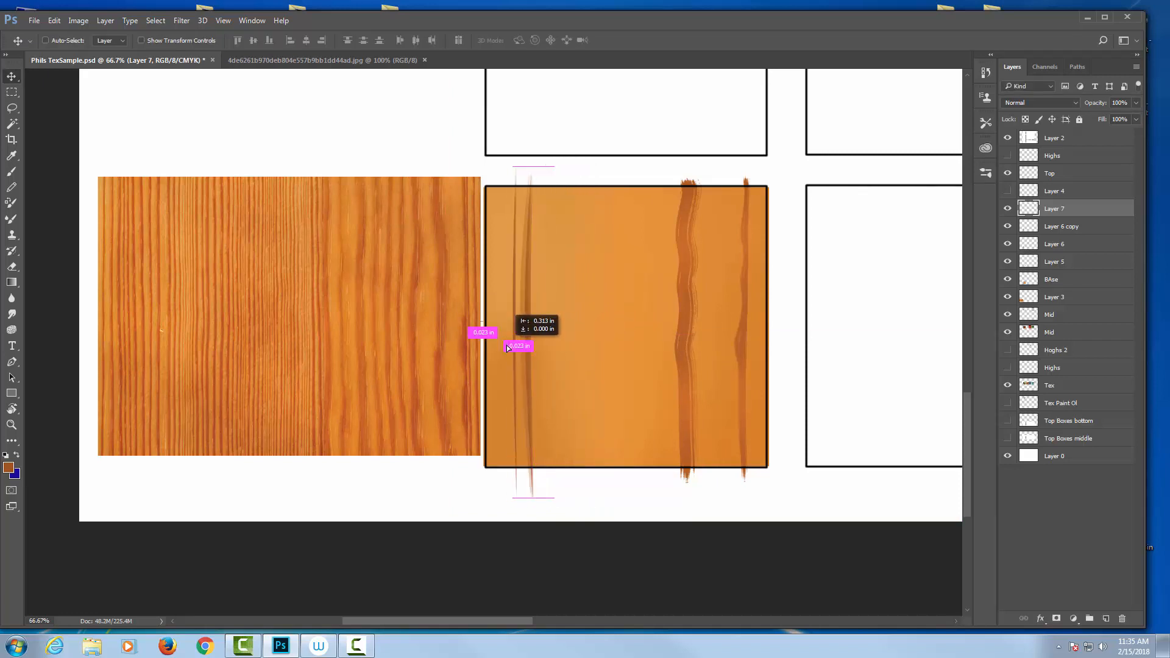
# Step: Rotate the new thin grain line by about 1.1° and apply the transform
pyautogui.hotkey('ctrl', 't')
pyautogui.moveTo(568, 157); pyautogui.dragTo(573, 151)
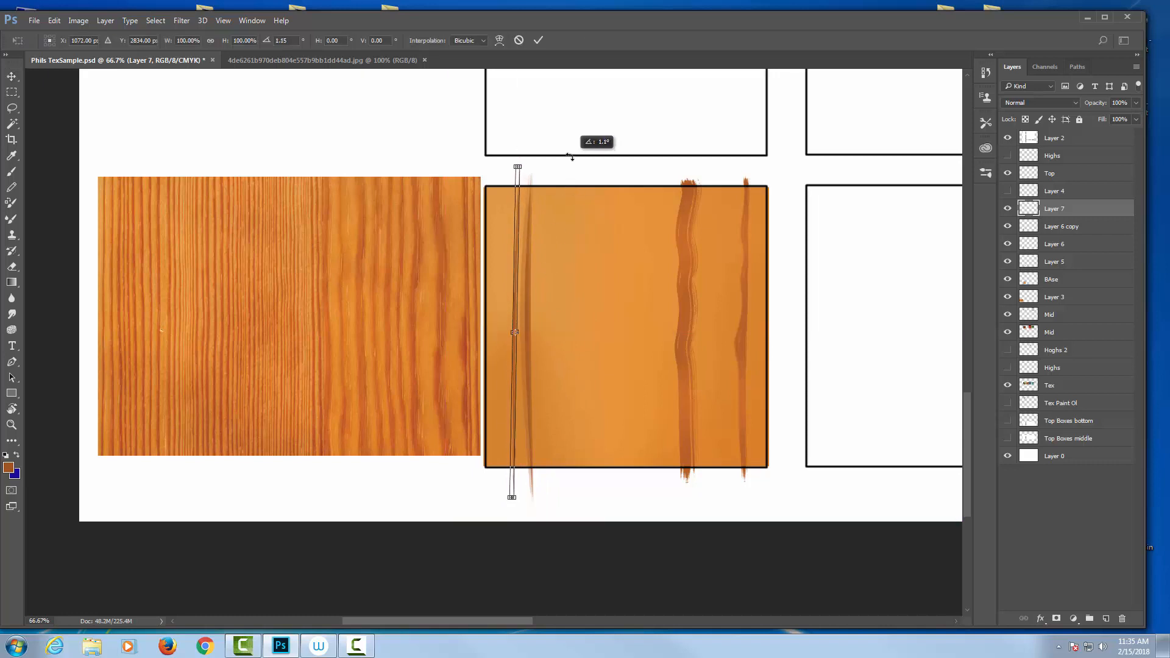
pyautogui.press('Return')
pyautogui.hotkey('ctrl', 'a')
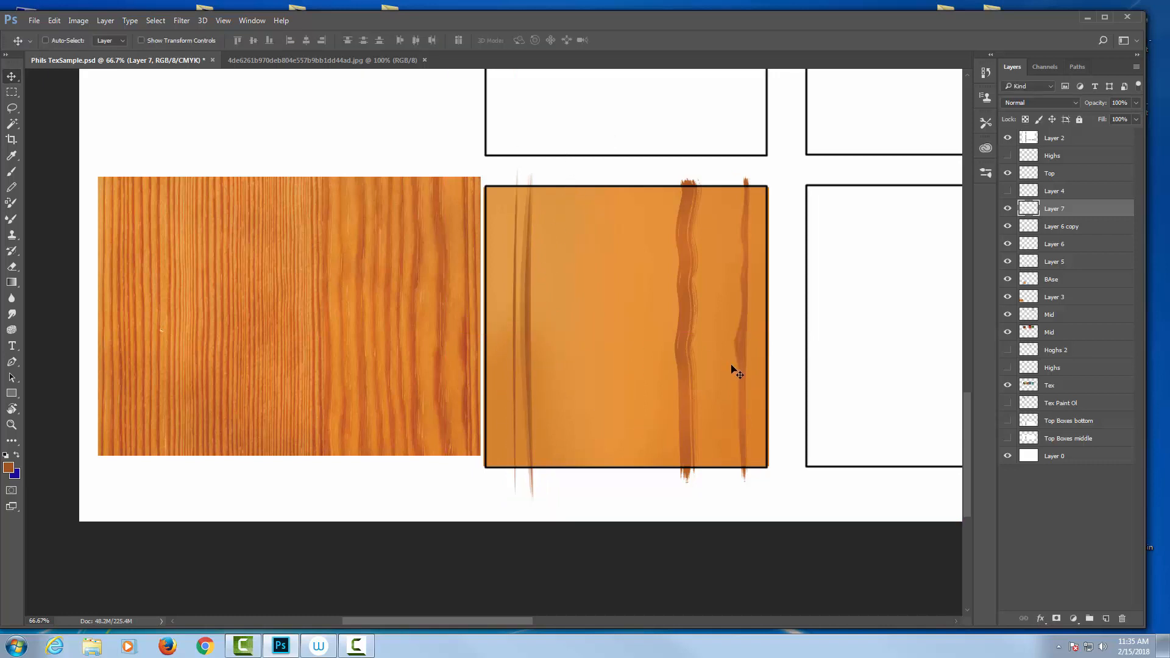
pyautogui.hotkey('ctrl', 'j')
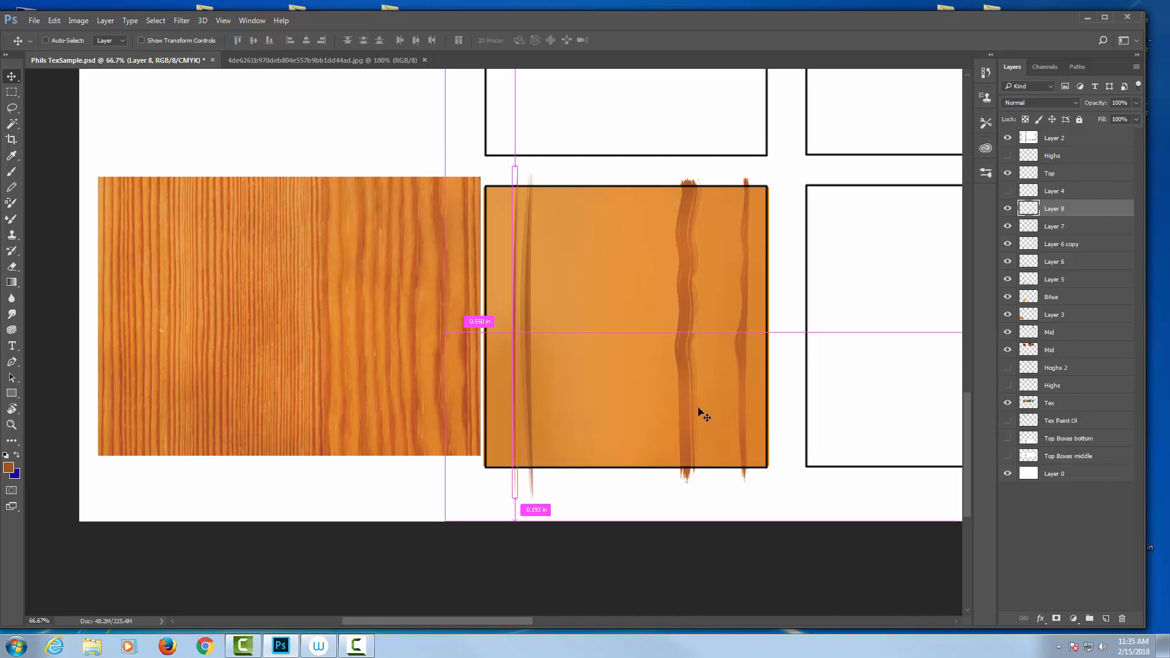
pyautogui.moveTo(562, 352); pyautogui.dragTo(576, 309)
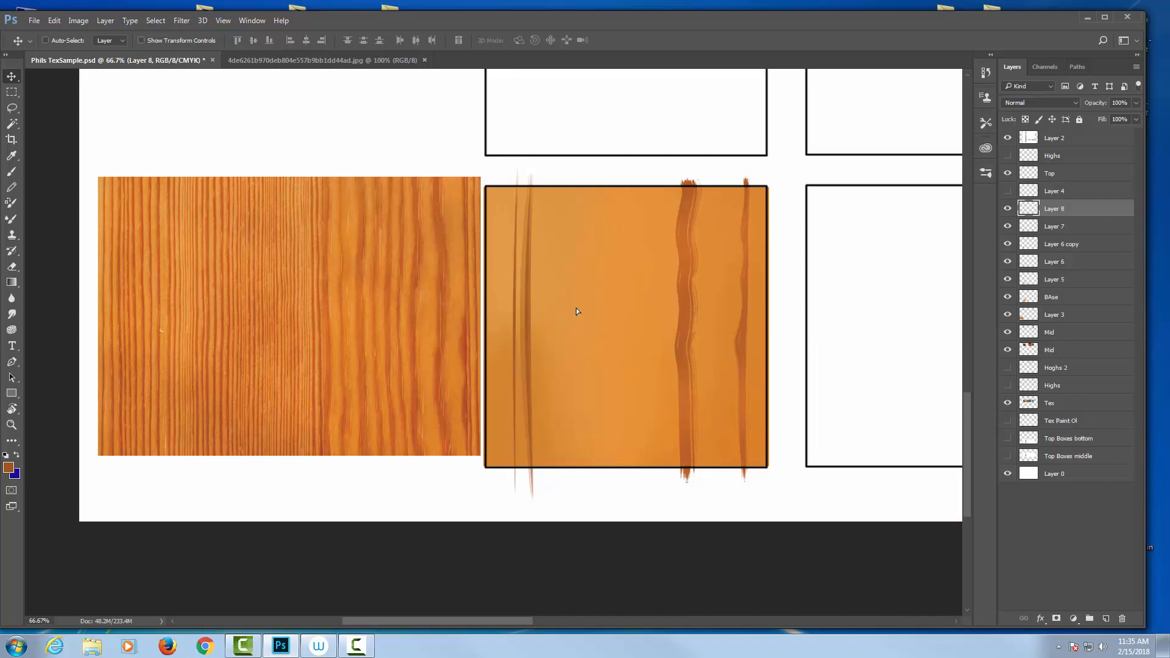
pyautogui.hotkey('ctrl', 'a')
pyautogui.hotkey('ctrl', 'j')
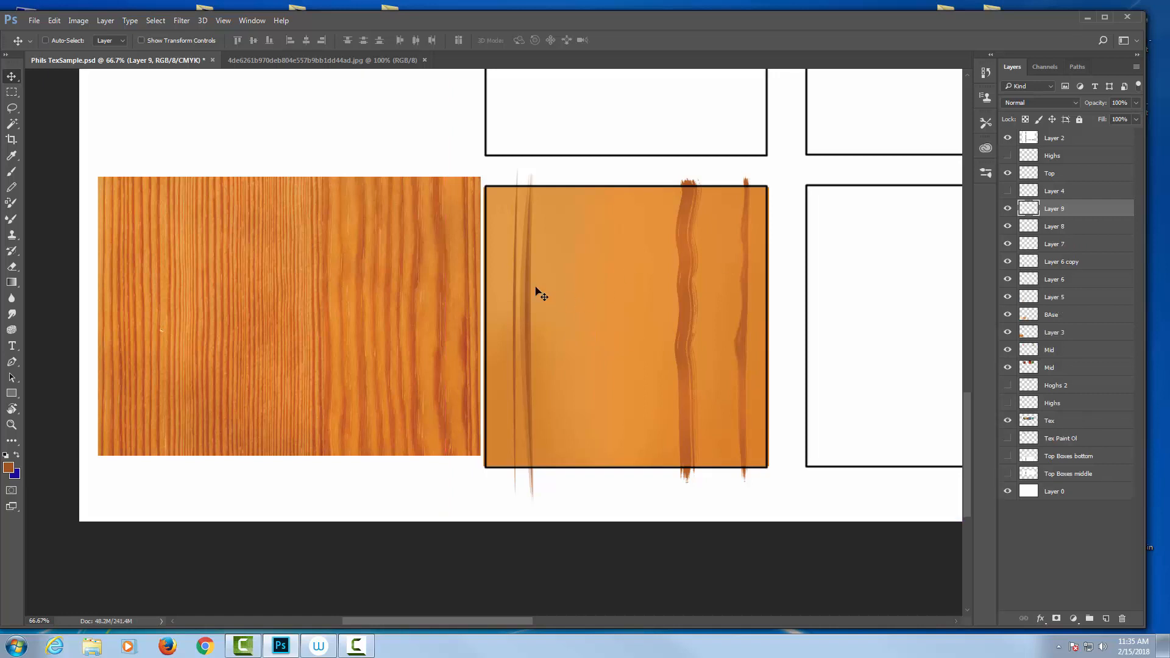
pyautogui.moveTo(536, 293)
pyautogui.mouseDown()
pyautogui.moveTo(616, 288)
pyautogui.moveTo(527, 285)
pyautogui.mouseUp()
pyautogui.press('Delete')
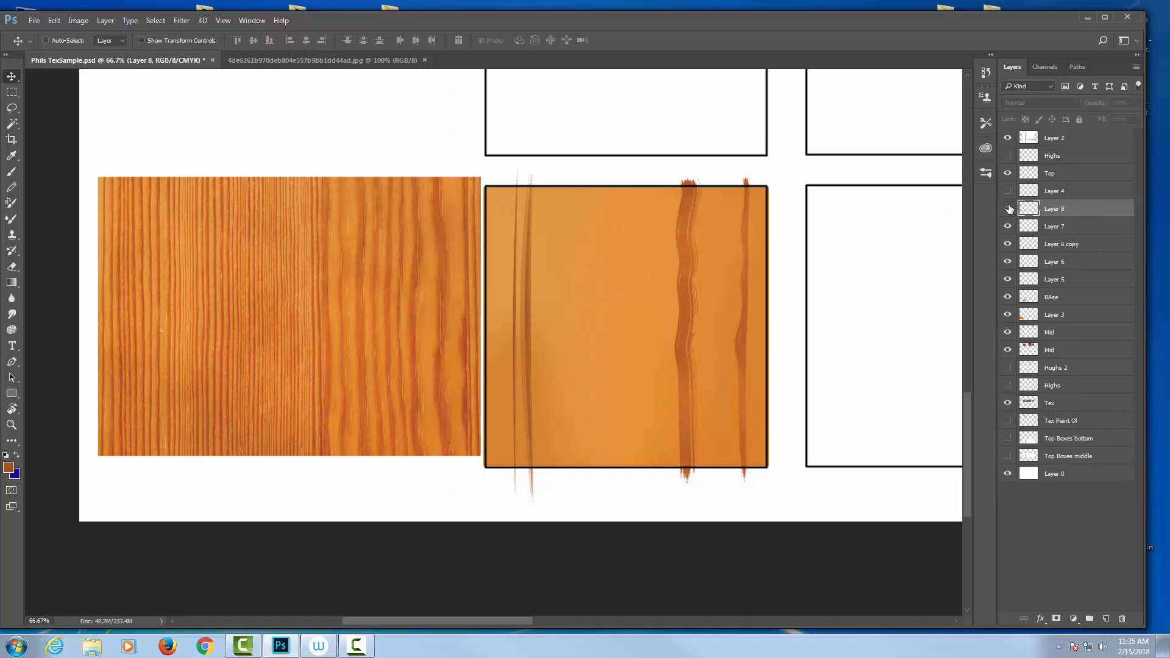
pyautogui.press('Delete')
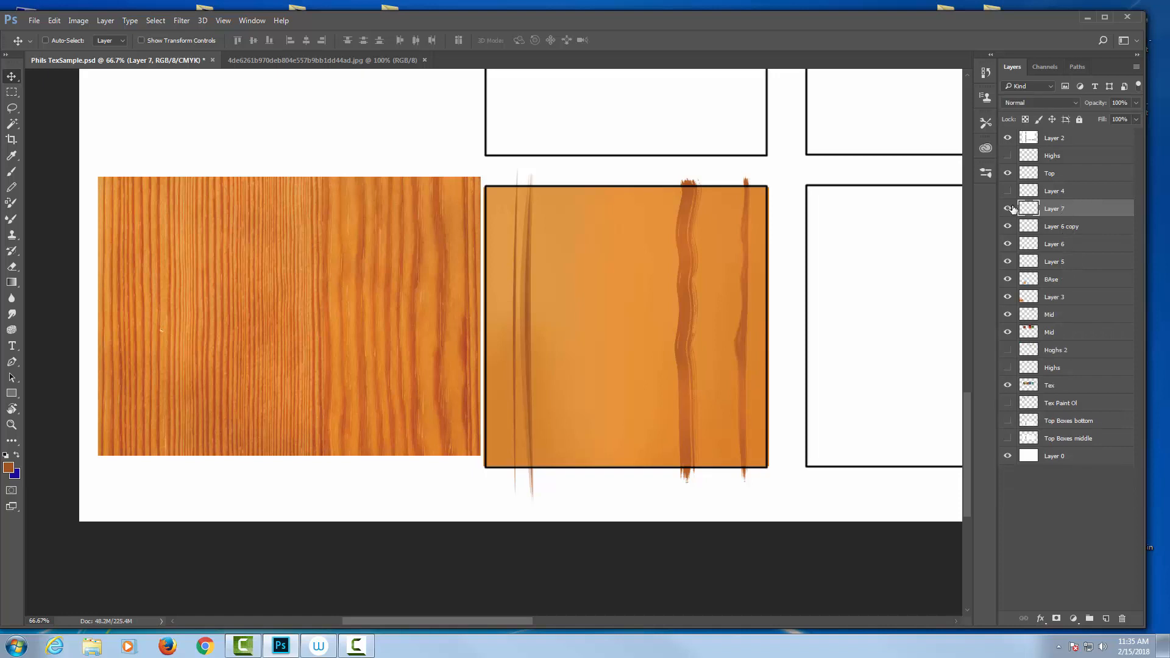
# Step: Duplicate Layer 7 and place the copy just right of the darker bowed grain line
pyautogui.click(1008, 209)
pyautogui.click(1008, 209)
pyautogui.rightClick(1080, 210)
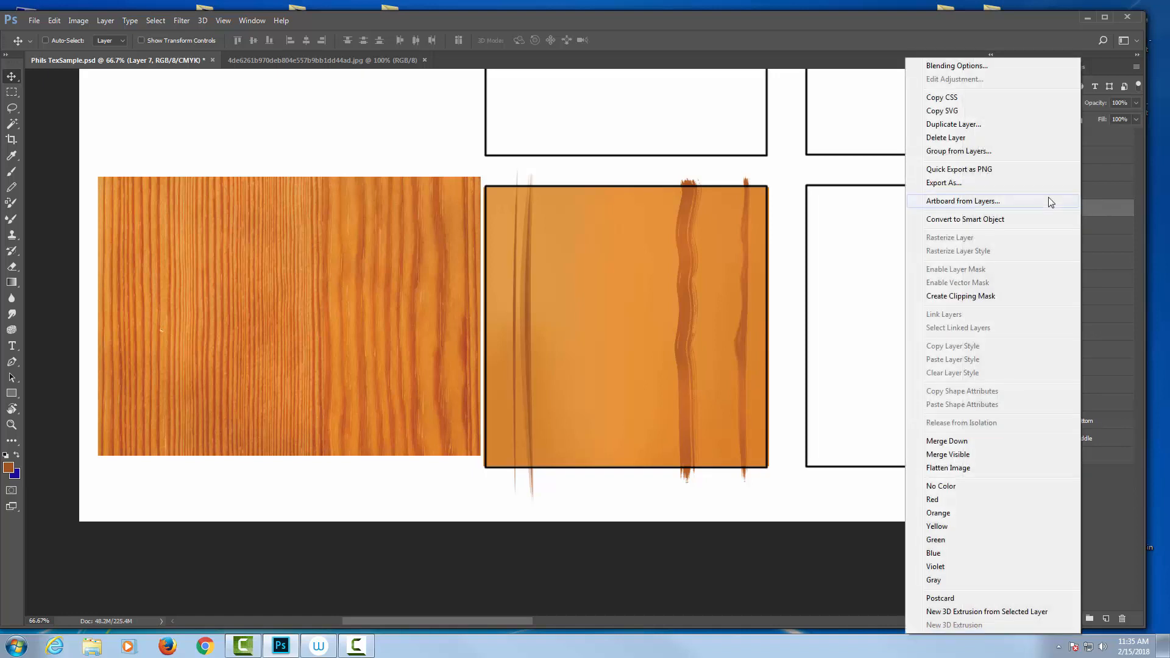
pyautogui.click(963, 125)
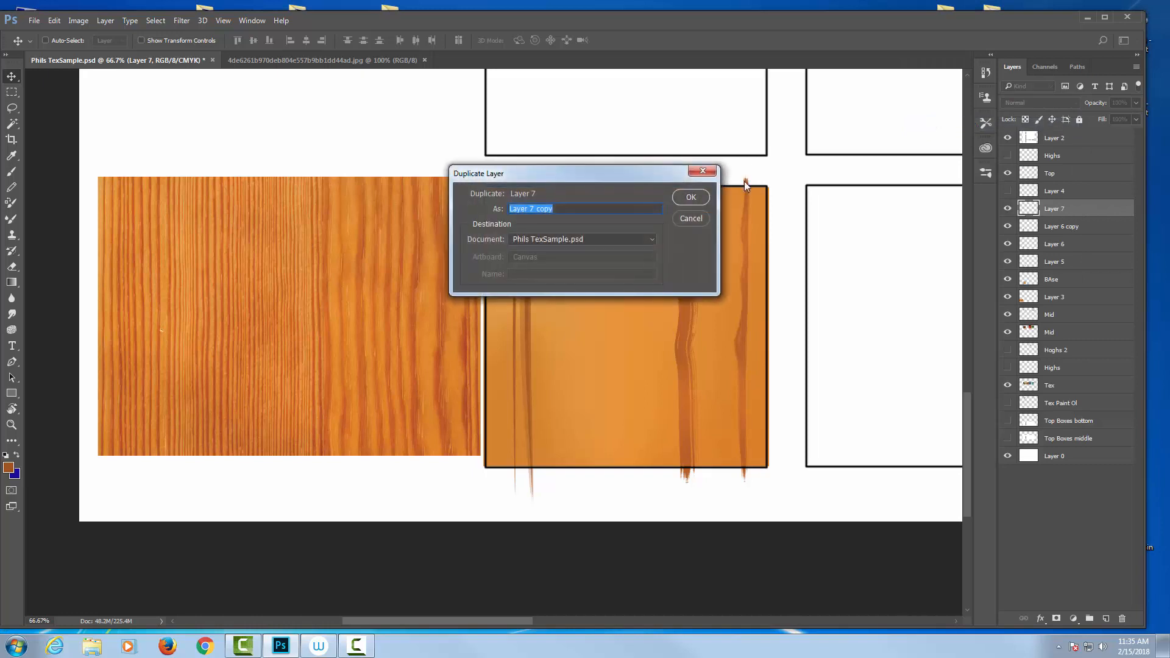
pyautogui.click(704, 196)
pyautogui.moveTo(549, 324); pyautogui.dragTo(556, 328)
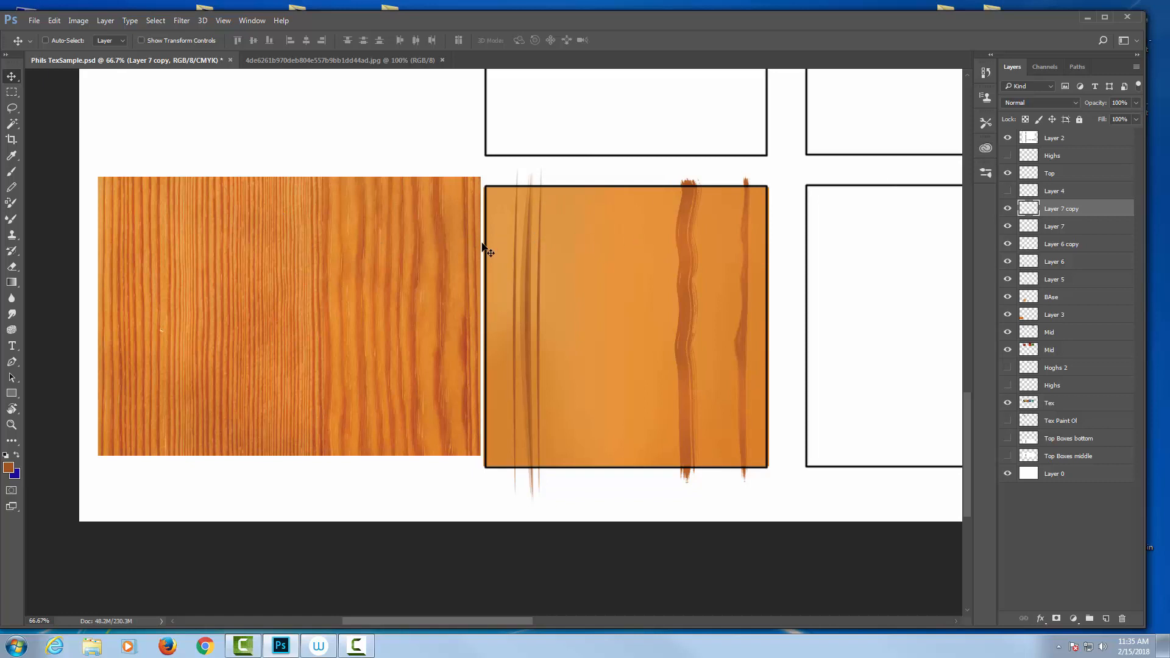
# Step: Duplicate Layer 7 copy and shift the new line slightly right of the one it was copied from
pyautogui.rightClick(1071, 212)
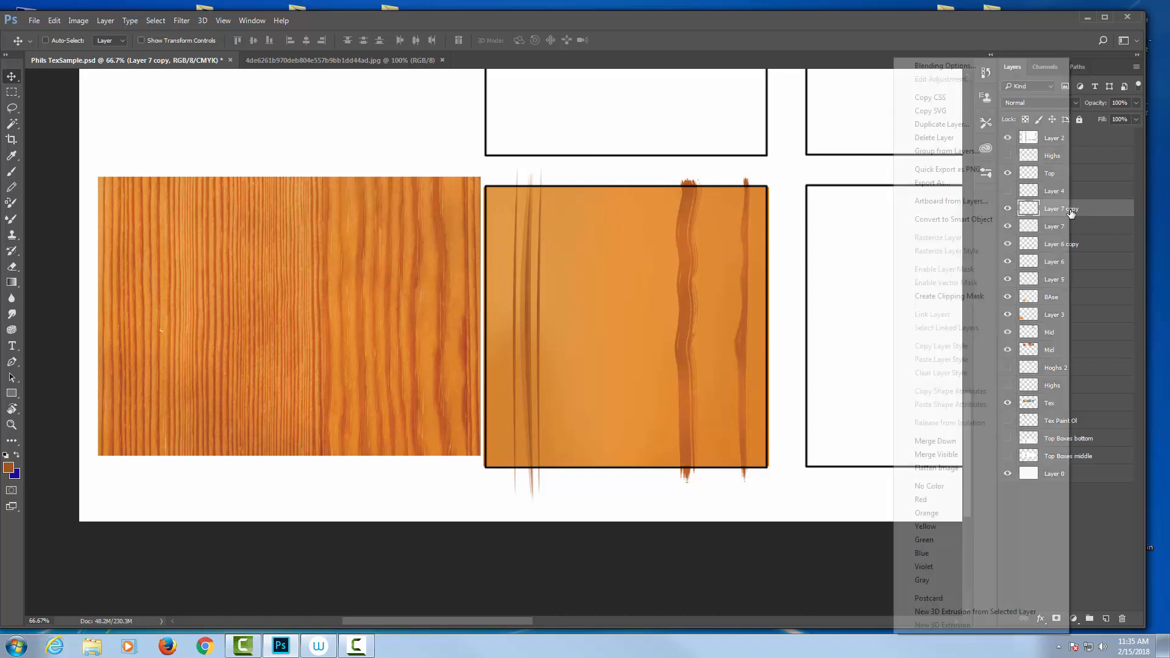
pyautogui.click(977, 124)
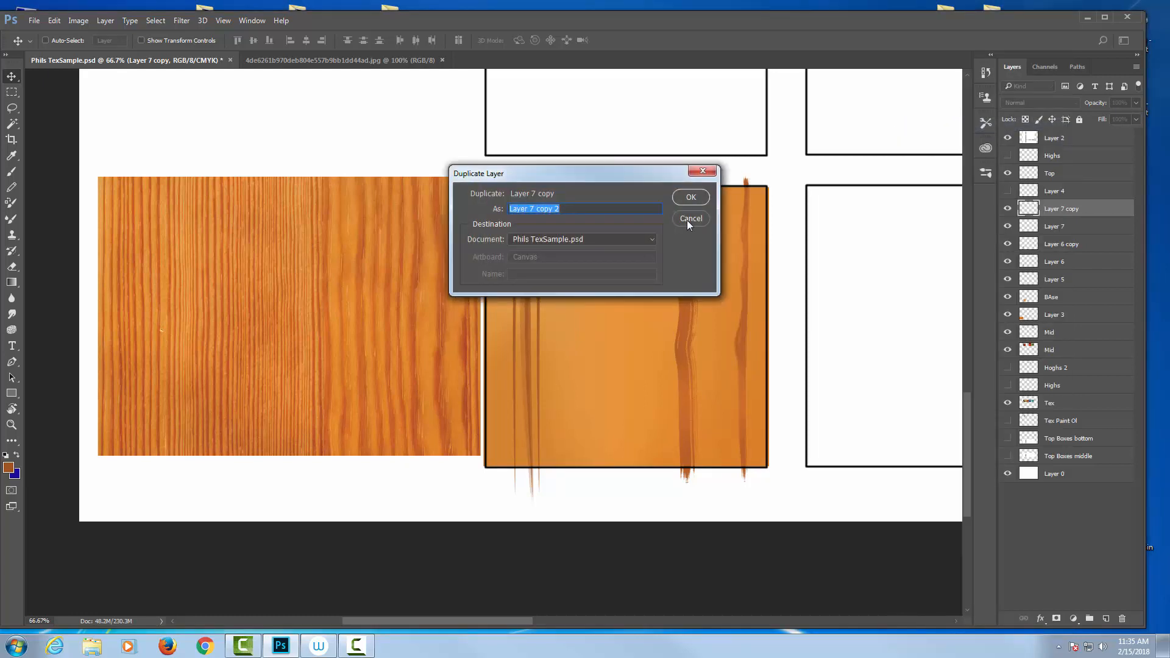
pyautogui.press('Return')
pyautogui.moveTo(585, 254); pyautogui.dragTo(564, 267)
# Step: Narrow the Layer 7 copy 2 line horizontally with a free transform into a hairline grain and apply it
pyautogui.hotkey('ctrl', 't')
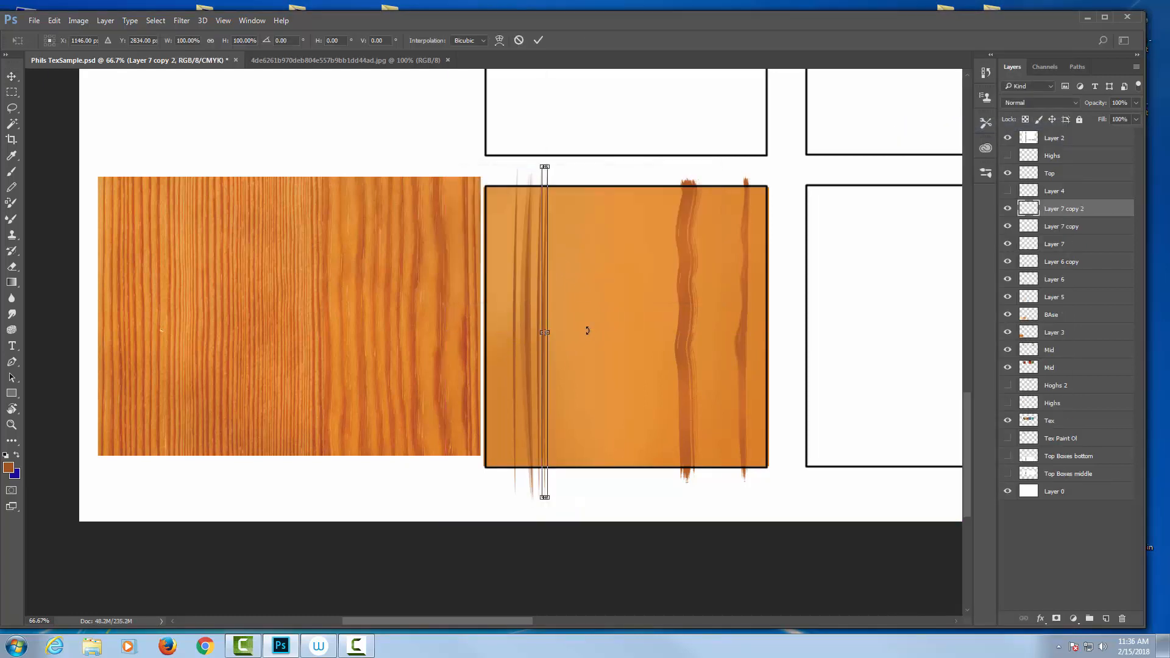
pyautogui.hotkey('ctrl', '+')
pyautogui.hotkey('ctrl', '+')
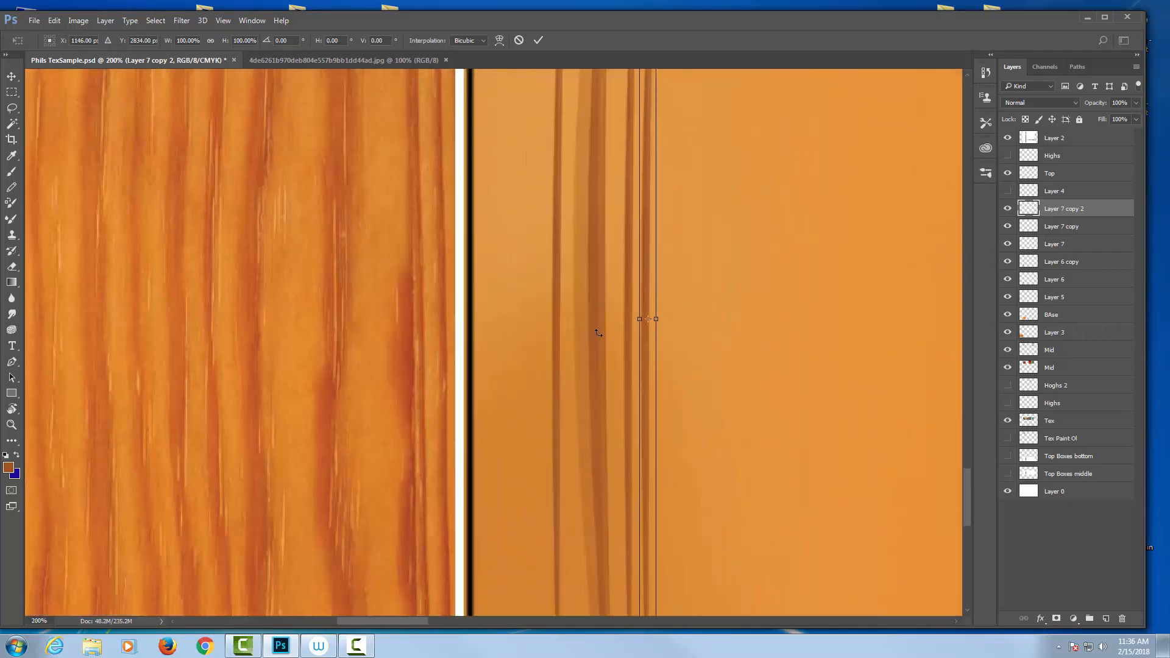
pyautogui.moveTo(657, 318); pyautogui.dragTo(648, 319)
pyautogui.press('Return')
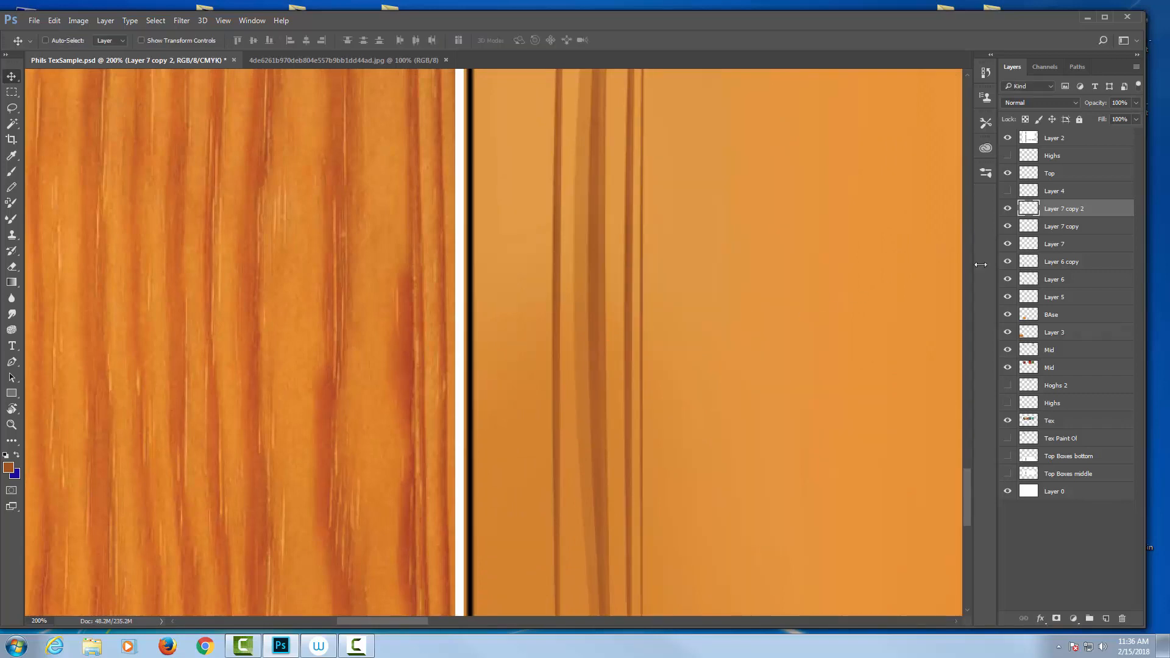
# Step: Copy the hairline grain onto a new layer above it and toggle that layer's visibility to locate the copy
pyautogui.hotkey('ctrl', 'a')
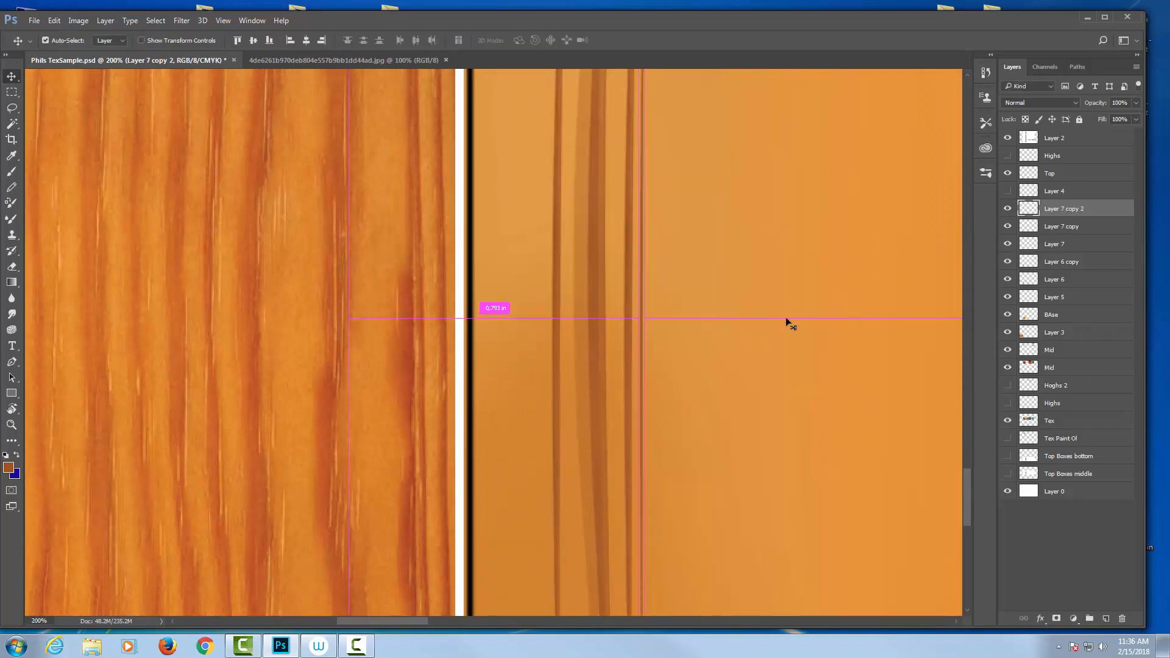
pyautogui.hotkey('ctrl', 'j')
pyautogui.moveTo(654, 335); pyautogui.dragTo(702, 333)
pyautogui.hotkey('ctrl', '-')
pyautogui.hotkey('ctrl', '-')
pyautogui.hotkey('ctrl', '-')
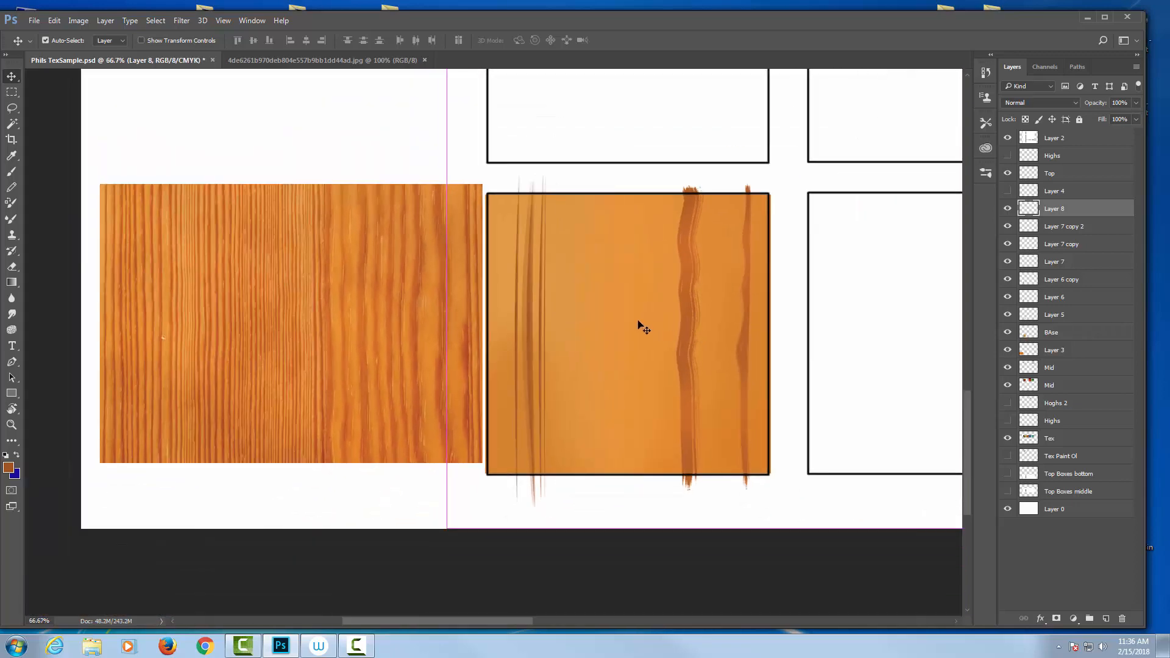
pyautogui.moveTo(687, 221); pyautogui.dragTo(623, 319)
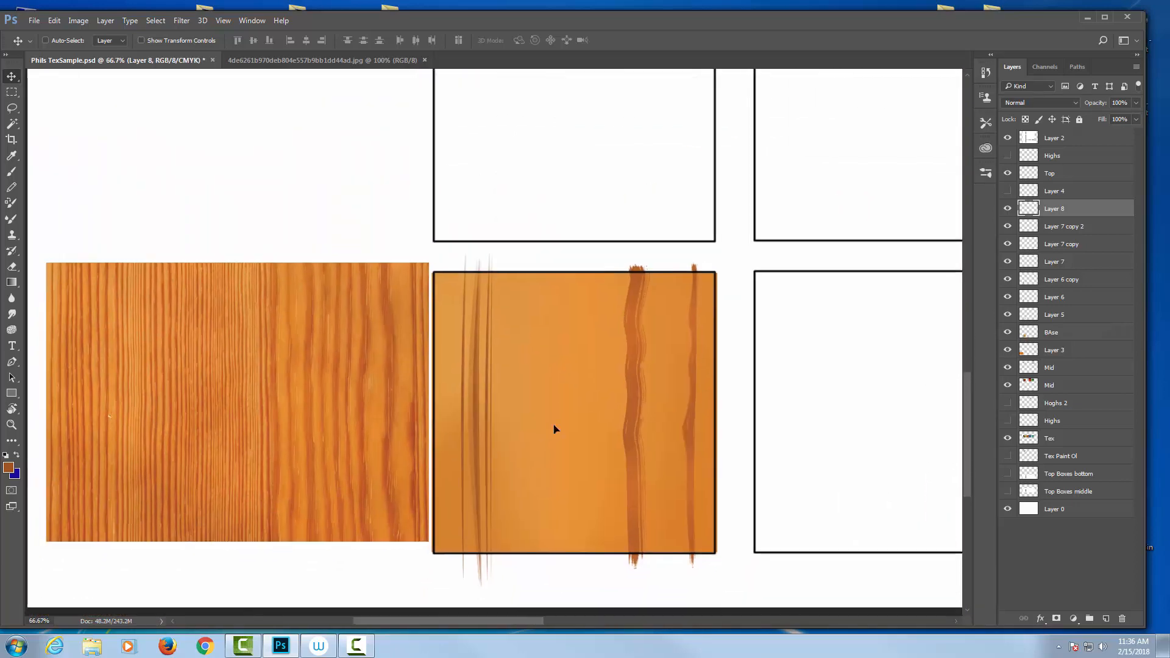
pyautogui.click(617, 425)
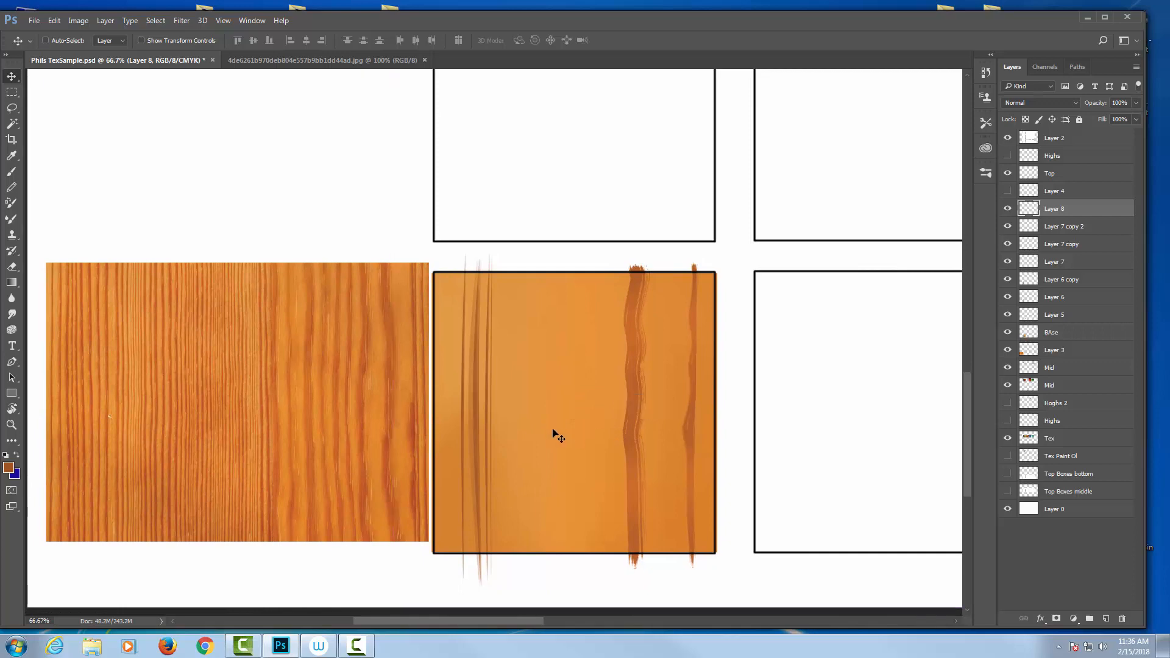
pyautogui.click(1006, 209)
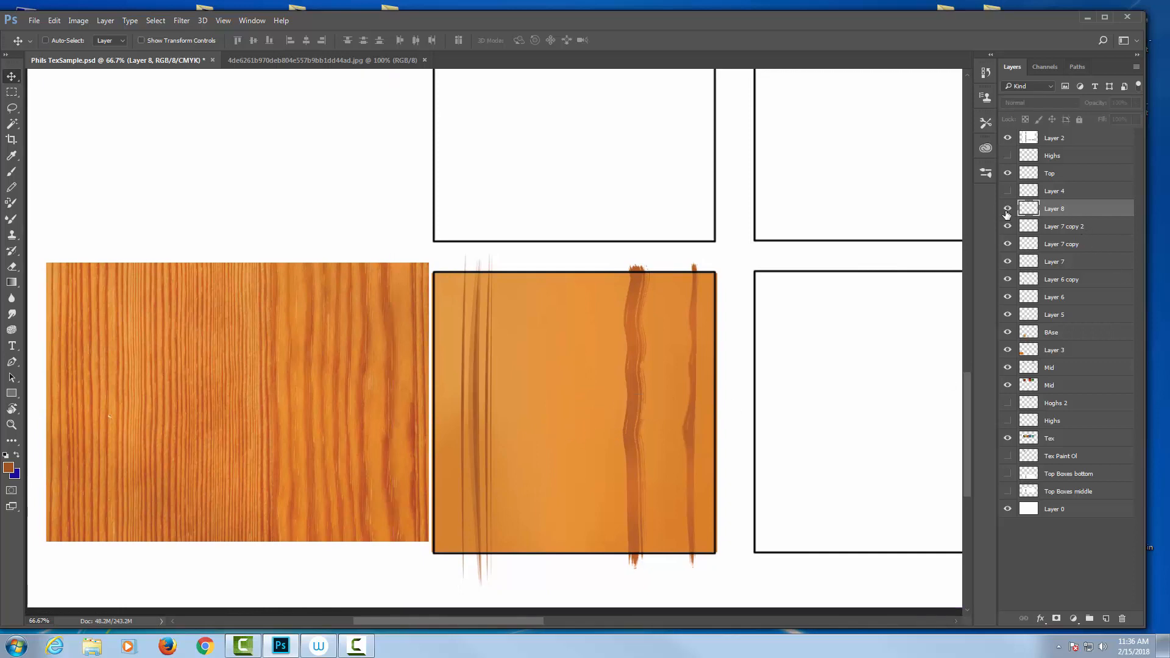
pyautogui.click(1007, 212)
pyautogui.click(1006, 216)
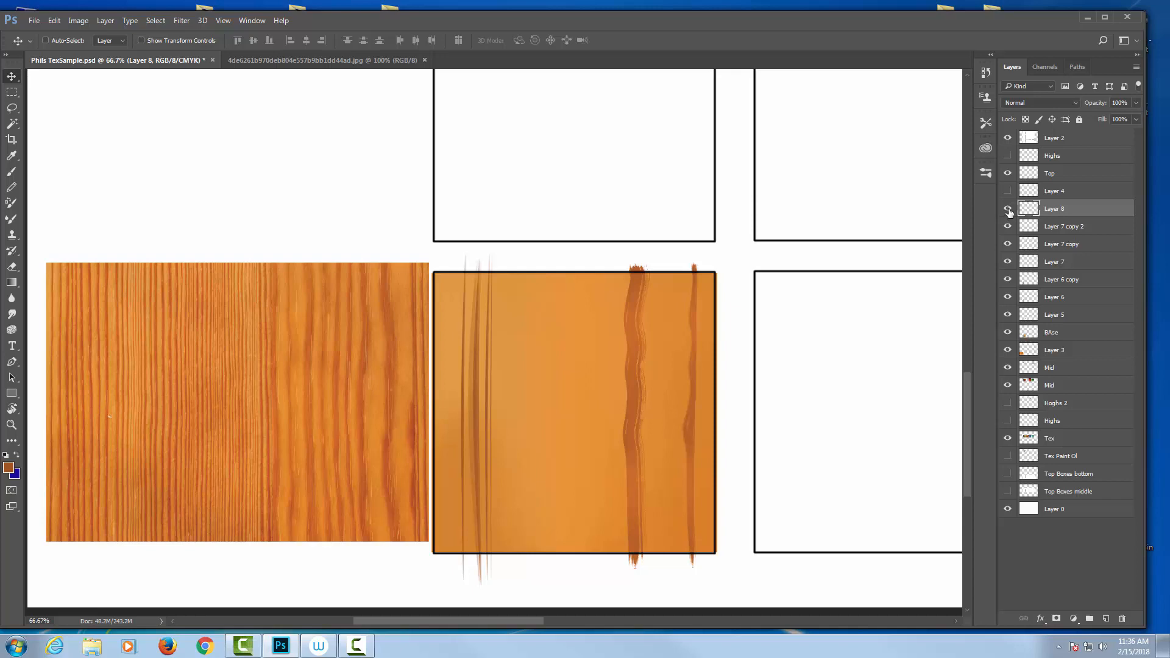
# Step: Bring the stray hairline copy back into the wood box beside the other grain lines and rotate it slightly
pyautogui.moveTo(706, 247); pyautogui.dragTo(593, 449)
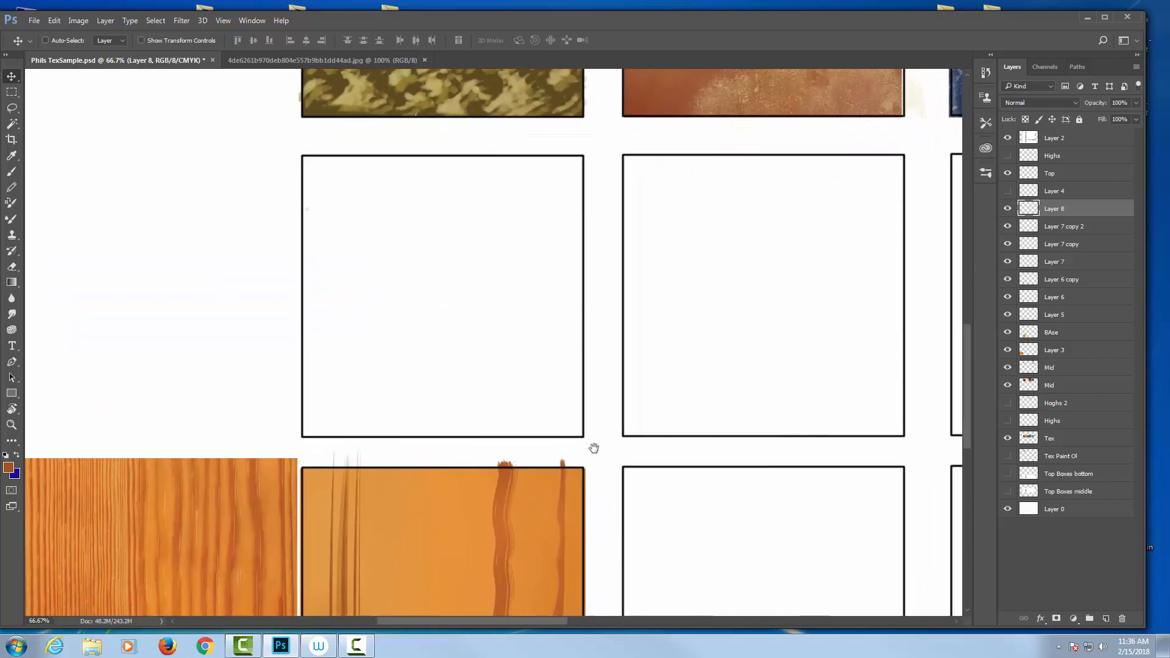
pyautogui.moveTo(714, 513); pyautogui.dragTo(704, 573)
pyautogui.moveTo(638, 410); pyautogui.dragTo(442, 342)
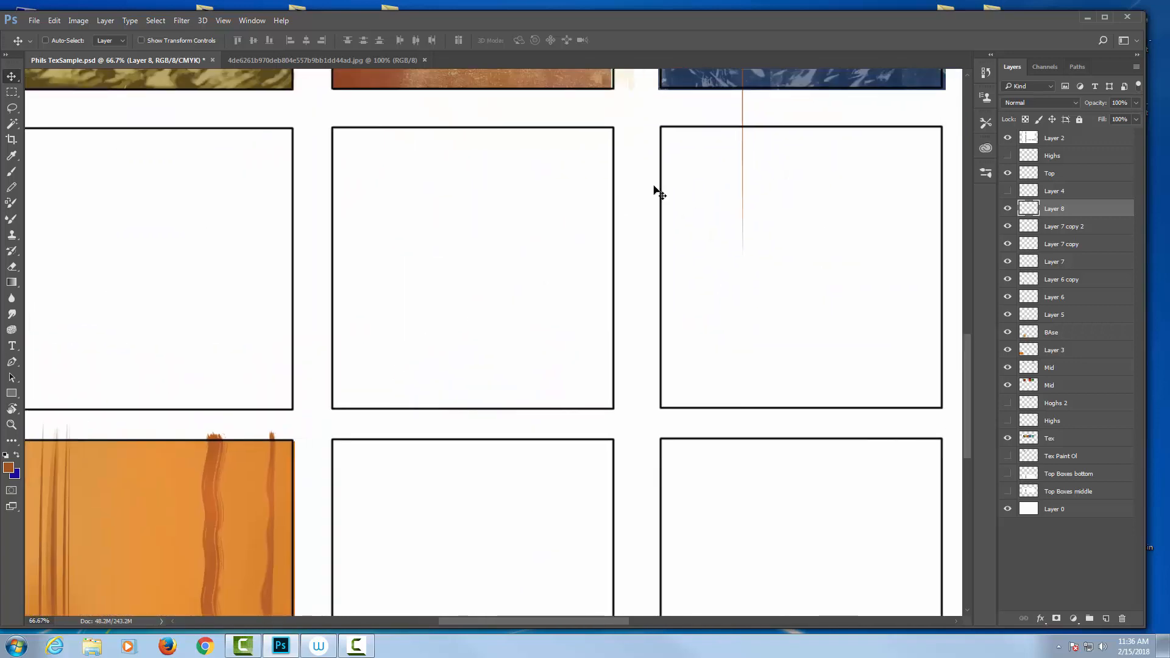
pyautogui.moveTo(742, 144); pyautogui.dragTo(345, 519)
pyautogui.moveTo(476, 407); pyautogui.dragTo(941, 203)
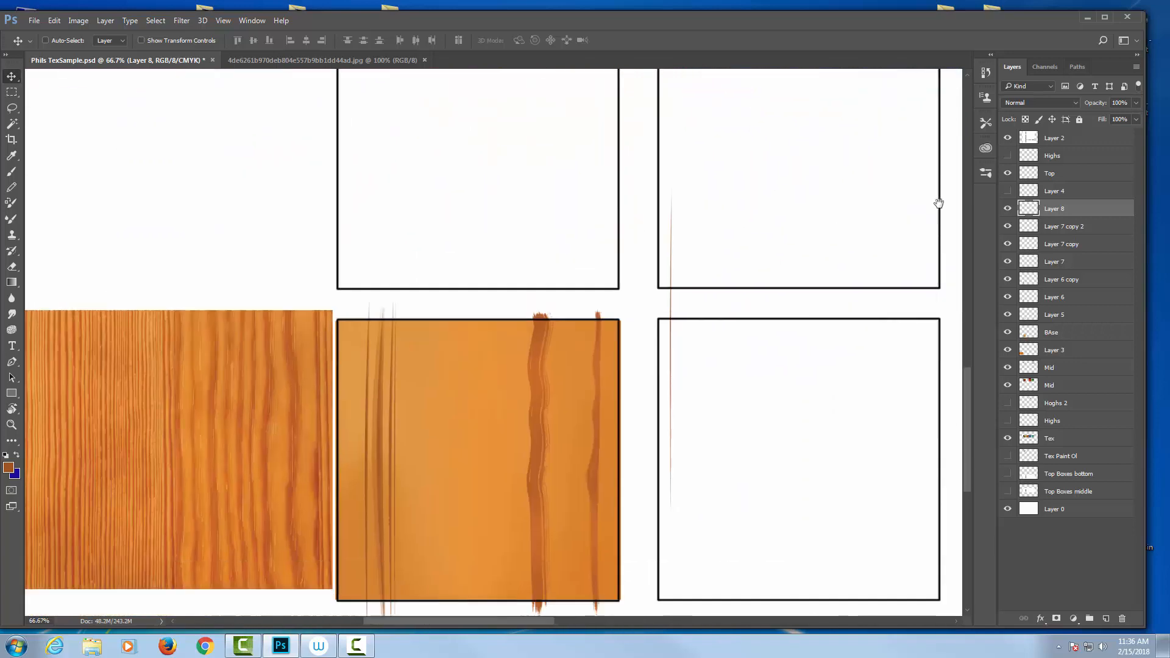
pyautogui.moveTo(744, 269); pyautogui.dragTo(464, 401)
pyautogui.hotkey('ctrl', 't')
pyautogui.moveTo(538, 245); pyautogui.dragTo(540, 246)
pyautogui.press('Return')
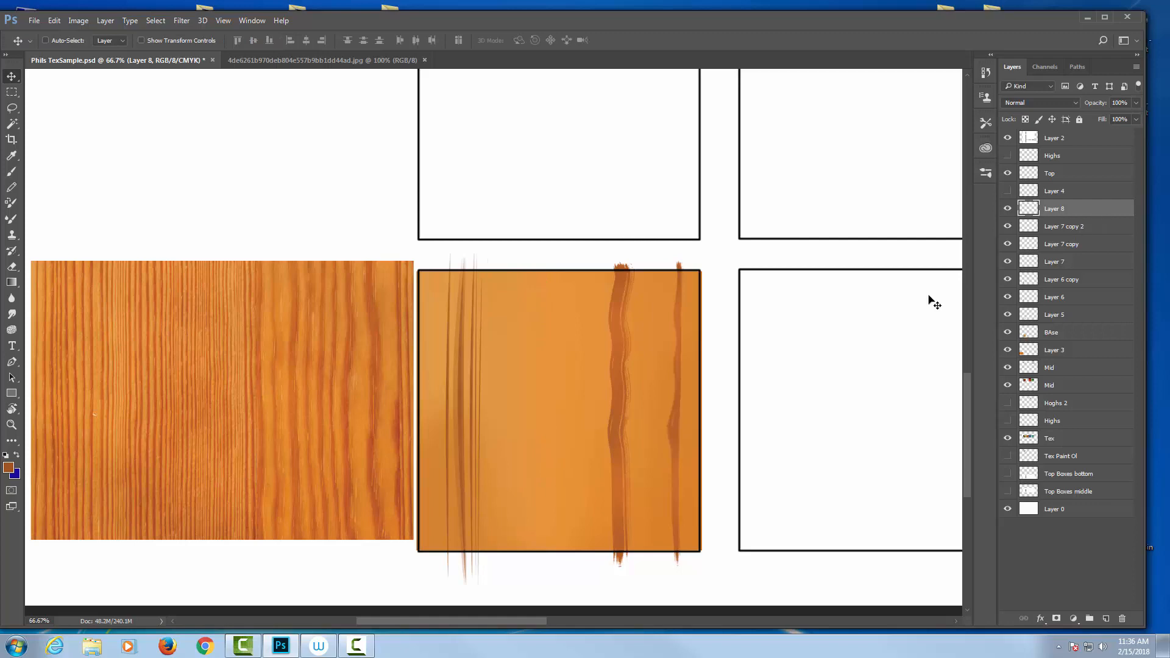
# Step: Merge Layer 8, Layer 7 copy 2 and Layer 7 copy into one layer and toggle its visibility to check its lines
pyautogui.hotkey('ctrl', '+')
pyautogui.hotkey('ctrl', '+')
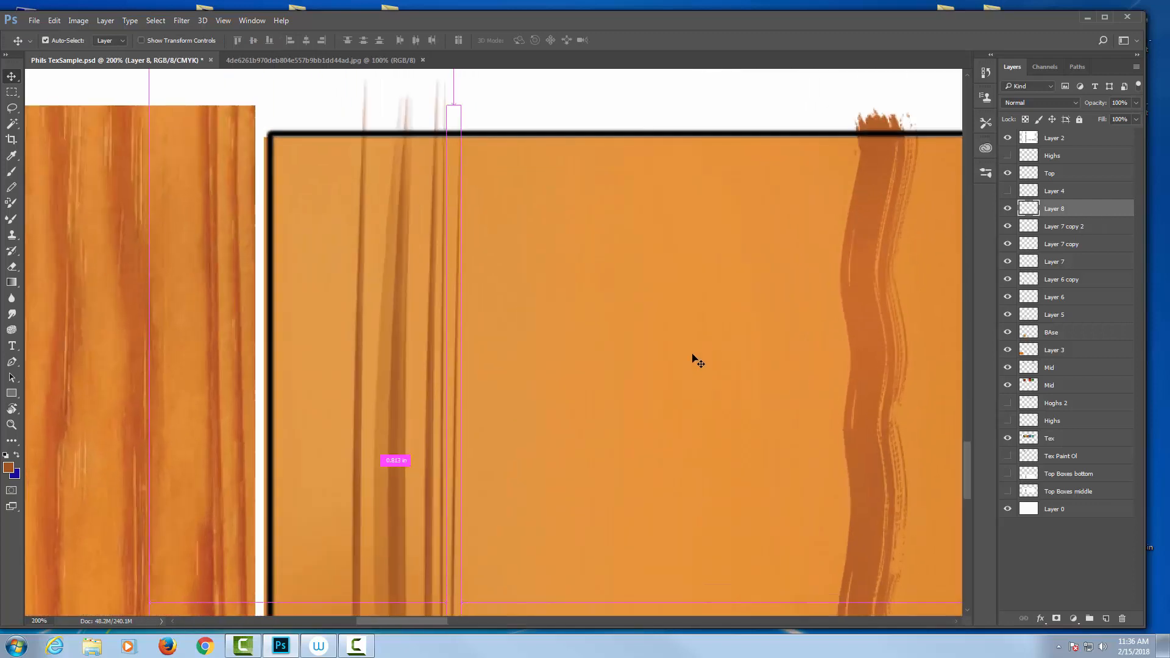
pyautogui.scroll(-3, 692, 356)
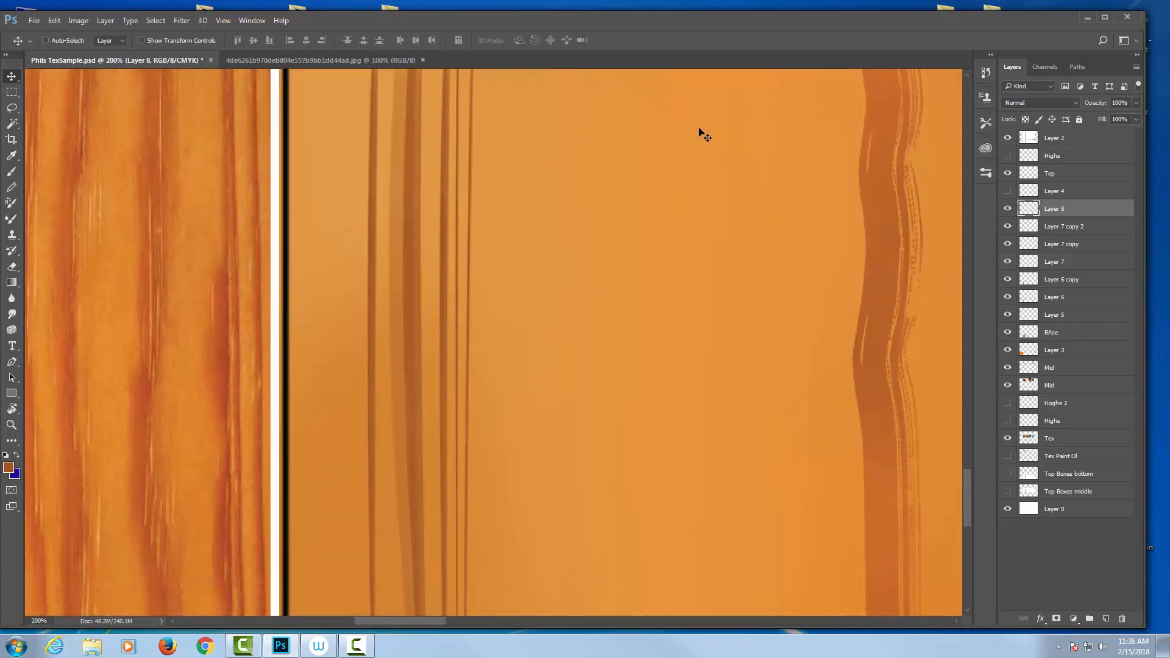
pyautogui.hotkey('ctrl', '-')
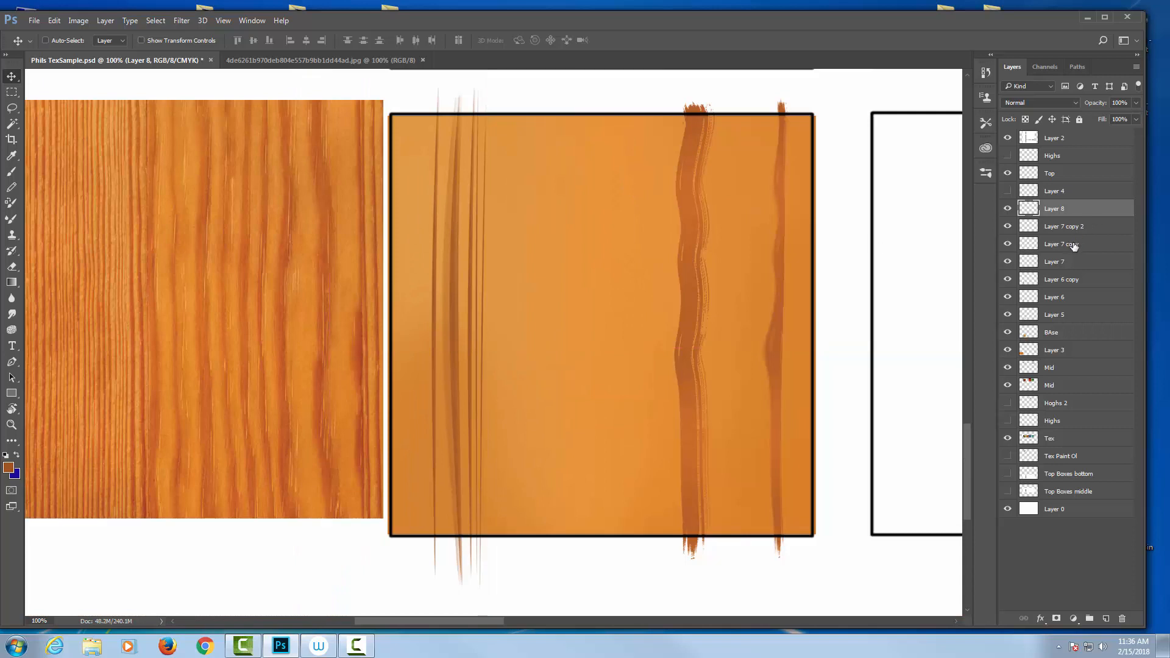
pyautogui.keyDown('shift'); pyautogui.click(1074, 245); pyautogui.keyUp('shift')
pyautogui.hotkey('ctrl', 'e')
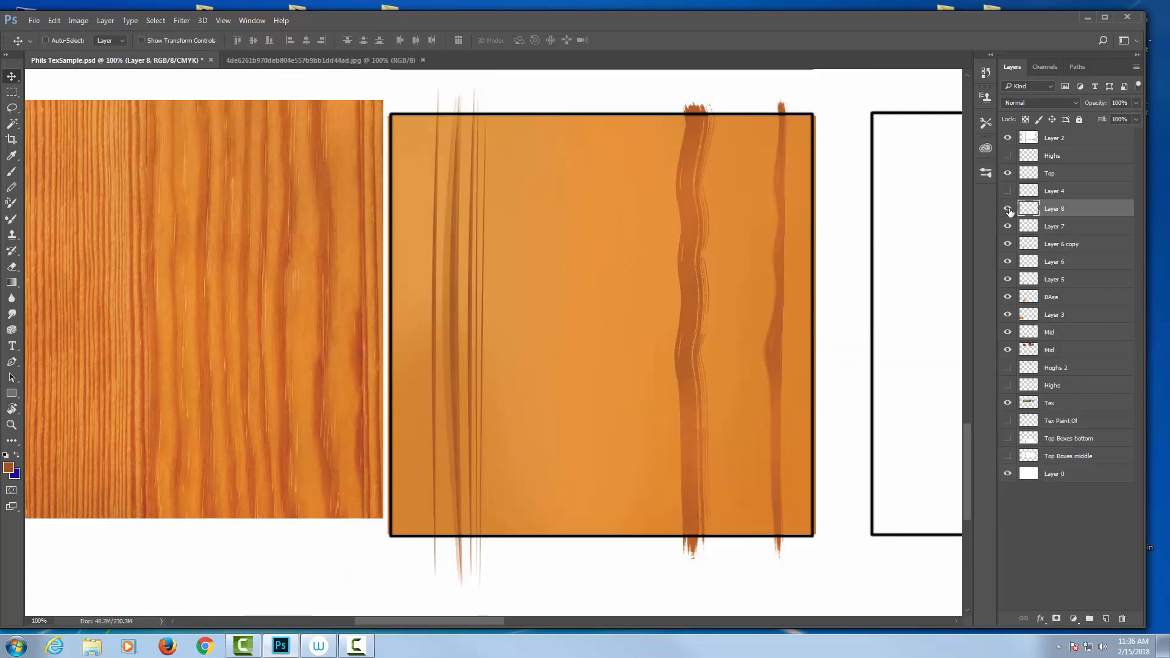
pyautogui.click(1007, 208)
pyautogui.click(1007, 208)
pyautogui.click(1007, 208)
pyautogui.click(1007, 208)
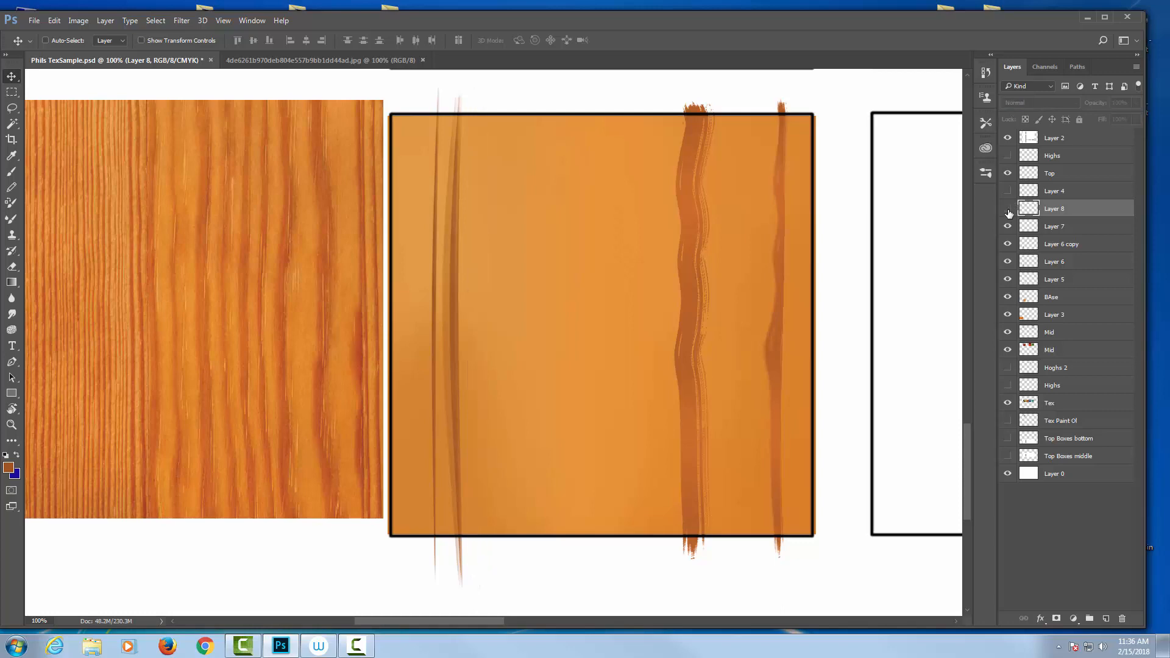
pyautogui.click(1008, 210)
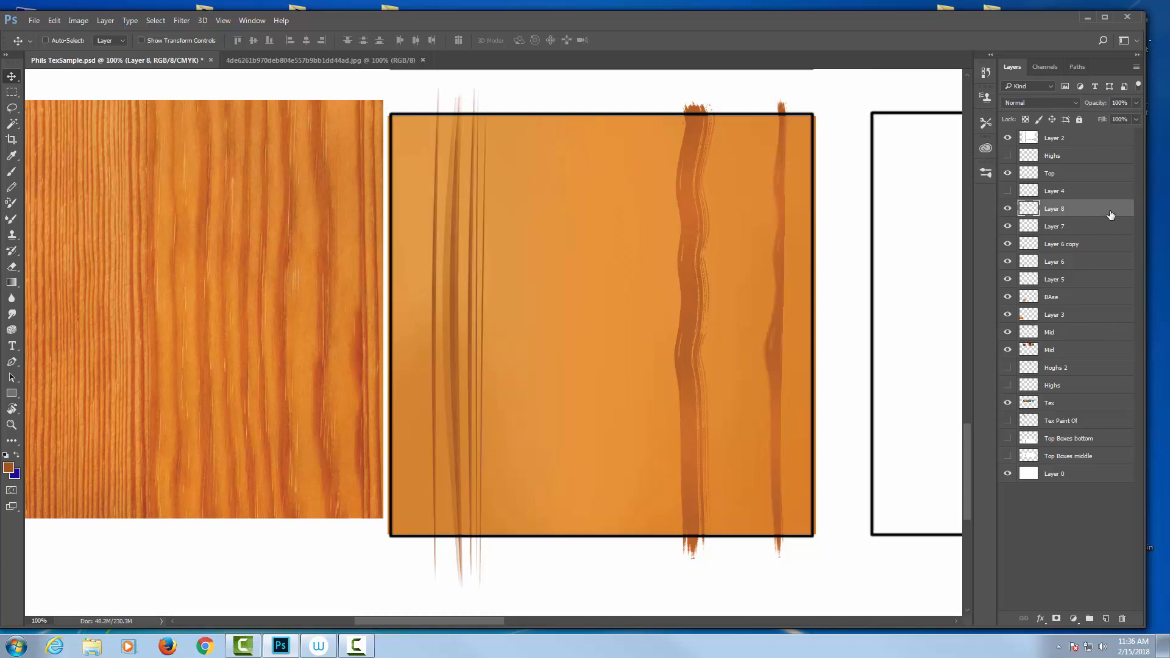
# Step: Duplicate the merged Layer 8 and move the copied group of grain lines right, toward the middle of the wood box
pyautogui.rightClick(1110, 214)
pyautogui.click(993, 126)
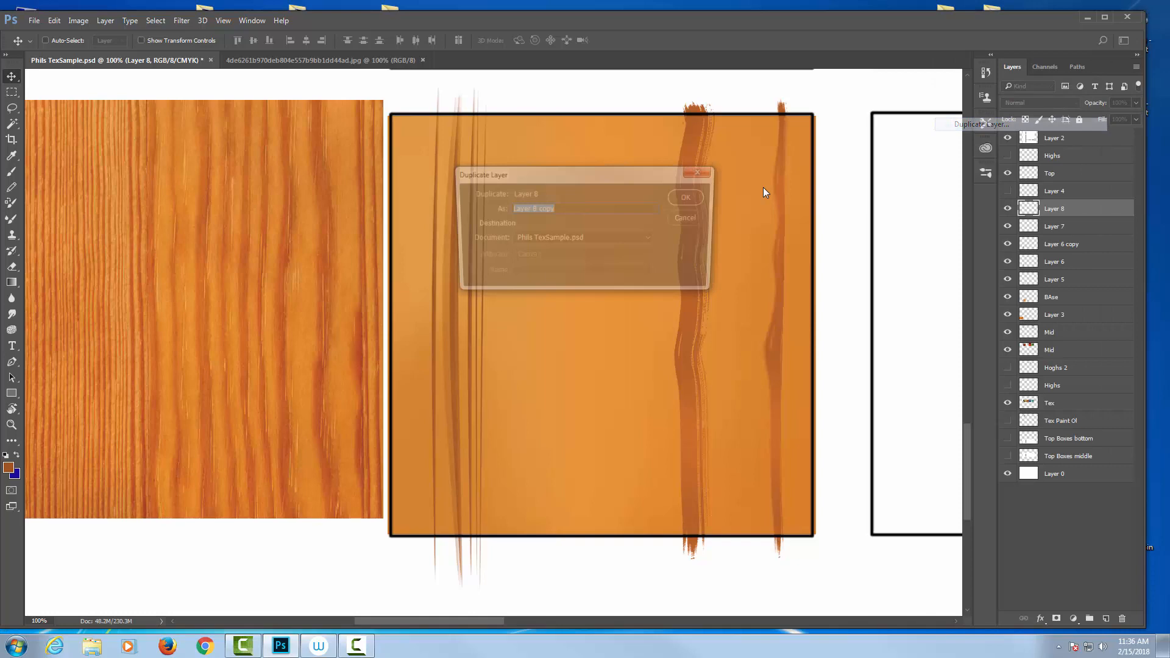
pyautogui.click(691, 197)
pyautogui.moveTo(495, 323); pyautogui.dragTo(577, 313)
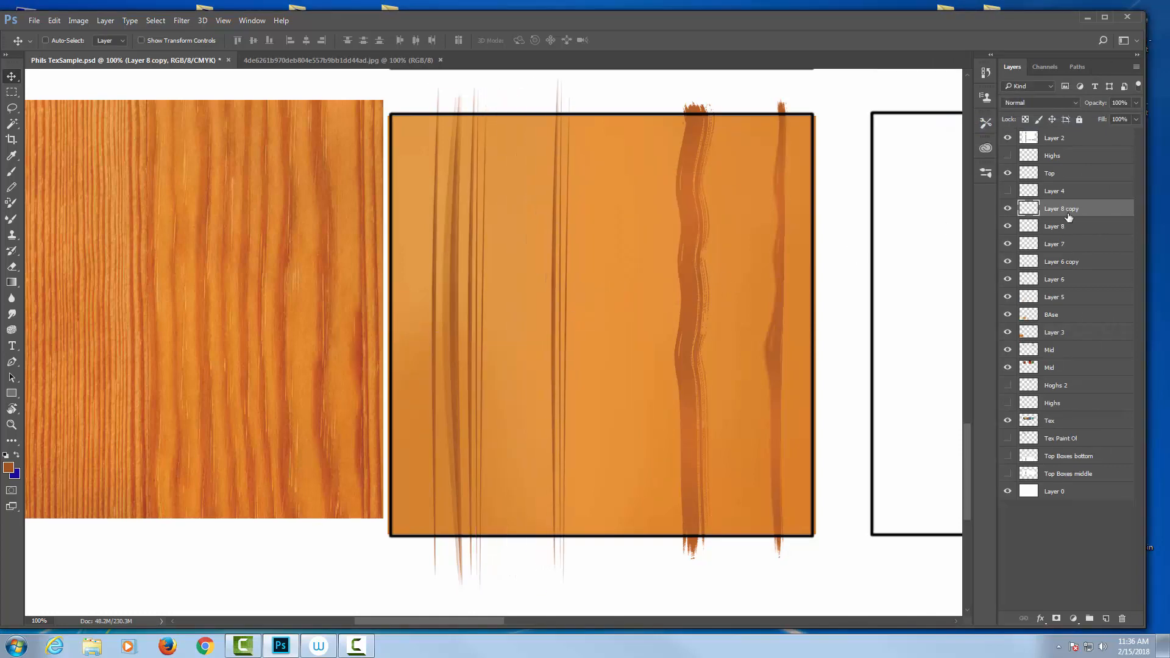
# Step: Duplicate Layer 8 copy and move the duplicated grain lines right, beside the thick wavy stroke
pyautogui.rightClick(1062, 206)
pyautogui.click(948, 133)
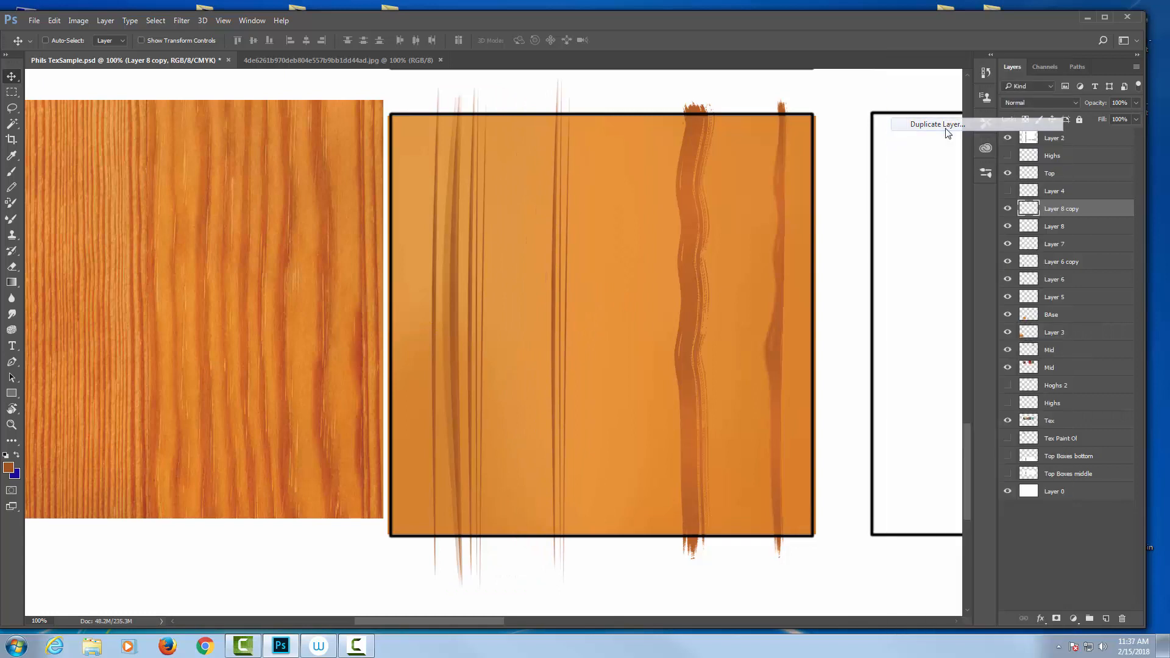
pyautogui.click(691, 196)
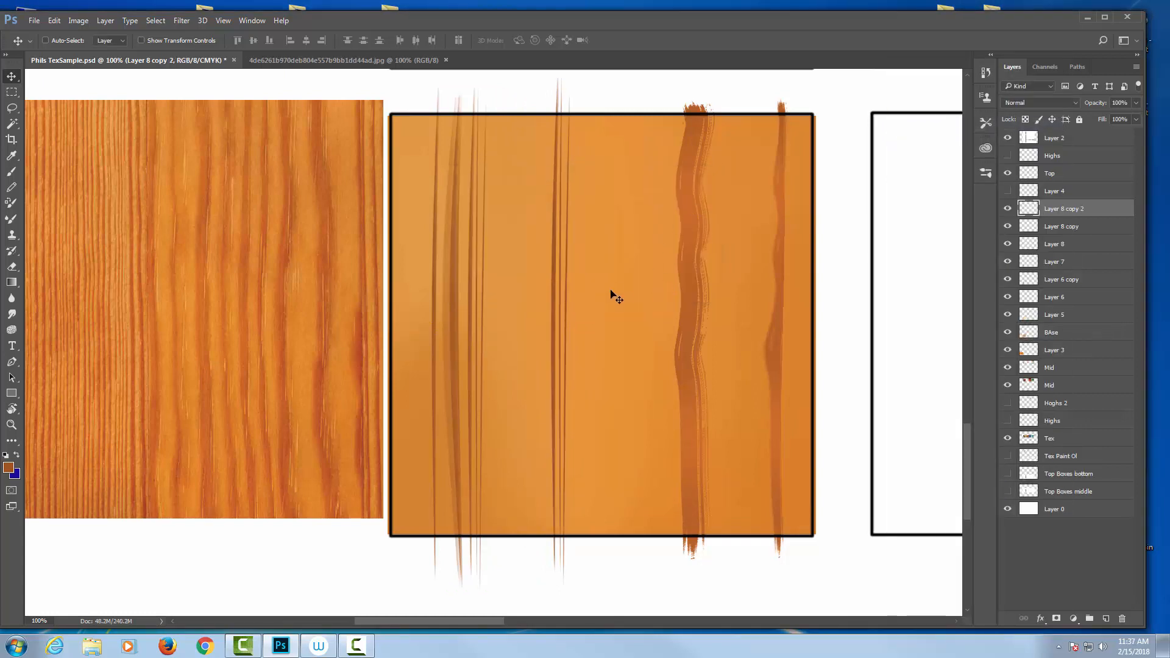
pyautogui.moveTo(611, 291); pyautogui.dragTo(714, 306)
# Step: Erase the leftmost line of the copy with a smaller eraser and move the remaining lines back beside the middle grain group
pyautogui.press('e')
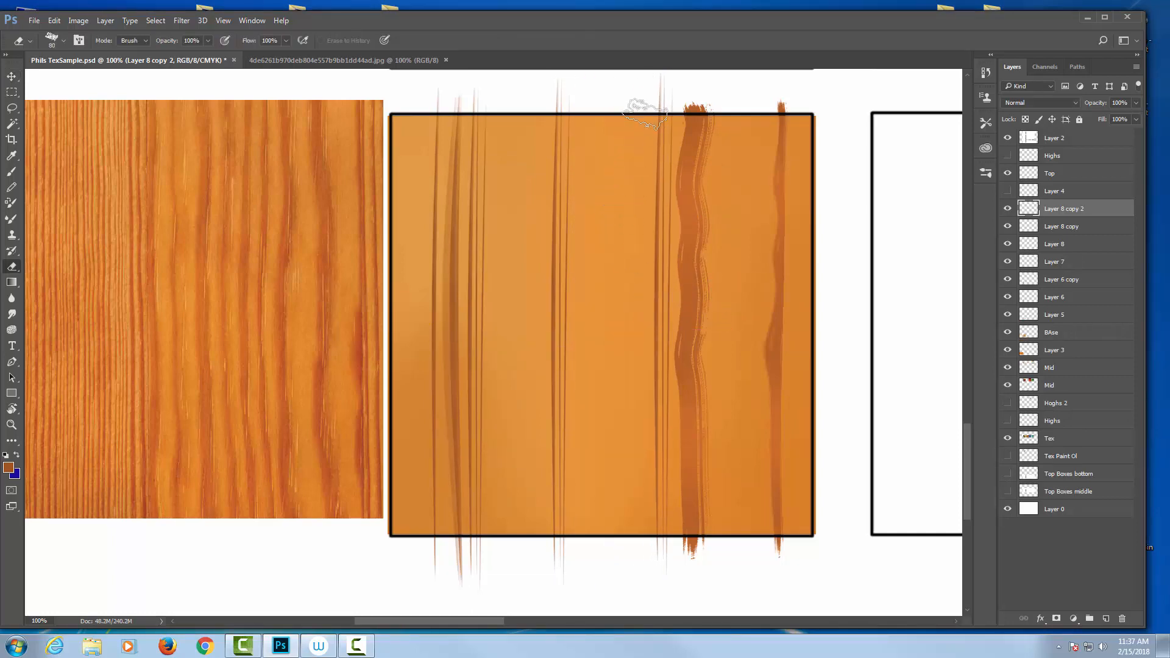
pyautogui.press('[')
pyautogui.press('[')
pyautogui.press('[')
pyautogui.press('[')
pyautogui.press('v')
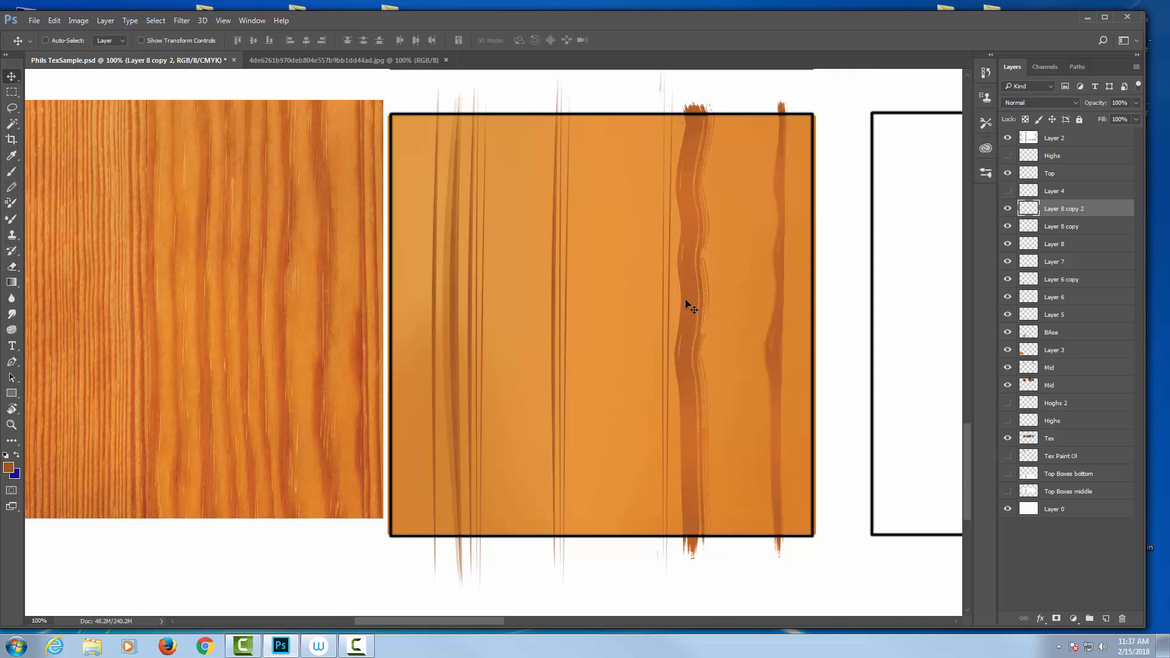
pyautogui.moveTo(689, 306); pyautogui.dragTo(585, 308)
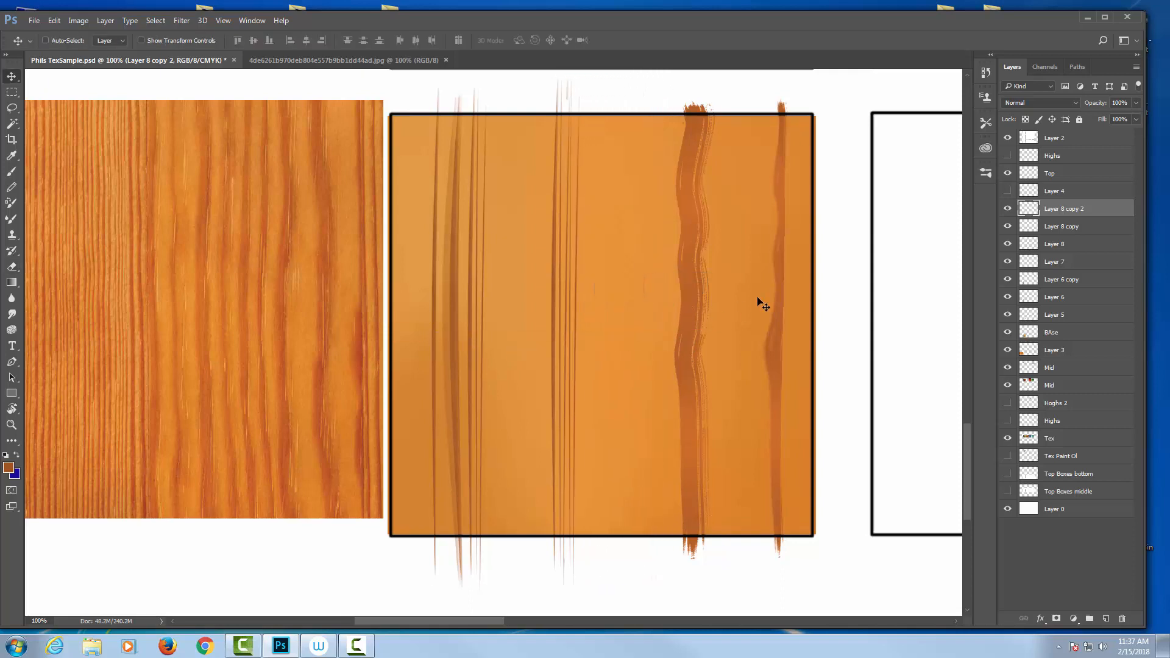
# Step: Merge Layer 8 copy 2 with Layer 8 copy and toggle the merged layer's visibility to check its lines
pyautogui.click(1077, 226)
pyautogui.press('Delete')
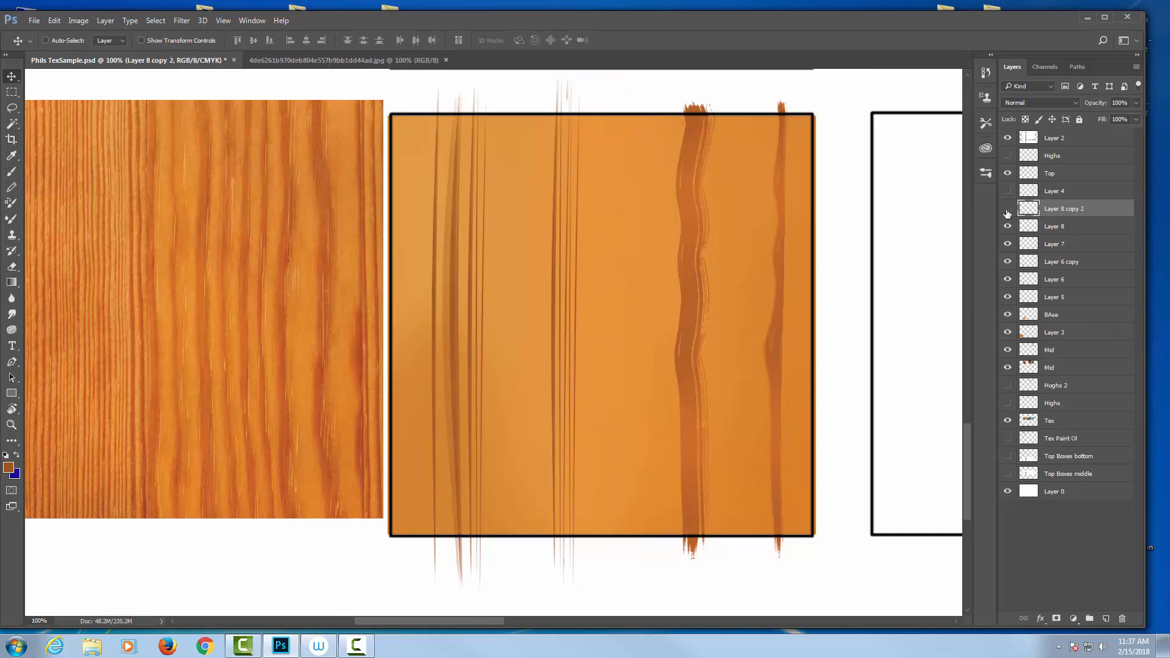
pyautogui.click(1008, 210)
# Step: Duplicate Layer 8 copy 2 and place the copy, narrowed, just right of the original middle grain lines
pyautogui.rightClick(1099, 213)
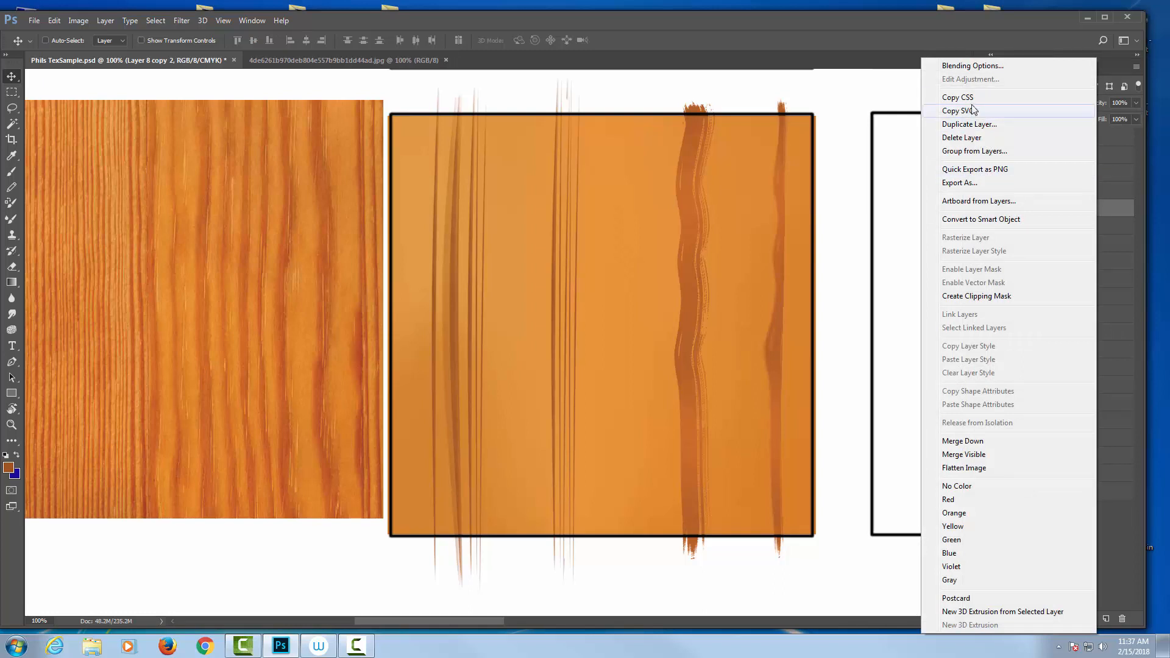
pyautogui.click(969, 124)
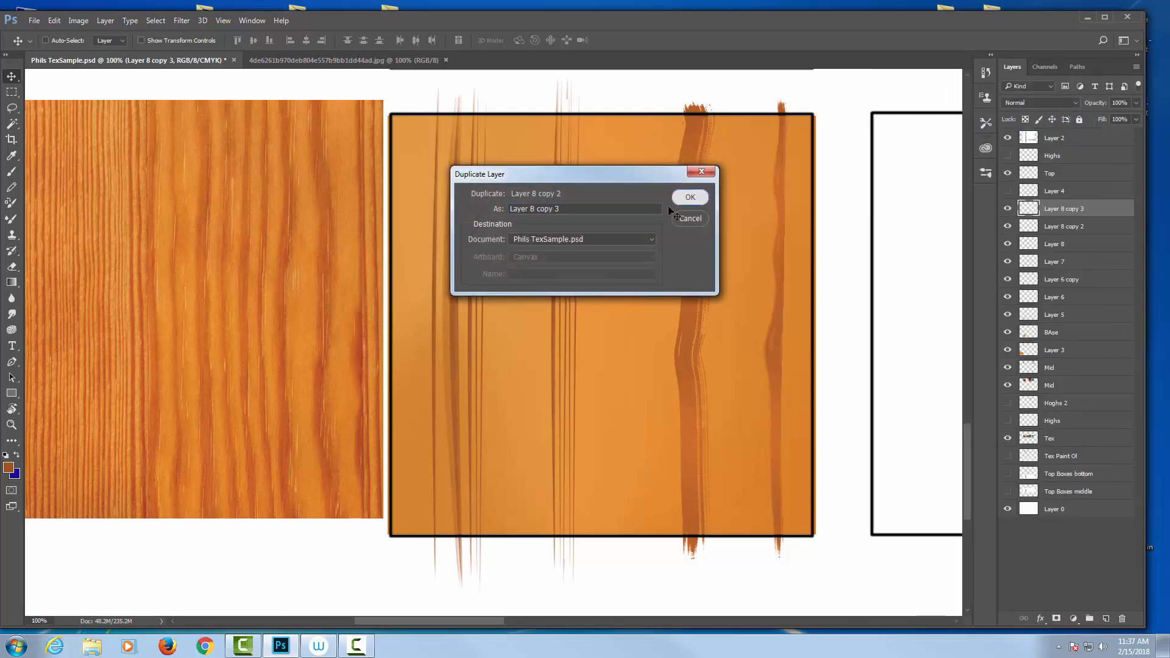
pyautogui.click(684, 197)
pyautogui.moveTo(605, 283)
pyautogui.mouseDown()
pyautogui.moveTo(647, 279)
pyautogui.moveTo(563, 283)
pyautogui.moveTo(640, 283)
pyautogui.mouseUp()
pyautogui.press('ctrl')
pyautogui.hotkey('ctrl', 't')
pyautogui.moveTo(625, 333)
pyautogui.mouseDown()
pyautogui.moveTo(574, 339)
pyautogui.moveTo(594, 342)
pyautogui.mouseUp()
pyautogui.press('Return')
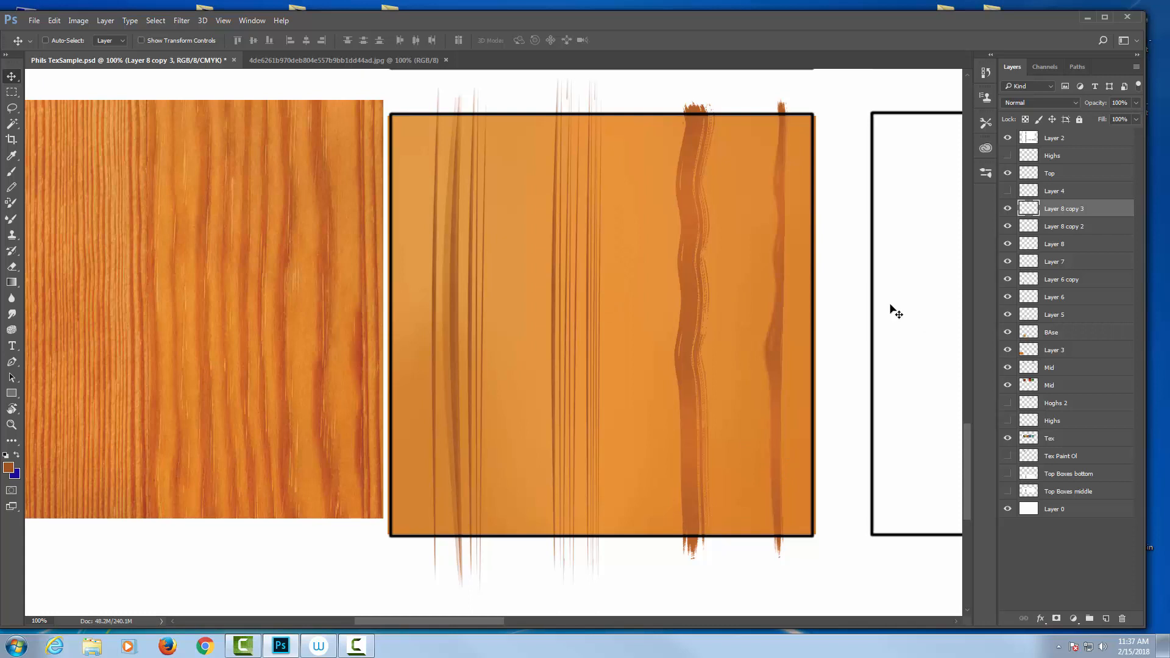
# Step: Merge Layer 8 copy 3 with Layer 8 copy 2 and toggle the merged layer's visibility to check its lines
pyautogui.keyDown('shift'); pyautogui.click(1077, 227); pyautogui.keyUp('shift')
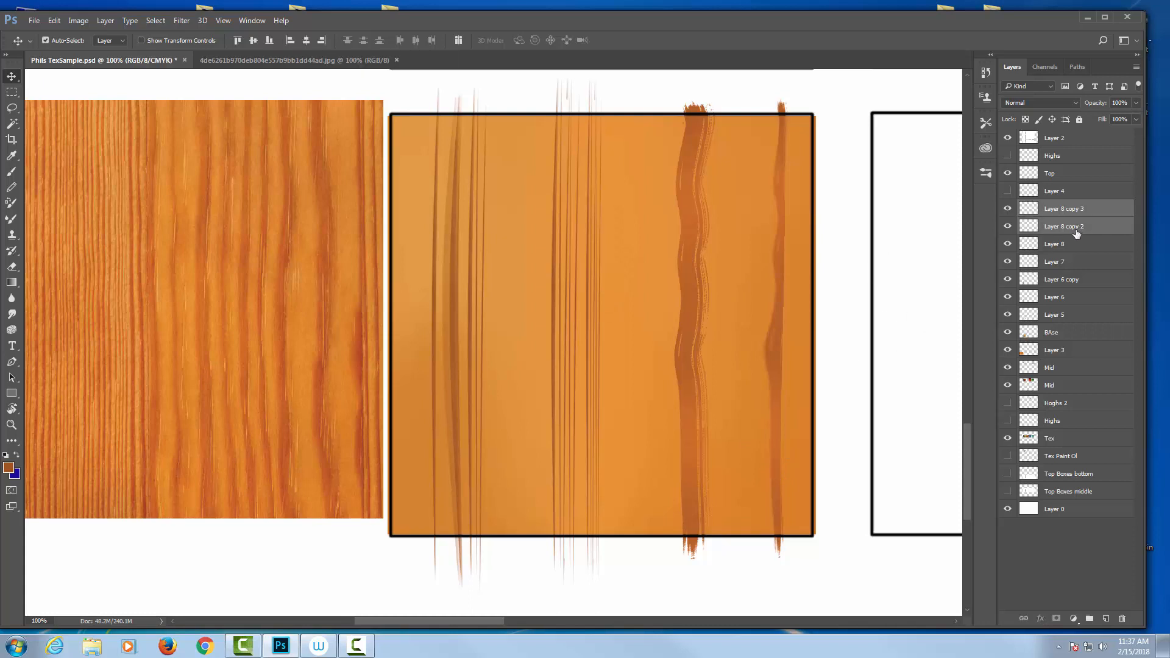
pyautogui.hotkey('ctrl', 't')
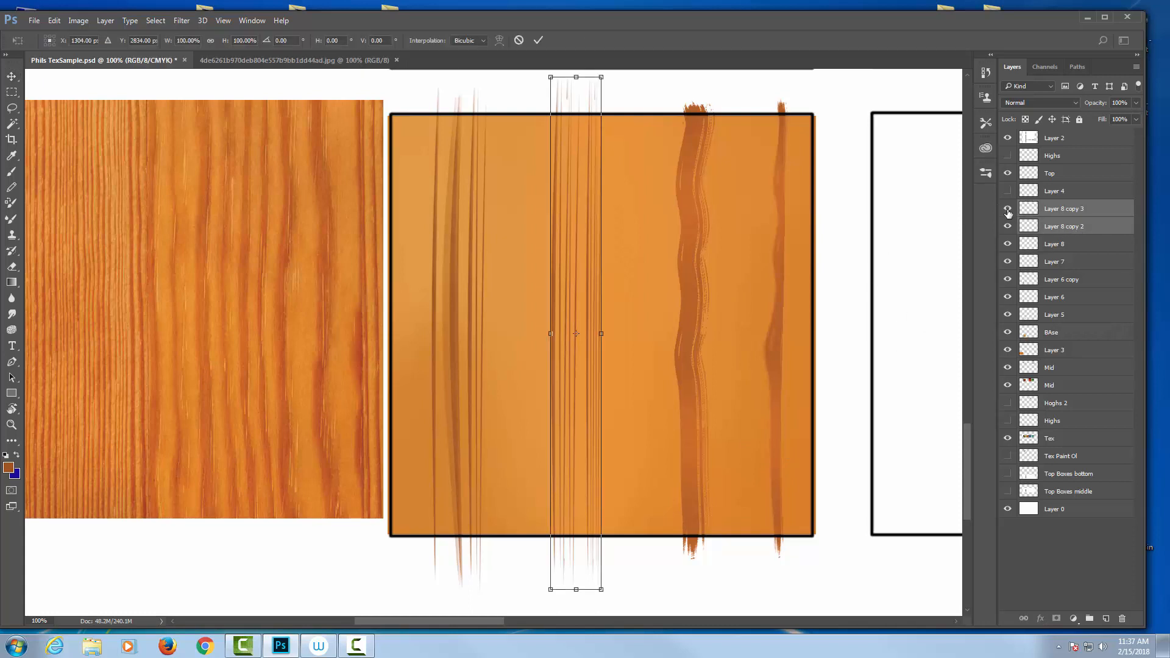
pyautogui.press('Return')
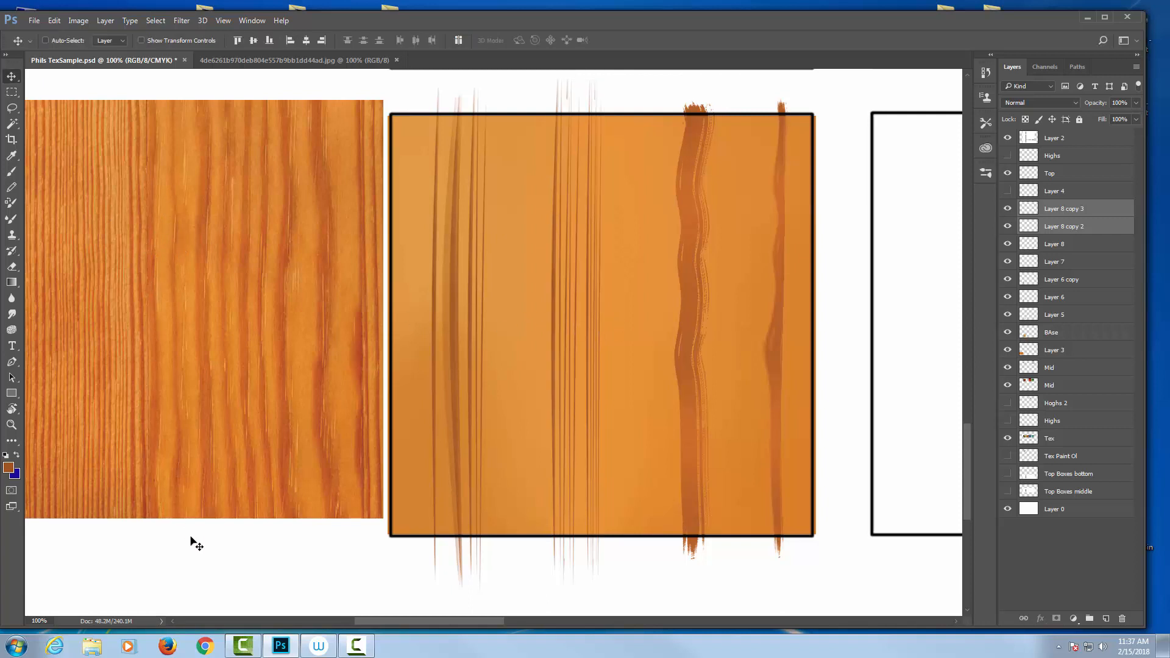
pyautogui.click(1008, 209)
pyautogui.click(1008, 209)
pyautogui.keyDown('ctrl'); pyautogui.click(1072, 227); pyautogui.keyUp('ctrl')
pyautogui.rightClick(1070, 210)
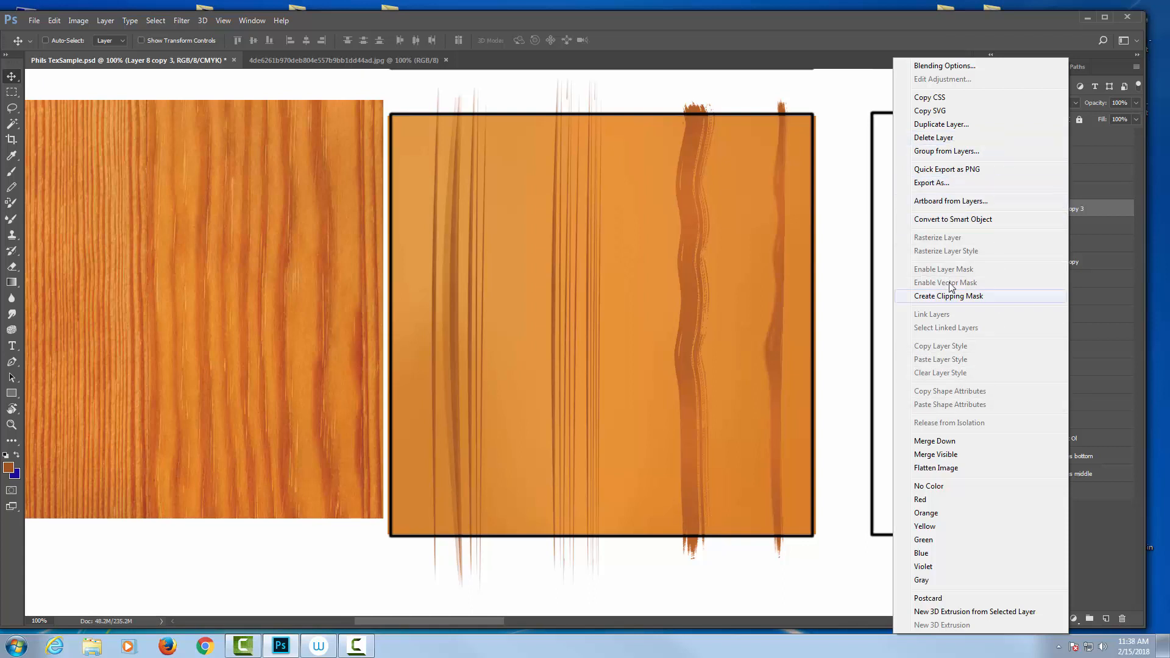
pyautogui.click(1089, 221)
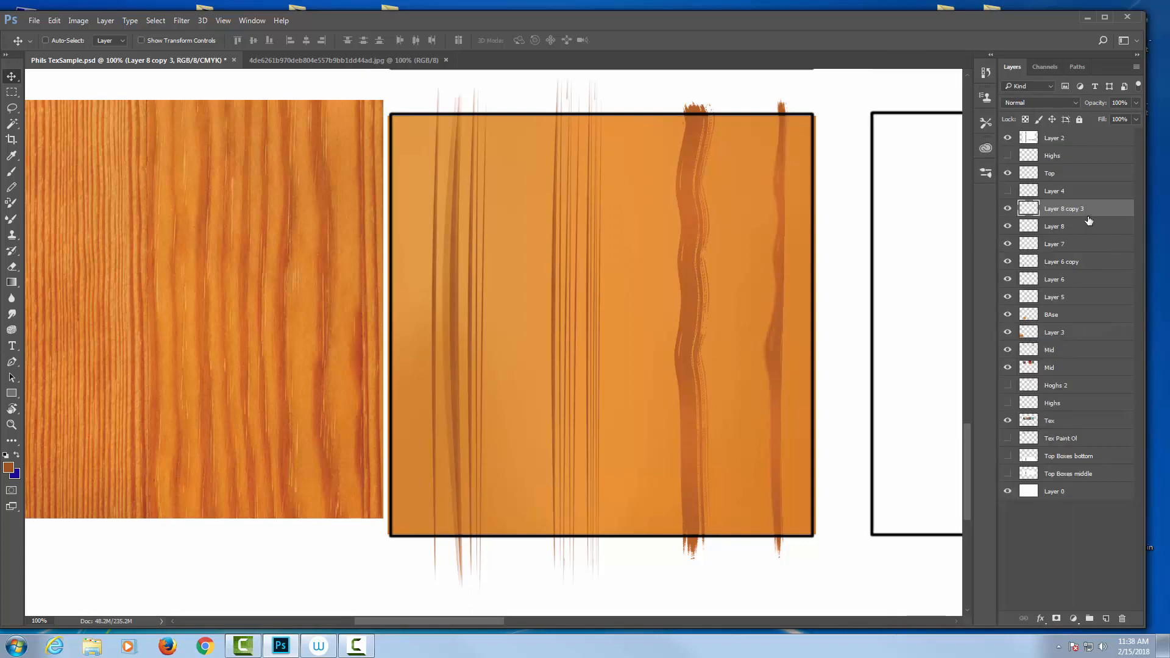
pyautogui.click(1007, 208)
pyautogui.click(1007, 208)
# Step: Duplicate Layer 8 copy 3 and move the copy right, between the middle grain lines and the thick wavy stroke
pyautogui.rightClick(1088, 212)
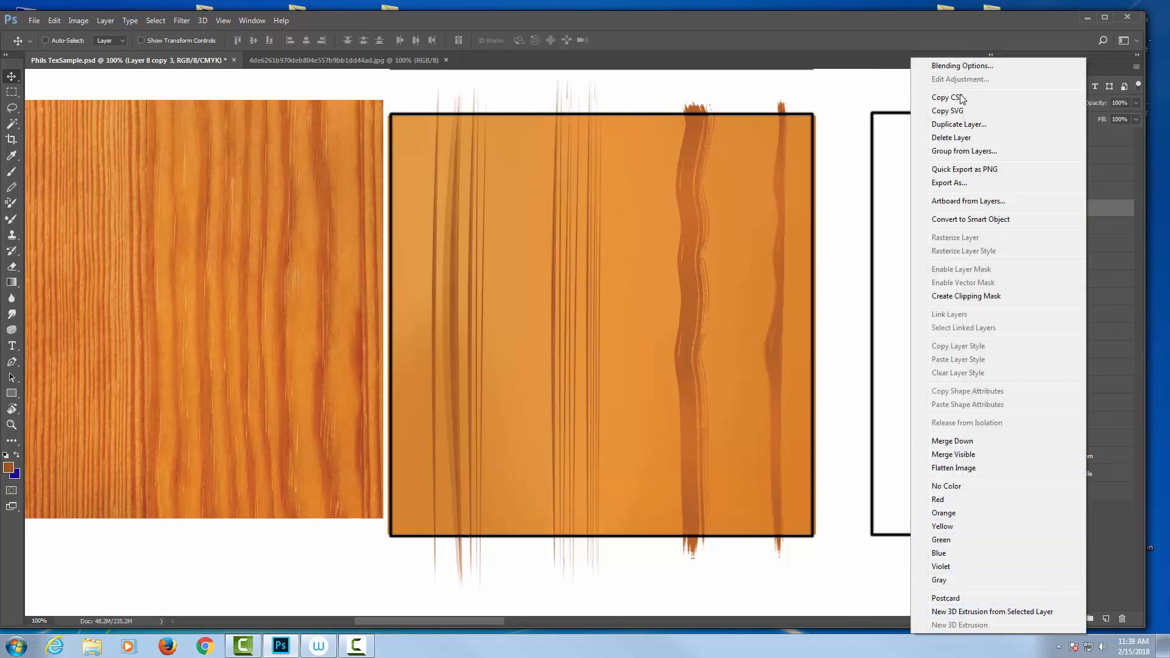
pyautogui.click(968, 124)
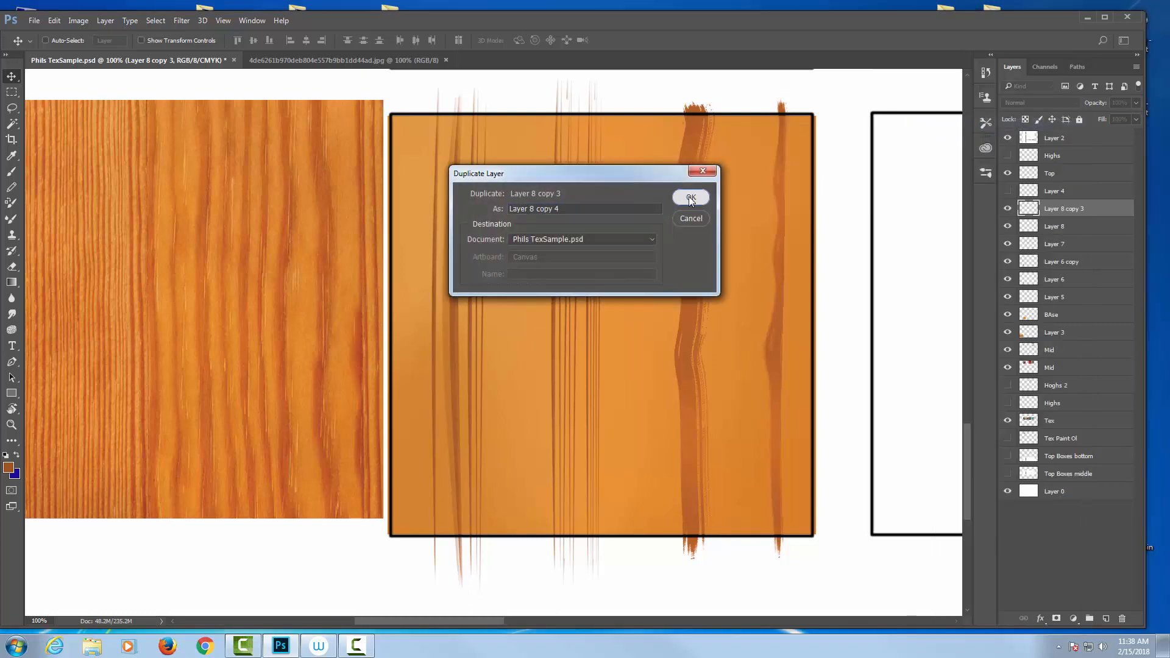
pyautogui.click(689, 197)
pyautogui.moveTo(591, 299); pyautogui.dragTo(653, 293)
# Step: Mirror the copied grain group horizontally, reposition it beside the middle lines and tilt it slightly clockwise
pyautogui.hotkey('ctrl', 't')
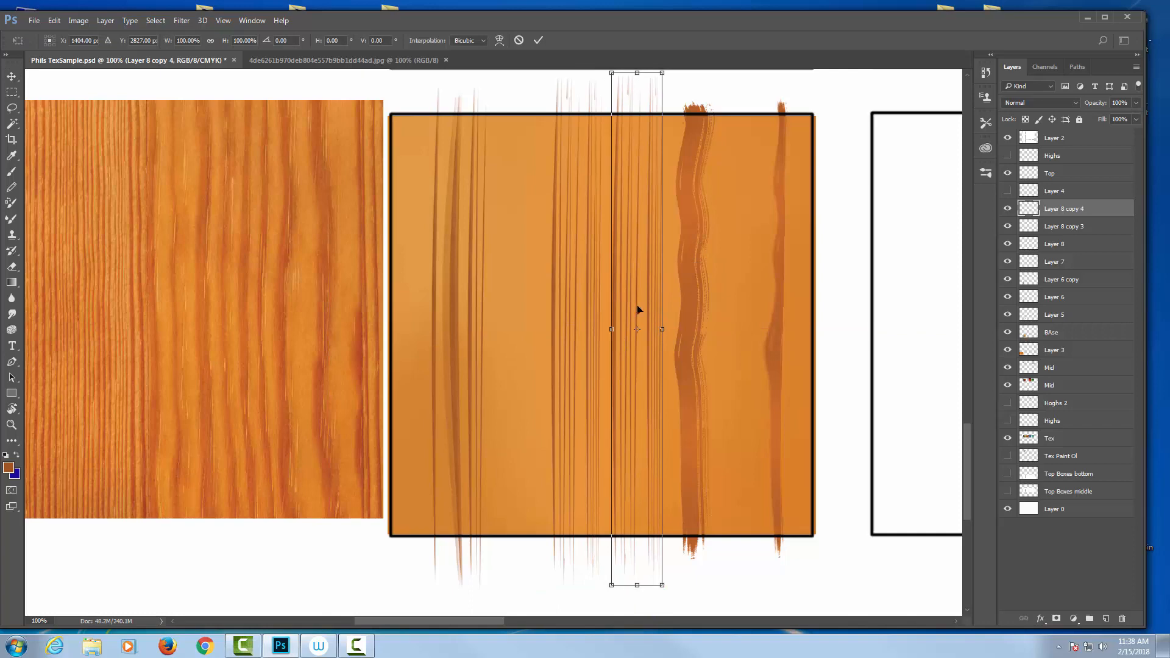
pyautogui.moveTo(663, 330); pyautogui.dragTo(569, 330)
pyautogui.moveTo(602, 284); pyautogui.dragTo(643, 282)
pyautogui.moveTo(688, 232); pyautogui.dragTo(687, 239)
pyautogui.press('Return')
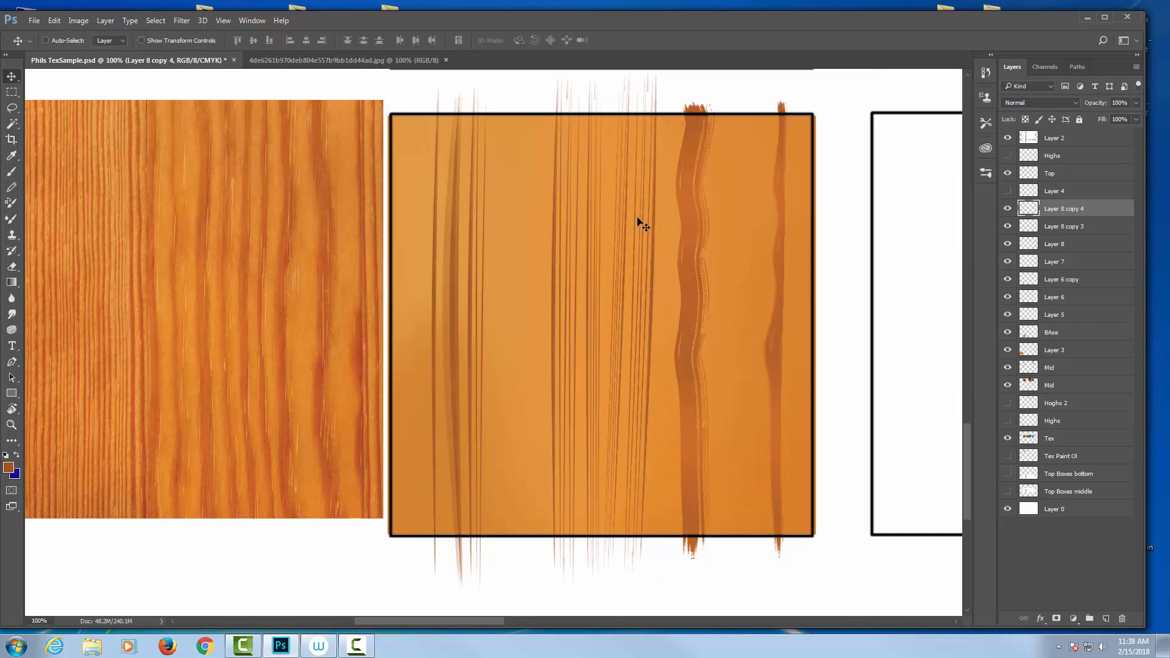
# Step: Merge Layer 8 copy 4 with Layer 8 copy 3 and toggle the merged layer's visibility to check its lines
pyautogui.keyDown('shift'); pyautogui.click(1059, 227); pyautogui.keyUp('shift')
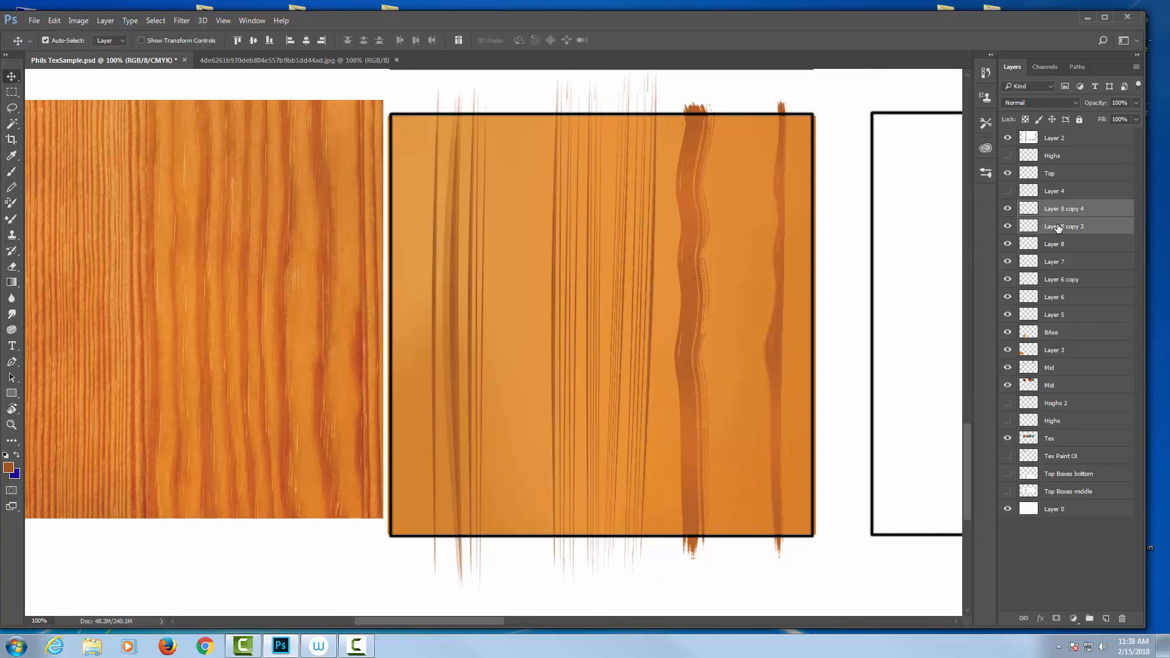
pyautogui.hotkey('ctrl', 'e')
pyautogui.click(1007, 208)
pyautogui.click(1007, 209)
pyautogui.click(1007, 209)
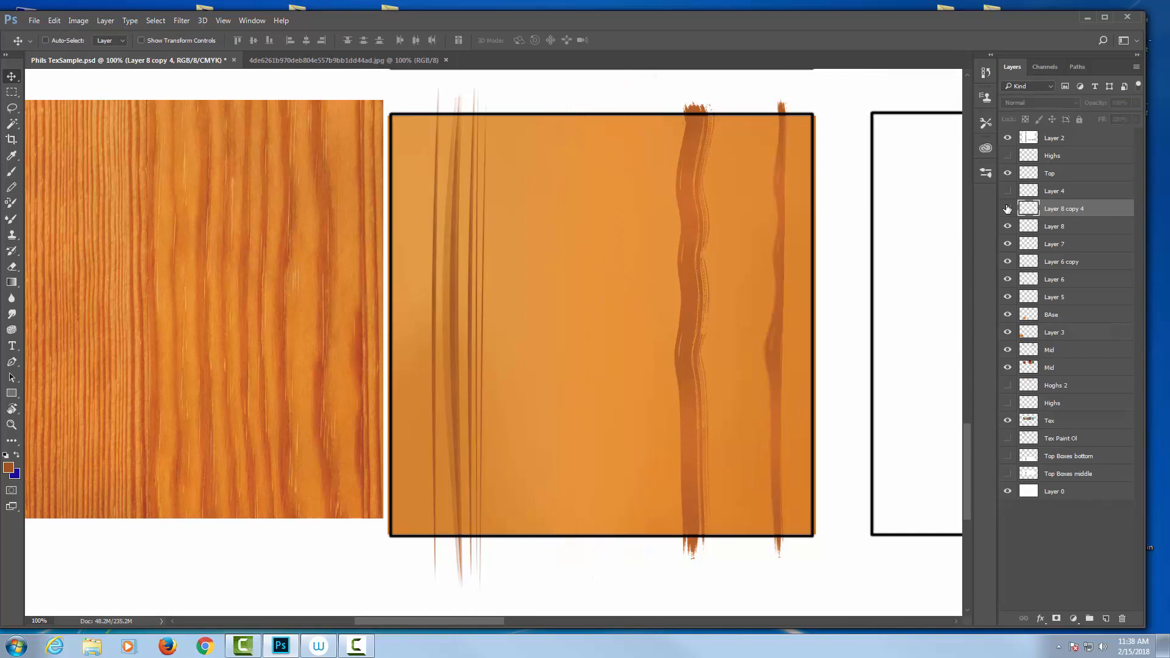
pyautogui.click(1008, 208)
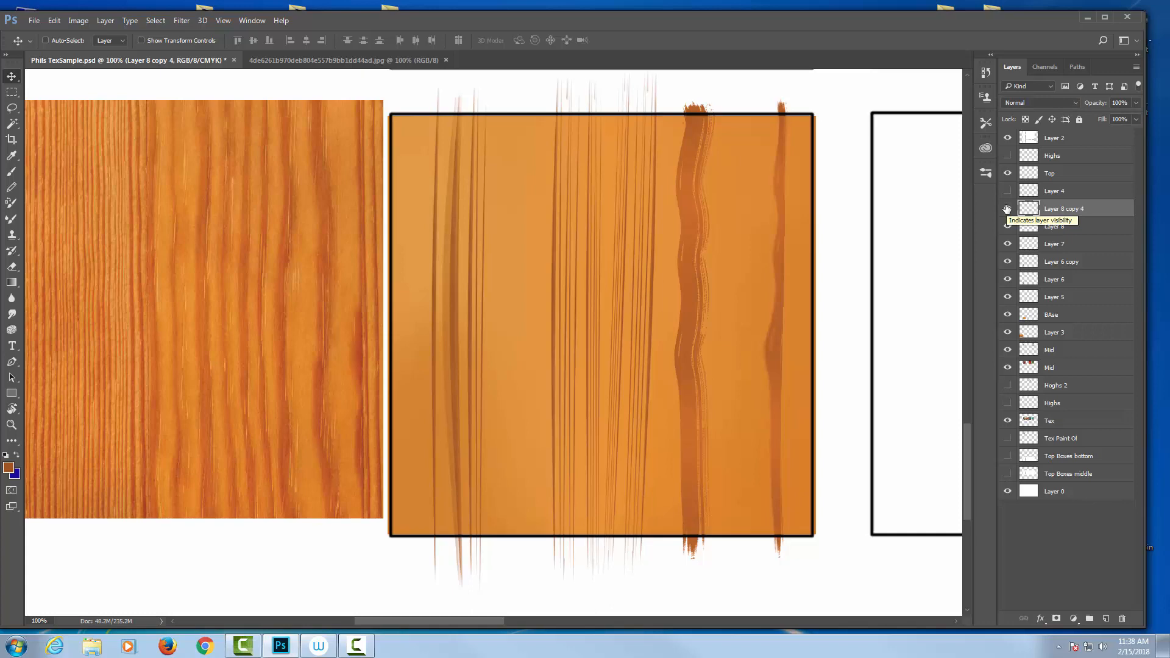
# Step: Warp the merged middle grain group so its left lines bow outward low down and inward higher up
pyautogui.hotkey('ctrl', 't')
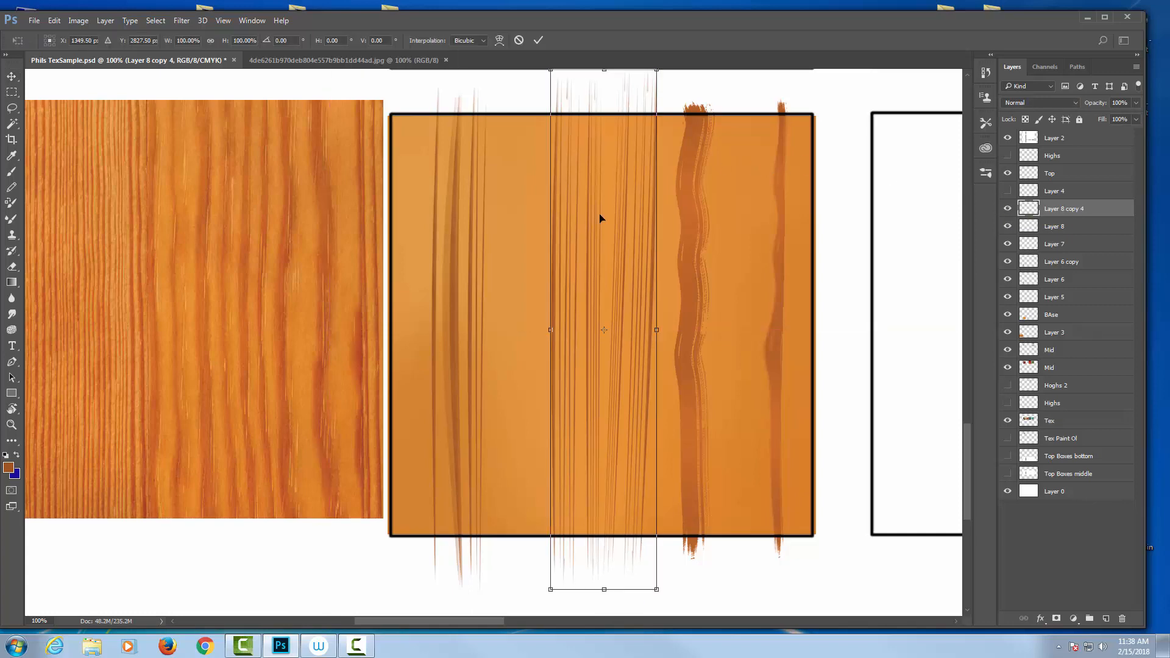
pyautogui.rightClick(588, 223)
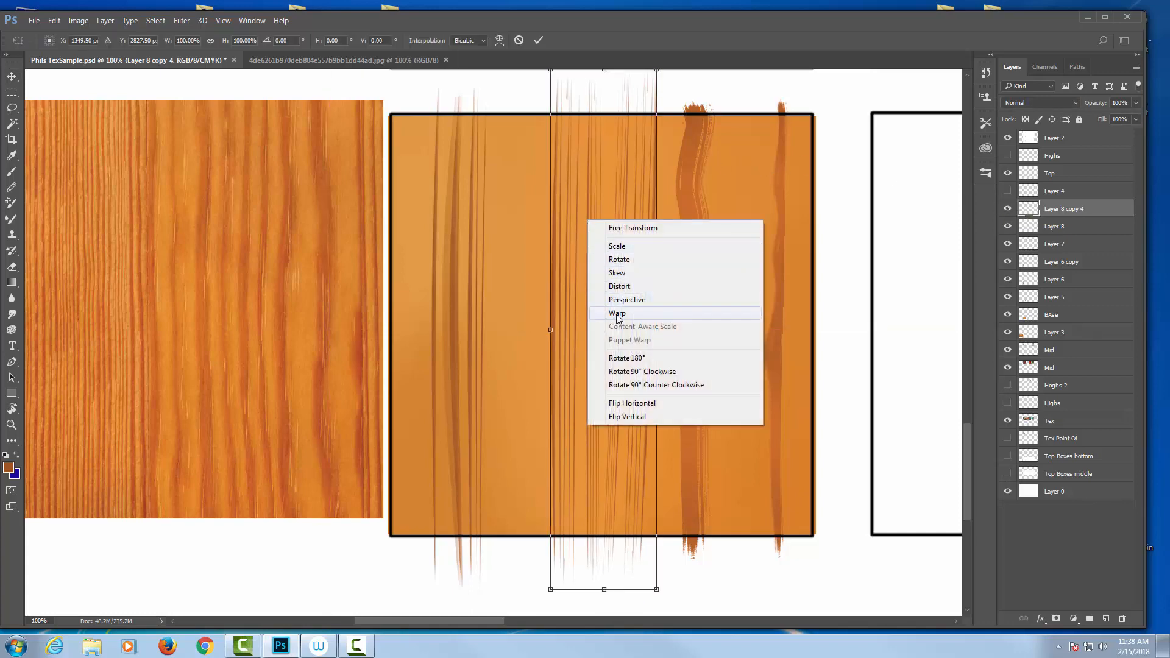
pyautogui.click(617, 313)
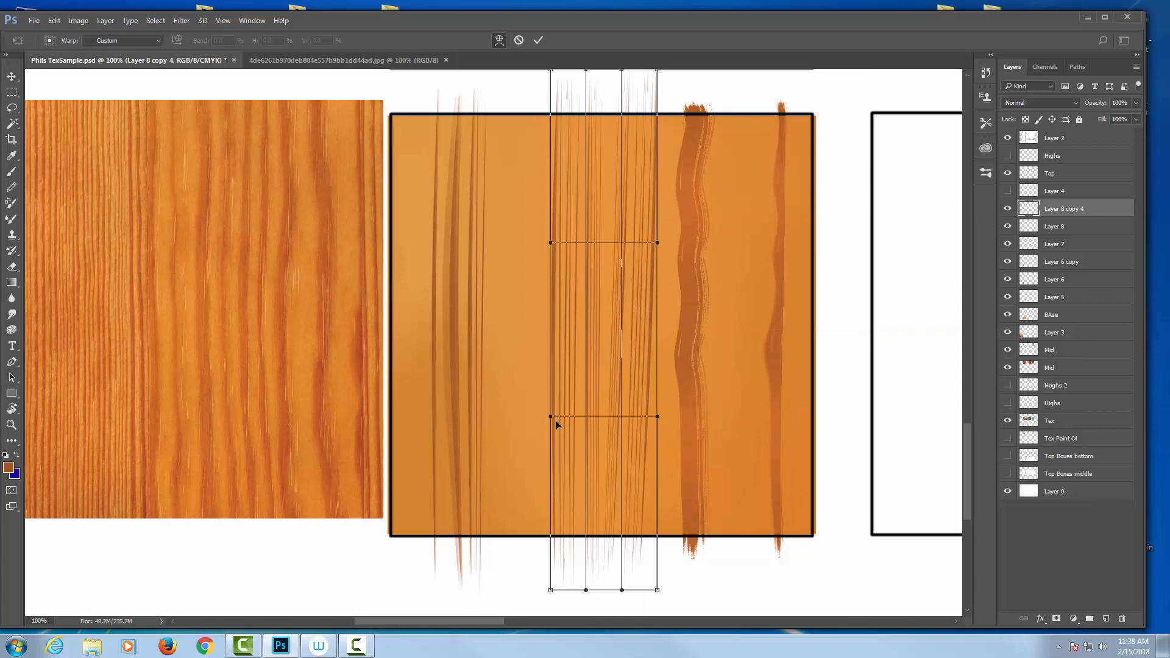
pyautogui.moveTo(548, 415); pyautogui.dragTo(517, 410)
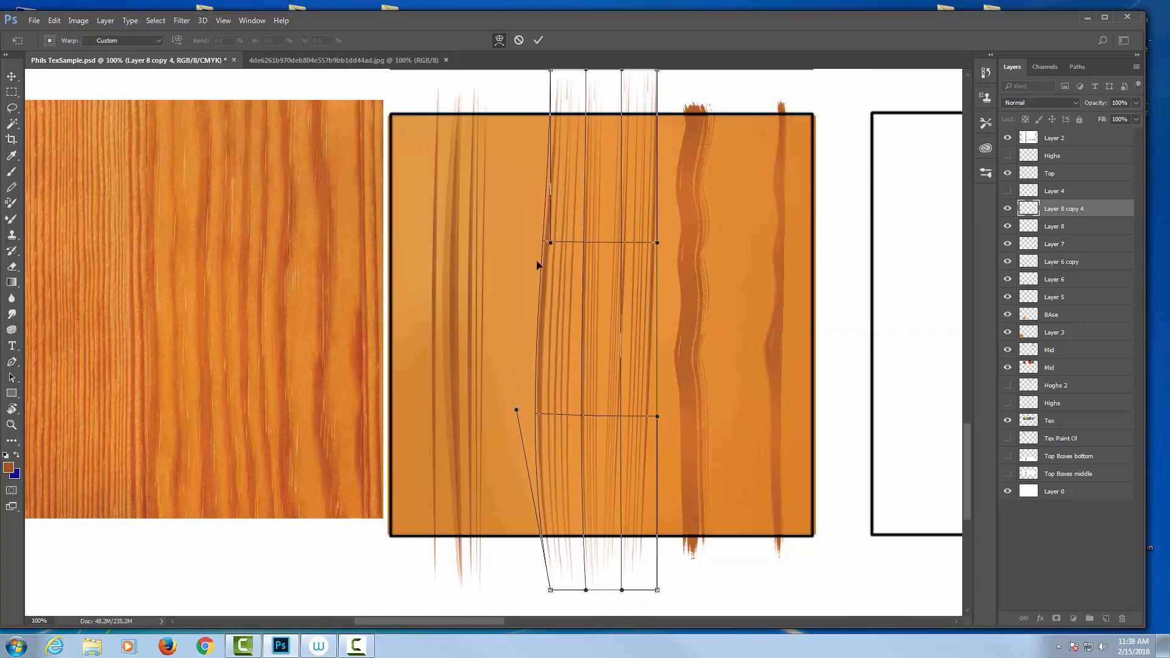
pyautogui.moveTo(549, 243); pyautogui.dragTo(586, 246)
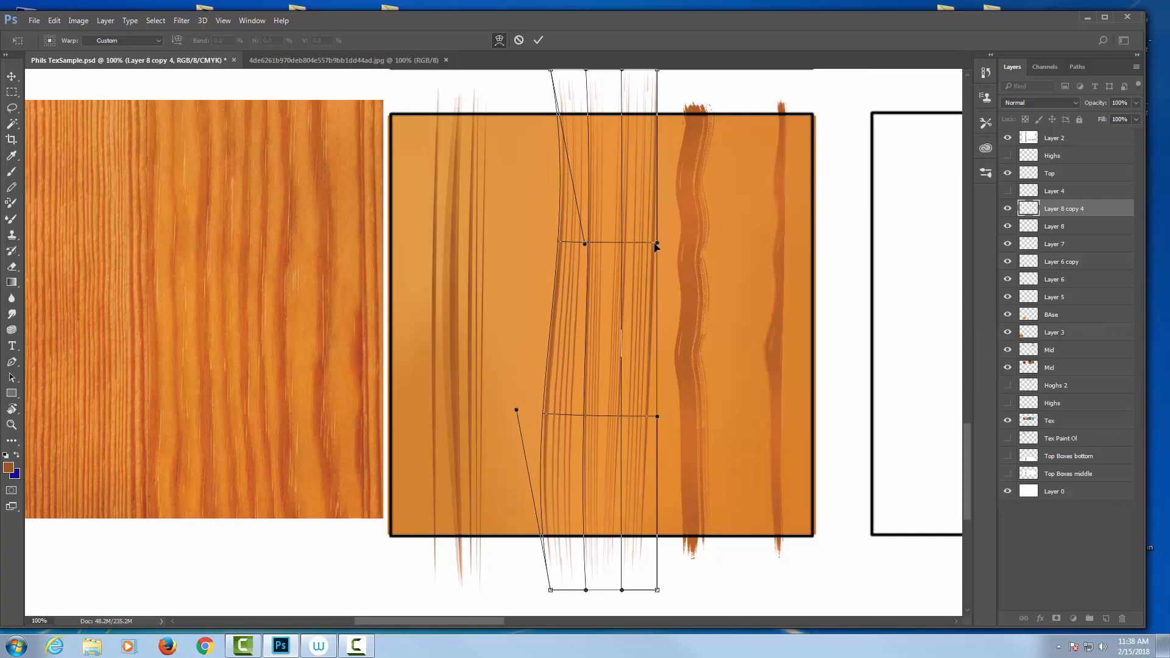
pyautogui.moveTo(657, 242); pyautogui.dragTo(640, 123)
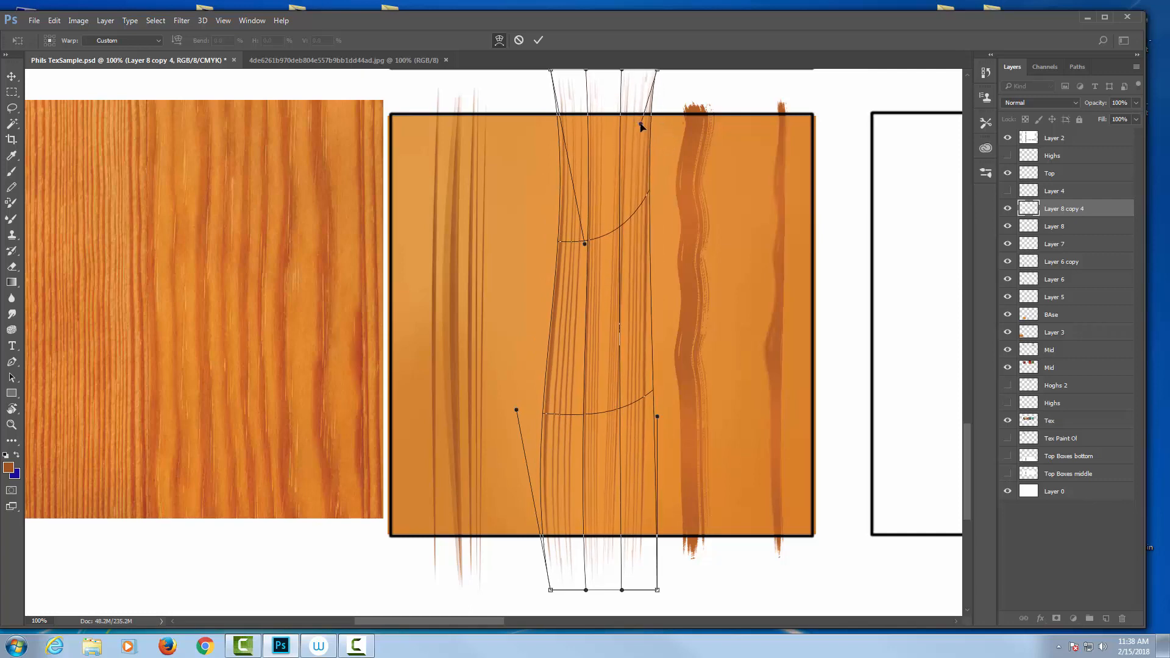
pyautogui.press('Return')
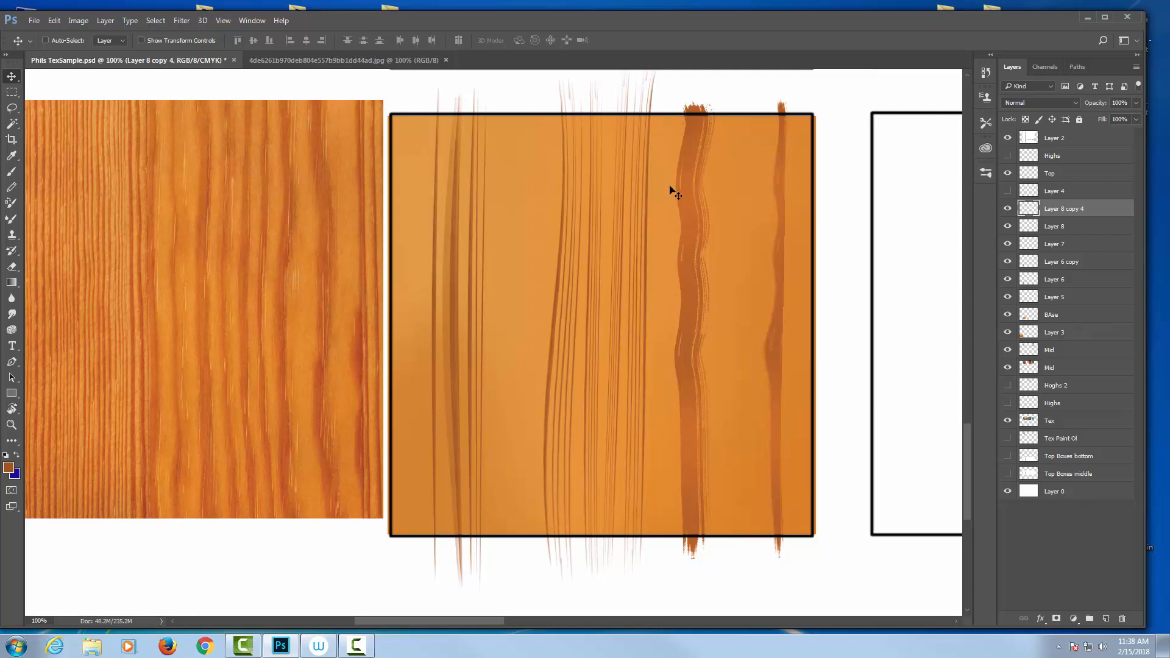
# Step: Select the rightmost lines of the middle grain group with a rectangular marquee and warp their upper part into a slight bend
pyautogui.press('l')
pyautogui.press('m')
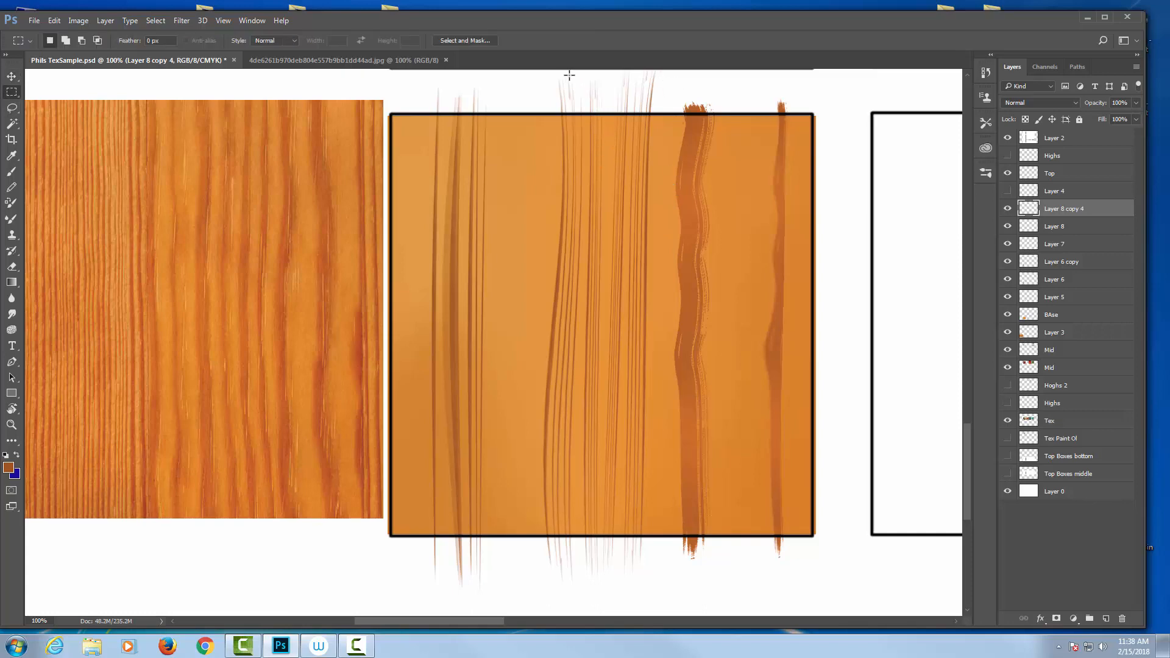
pyautogui.moveTo(616, 82); pyautogui.dragTo(662, 575)
pyautogui.moveTo(610, 97); pyautogui.dragTo(659, 589)
pyautogui.hotkey('ctrl', 't')
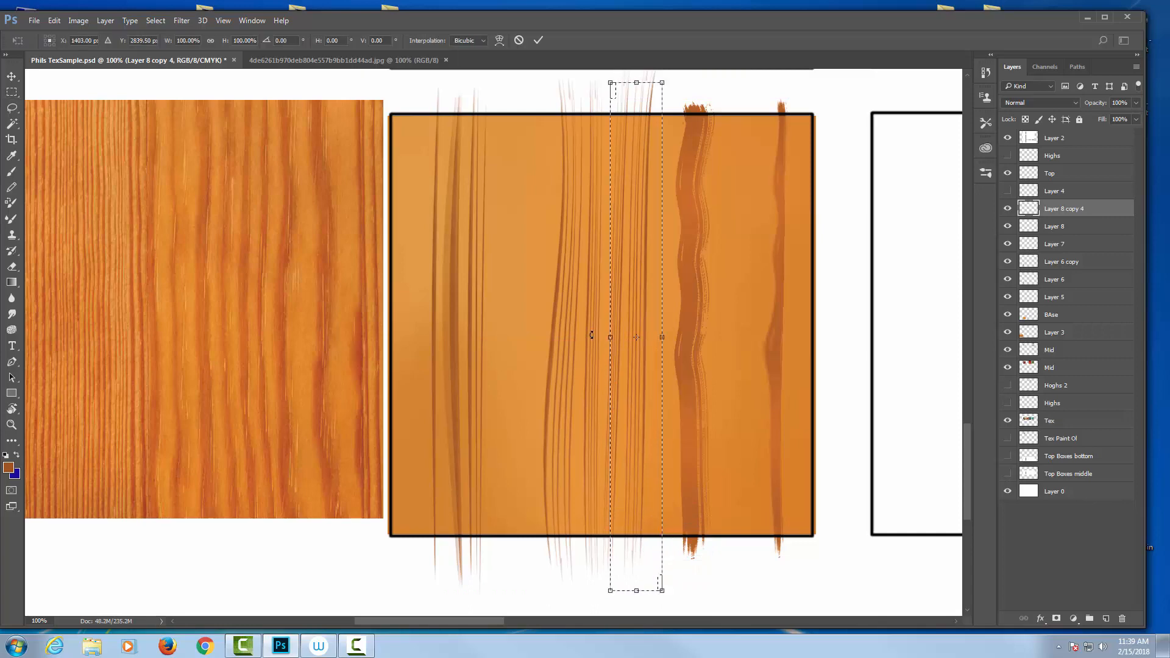
pyautogui.rightClick(624, 295)
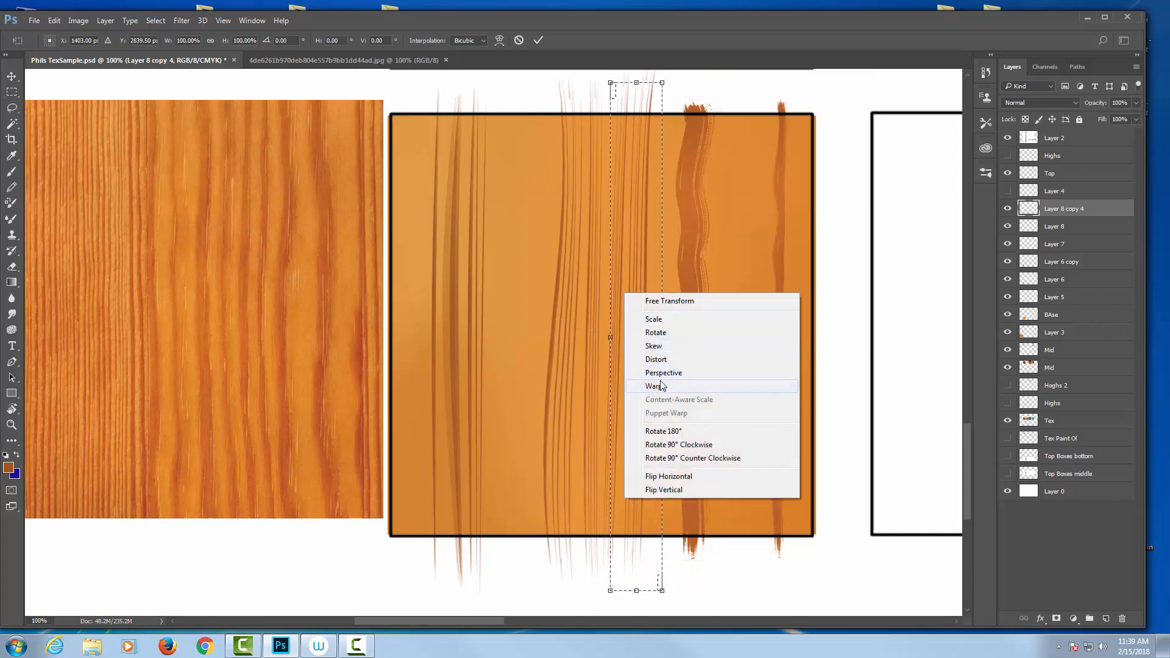
pyautogui.click(660, 388)
pyautogui.moveTo(640, 230); pyautogui.dragTo(649, 219)
pyautogui.moveTo(623, 161); pyautogui.dragTo(611, 150)
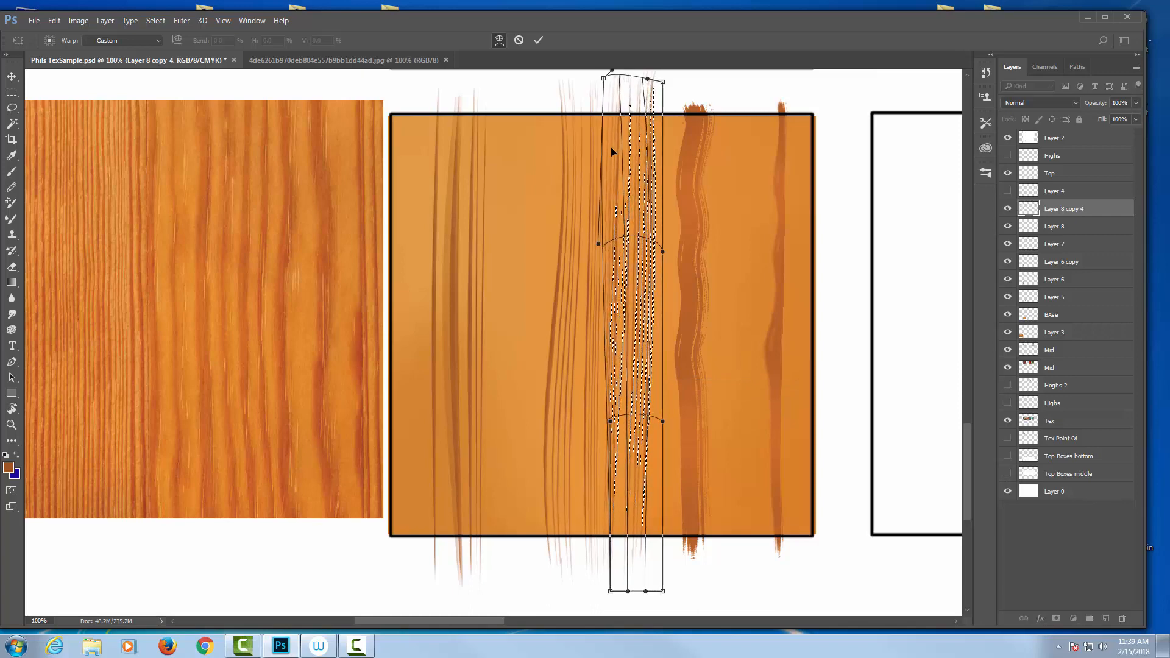
# Step: Warp the copied thin grain strokes so their left side bulges outward and their lower right end flares, and deselect them
pyautogui.moveTo(610, 421); pyautogui.dragTo(601, 424)
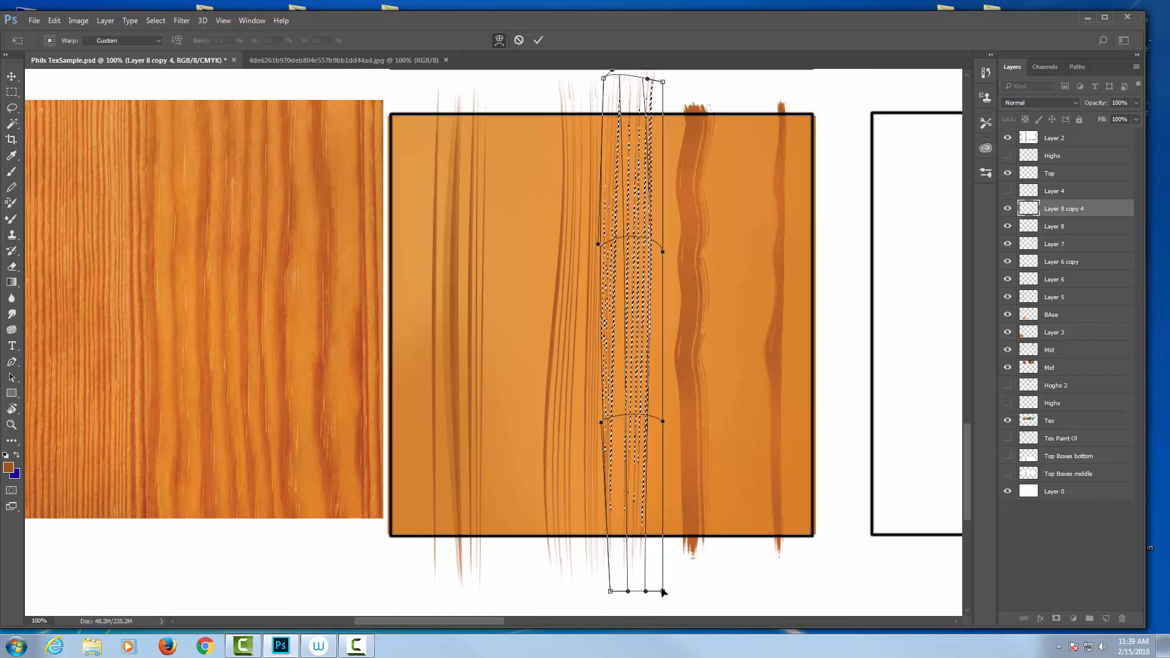
pyautogui.moveTo(661, 591); pyautogui.dragTo(795, 533)
pyautogui.press('Return')
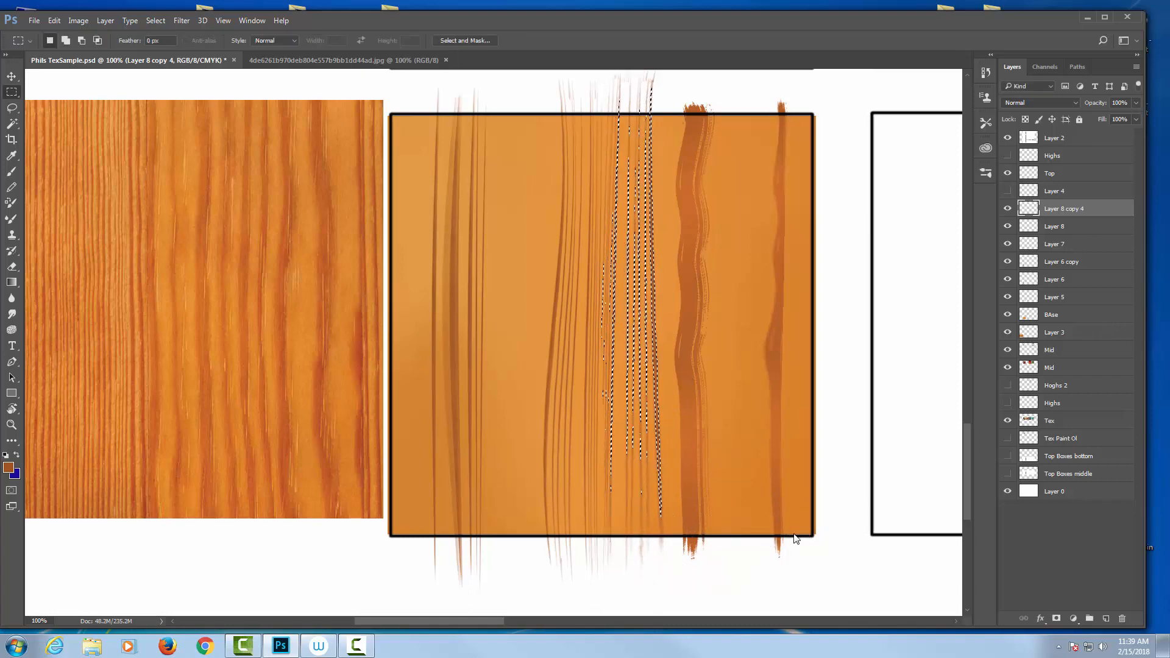
pyautogui.hotkey('ctrl', 'd')
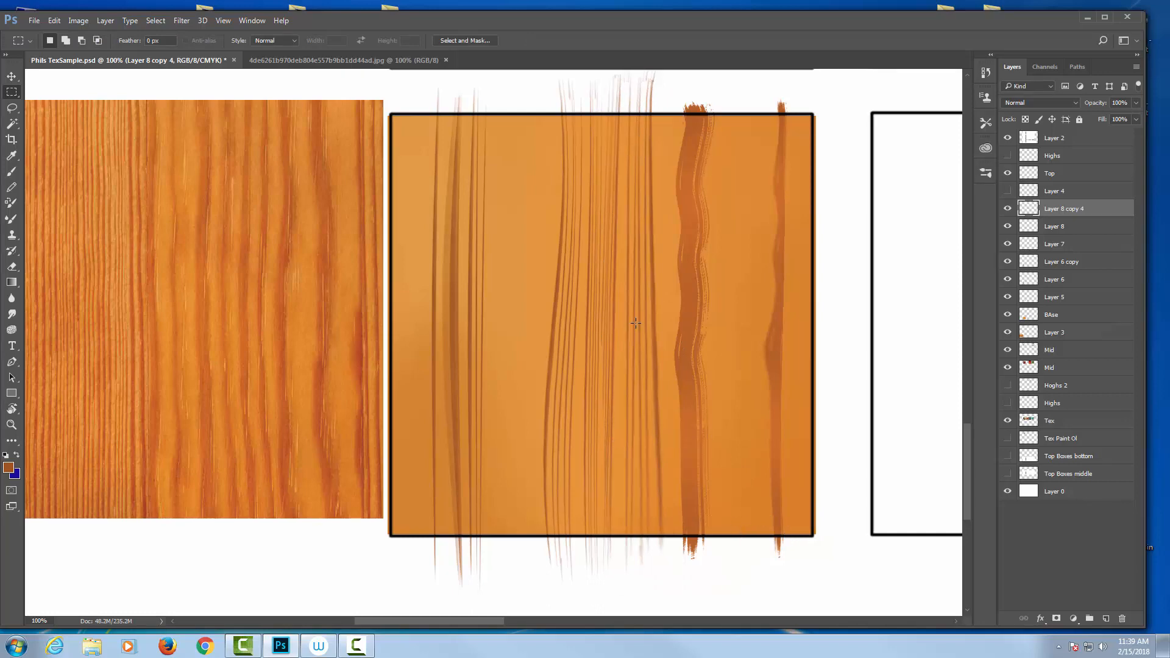
# Step: Lower the opacity of Layer 8 copy 4 to 71% and merge it with Layer 8
pyautogui.click(1135, 103)
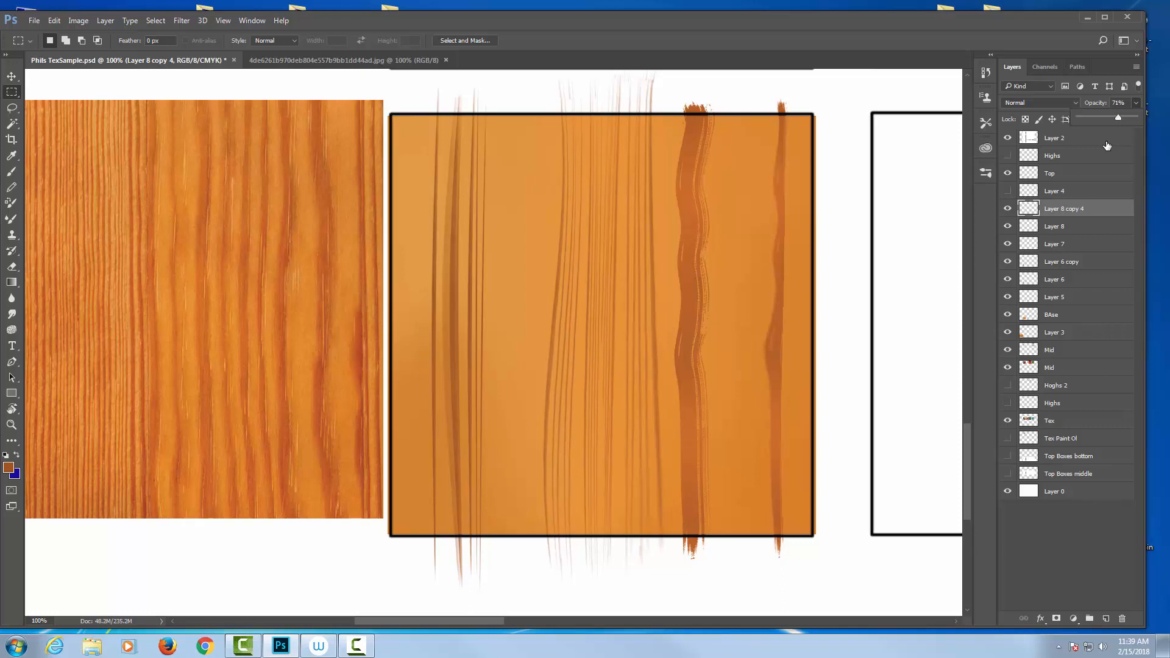
pyautogui.keyDown('shift'); pyautogui.click(1086, 226); pyautogui.keyUp('shift')
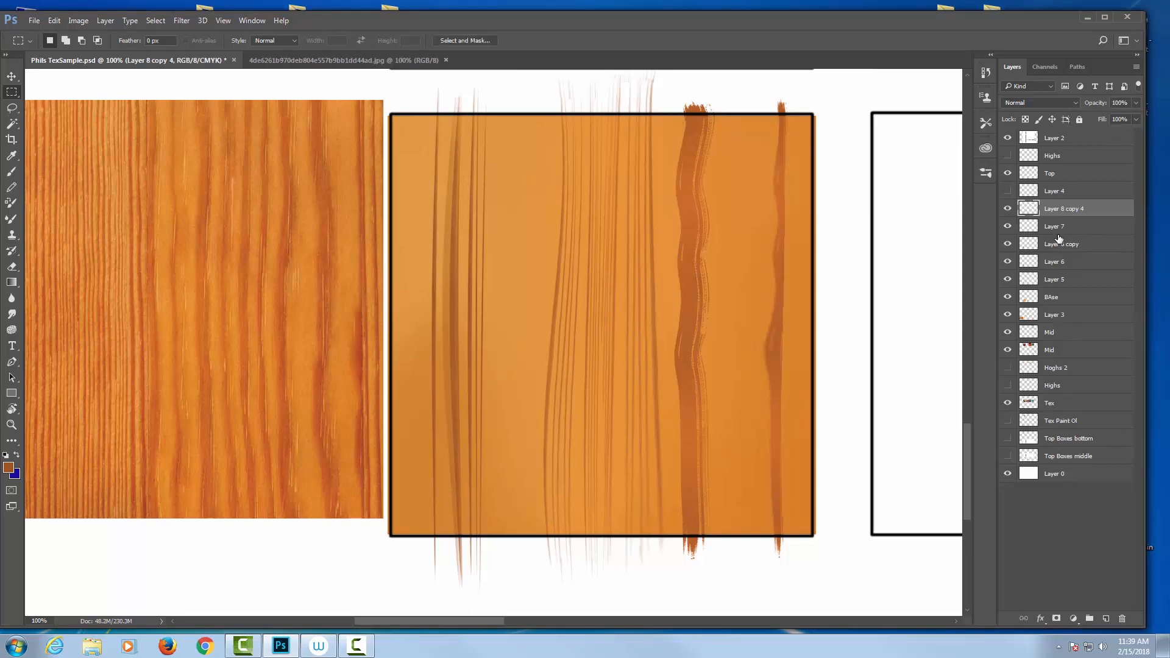
# Step: Check the contents of the thin grain stroke layers and merge Layer 8 copy 4, Layer 7 and Layer 6 copy into one layer
pyautogui.click(1008, 208)
pyautogui.click(1010, 209)
pyautogui.click(1008, 227)
pyautogui.click(1008, 227)
pyautogui.click(1008, 228)
pyautogui.click(1008, 227)
pyautogui.keyDown('shift'); pyautogui.click(1071, 232); pyautogui.keyUp('shift')
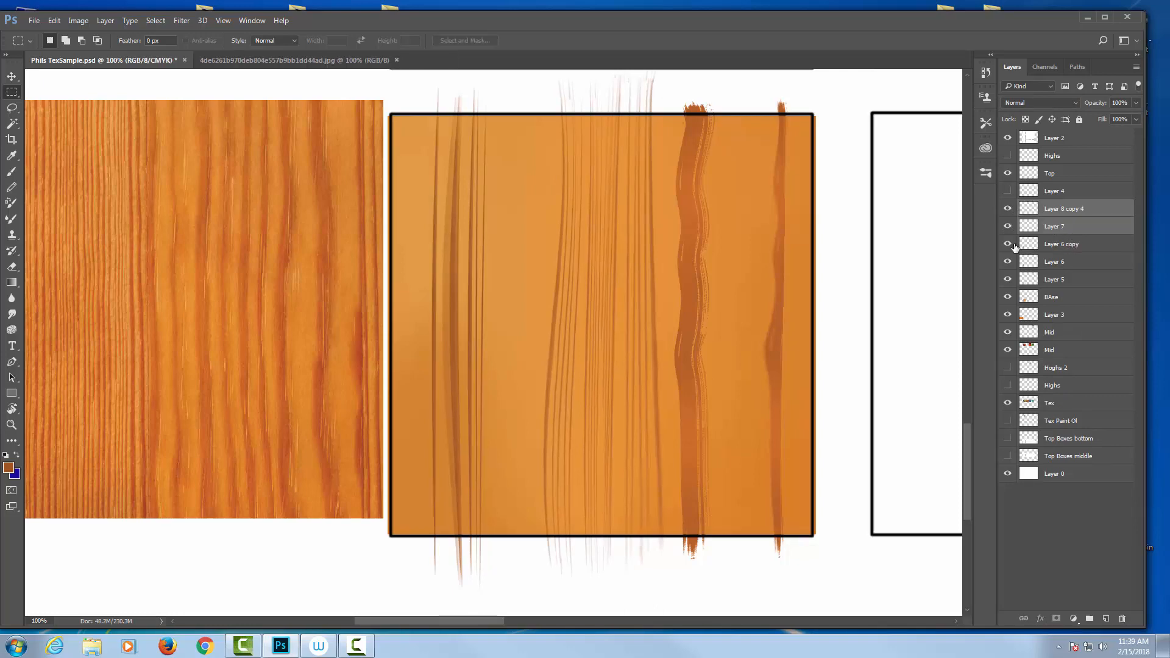
pyautogui.click(1008, 244)
pyautogui.click(1008, 244)
pyautogui.keyDown('shift'); pyautogui.click(1057, 244); pyautogui.keyUp('shift')
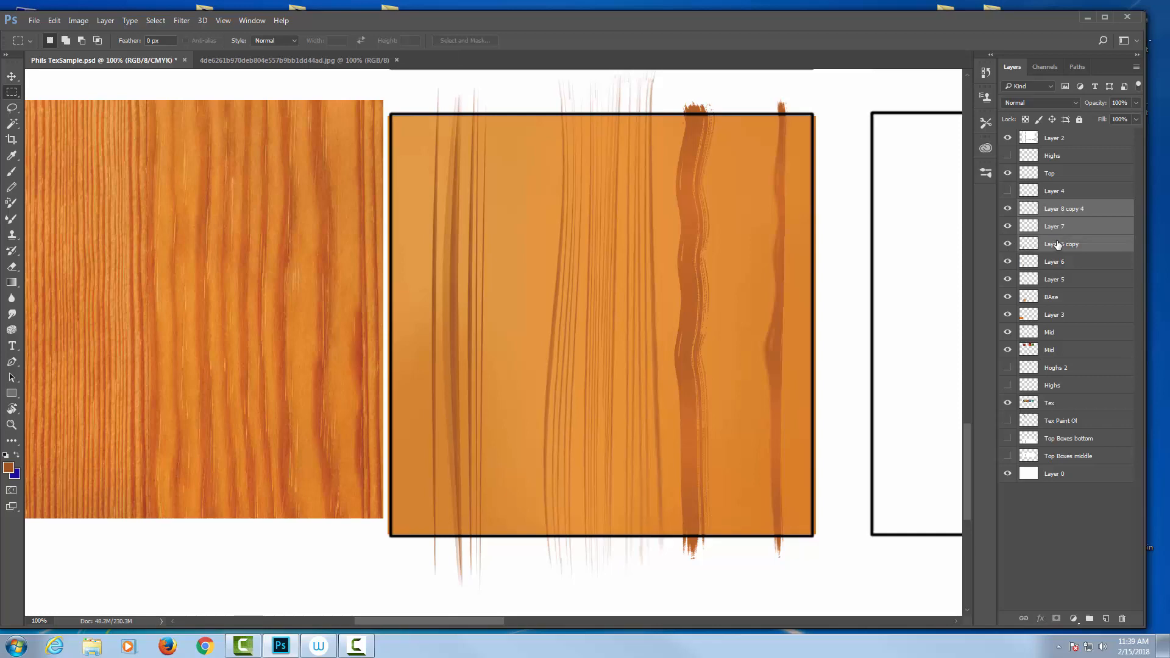
pyautogui.hotkey('ctrl', 'e')
# Step: Toggle the visibility of Layer 6 and Layer 2 to examine what each one contributes to the artwork
pyautogui.click(1008, 226)
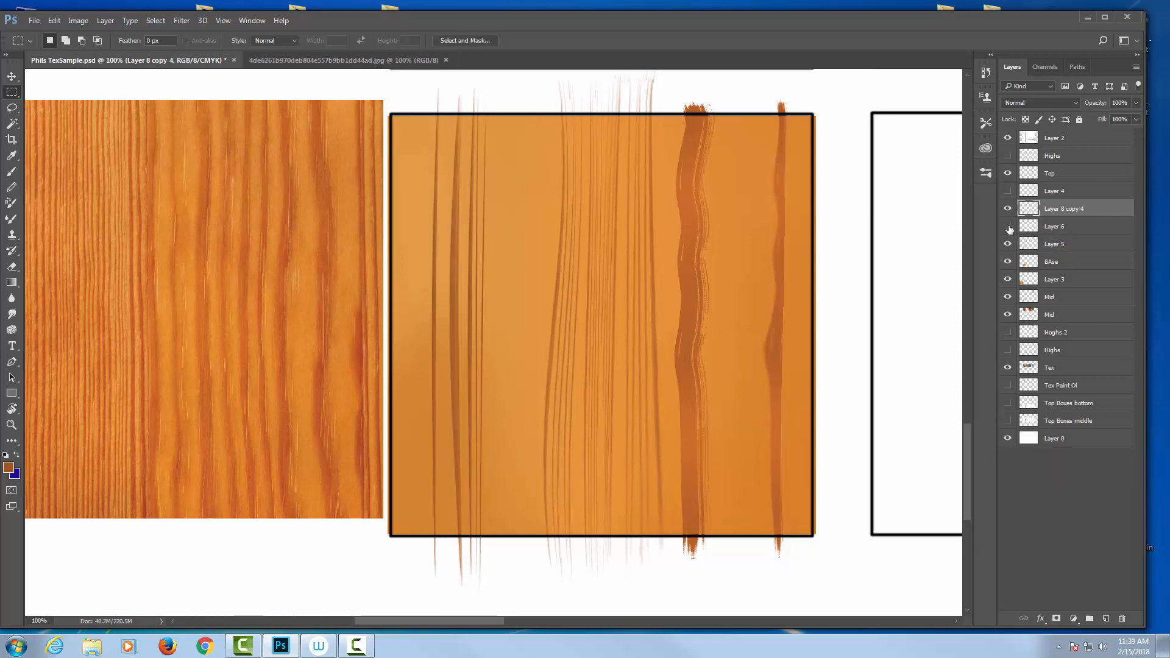
pyautogui.click(1008, 226)
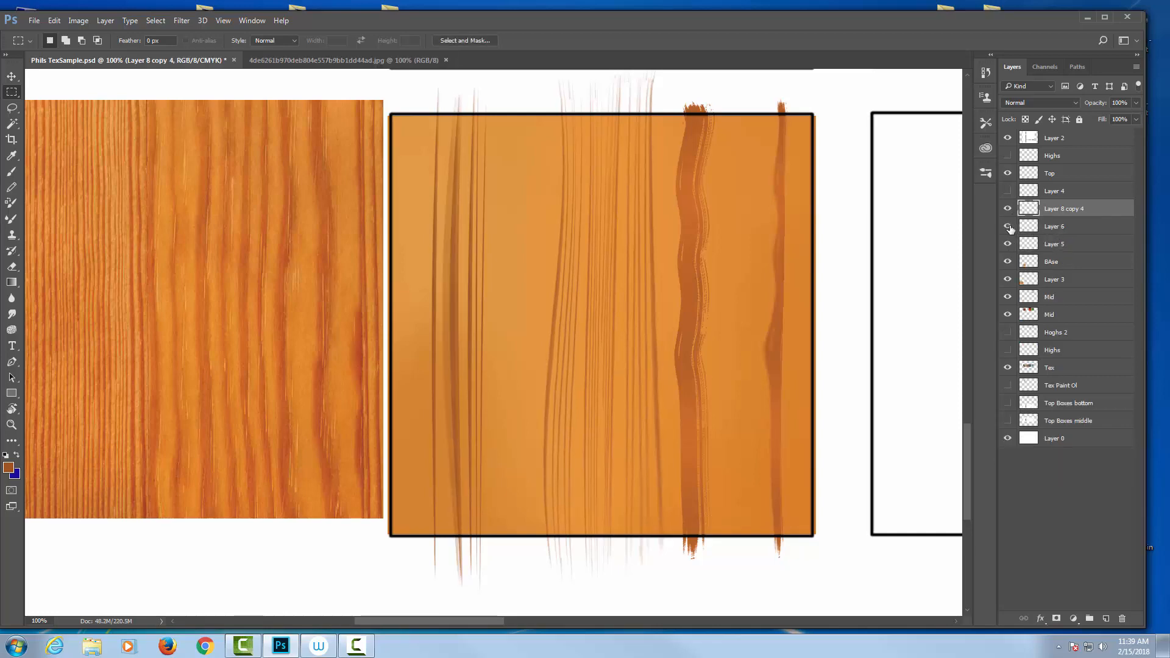
pyautogui.rightClick(691, 227)
pyautogui.click(718, 231)
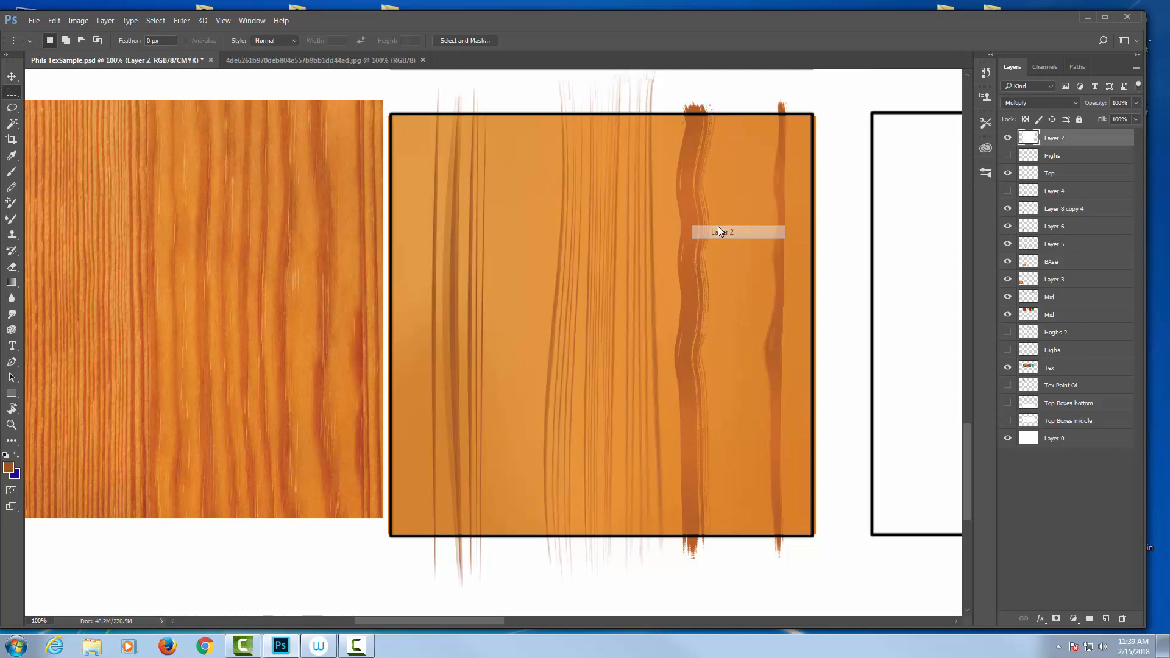
pyautogui.click(1009, 139)
pyautogui.click(1009, 138)
pyautogui.click(1009, 138)
pyautogui.click(1008, 138)
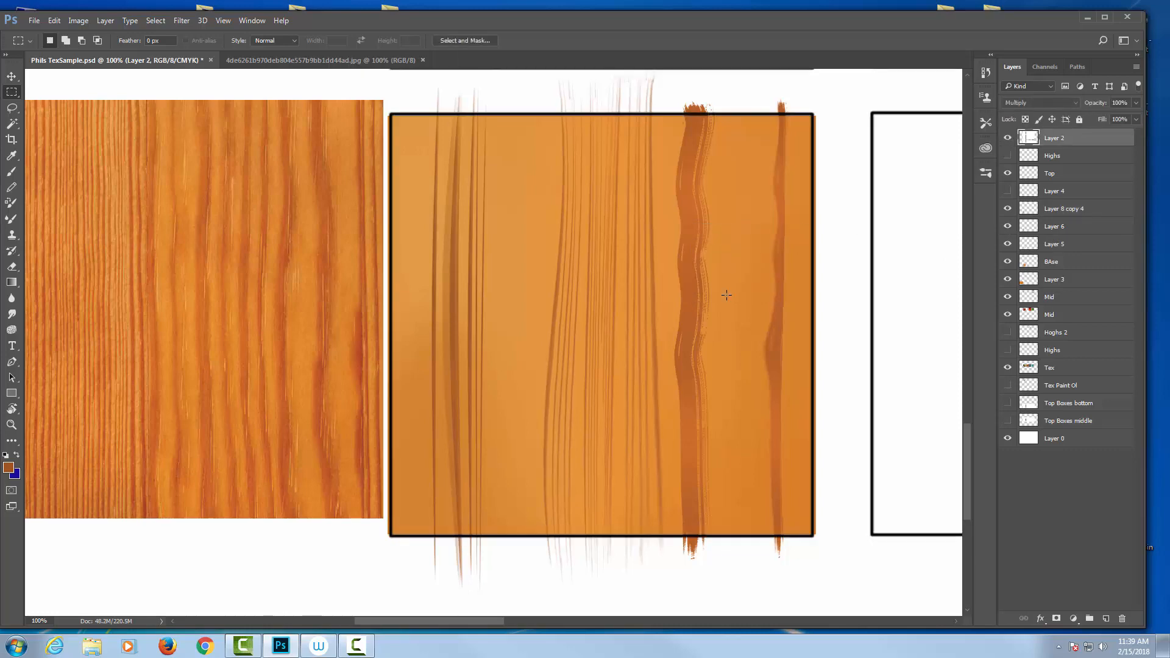
# Step: Select the layer with the thick wavy strokes, Layer 5, and set its opacity to 70%
pyautogui.rightClick(696, 315)
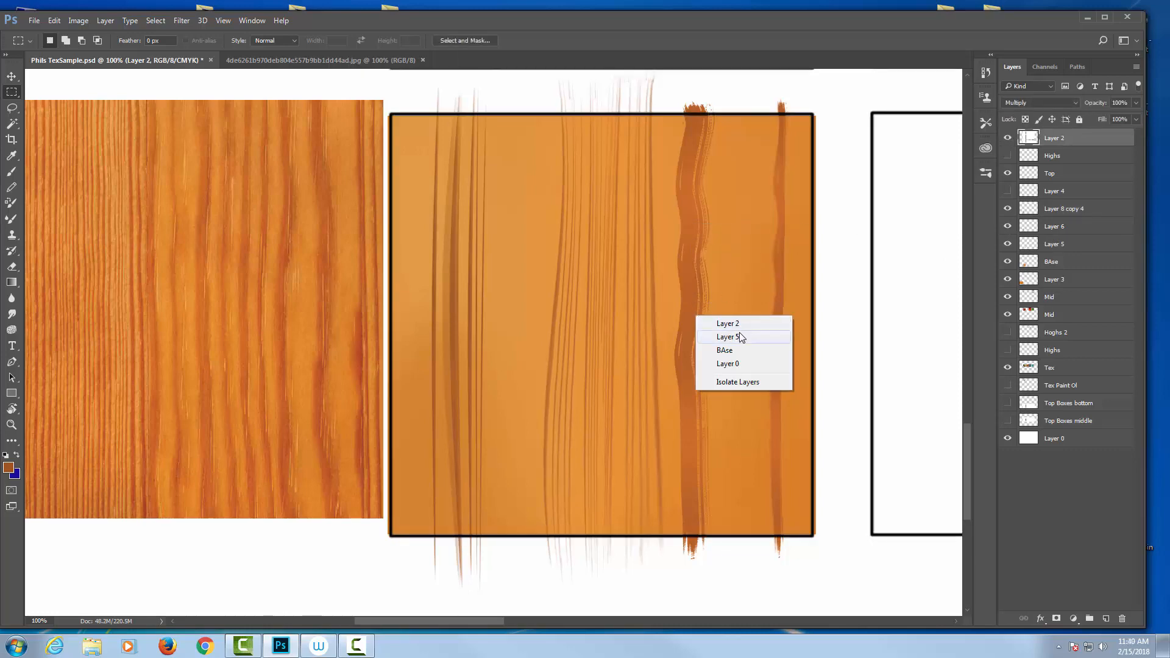
pyautogui.click(729, 337)
pyautogui.click(1008, 244)
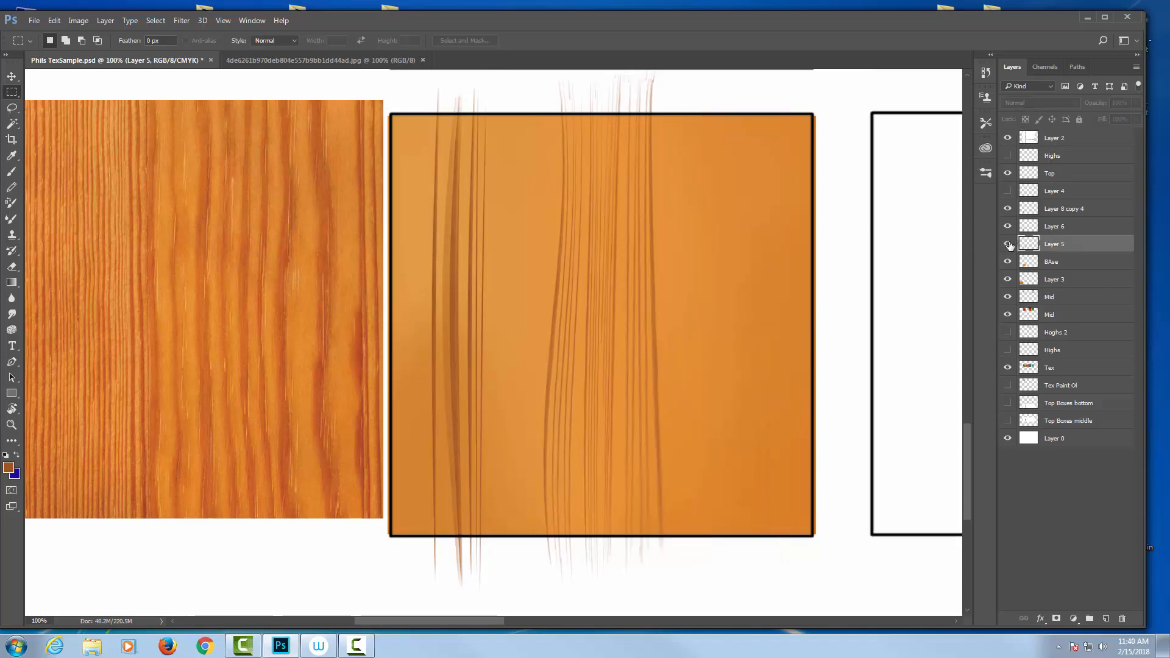
pyautogui.click(1008, 243)
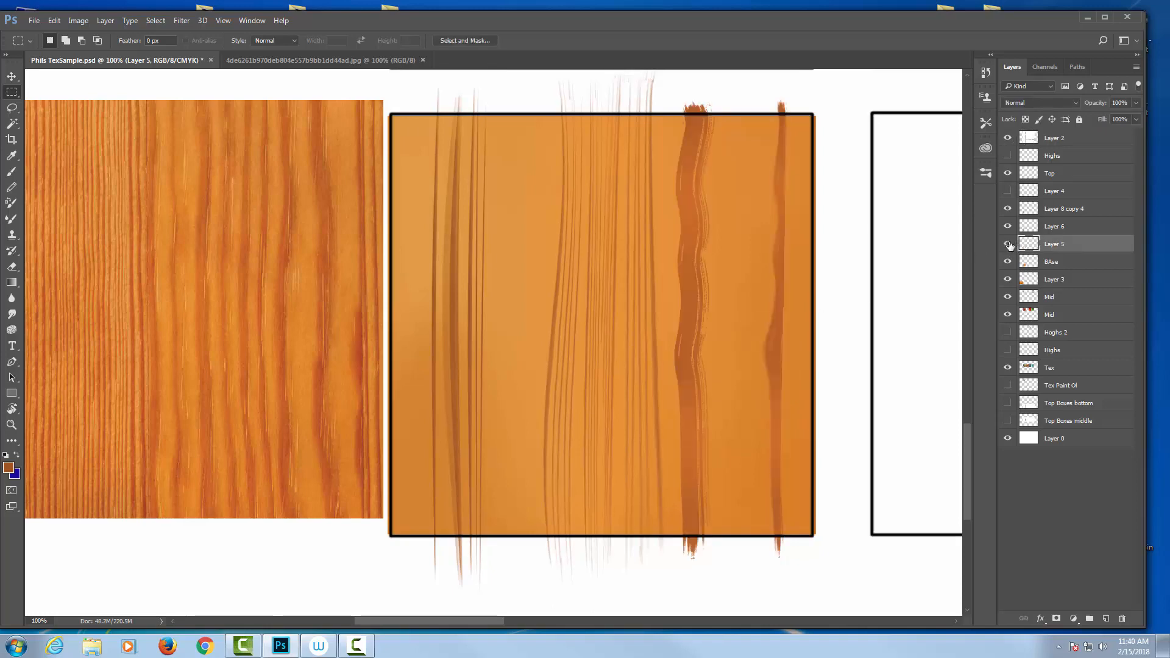
pyautogui.click(1136, 103)
pyautogui.moveTo(1120, 120); pyautogui.dragTo(1117, 119)
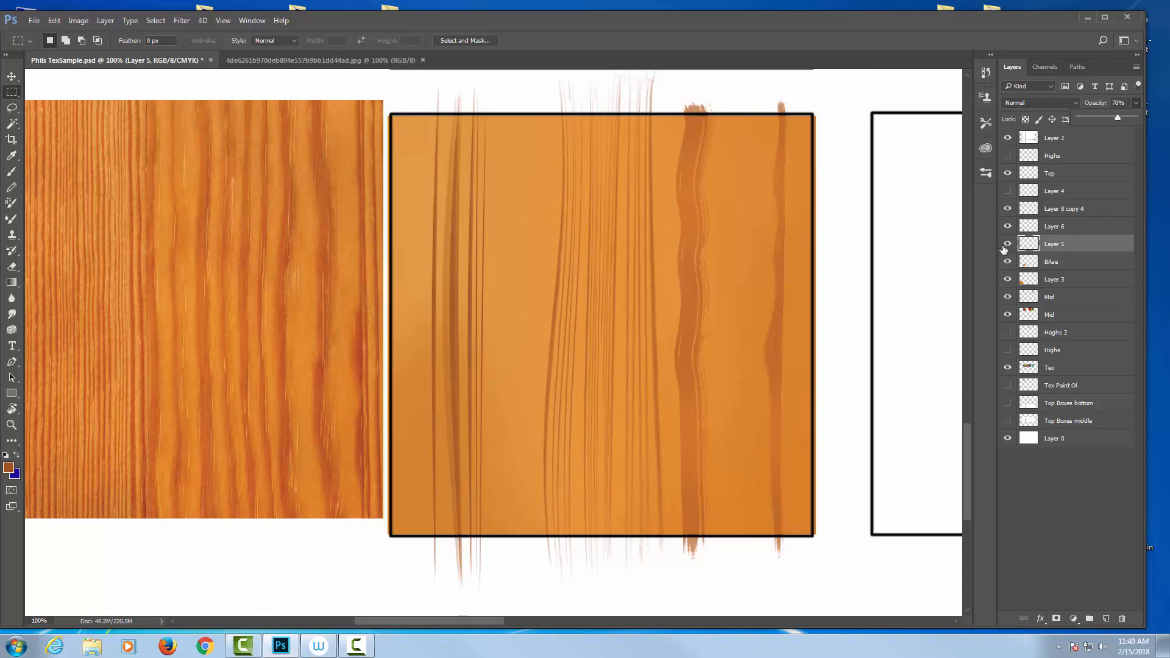
# Step: Place a duplicate of the Layer 5 wavy strokes along the wood square's left edge at 38% opacity
pyautogui.rightClick(1074, 246)
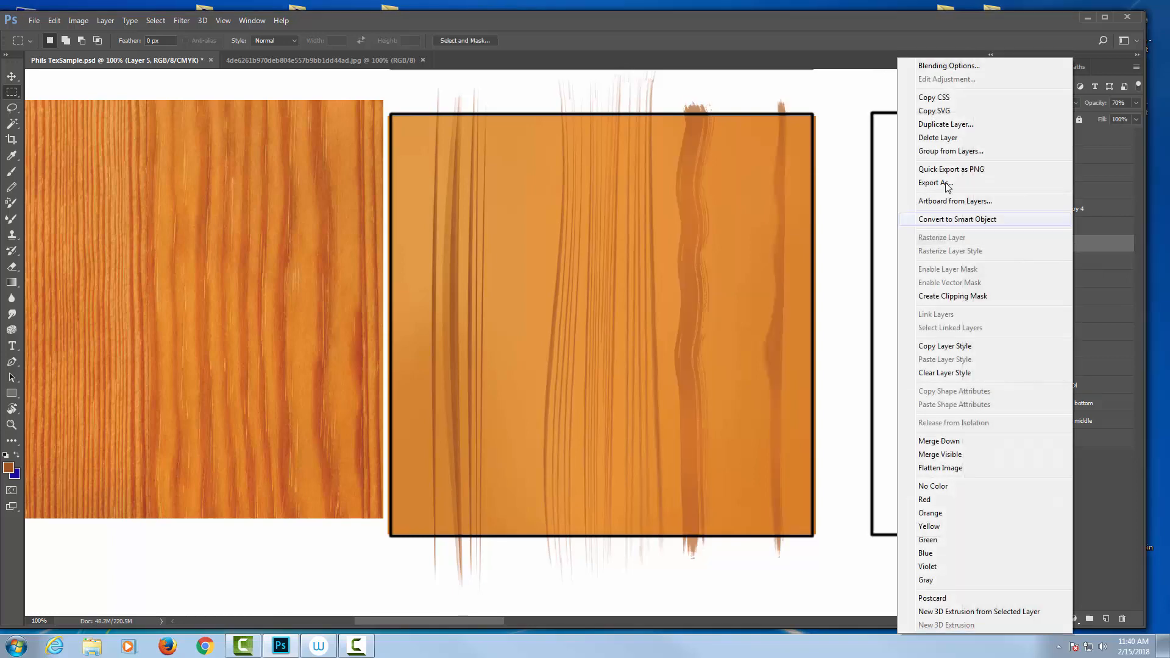
pyautogui.click(945, 124)
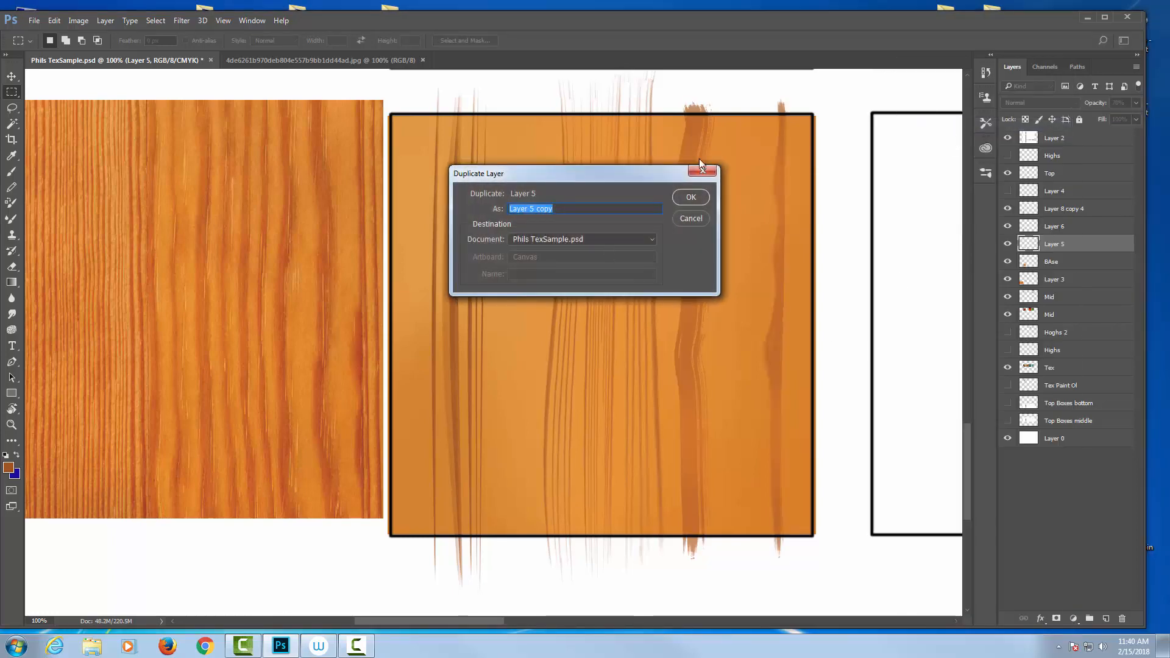
pyautogui.click(697, 201)
pyautogui.press('v')
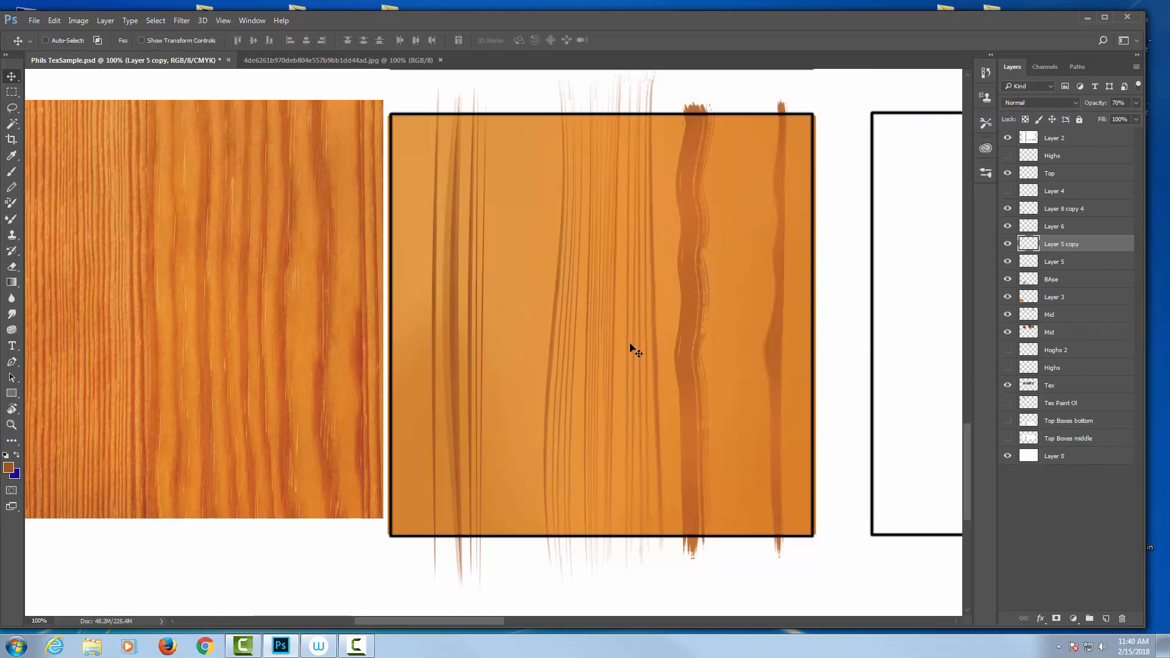
pyautogui.moveTo(632, 347)
pyautogui.mouseDown()
pyautogui.moveTo(533, 381)
pyautogui.moveTo(372, 360)
pyautogui.mouseUp()
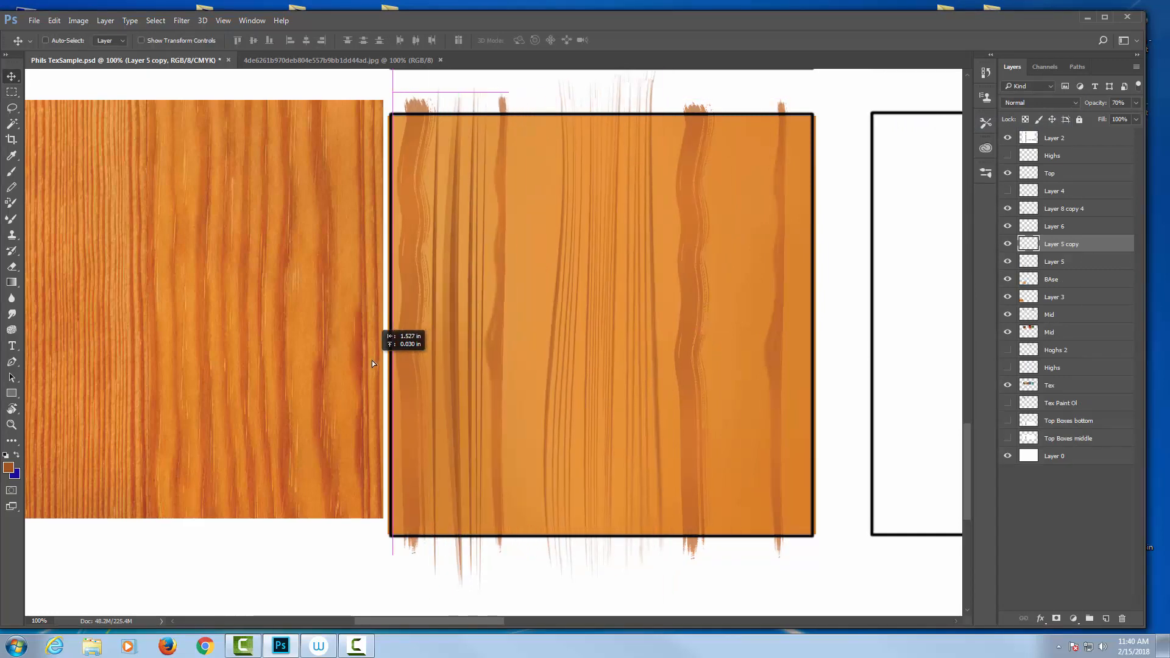
pyautogui.moveTo(1131, 102); pyautogui.dragTo(1091, 118)
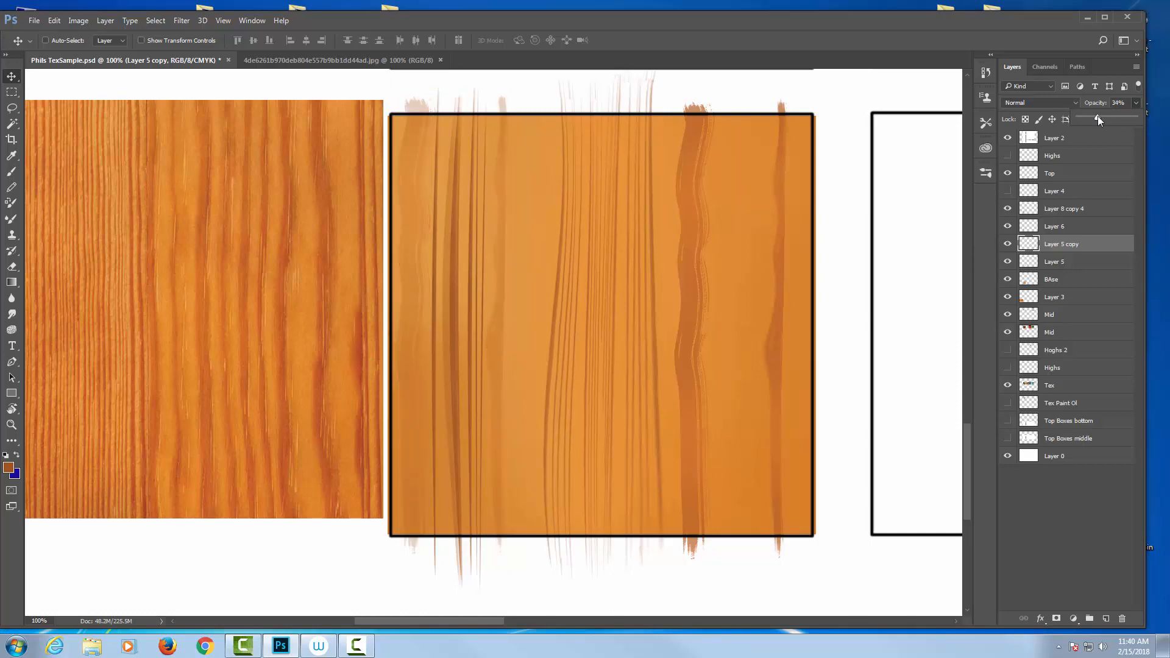
# Step: Duplicate the faded wavy strokes of Layer 5 copy and move the new copy to the middle of the wood square
pyautogui.rightClick(1085, 246)
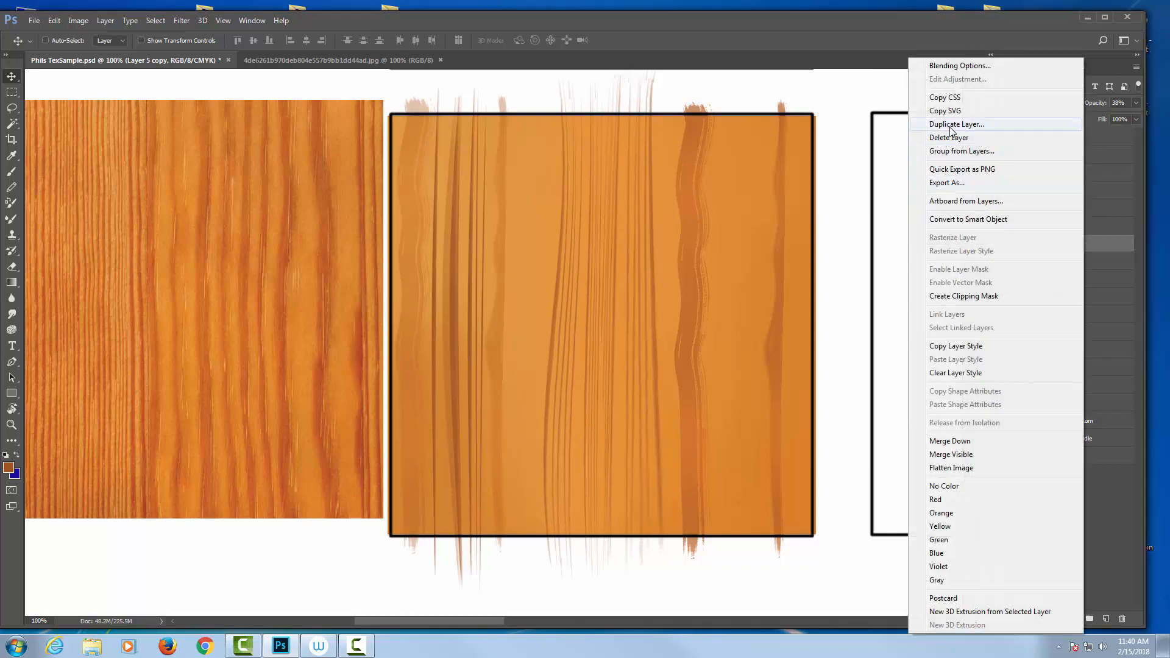
pyautogui.click(950, 125)
pyautogui.click(696, 197)
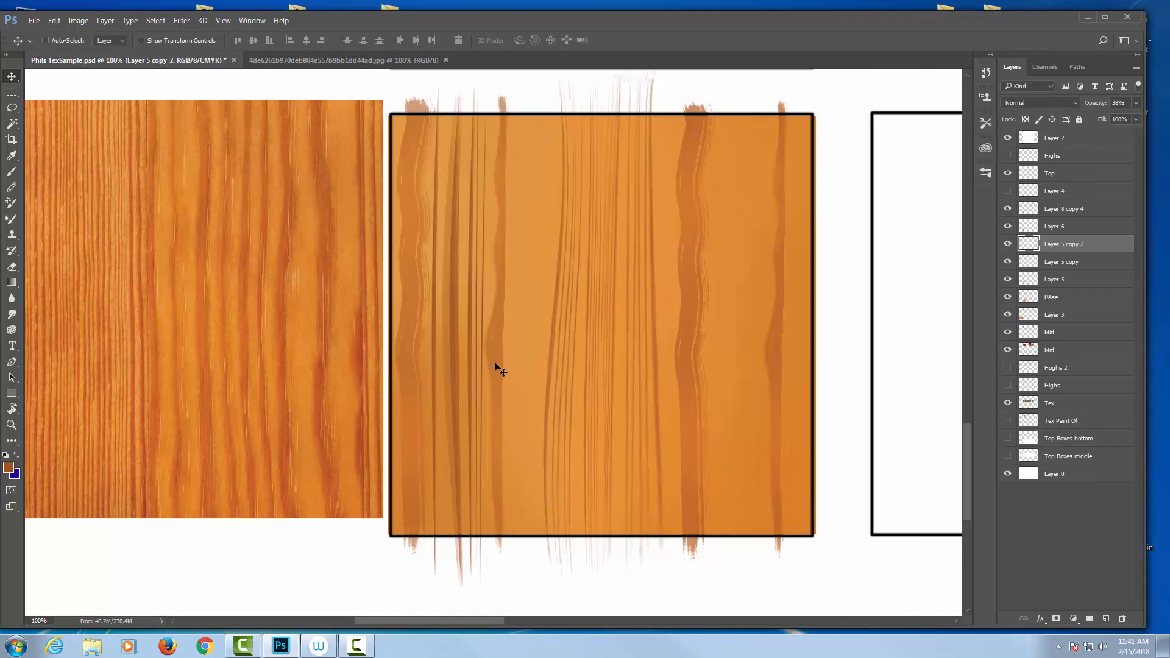
pyautogui.moveTo(493, 370); pyautogui.dragTo(666, 368)
# Step: Flip the new wavy stroke copy horizontally and position it over the wood square's right edge
pyautogui.hotkey('ctrl', 't')
pyautogui.rightClick(628, 186)
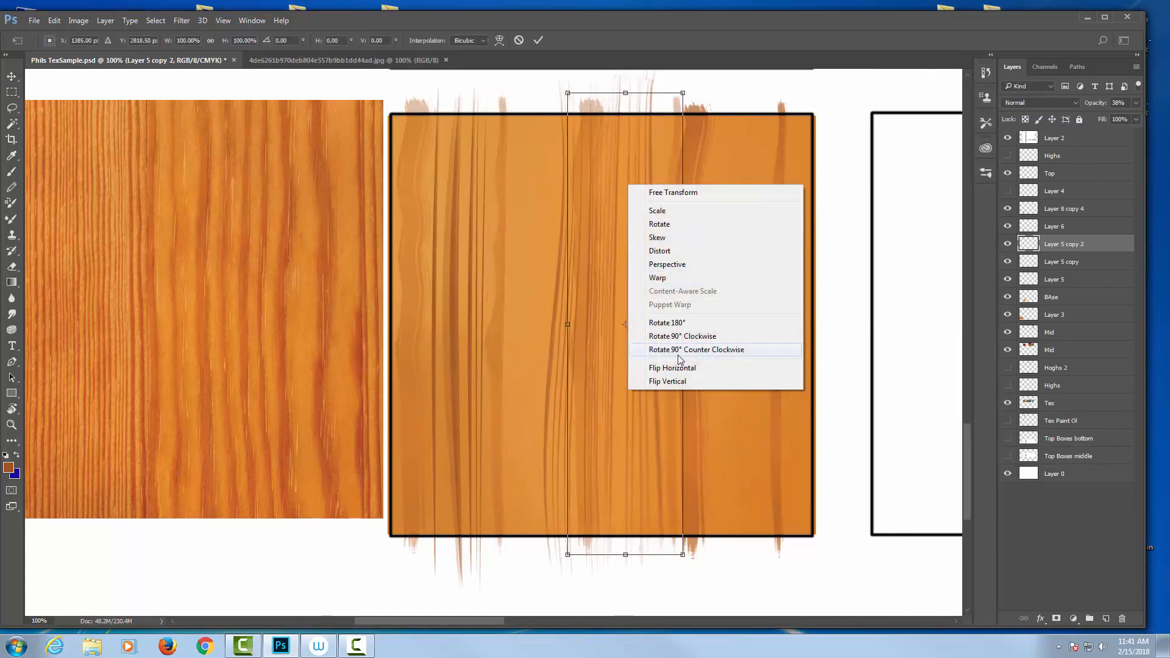
pyautogui.click(680, 368)
pyautogui.moveTo(647, 327); pyautogui.dragTo(787, 330)
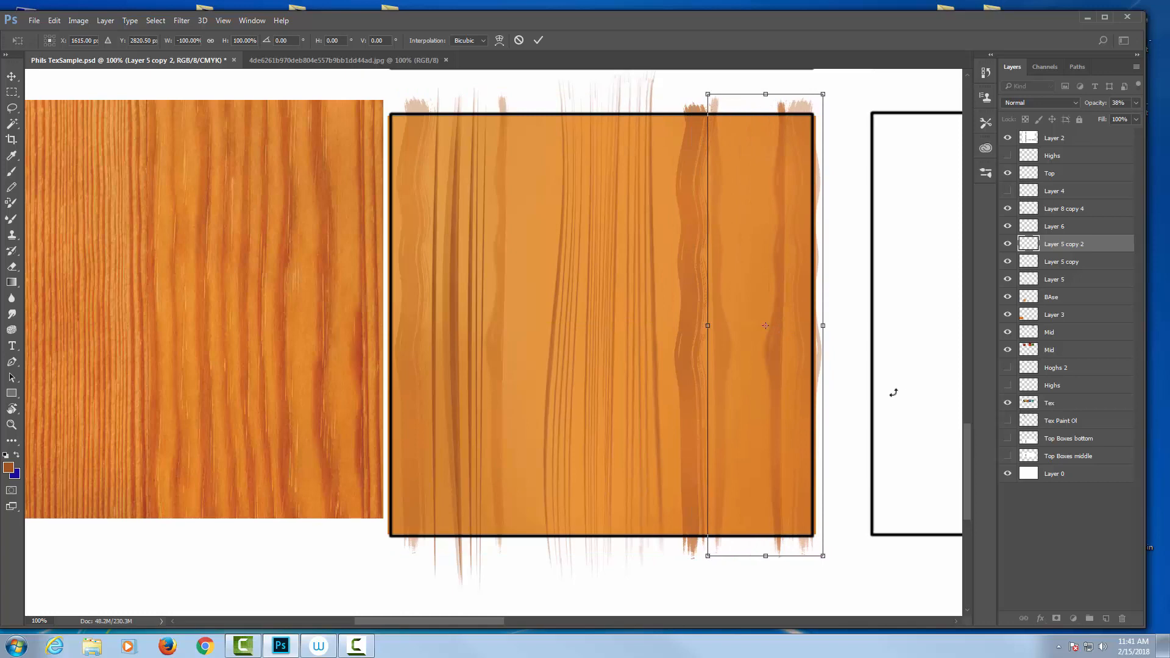
pyautogui.press('Return')
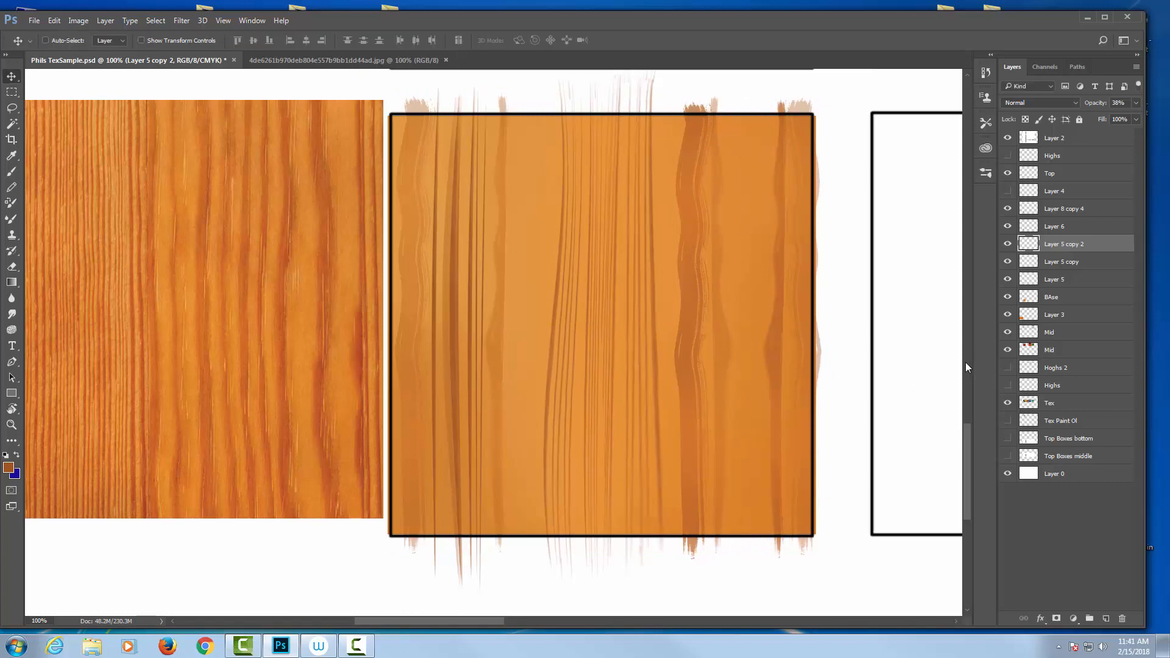
# Step: Find and select the layer holding the thin grain strokes, Layer 8 copy 4, checking Layer 2 and it by toggling visibility
pyautogui.rightClick(616, 291)
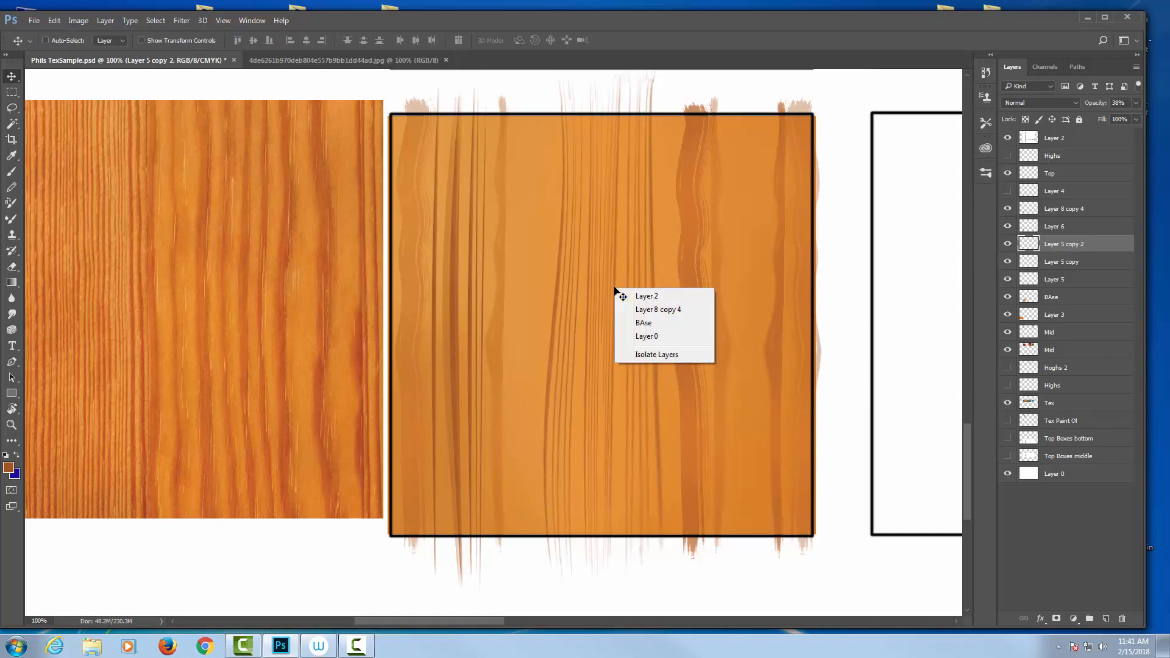
pyautogui.click(592, 102)
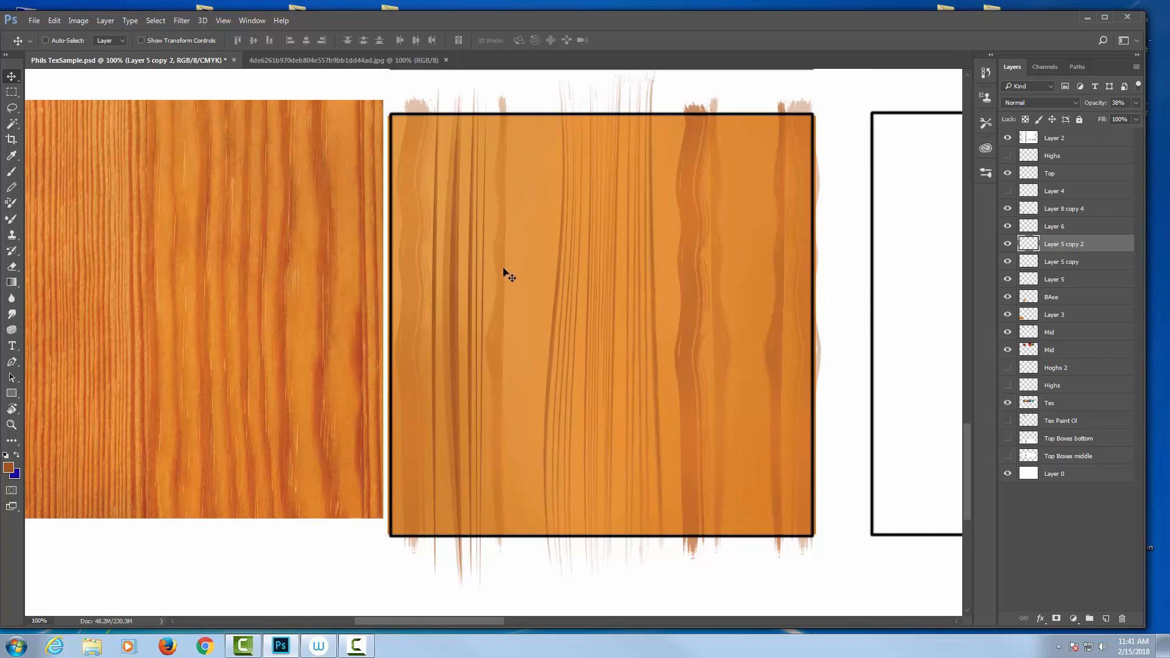
pyautogui.rightClick(557, 311)
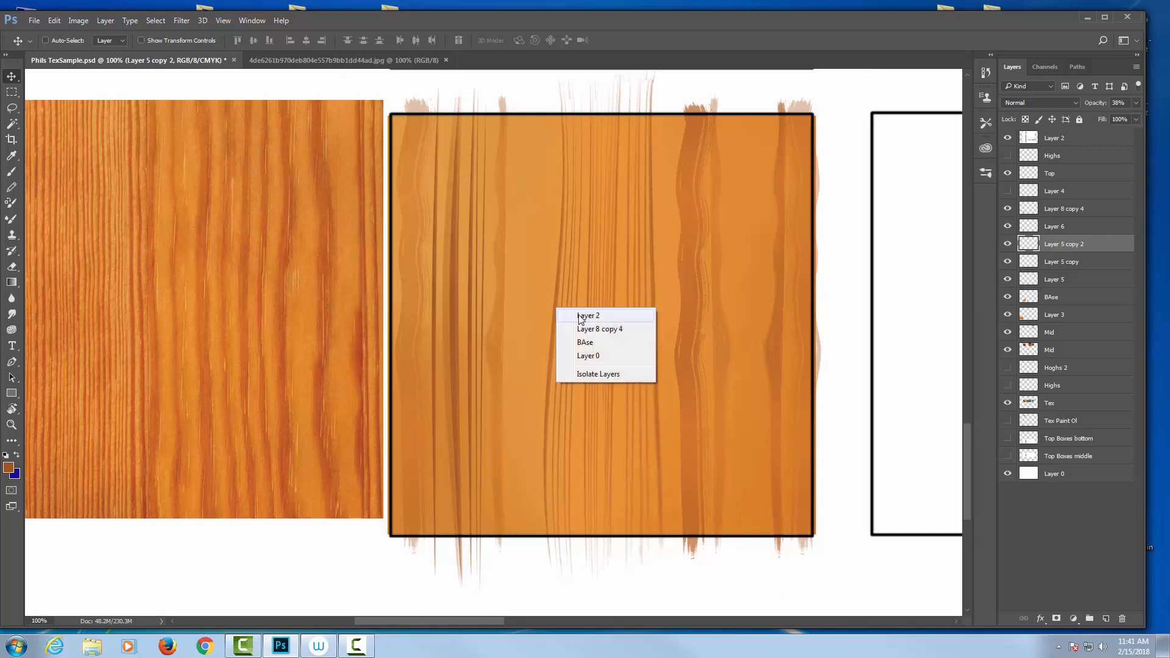
pyautogui.click(579, 316)
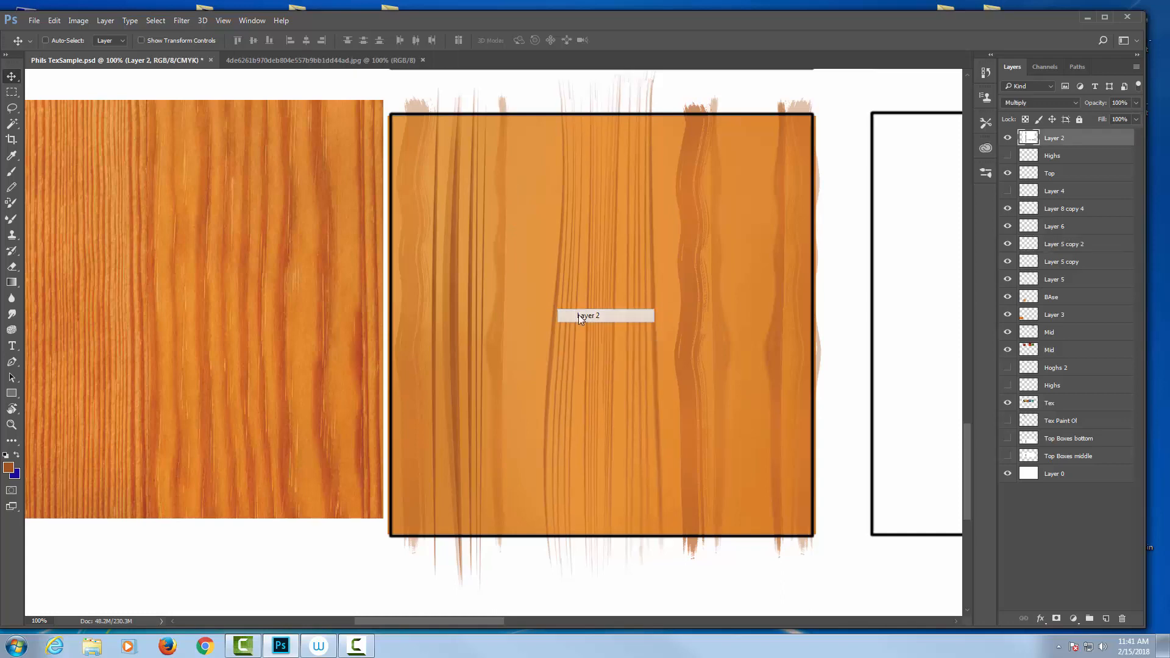
pyautogui.click(1009, 137)
pyautogui.click(1009, 138)
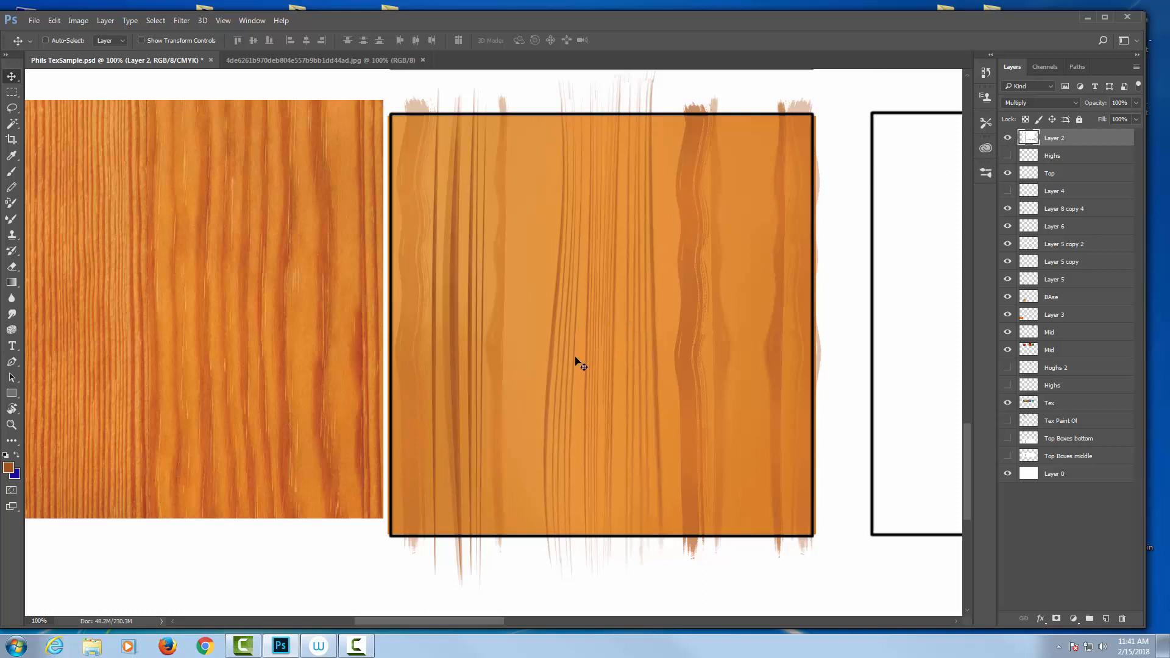
pyautogui.rightClick(556, 325)
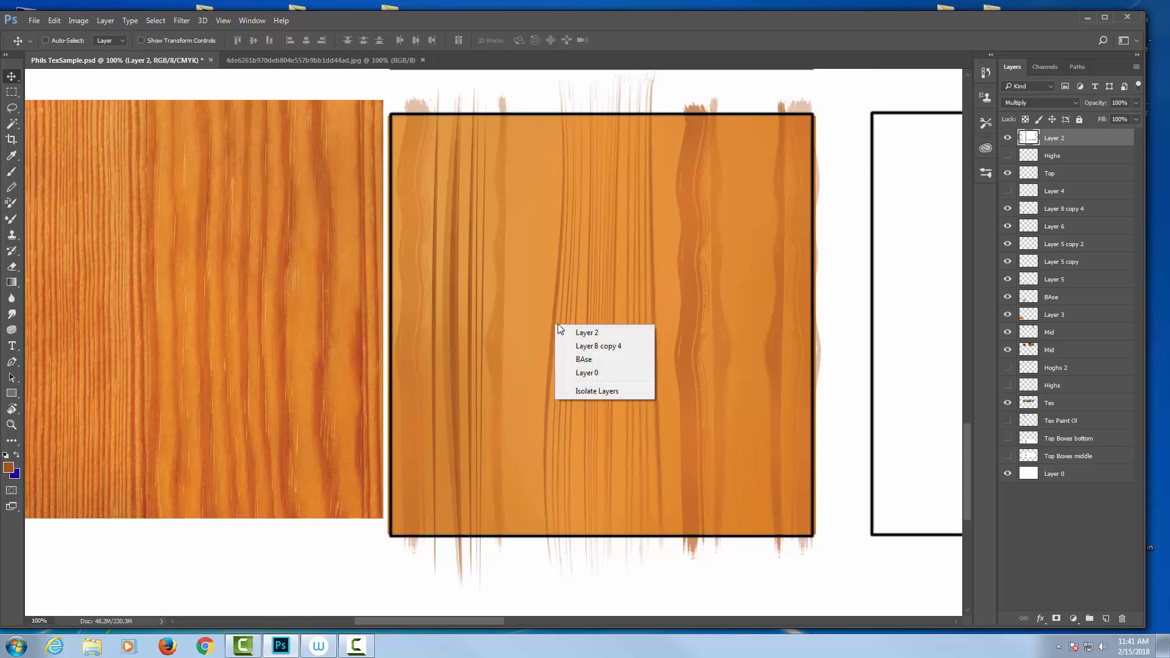
pyautogui.click(613, 347)
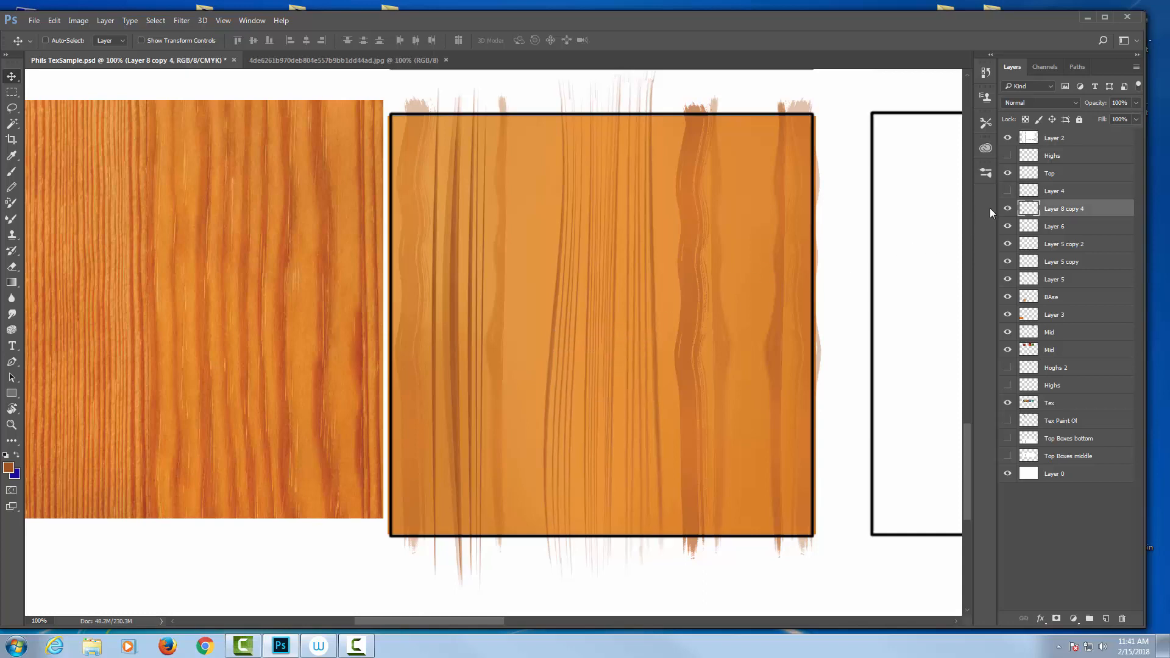
pyautogui.click(1007, 209)
pyautogui.click(1007, 209)
pyautogui.click(1007, 209)
# Step: Duplicate Layer 8 copy 4 and shift the copied grain strokes slightly right and down on the wood square
pyautogui.rightClick(1076, 215)
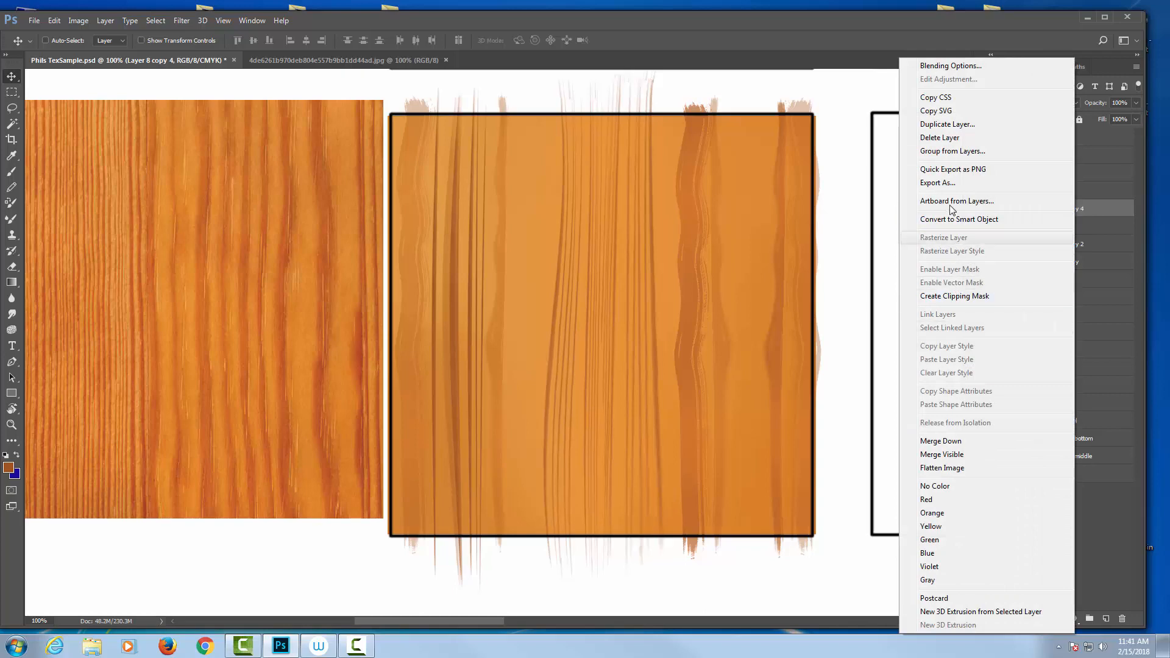
pyautogui.click(964, 127)
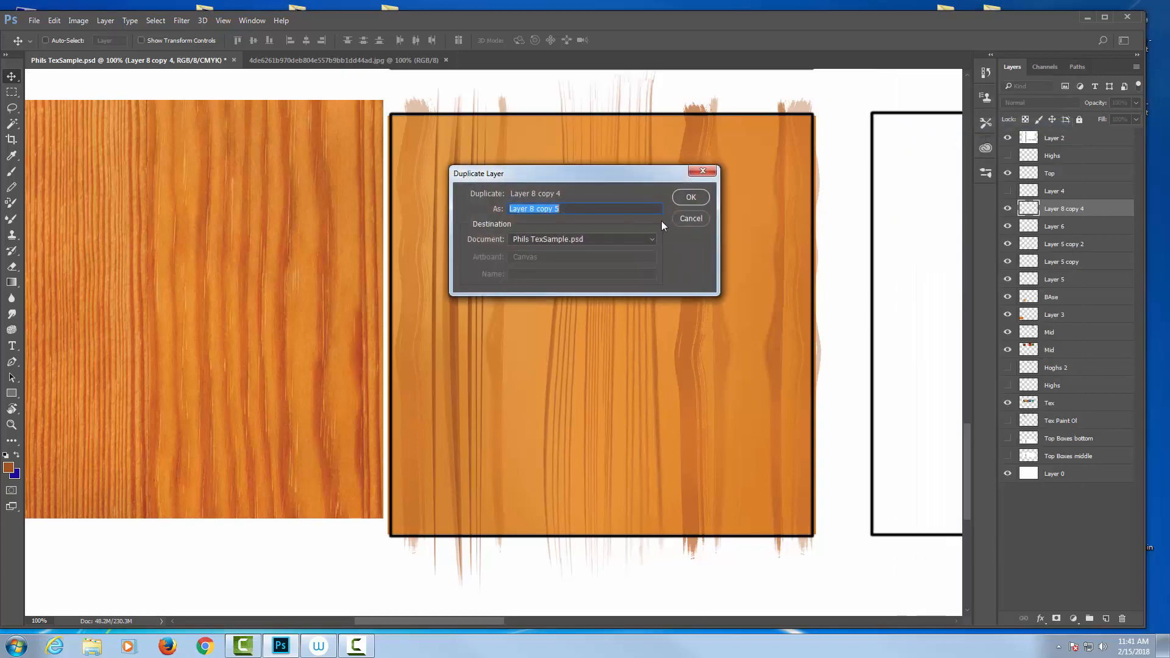
pyautogui.click(691, 197)
pyautogui.moveTo(588, 410); pyautogui.dragTo(650, 428)
pyautogui.moveTo(796, 426); pyautogui.dragTo(671, 447)
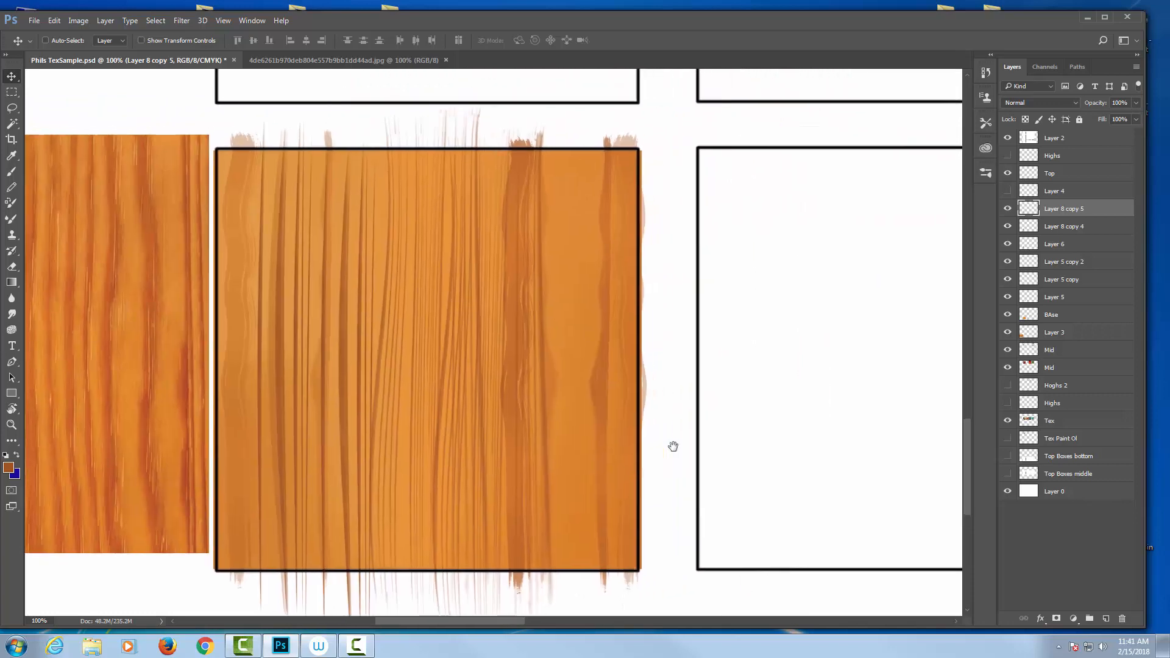
# Step: Move the copied grain strokes of Layer 8 copy 5 off the wood square onto the empty square beside it
pyautogui.hotkey('ctrl', '-')
pyautogui.hotkey('ctrl', '-')
pyautogui.moveTo(418, 397); pyautogui.dragTo(654, 376)
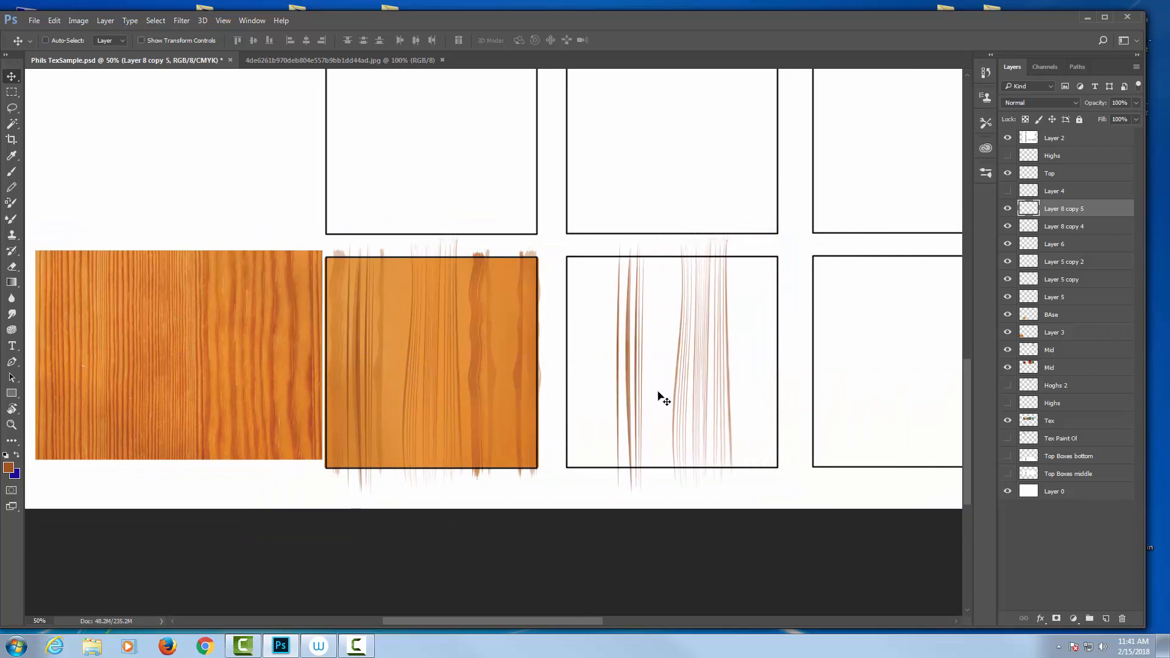
# Step: Erase most of the dark left-hand group of copied grain strokes using the Eraser at size 150
pyautogui.press('e')
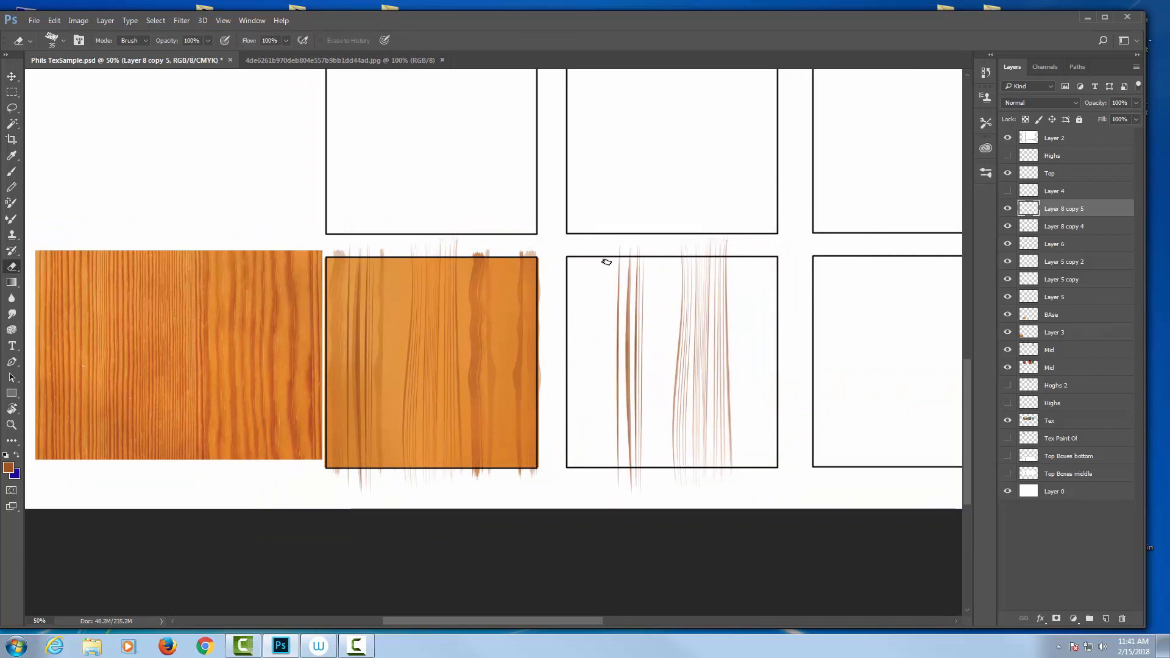
pyautogui.press(']')
pyautogui.press(']')
pyautogui.press(']')
pyautogui.press(']')
pyautogui.press(']')
pyautogui.press(']')
pyautogui.press(']')
pyautogui.press(']')
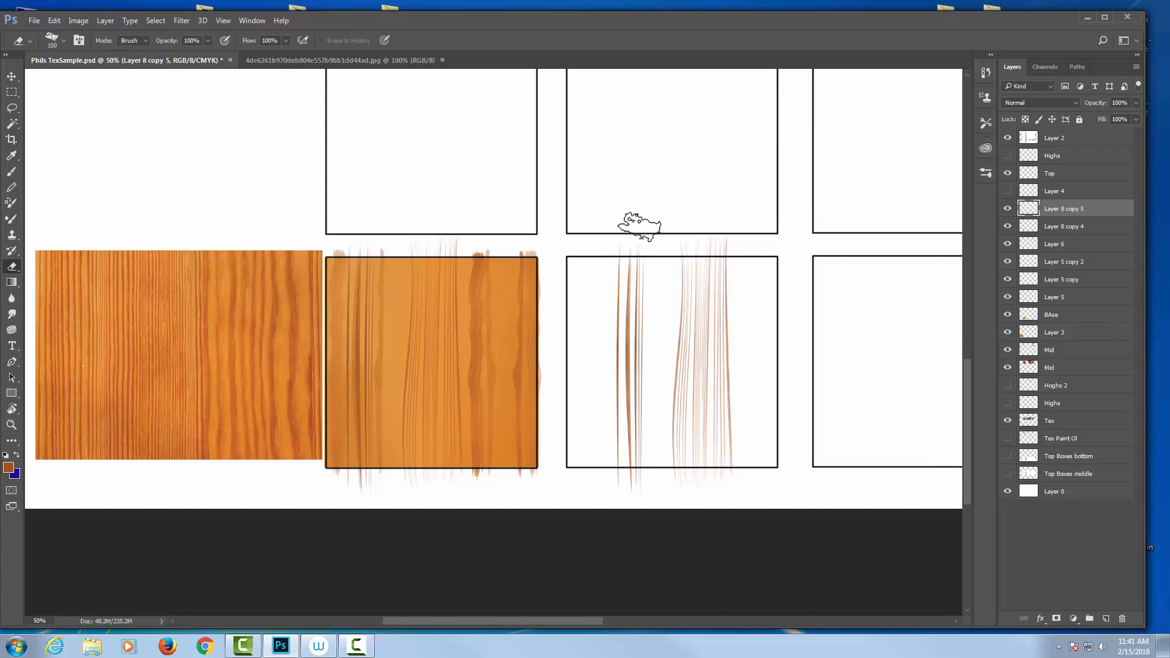
pyautogui.moveTo(621, 314); pyautogui.dragTo(630, 501)
# Step: Reduce the Eraser to size 90 and erase the left part of the thin grain stroke group
pyautogui.press('[')
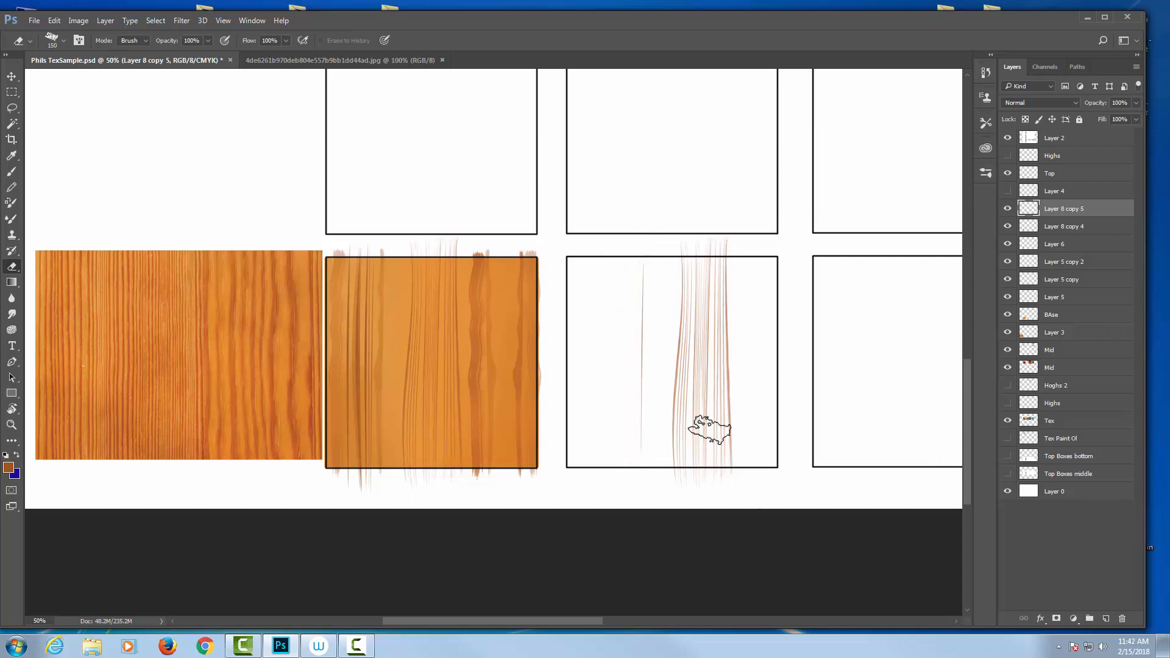
pyautogui.press('[')
pyautogui.press('[')
pyautogui.keyDown('shift'); pyautogui.click(678, 501); pyautogui.keyUp('shift')
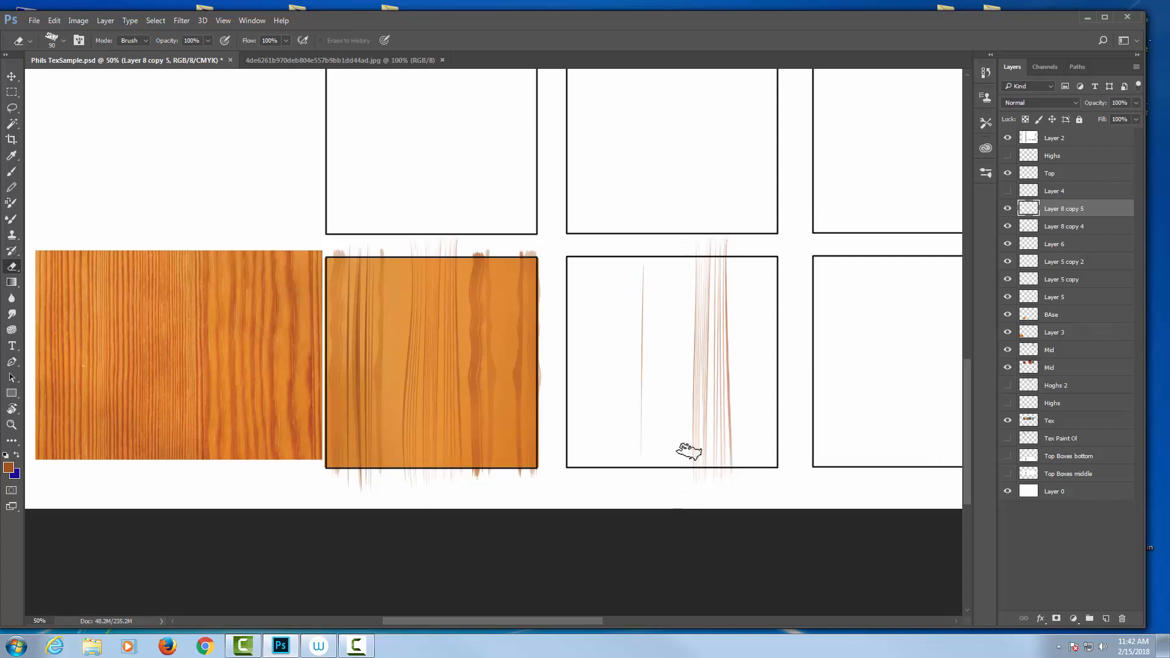
# Step: Move the remaining copied strokes over the right part of the wood square and set the layer opacity to 77%
pyautogui.press('v')
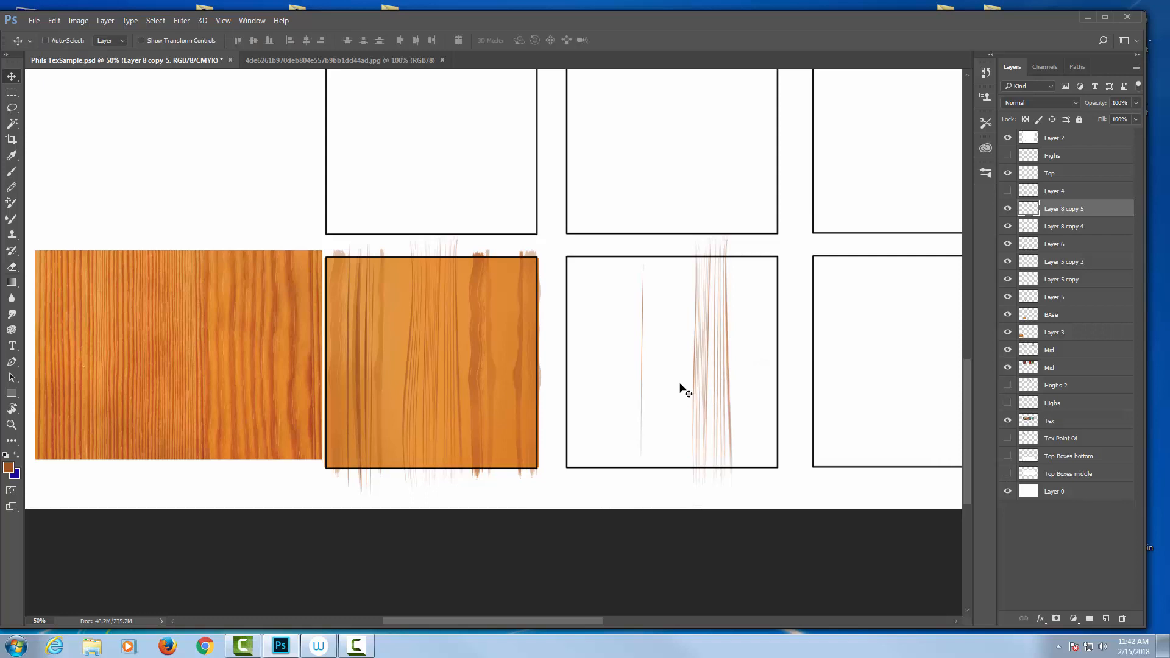
pyautogui.moveTo(681, 390); pyautogui.dragTo(484, 380)
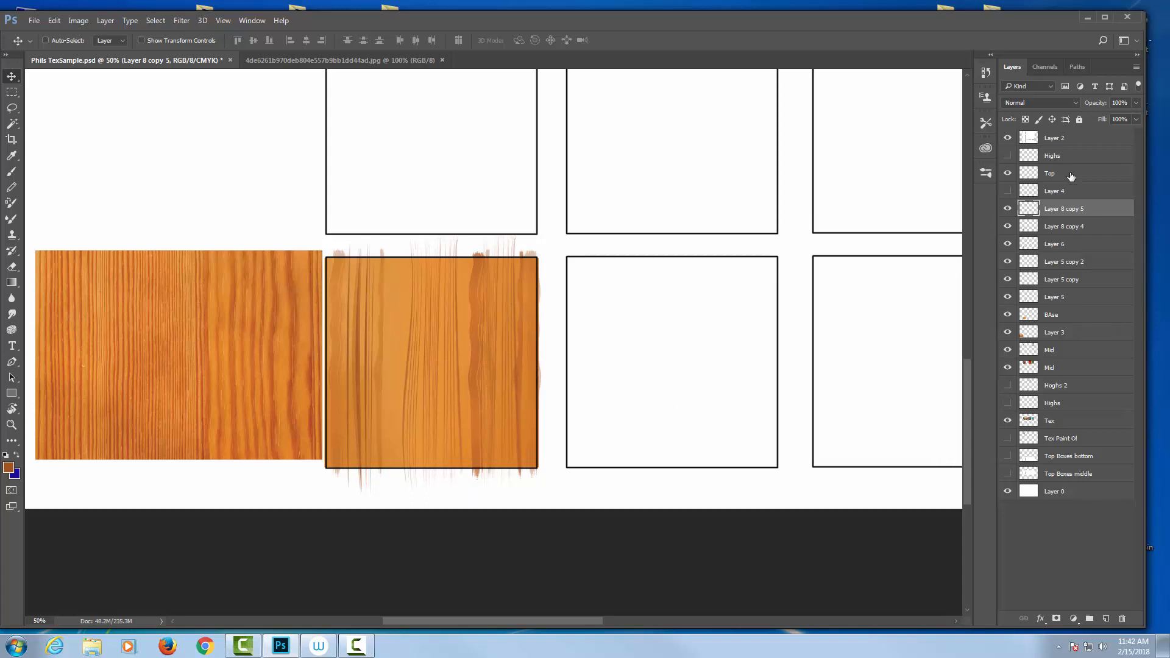
pyautogui.click(1135, 103)
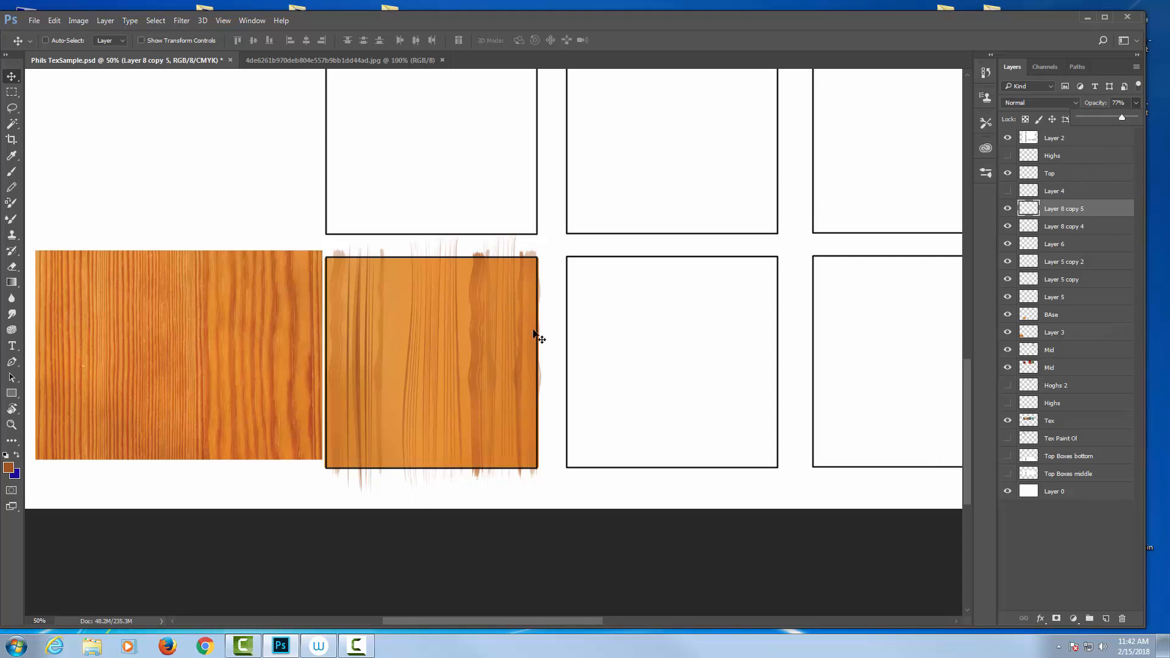
# Step: Copy the strokes of Layer 8 copy 5, paste them as a new layer, and place them near the wood square
pyautogui.press('ctrl')
pyautogui.hotkey('ctrl', 'a')
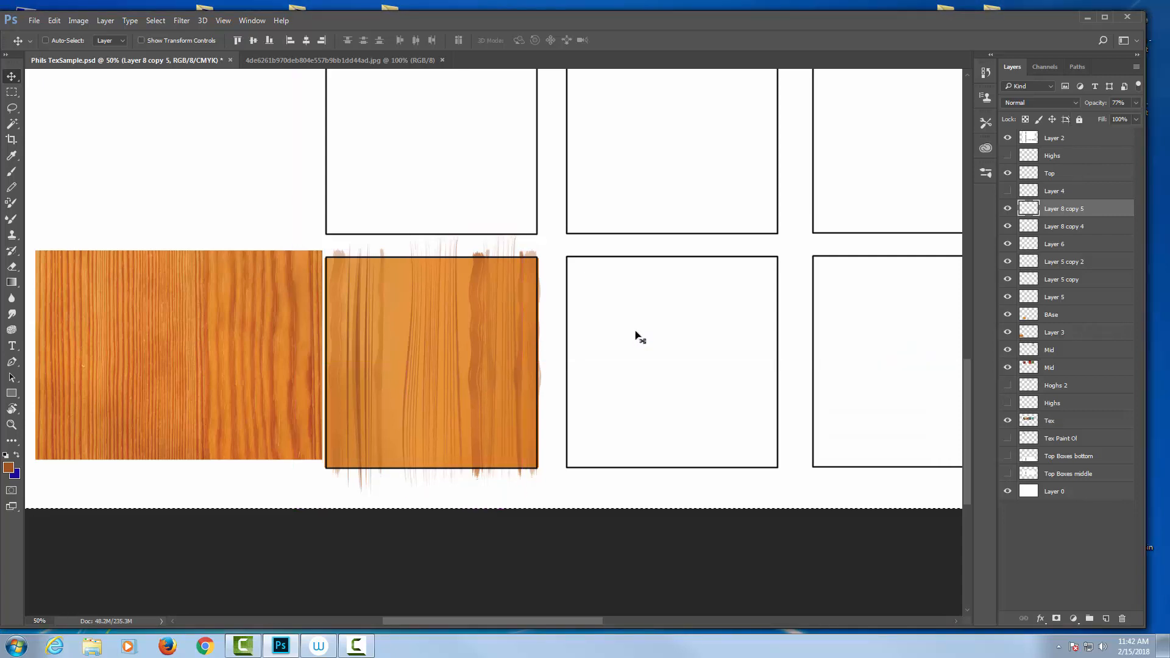
pyautogui.hotkey('ctrl', 'c')
pyautogui.hotkey('ctrl', 'v')
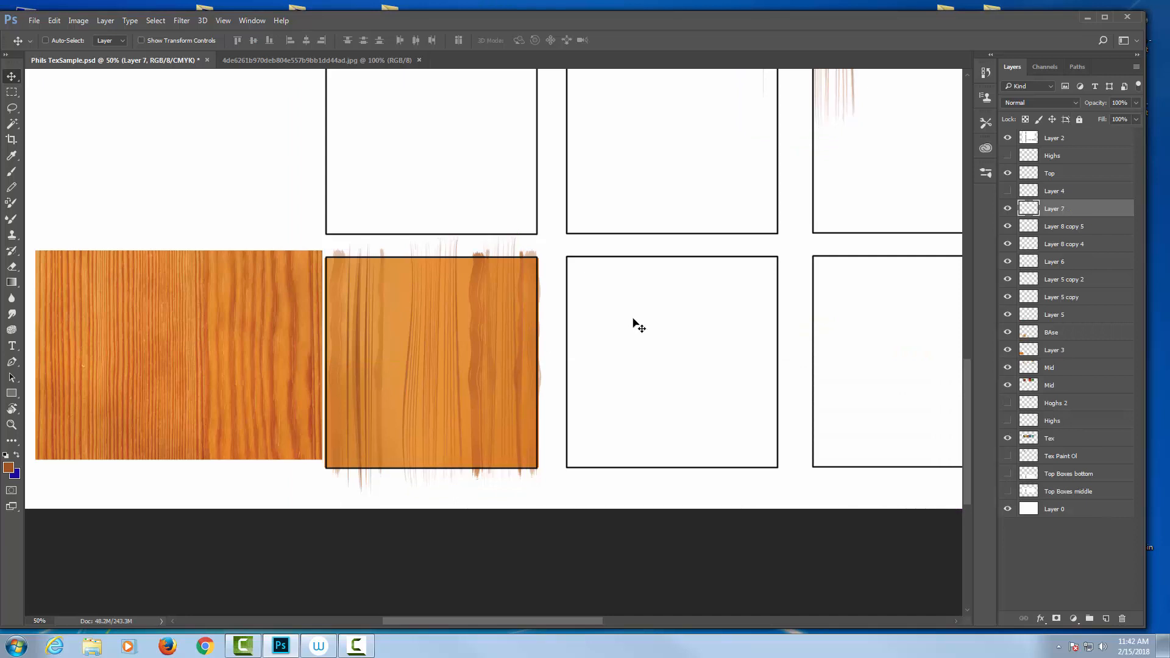
pyautogui.moveTo(815, 183)
pyautogui.mouseDown()
pyautogui.moveTo(661, 374)
pyautogui.moveTo(378, 488)
pyautogui.moveTo(375, 511)
pyautogui.mouseUp()
# Step: Rotate the pasted strokes about 180°, narrow them to about 55% width, and position them slightly left of the wood square's centre
pyautogui.press('ctrl')
pyautogui.hotkey('ctrl', 't')
pyautogui.moveTo(455, 152)
pyautogui.mouseDown()
pyautogui.moveTo(268, 220)
pyautogui.moveTo(146, 560)
pyautogui.moveTo(173, 591)
pyautogui.moveTo(186, 586)
pyautogui.mouseUp()
pyautogui.moveTo(364, 295); pyautogui.dragTo(426, 300)
pyautogui.moveTo(540, 197); pyautogui.dragTo(548, 144)
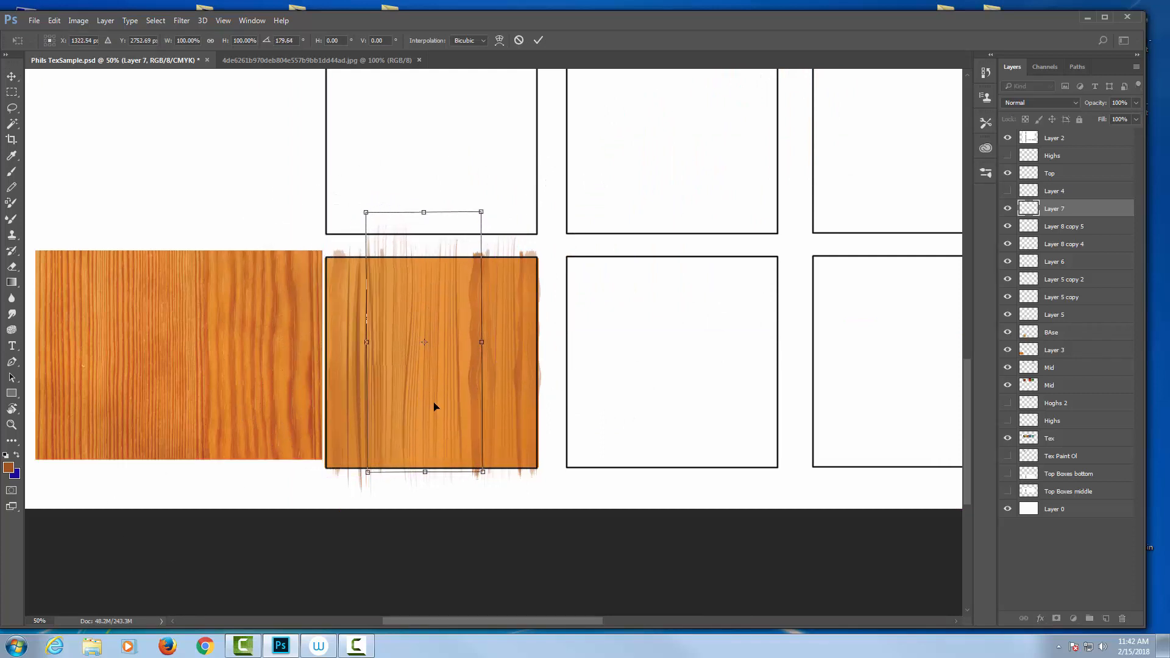
pyautogui.moveTo(434, 406); pyautogui.dragTo(430, 411)
pyautogui.moveTo(477, 344); pyautogui.dragTo(417, 310)
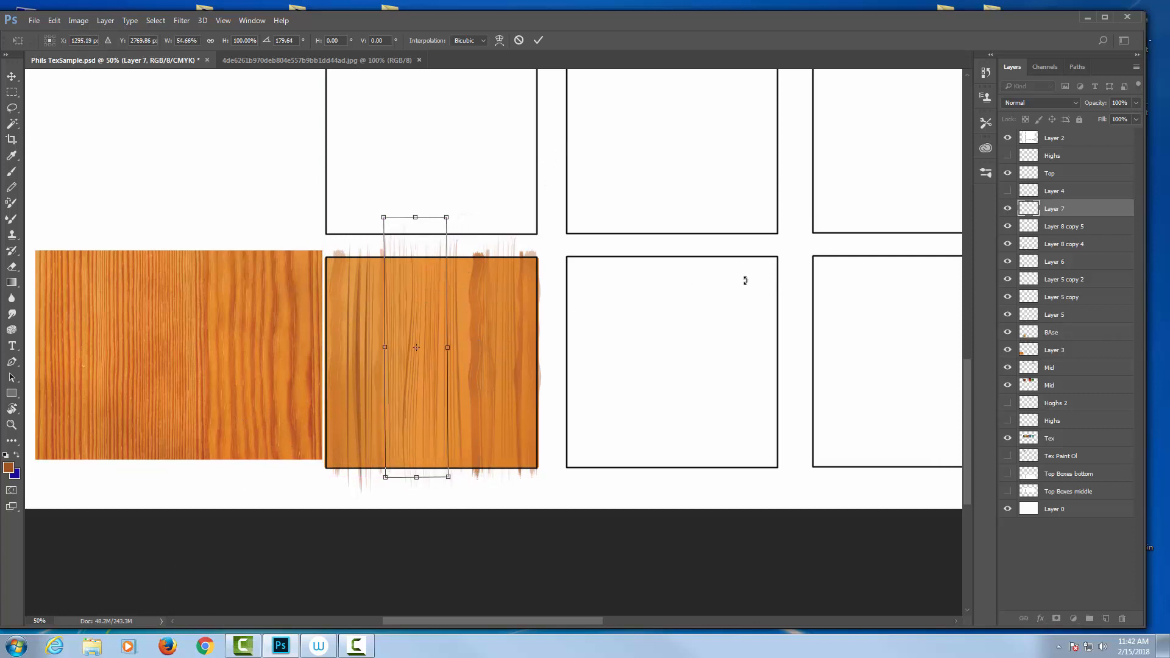
pyautogui.press('Return')
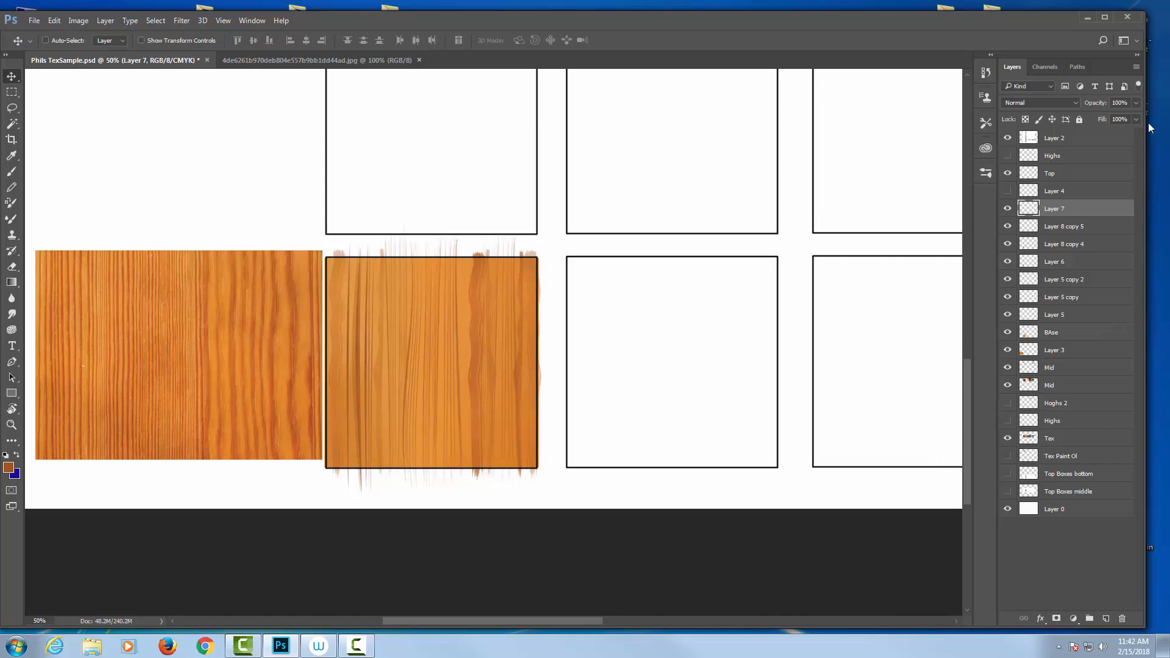
# Step: Set Layer 7's opacity to 71% and merge it with Layer 8 copy 5, Layer 8 copy 4 and Layer 6
pyautogui.click(1136, 119)
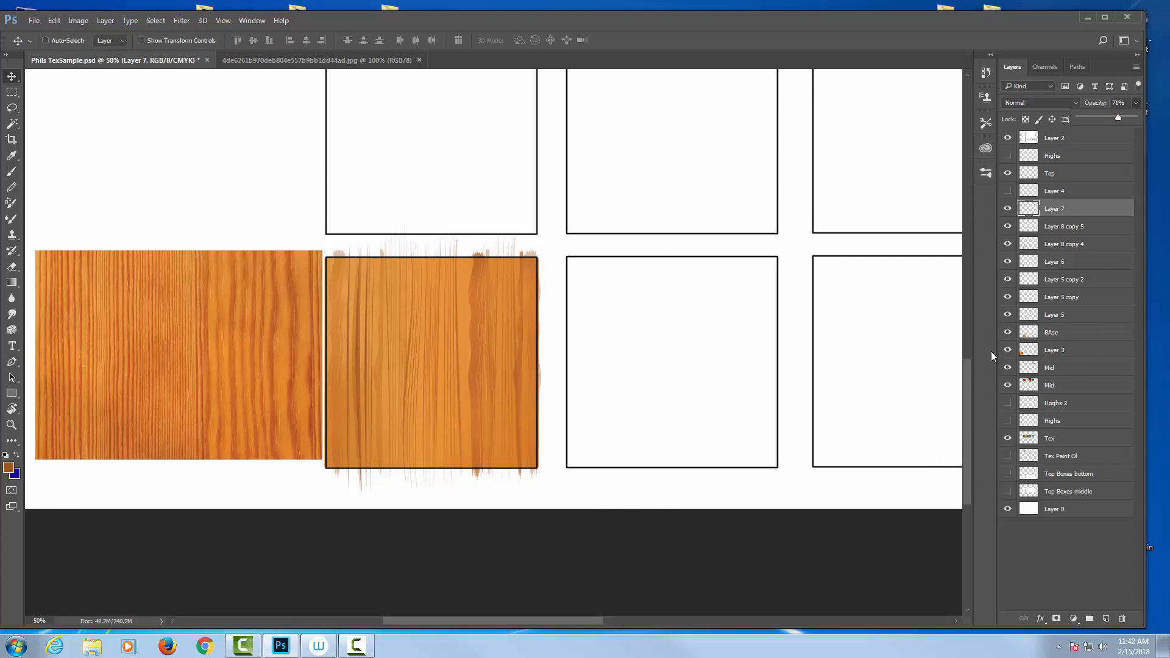
pyautogui.keyDown('shift'); pyautogui.click(1077, 262); pyautogui.keyUp('shift')
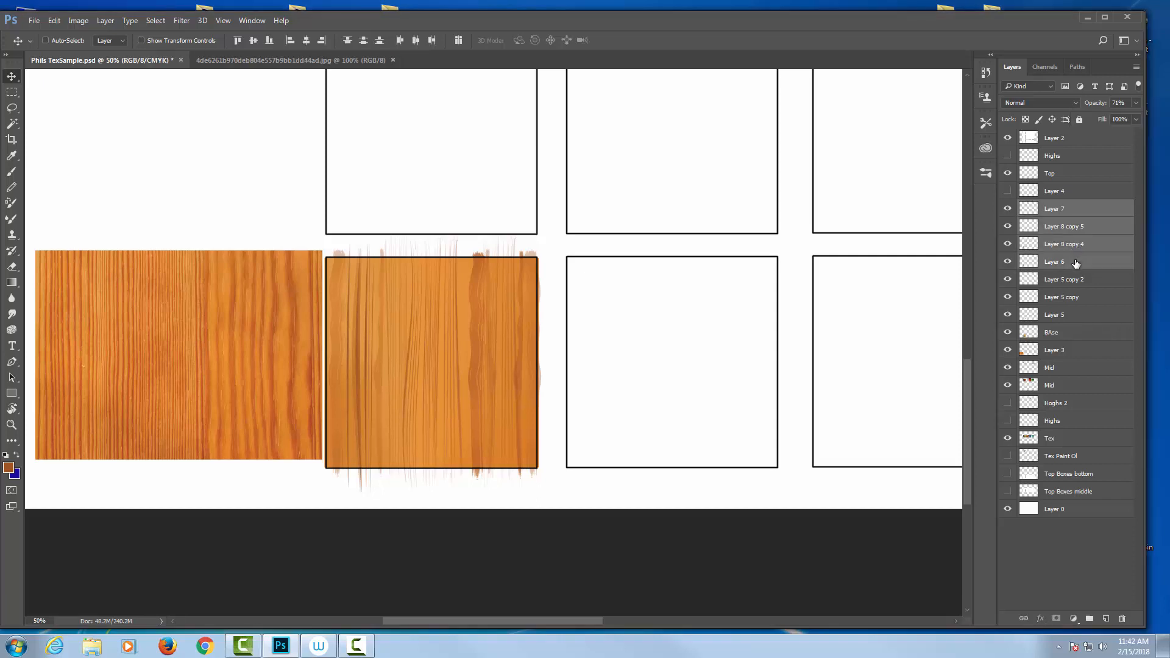
pyautogui.hotkey('ctrl', 'e')
pyautogui.click(1007, 209)
pyautogui.click(1007, 209)
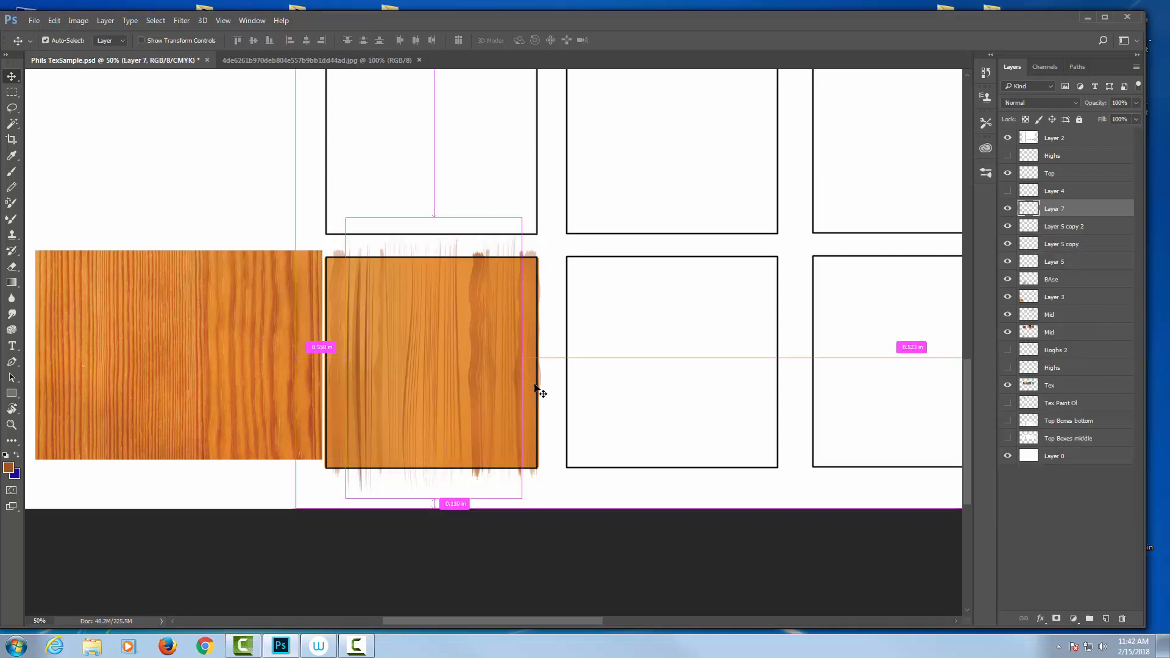
# Step: Check Layer 5 by toggling its visibility, and merge Layer 5 copy and Layer 5 copy 2 with Layer 7
pyautogui.hotkey('ctrl', '+')
pyautogui.moveTo(466, 404); pyautogui.dragTo(627, 332)
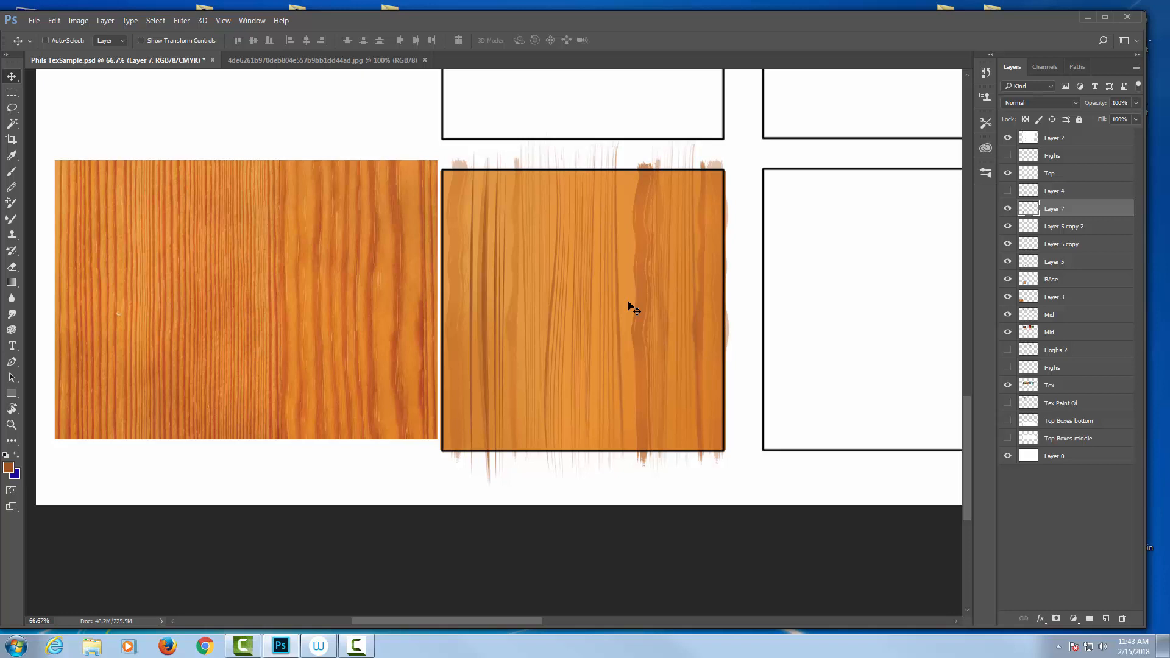
pyautogui.click(1064, 228)
pyautogui.click(1063, 245)
pyautogui.click(1007, 262)
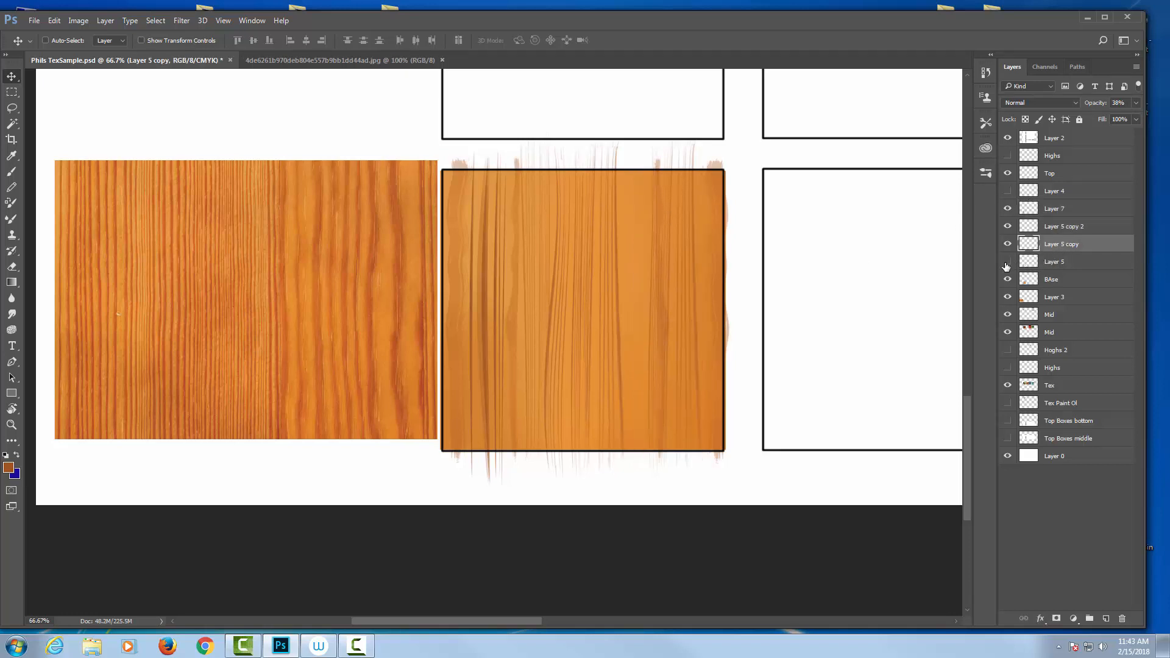
pyautogui.click(1007, 262)
pyautogui.click(1062, 268)
pyautogui.click(1069, 243)
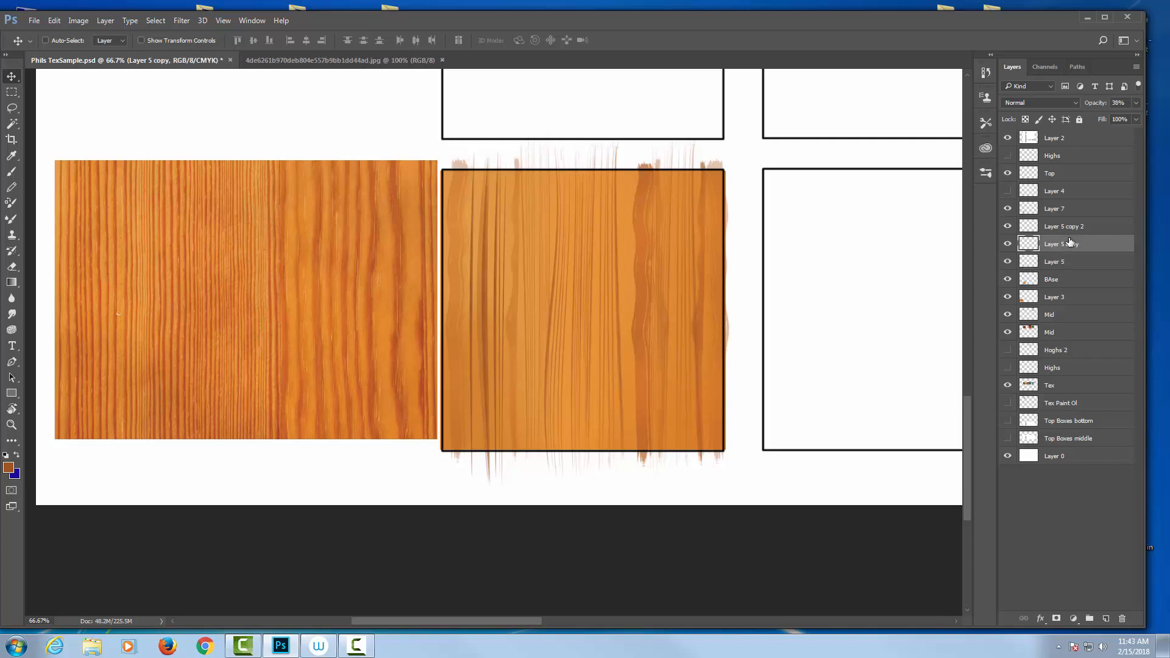
pyautogui.keyDown('shift'); pyautogui.click(1068, 207); pyautogui.keyUp('shift')
pyautogui.hotkey('ctrl', 'e')
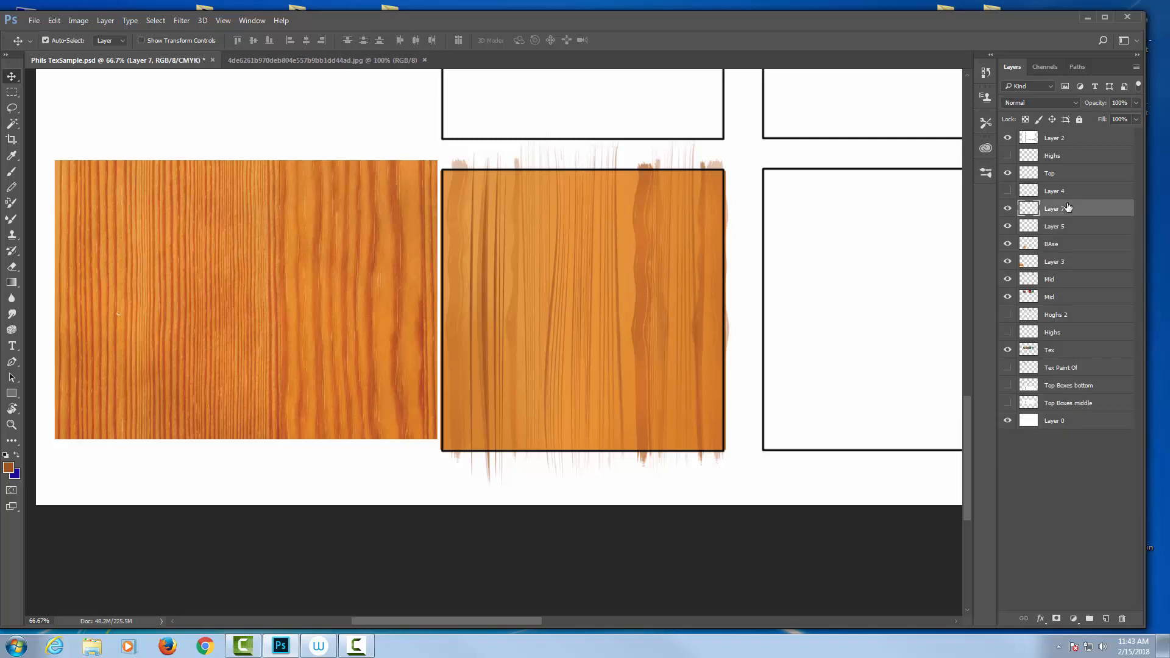
# Step: Rename the merged grain layer Mids and rename Layer 5 as Base
pyautogui.doubleClick(1060, 209)
pyautogui.press('Return')
pyautogui.doubleClick(1057, 226)
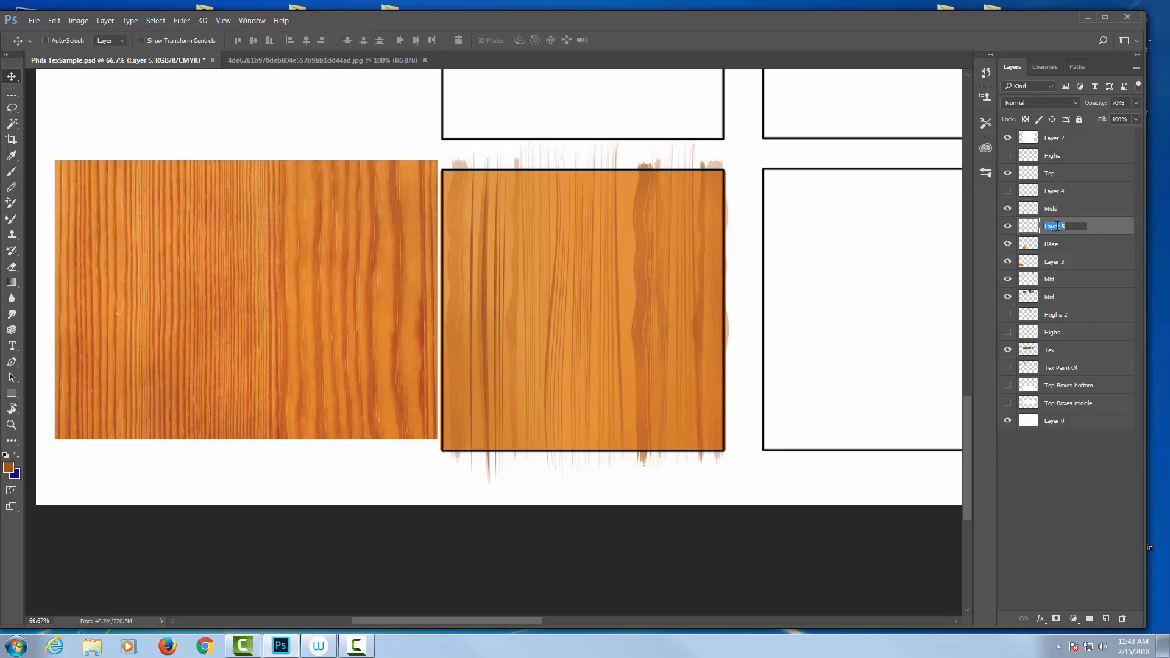
pyautogui.write('Base')
pyautogui.press('Return')
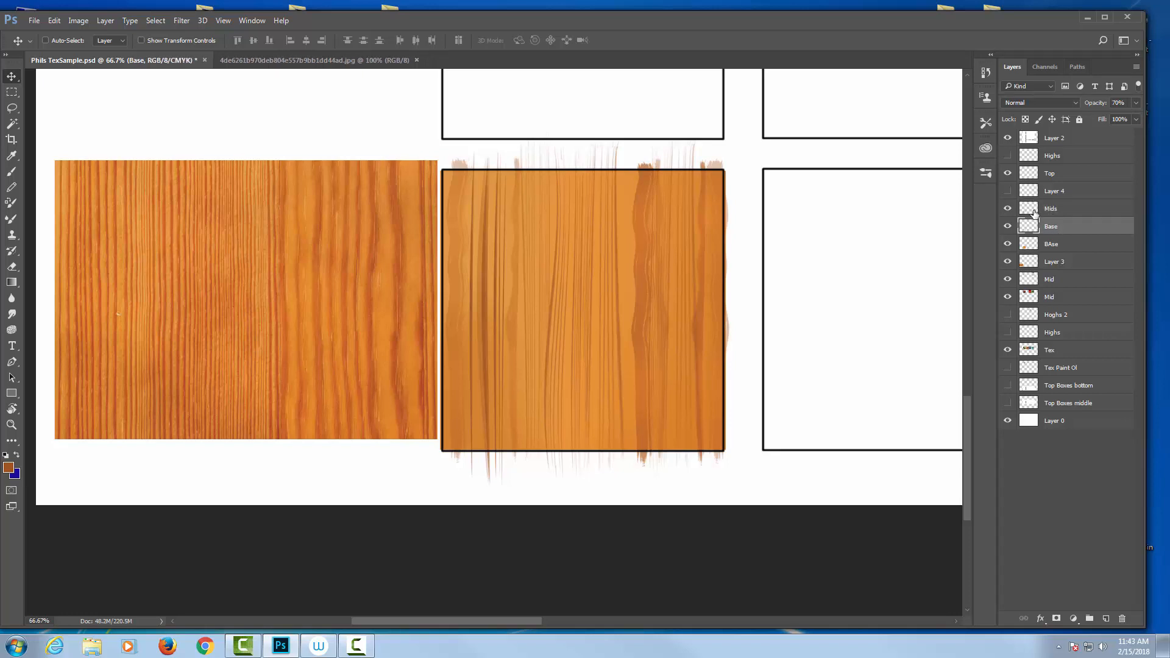
# Step: Rename the Base layer directly below Mids as Tex Strip
pyautogui.doubleClick(1051, 225)
pyautogui.write('Tex Strip')
pyautogui.press('Return')
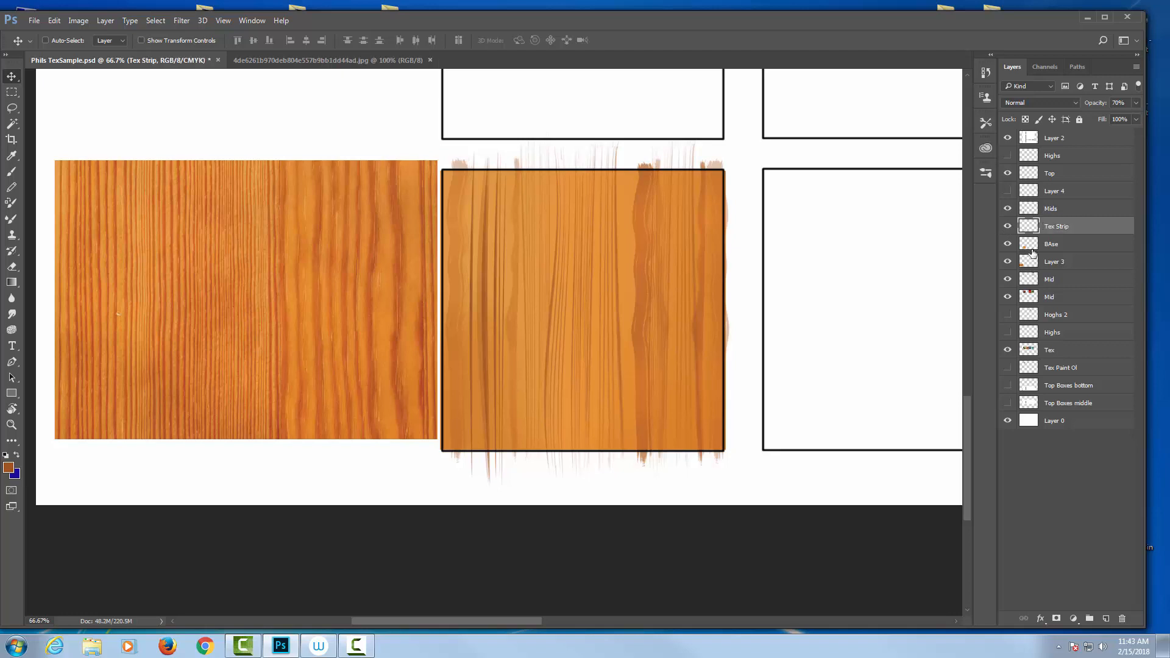
# Step: Toggle the visibility of the Mids, Tex Strip and BAse layers to check what each contributes to the wood square
pyautogui.click(1008, 208)
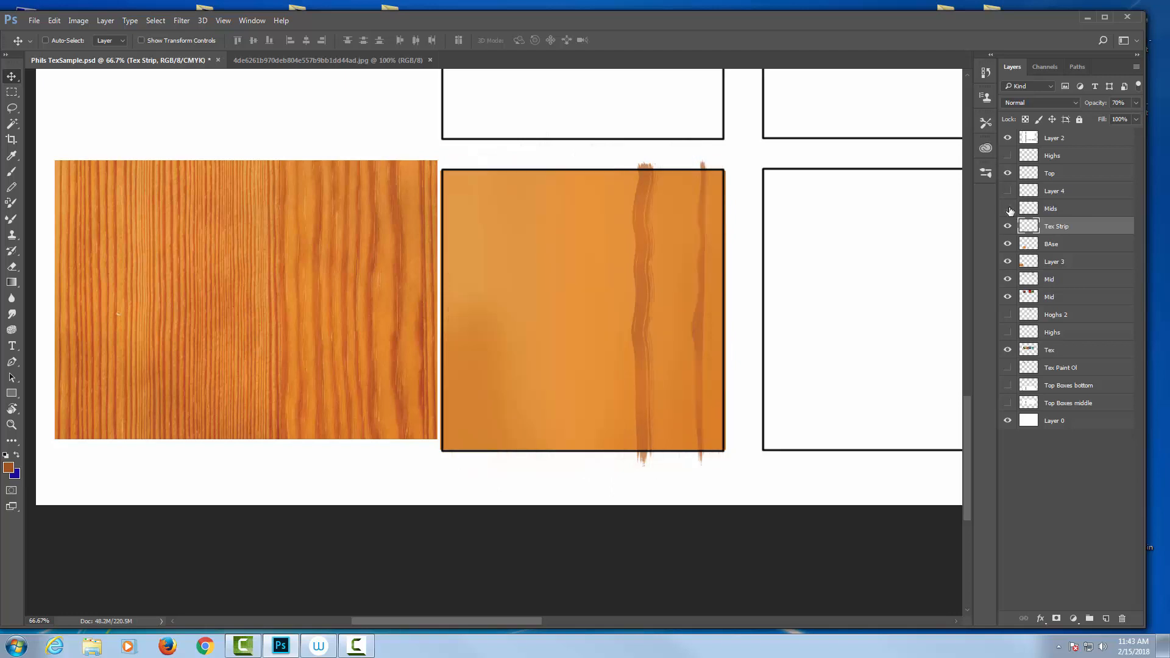
pyautogui.click(1008, 209)
pyautogui.click(1007, 226)
pyautogui.click(1008, 226)
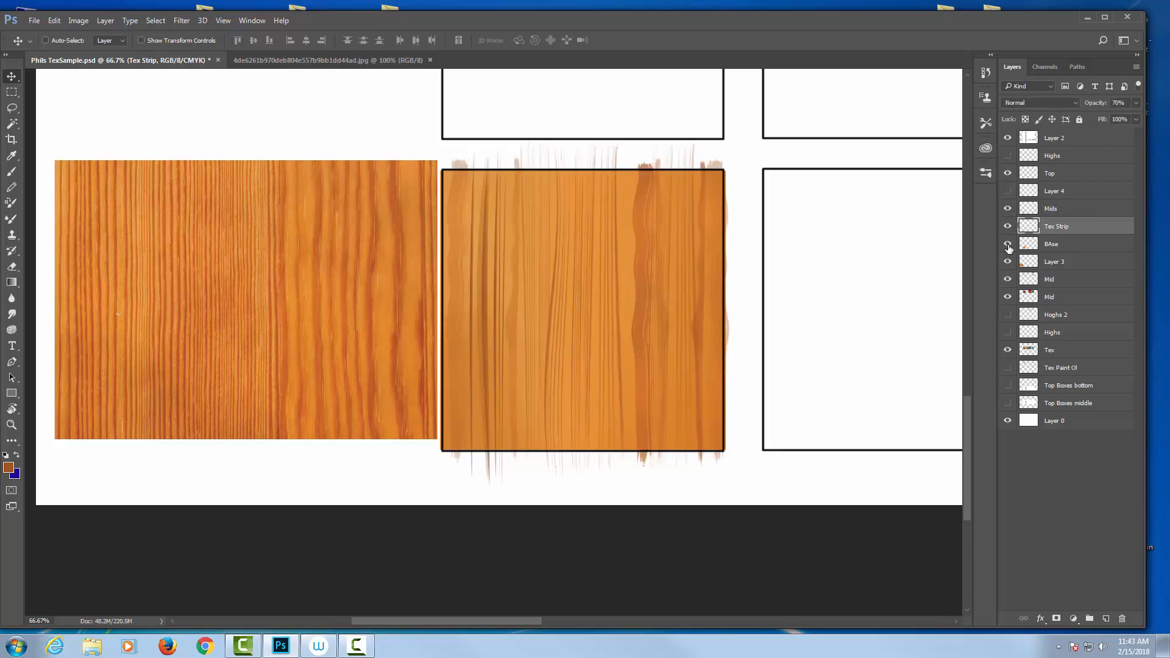
pyautogui.click(1008, 244)
pyautogui.click(1008, 244)
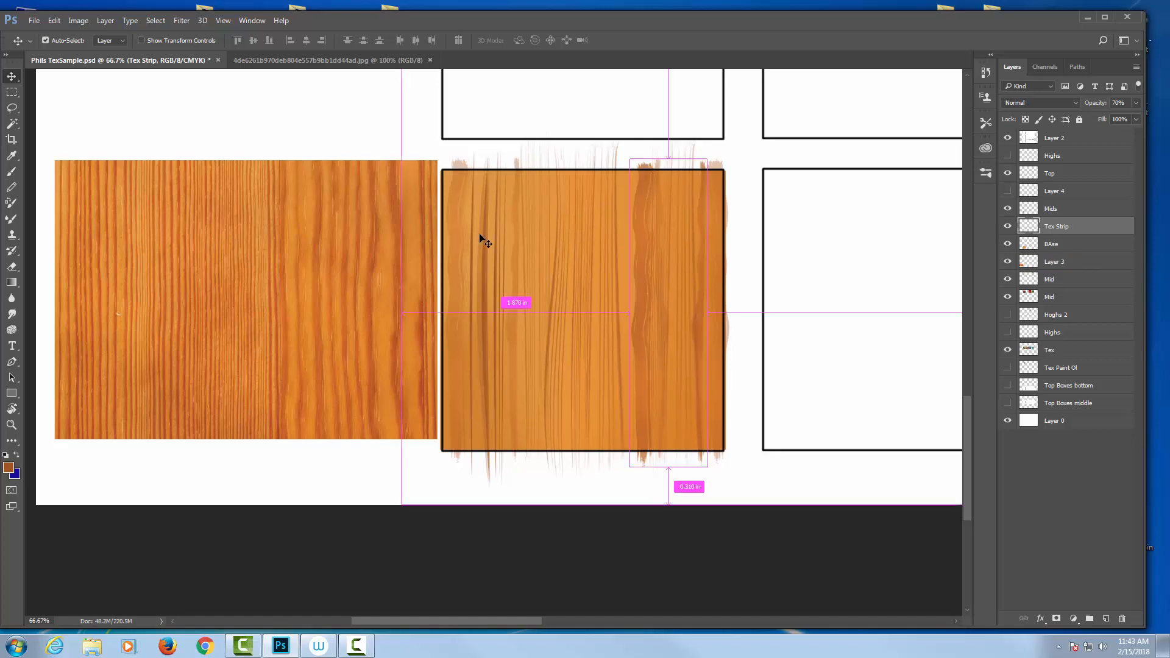
# Step: Examine the fine light streaks in the wood reference up close and compare them with the painted square
pyautogui.hotkey('ctrl', '+')
pyautogui.hotkey('ctrl', '+')
pyautogui.hotkey('ctrl', '+')
pyautogui.moveTo(390, 293); pyautogui.dragTo(698, 313)
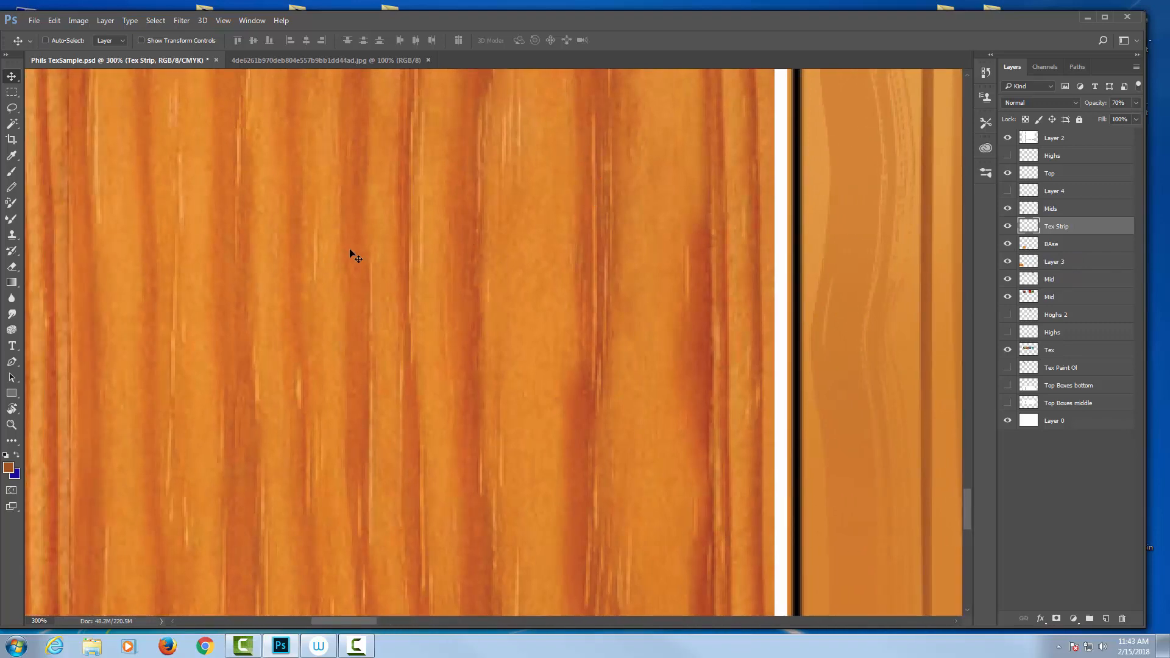
pyautogui.hotkey('ctrl', '-')
pyautogui.hotkey('ctrl', '-')
pyautogui.hotkey('ctrl', '-')
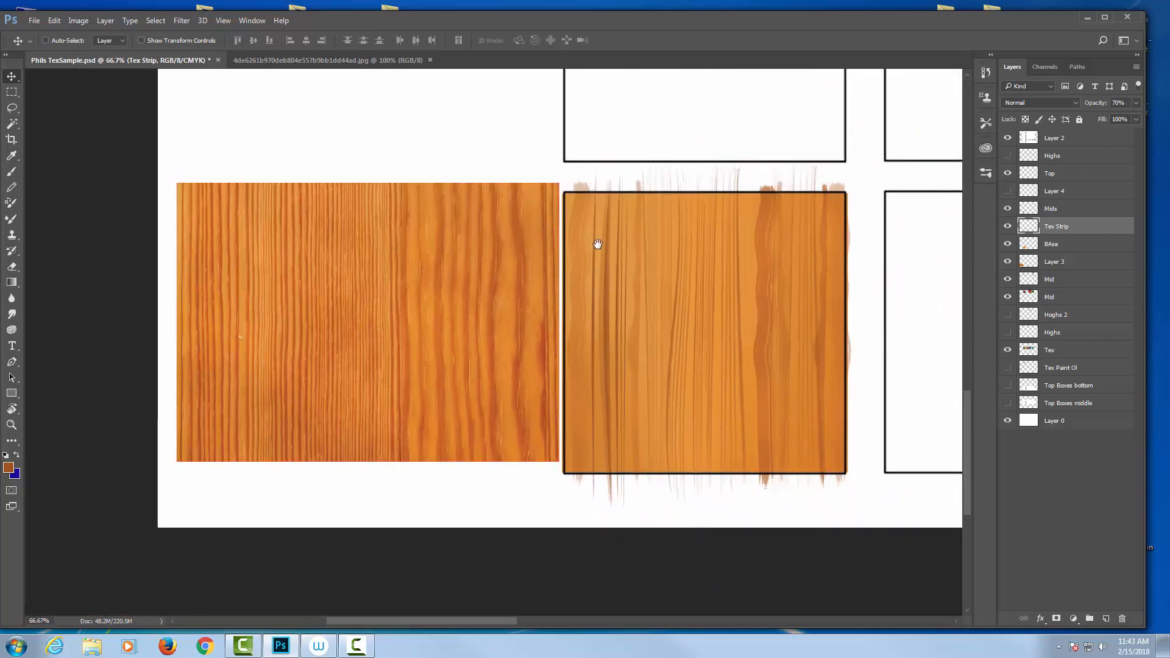
pyautogui.moveTo(598, 244); pyautogui.dragTo(522, 251)
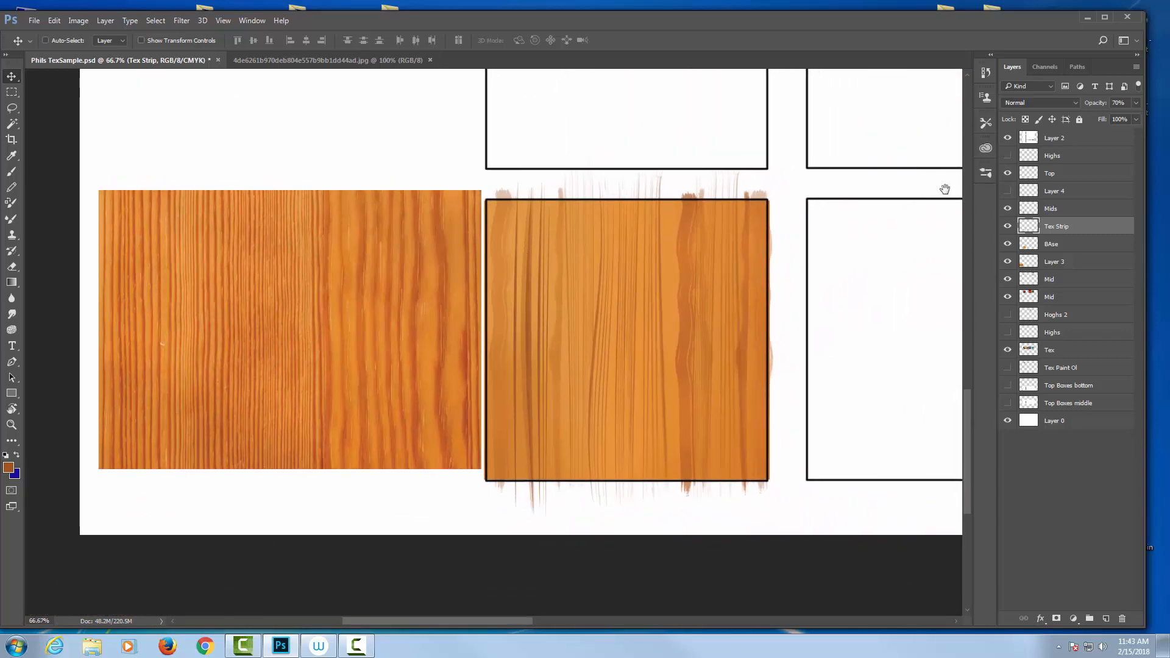
# Step: Select and show Layer 4, and set the foreground color to white (ffffff)
pyautogui.click(1074, 204)
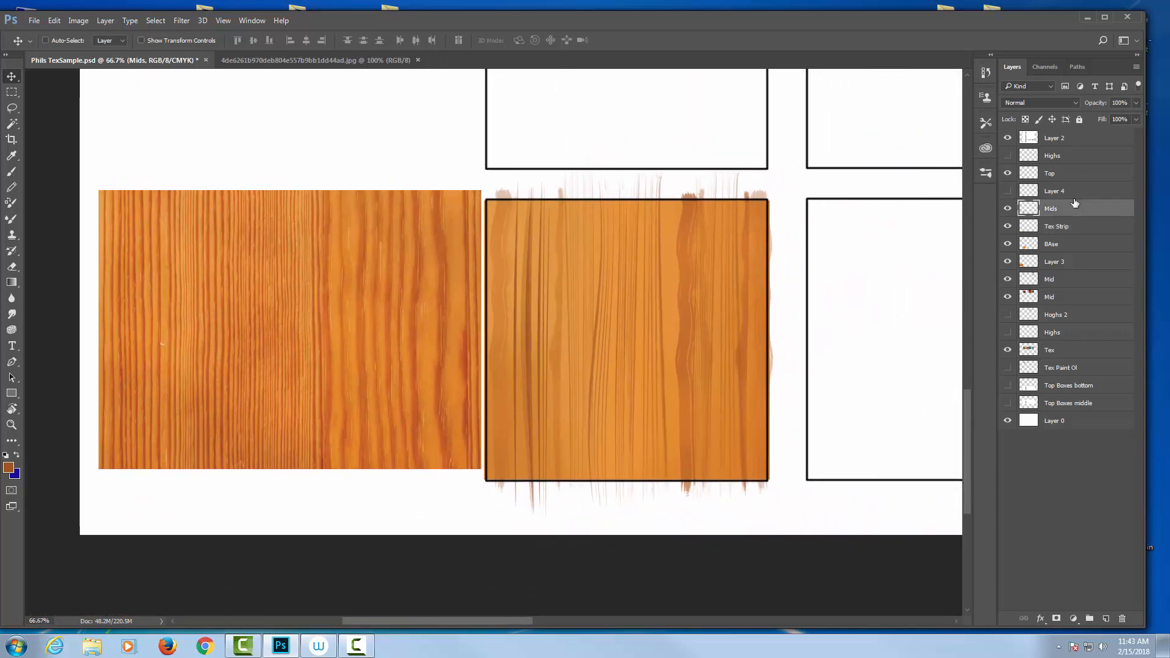
pyautogui.click(1038, 193)
pyautogui.click(1008, 191)
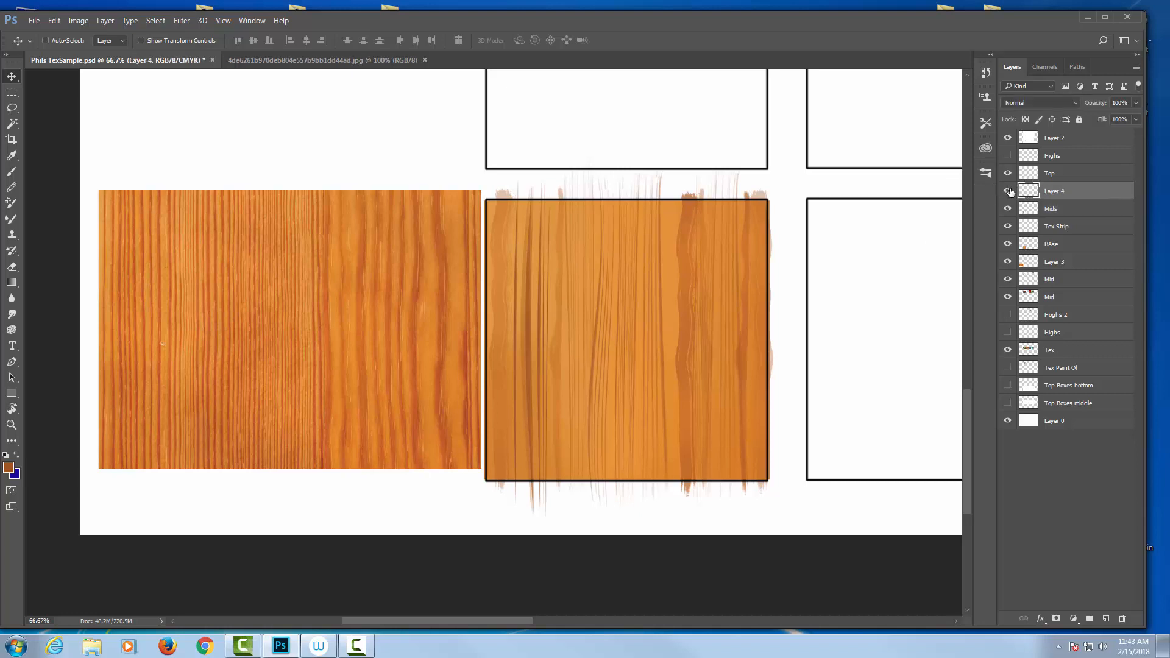
pyautogui.click(10, 466)
pyautogui.moveTo(464, 170); pyautogui.dragTo(410, 149)
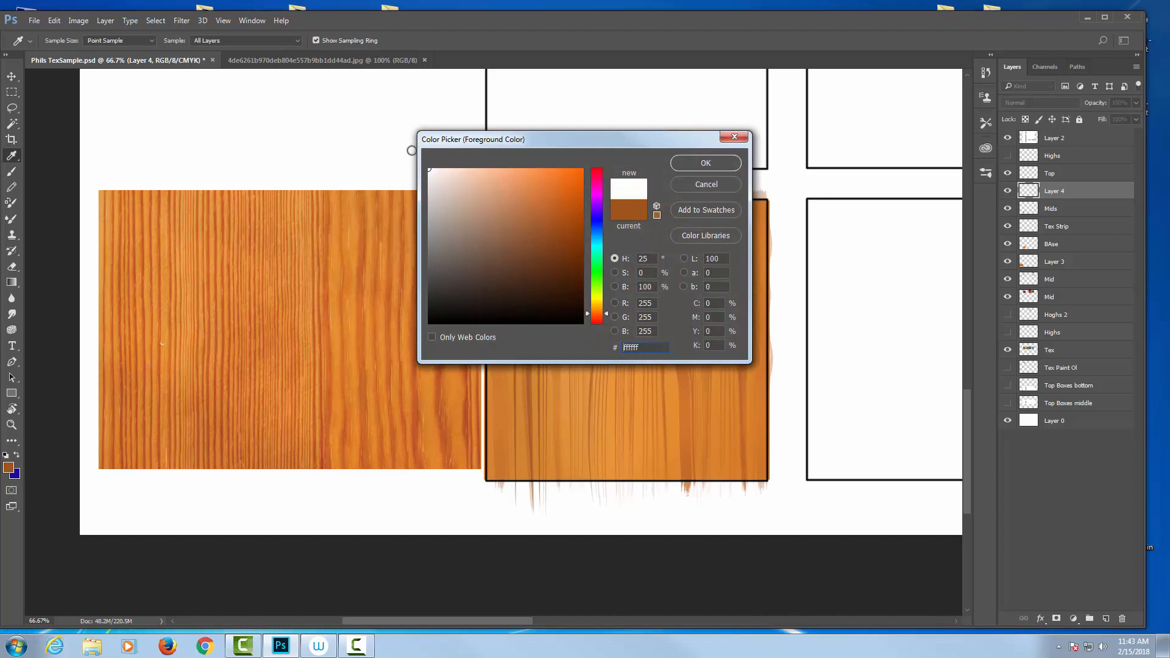
pyautogui.click(705, 162)
# Step: Paint a vertical white highlight with the Brush beside the wide wavy strip, from the wood square's top edge to past its middle
pyautogui.press('v')
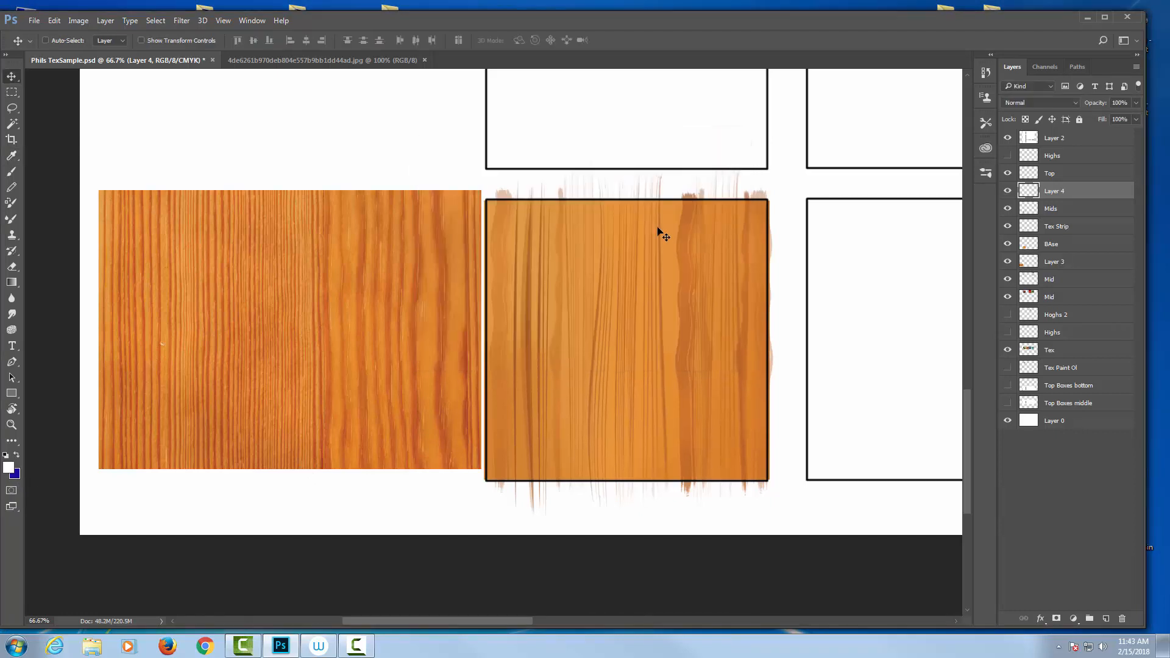
pyautogui.press('b')
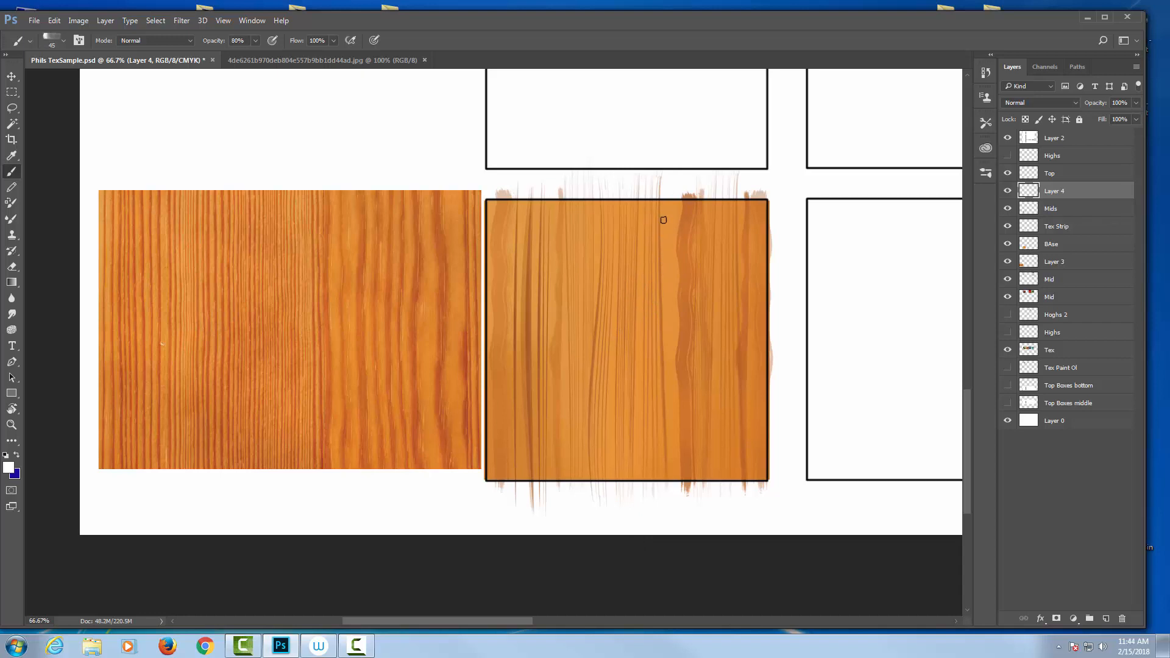
pyautogui.moveTo(670, 192); pyautogui.dragTo(670, 368)
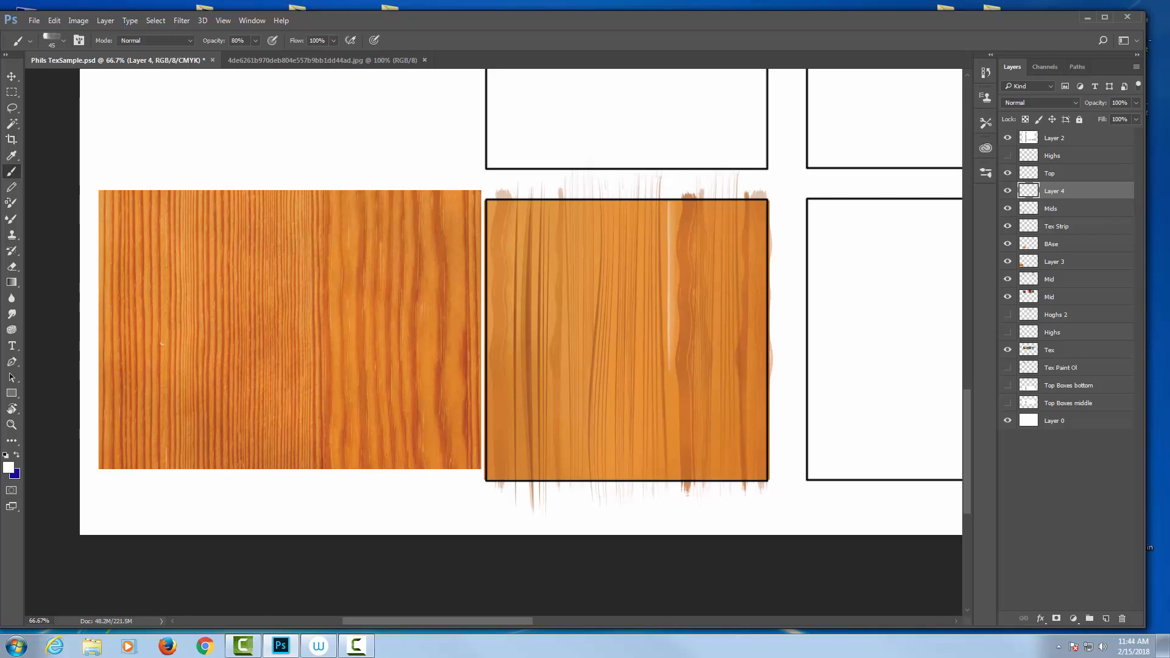
# Step: Move the white highlight to the thin grain lines near the wood square's middle and make it thinner and shorter with Free Transform
pyautogui.press('v')
pyautogui.moveTo(689, 344)
pyautogui.mouseDown()
pyautogui.moveTo(637, 373)
pyautogui.moveTo(650, 348)
pyautogui.moveTo(571, 354)
pyautogui.moveTo(608, 363)
pyautogui.moveTo(591, 368)
pyautogui.moveTo(601, 368)
pyautogui.moveTo(605, 315)
pyautogui.mouseUp()
pyautogui.press('ctrl')
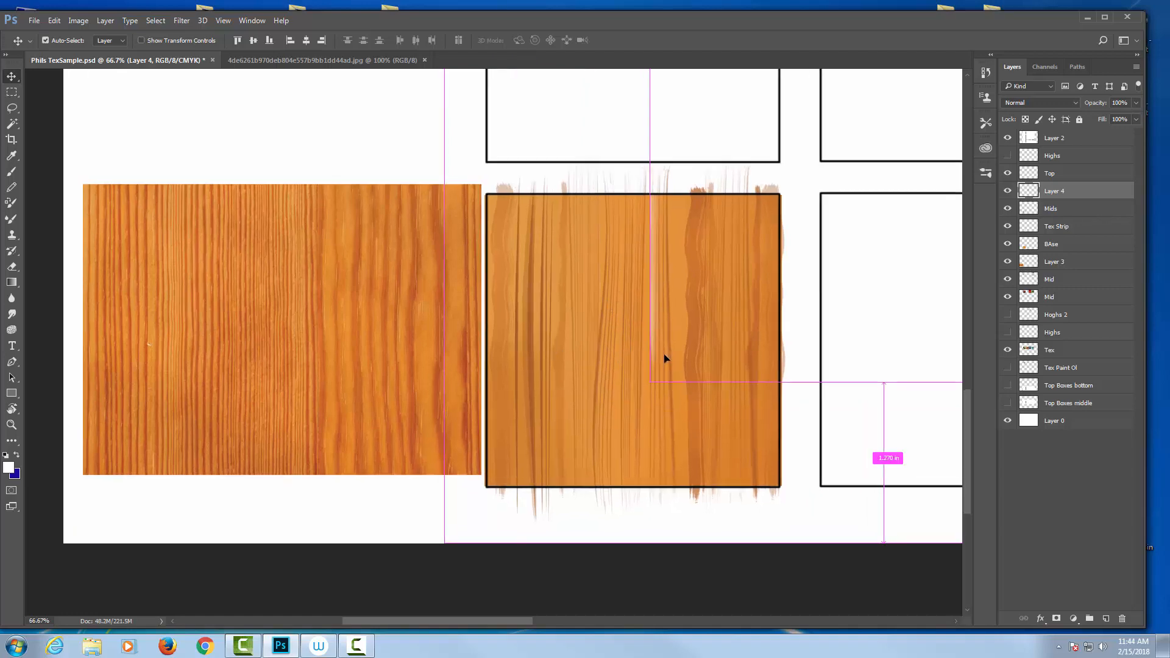
pyautogui.hotkey('ctrl', '+')
pyautogui.moveTo(745, 270); pyautogui.dragTo(696, 294)
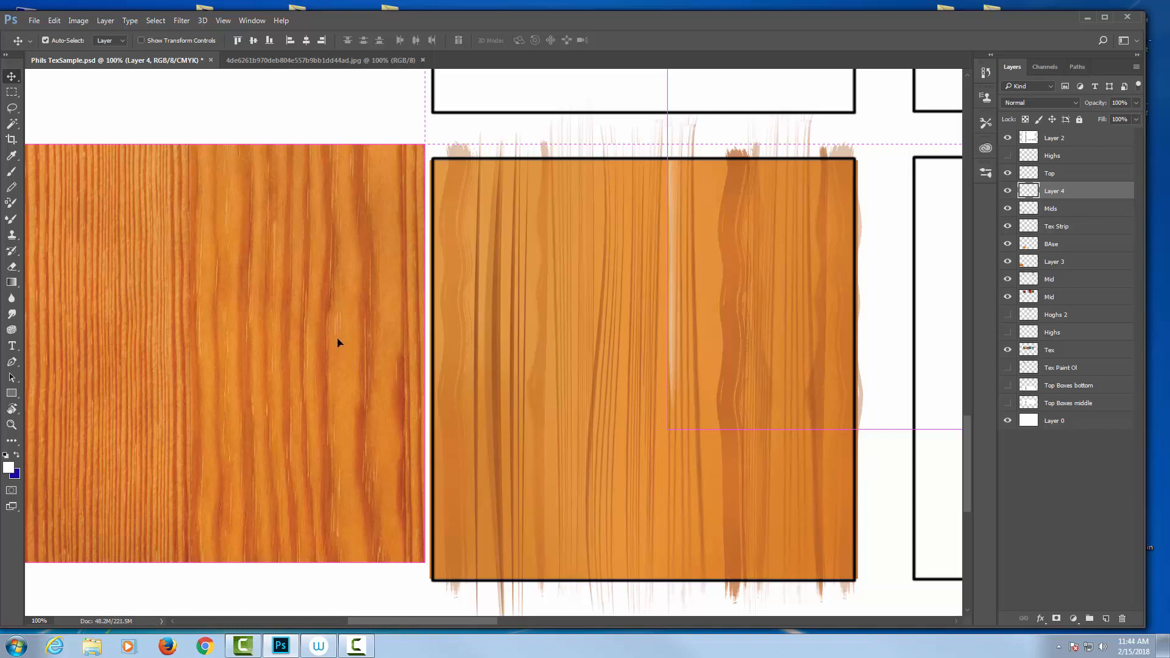
pyautogui.hotkey('ctrl', 't')
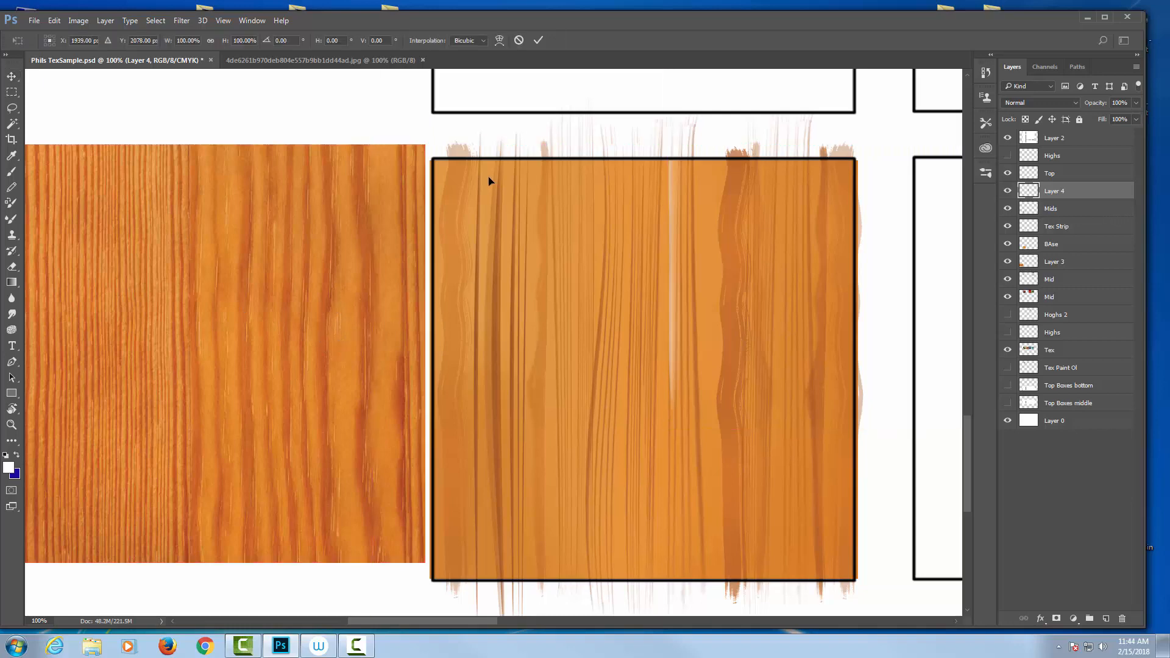
pyautogui.moveTo(667, 429); pyautogui.dragTo(821, 194)
pyautogui.moveTo(886, 176); pyautogui.dragTo(709, 317)
pyautogui.press('Return')
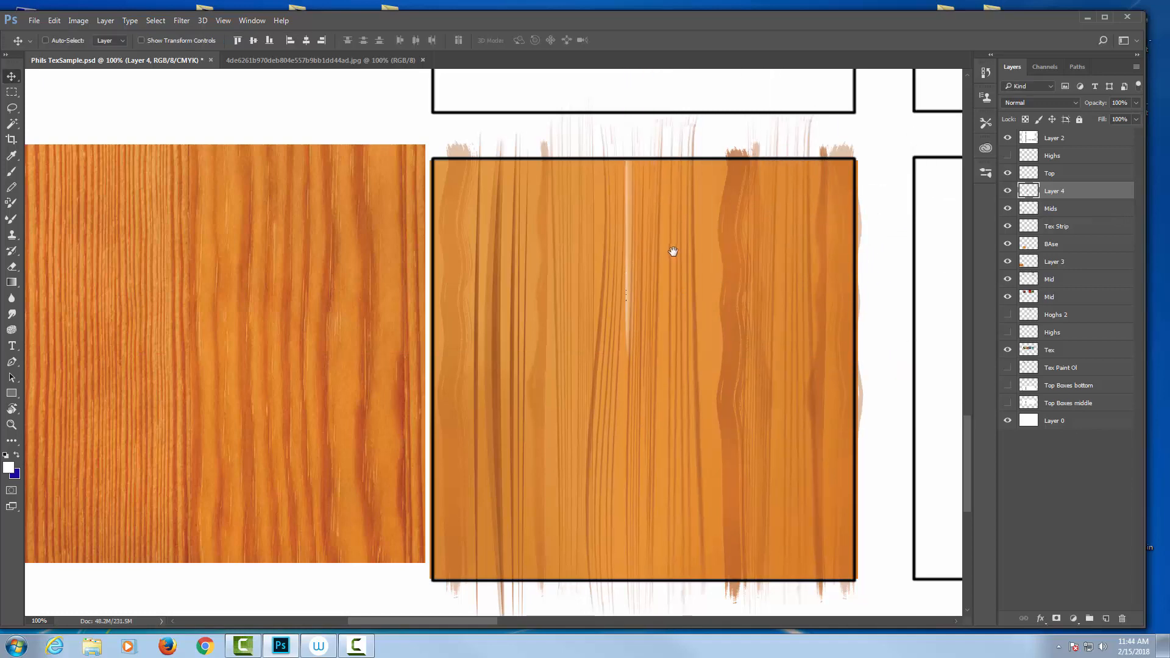
# Step: Marquee-select the highlight, shrink it with Free Transform and place it just right of the wide wavy strip at the square's upper edge
pyautogui.moveTo(673, 253); pyautogui.dragTo(624, 277)
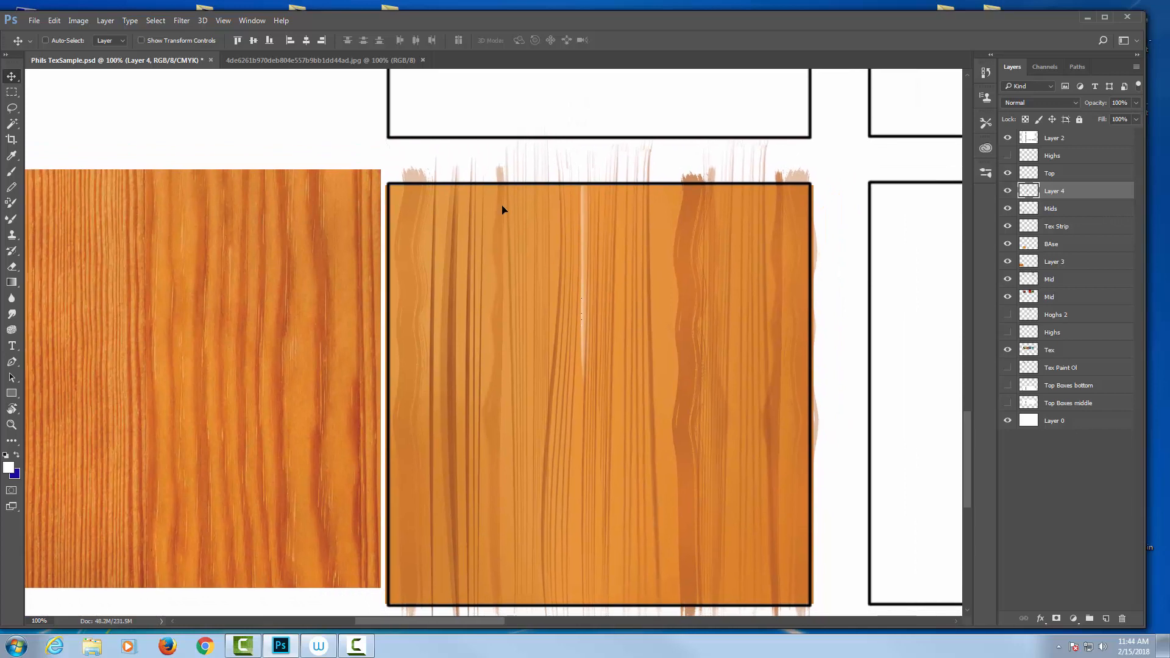
pyautogui.press('m')
pyautogui.moveTo(544, 152); pyautogui.dragTo(626, 447)
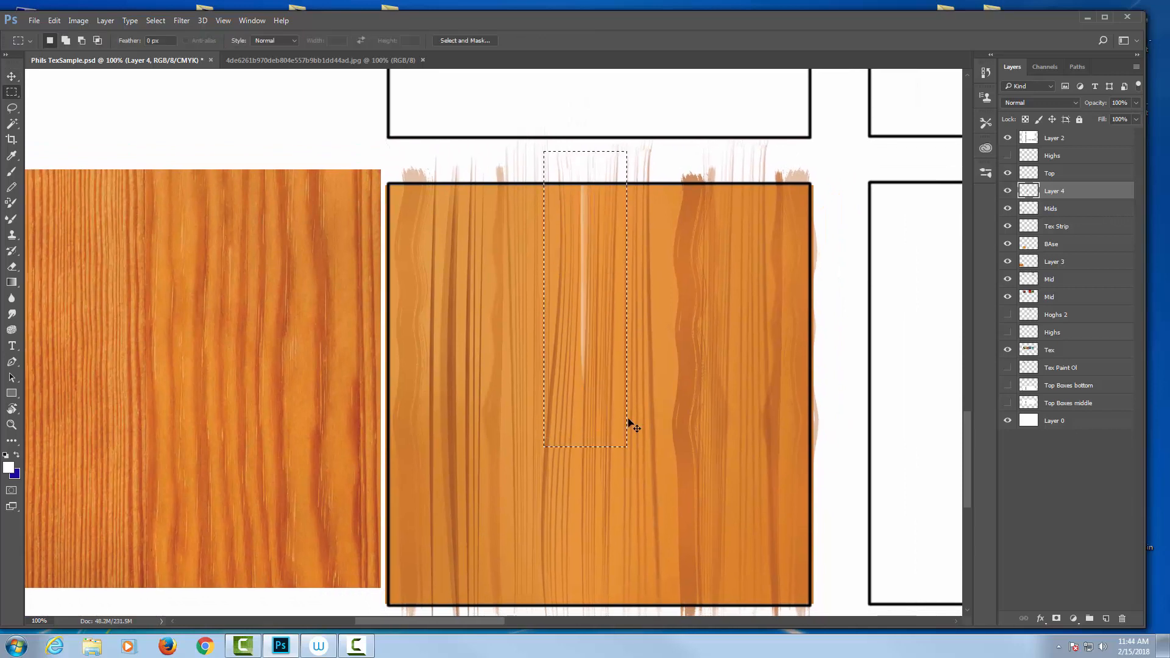
pyautogui.hotkey('ctrl', 't')
pyautogui.moveTo(626, 151); pyautogui.dragTo(727, 197)
pyautogui.press('Return')
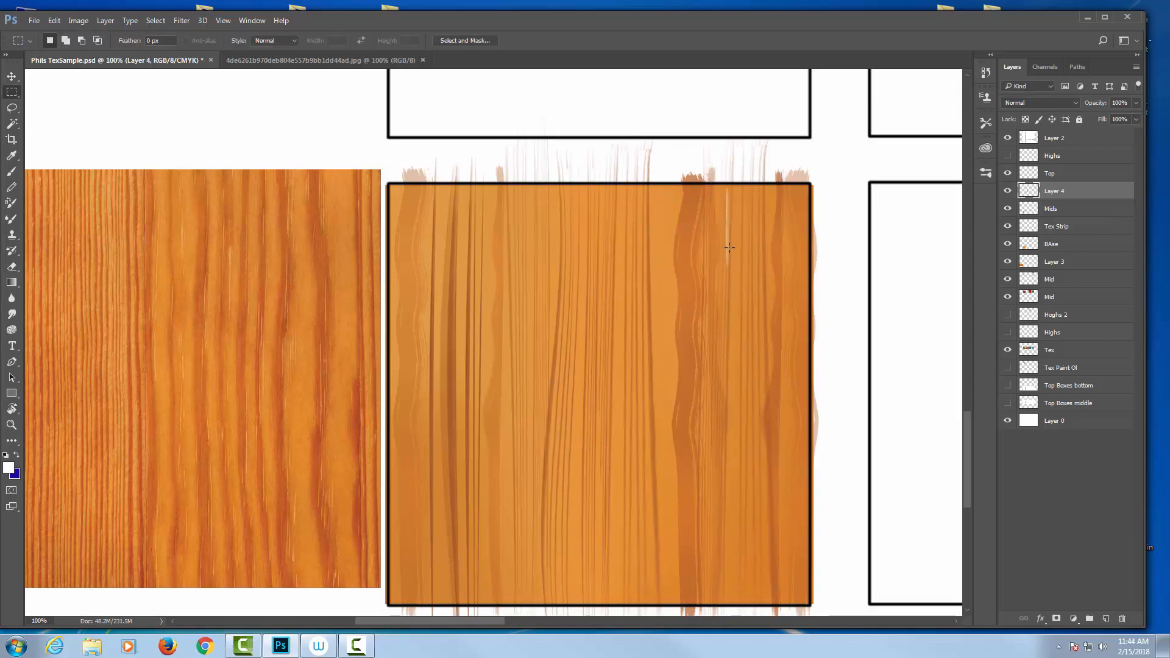
# Step: Set Layer 4's opacity to 59% and stretch the highlight down most of the wood square's height
pyautogui.click(1136, 103)
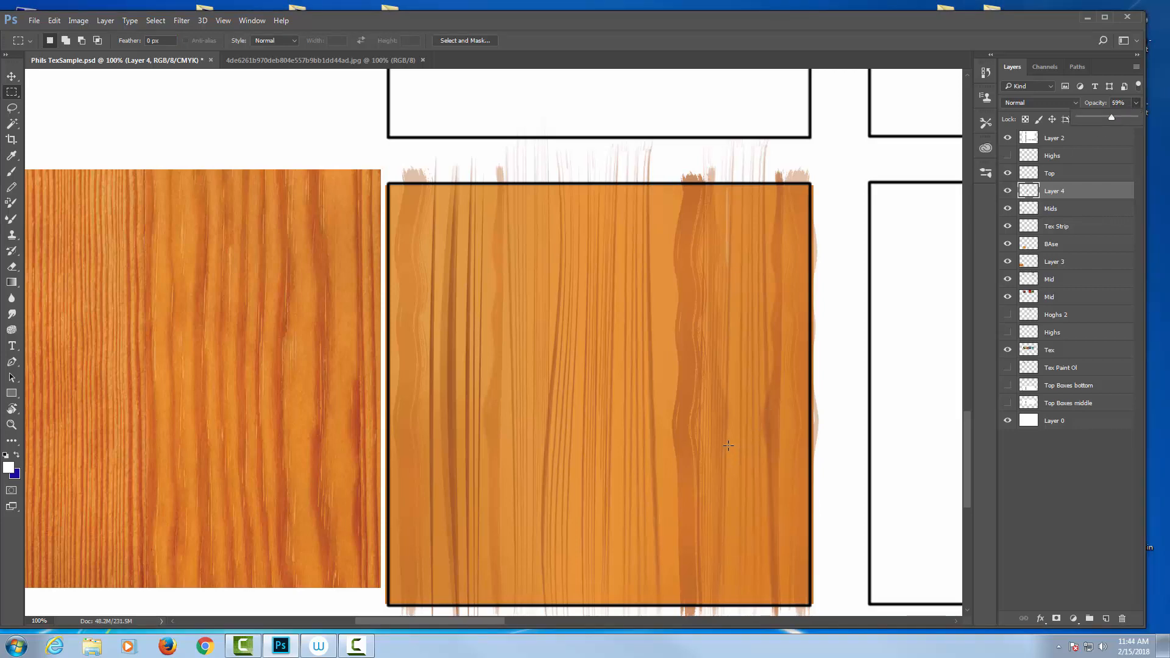
pyautogui.hotkey('ctrl', 't')
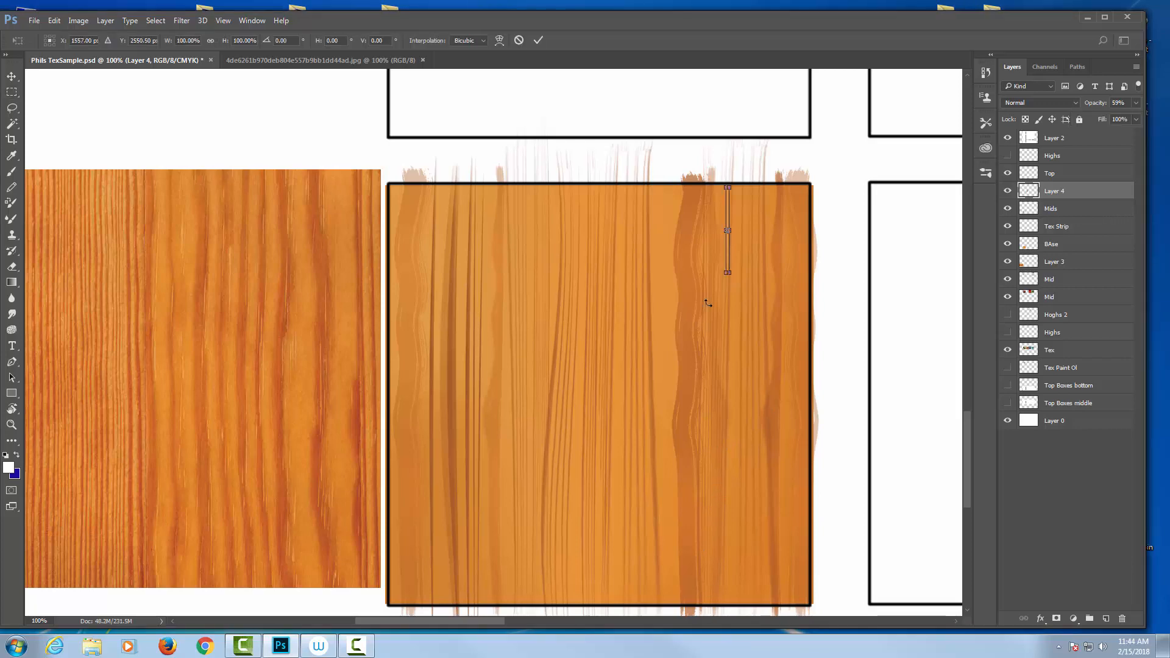
pyautogui.moveTo(728, 273); pyautogui.dragTo(722, 527)
pyautogui.press('Return')
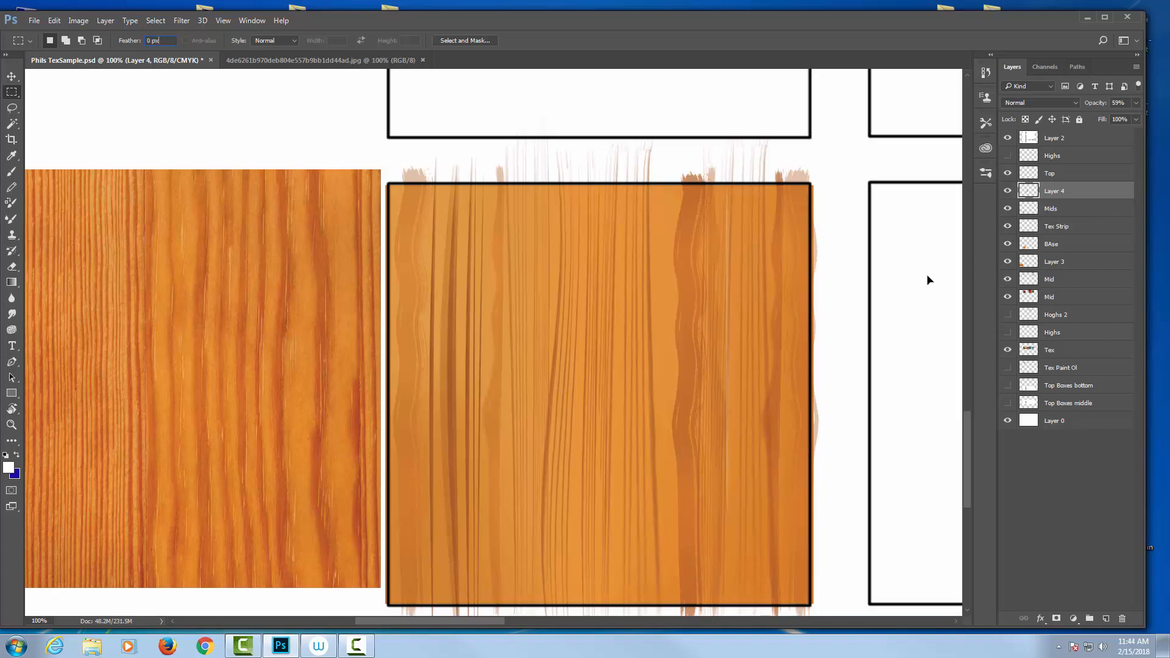
pyautogui.click(774, 258)
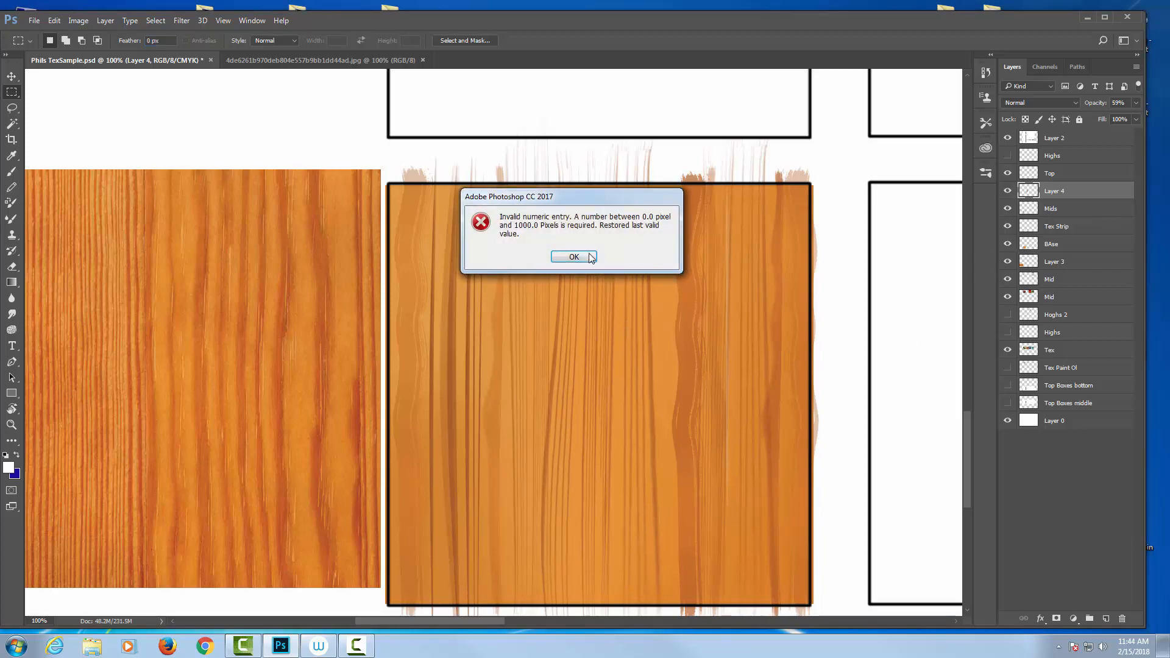
pyautogui.click(561, 261)
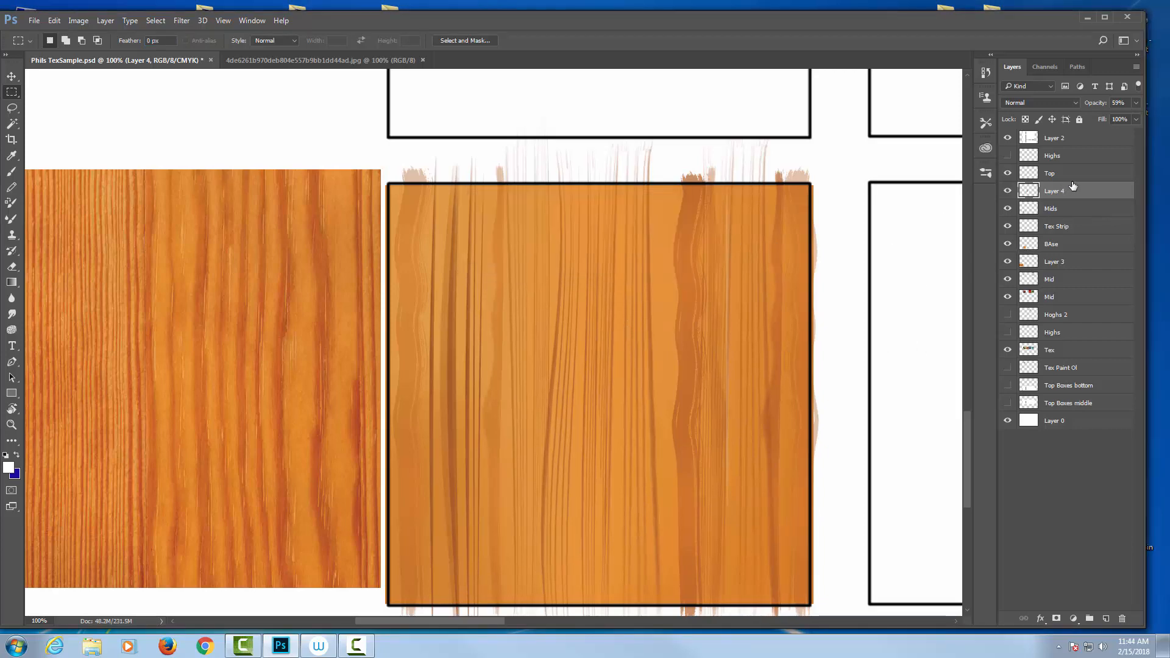
# Step: Add a highlight copy on a new layer above Layer 4 and place it among the thin grain lines near the square's middle
pyautogui.click(1009, 194)
pyautogui.hotkey('ctrl', 'shift', 'alt', 'n')
pyautogui.press('v')
pyautogui.moveTo(881, 332); pyautogui.dragTo(568, 287)
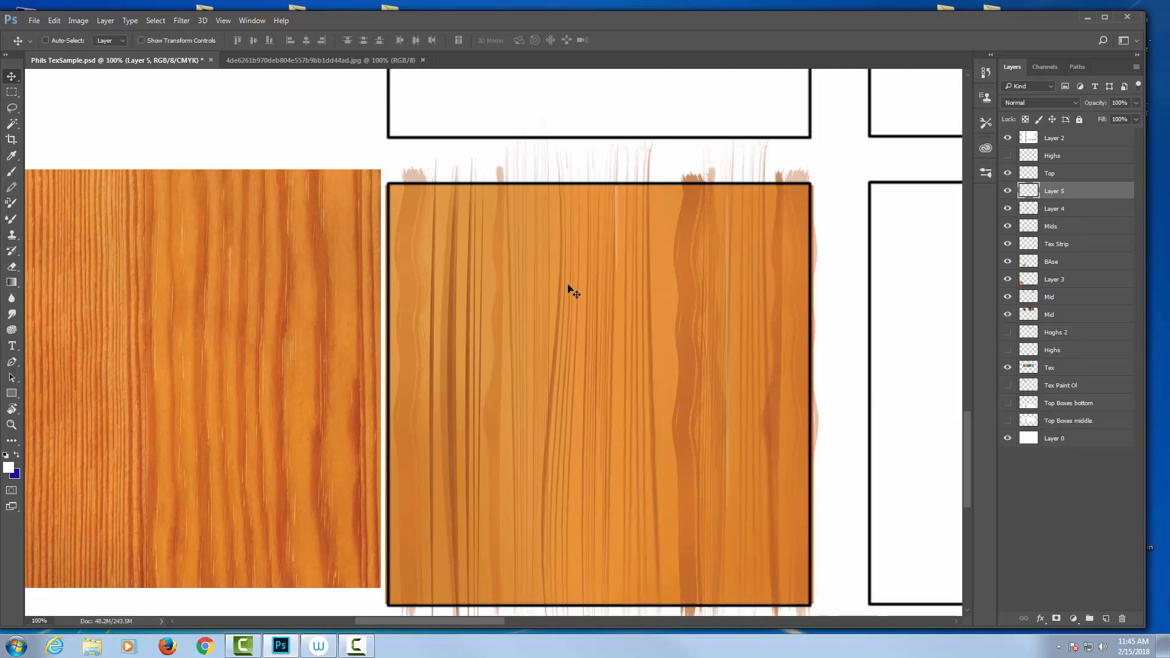
# Step: Rotate Layer 5's highlight 1.45° and shift it slightly sideways to follow the neighbouring thin grain line
pyautogui.moveTo(652, 221); pyautogui.dragTo(652, 243)
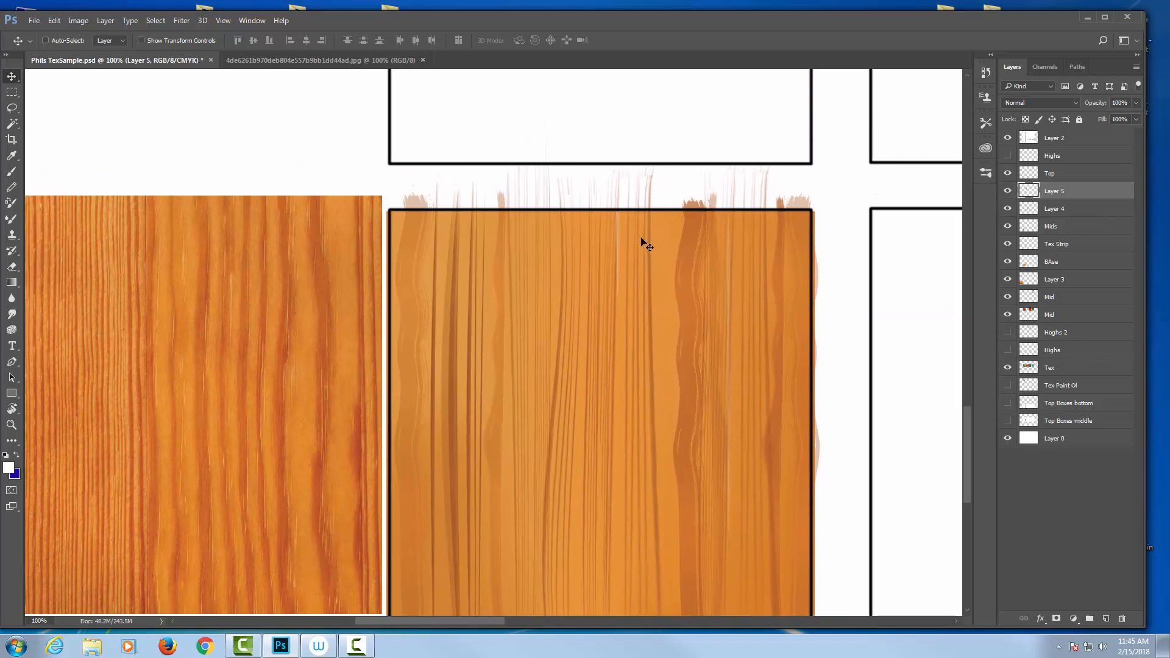
pyautogui.hotkey('ctrl', 't')
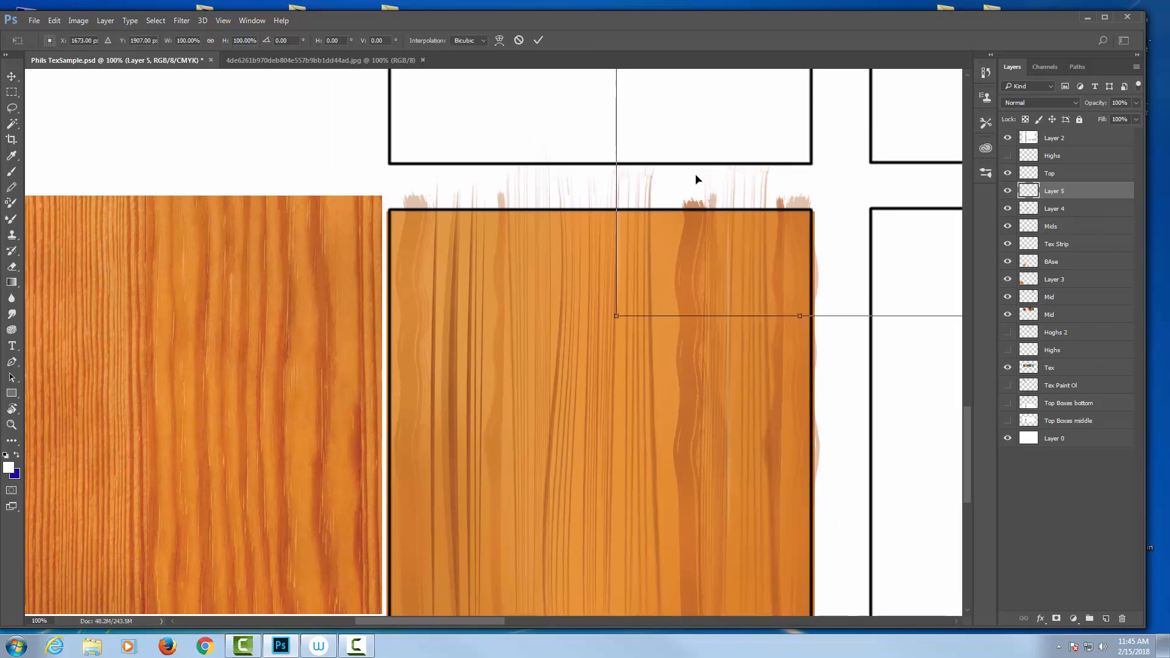
pyautogui.moveTo(696, 175); pyautogui.dragTo(701, 177)
pyautogui.moveTo(621, 337); pyautogui.dragTo(606, 356)
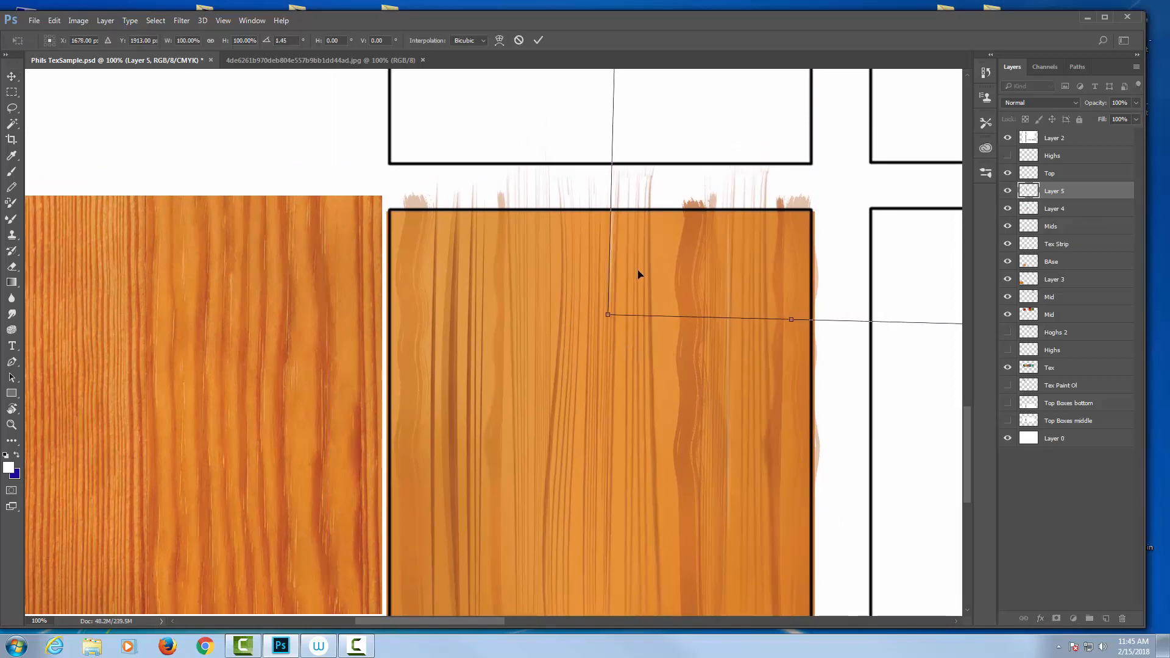
pyautogui.moveTo(642, 268); pyautogui.dragTo(646, 274)
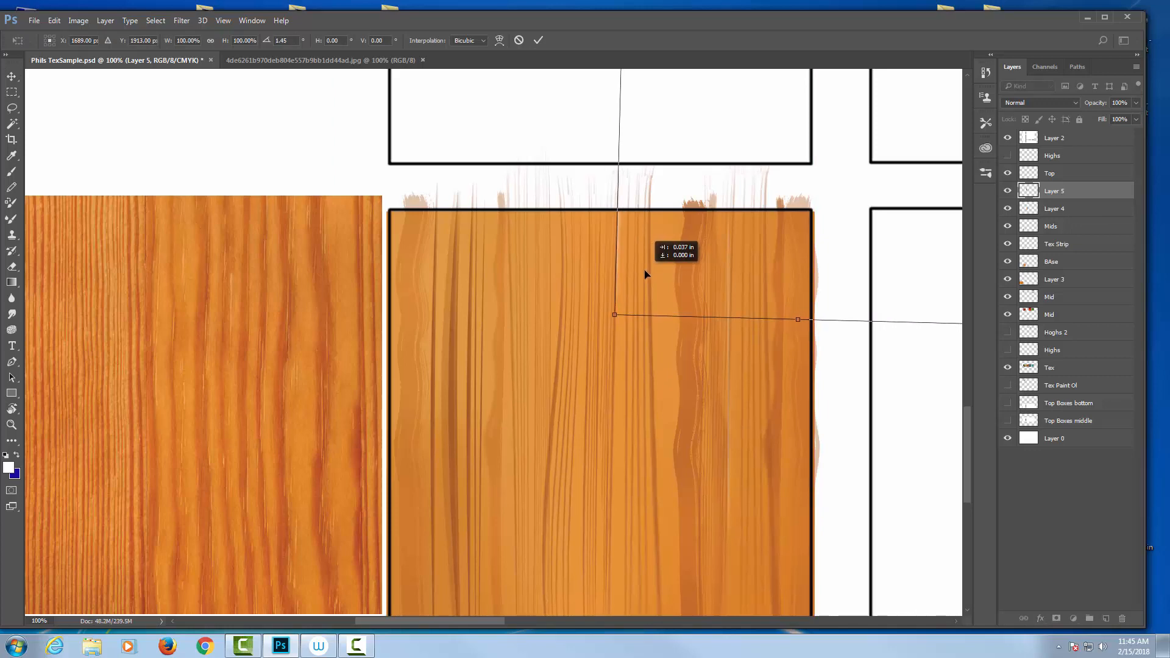
pyautogui.press('Return')
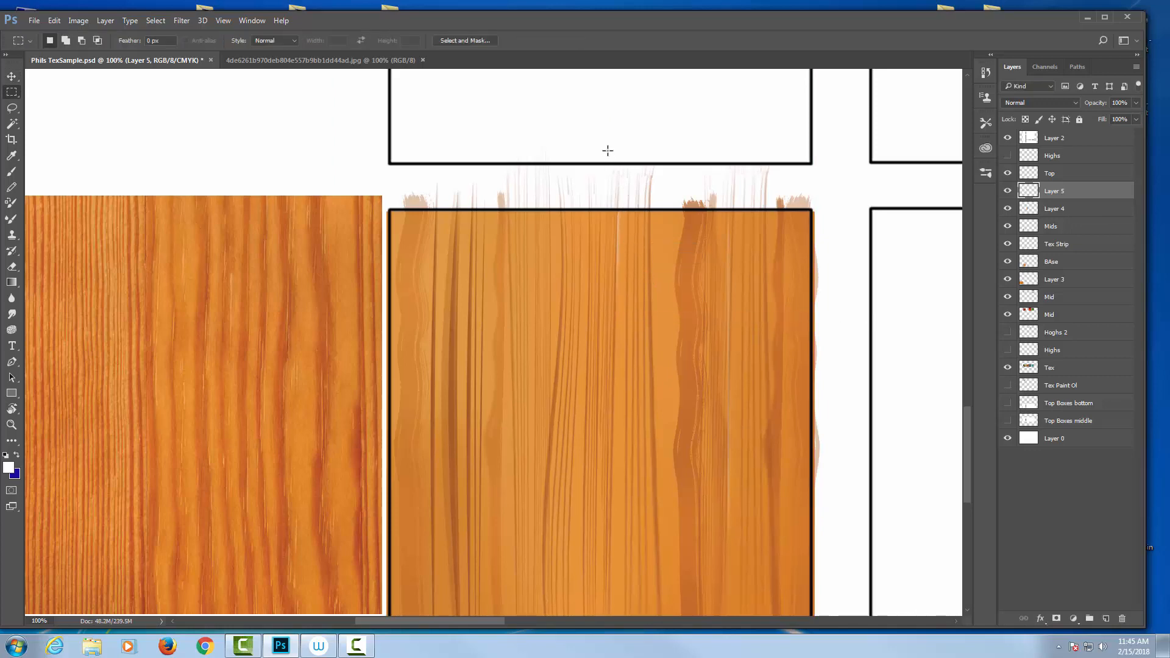
pyautogui.press('m')
pyautogui.moveTo(589, 81); pyautogui.dragTo(728, 211)
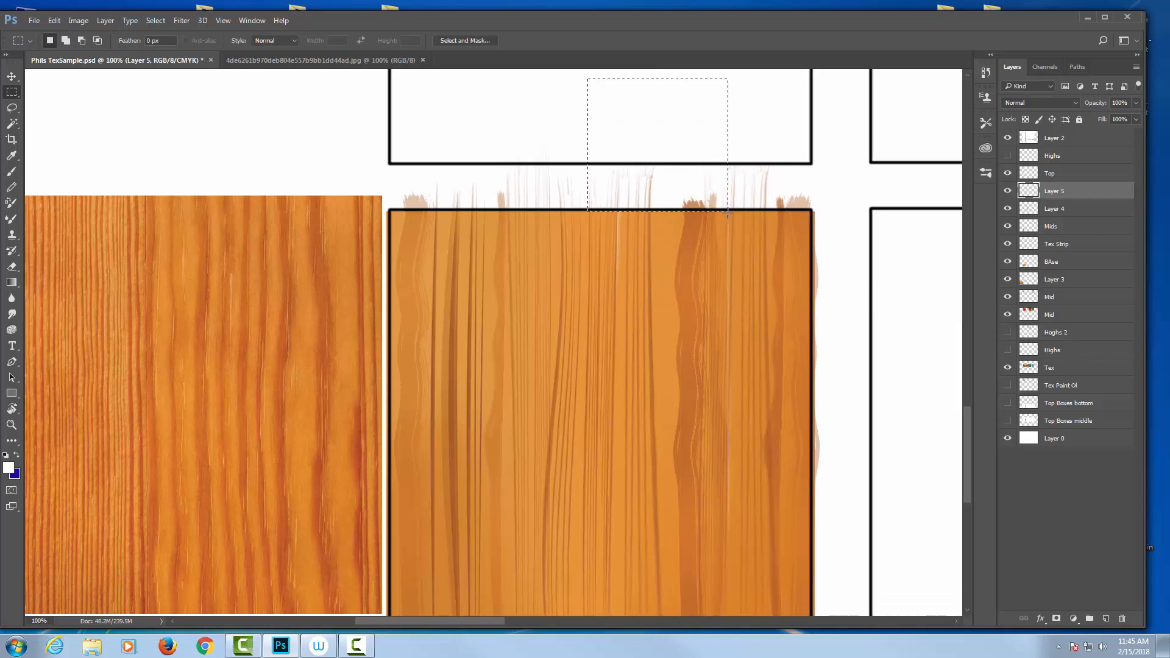
pyautogui.click(669, 298)
pyautogui.hotkey('ctrl', 'v')
pyautogui.press('v')
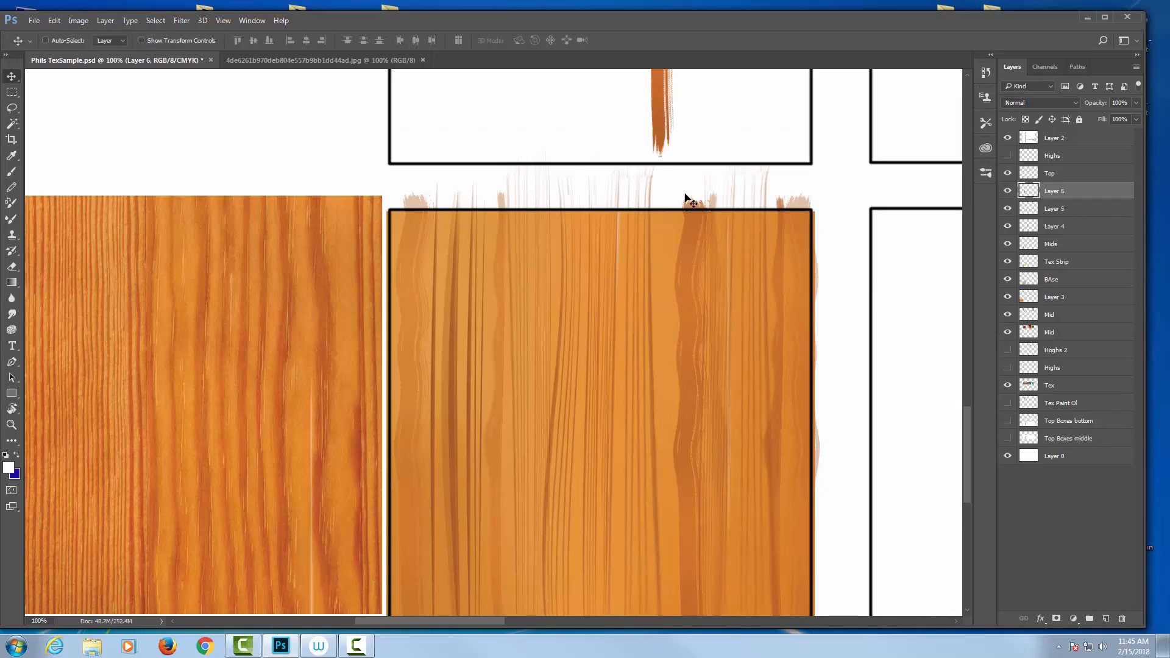
pyautogui.hotkey('ctrl', 'z')
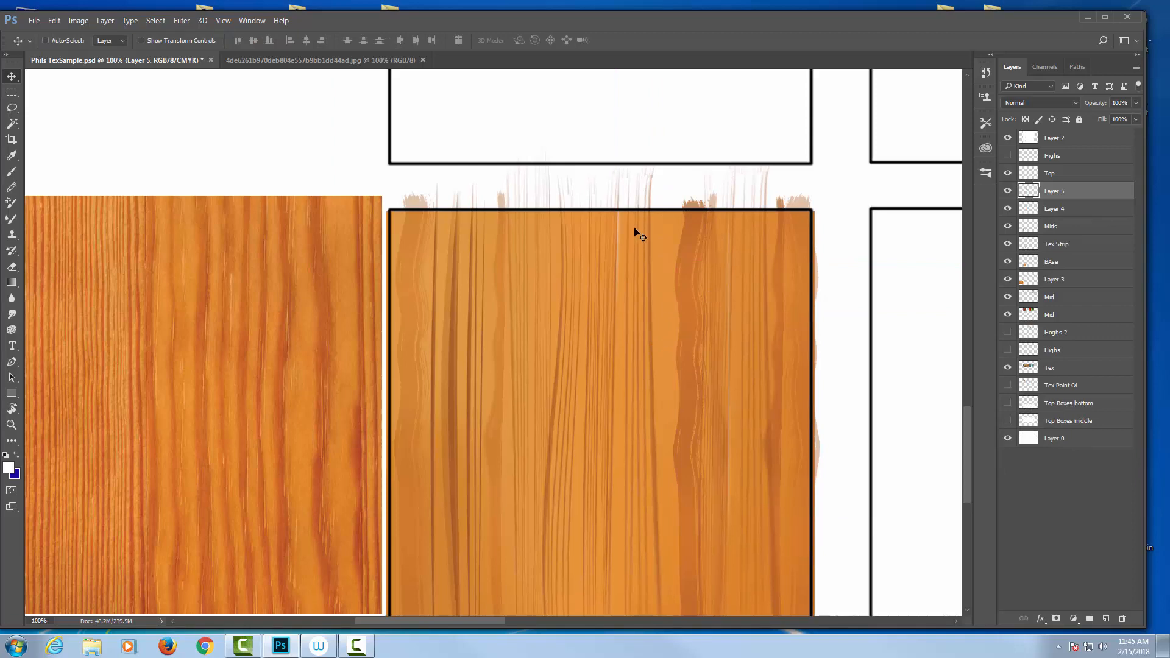
# Step: Duplicate the marquee-selected highlight to a new layer and position the copy along the dark grain line left of the wide wavy strip
pyautogui.press('m')
pyautogui.moveTo(609, 192); pyautogui.dragTo(632, 326)
pyautogui.hotkey('ctrl', 'j')
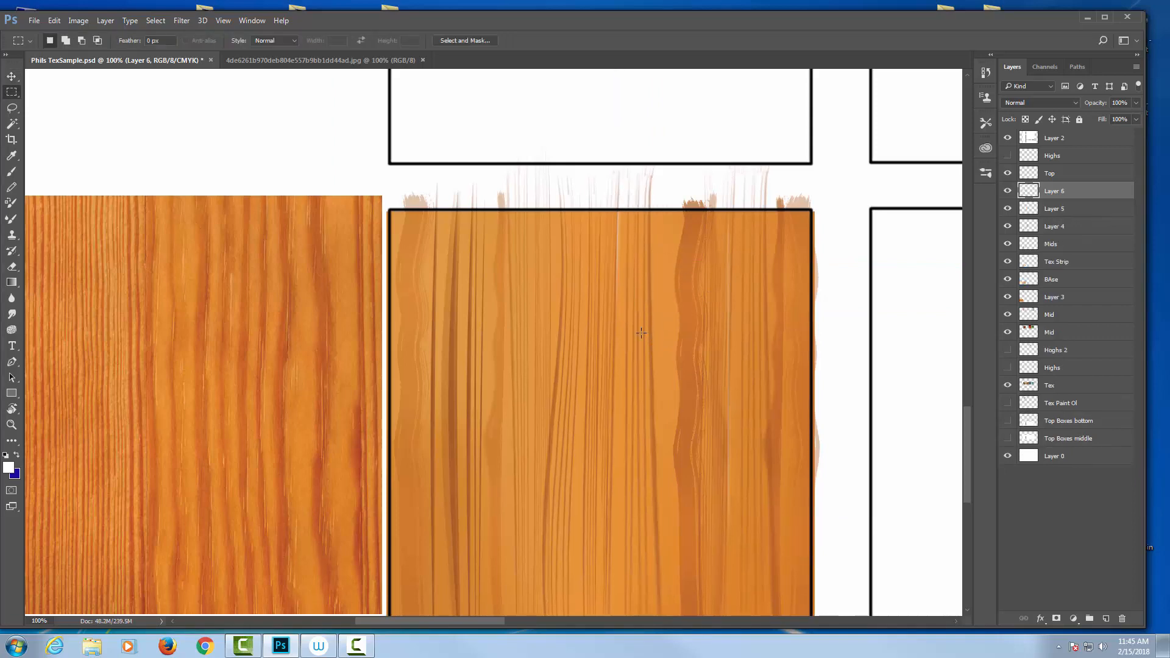
pyautogui.press('v')
pyautogui.moveTo(634, 266)
pyautogui.mouseDown()
pyautogui.moveTo(671, 391)
pyautogui.moveTo(672, 550)
pyautogui.moveTo(665, 524)
pyautogui.mouseUp()
pyautogui.press('ctrl')
pyautogui.hotkey('ctrl', 't')
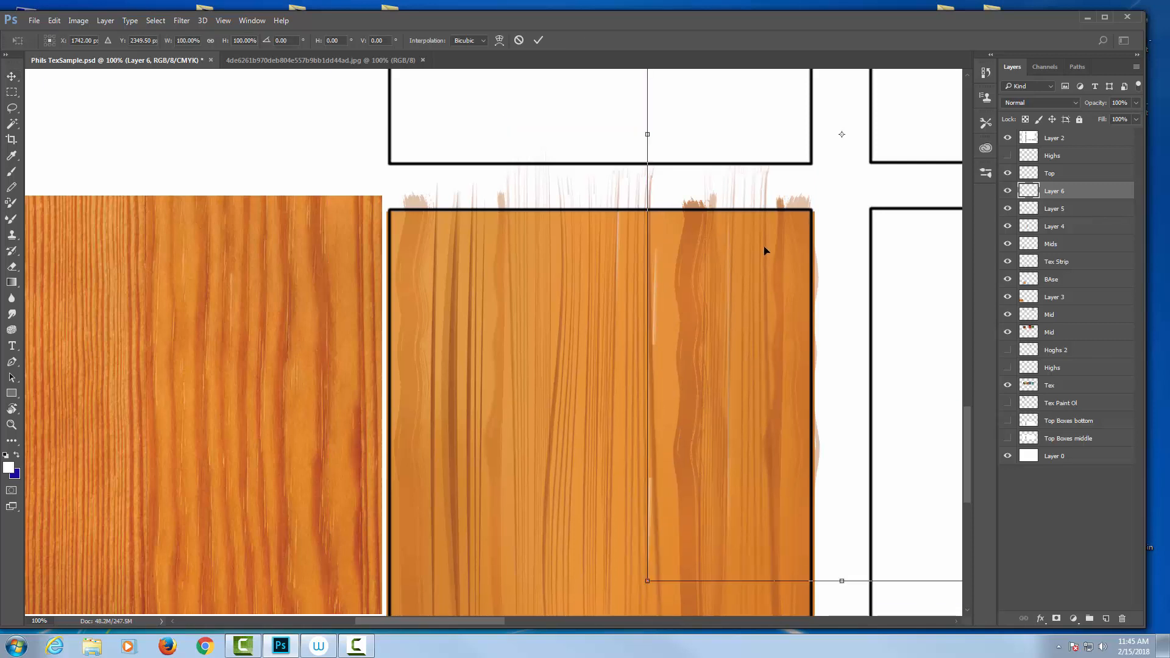
pyautogui.press('Return')
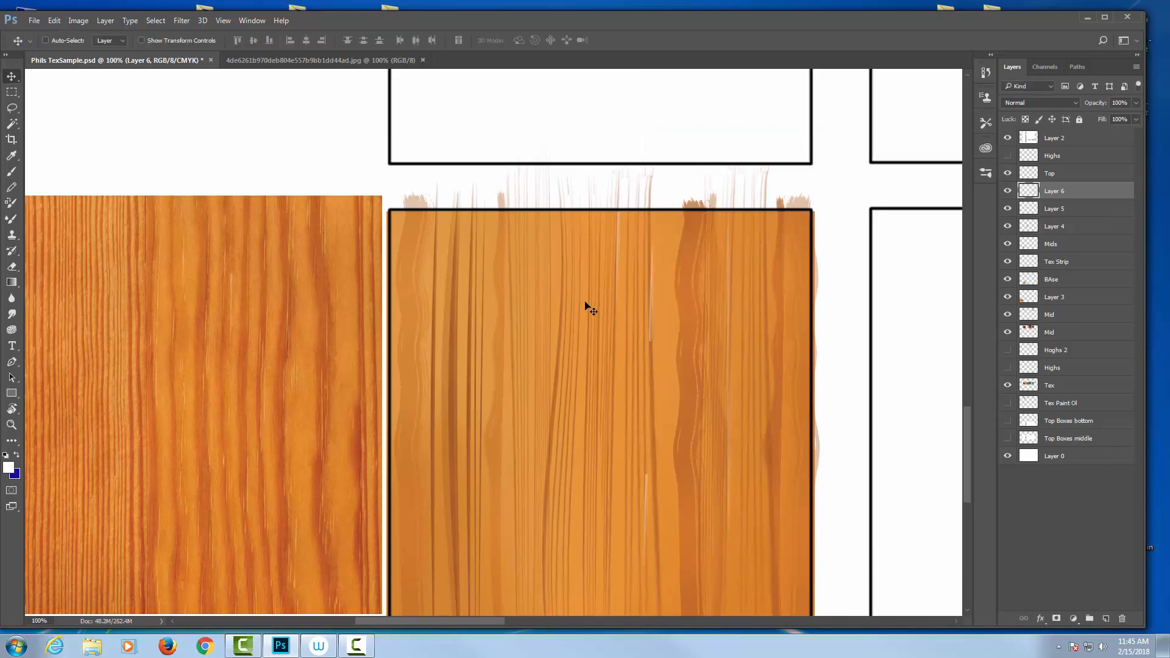
# Step: Marquee-select Layer 6's highlights, rotate them slightly counterclockwise and nudge them against the dark grain line
pyautogui.press('m')
pyautogui.moveTo(638, 216); pyautogui.dragTo(665, 578)
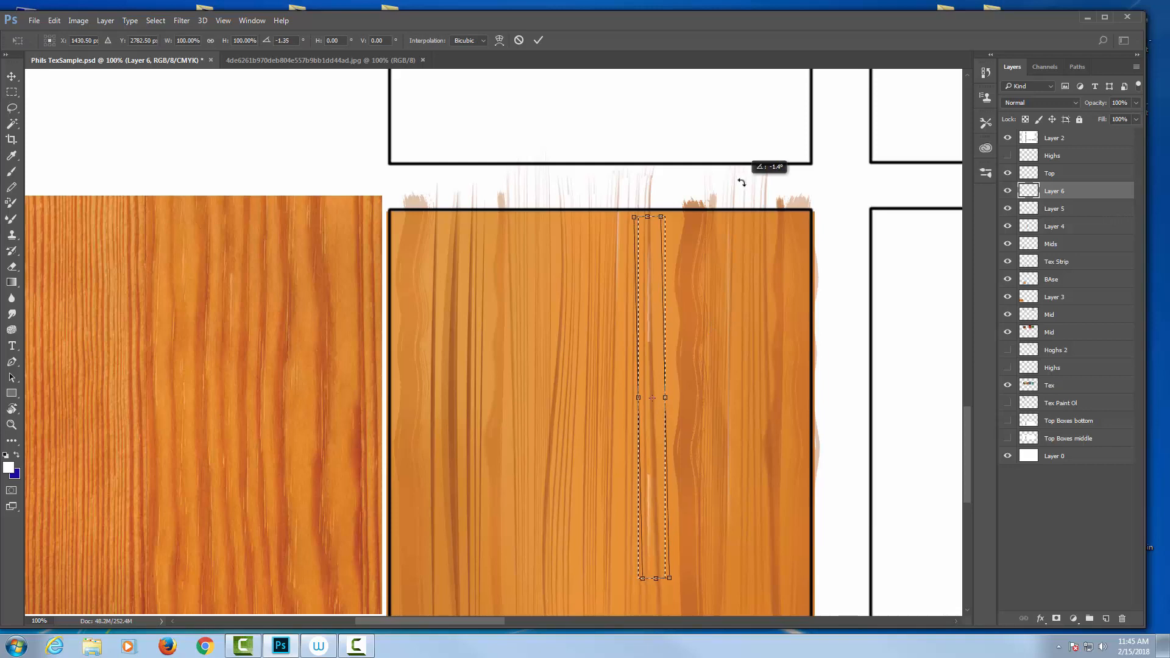
pyautogui.hotkey('ctrl', 'd')
pyautogui.hotkey('ctrl', 'Right')
pyautogui.hotkey('ctrl', 'Right')
pyautogui.hotkey('ctrl', 'Right')
pyautogui.hotkey('ctrl', 'Right')
pyautogui.hotkey('ctrl', 'Right')
pyautogui.hotkey('ctrl', 'Right')
pyautogui.hotkey('ctrl', 'Right')
pyautogui.hotkey('ctrl', 'Right')
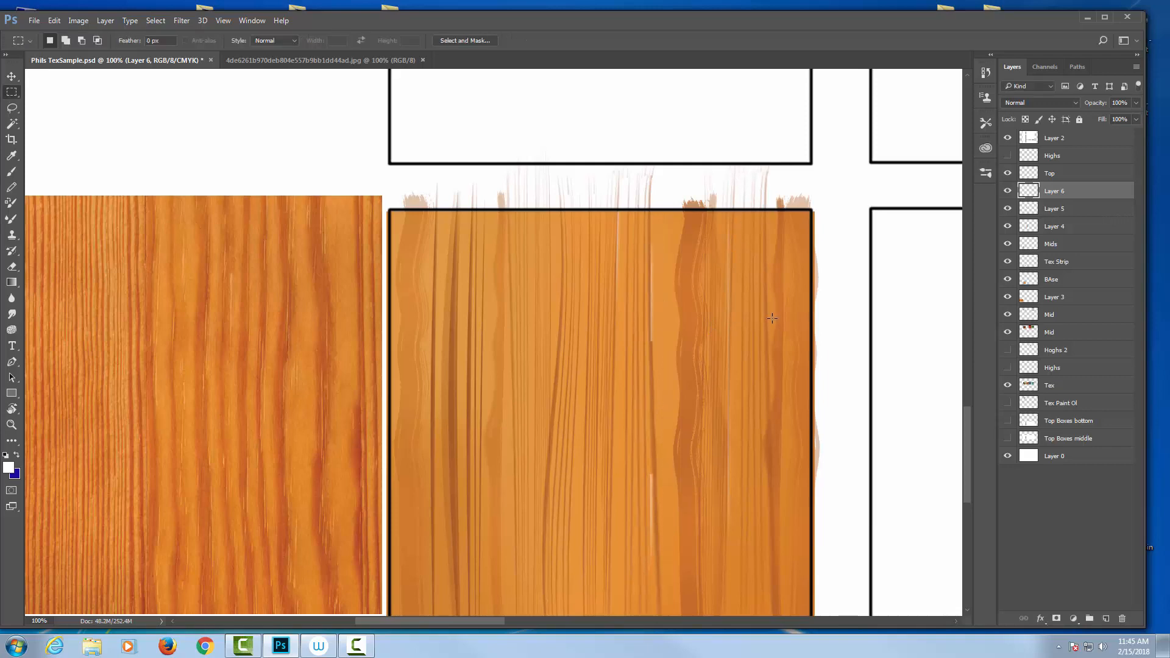
pyautogui.hotkey('ctrl', 'Left')
pyautogui.hotkey('ctrl', 'Left')
# Step: Select Layer 6's lower highlight, move it down beside the dark grain line's lower end and tilt it slightly to follow the line
pyautogui.moveTo(645, 440); pyautogui.dragTo(684, 612)
pyautogui.press('v')
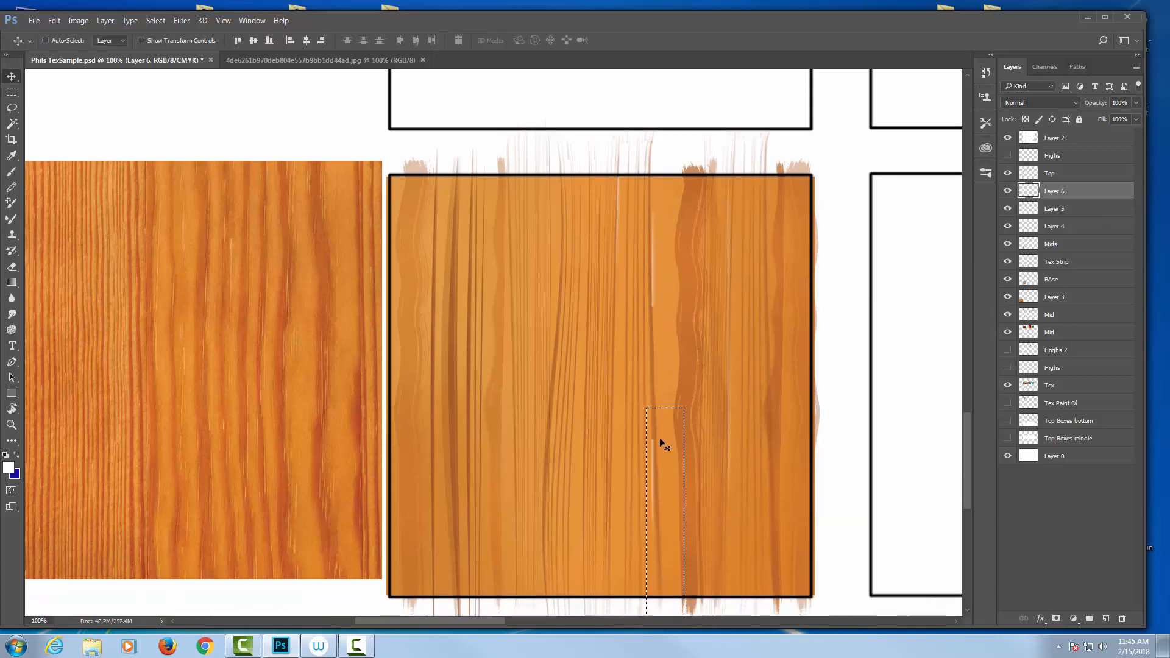
pyautogui.moveTo(662, 440); pyautogui.dragTo(669, 486)
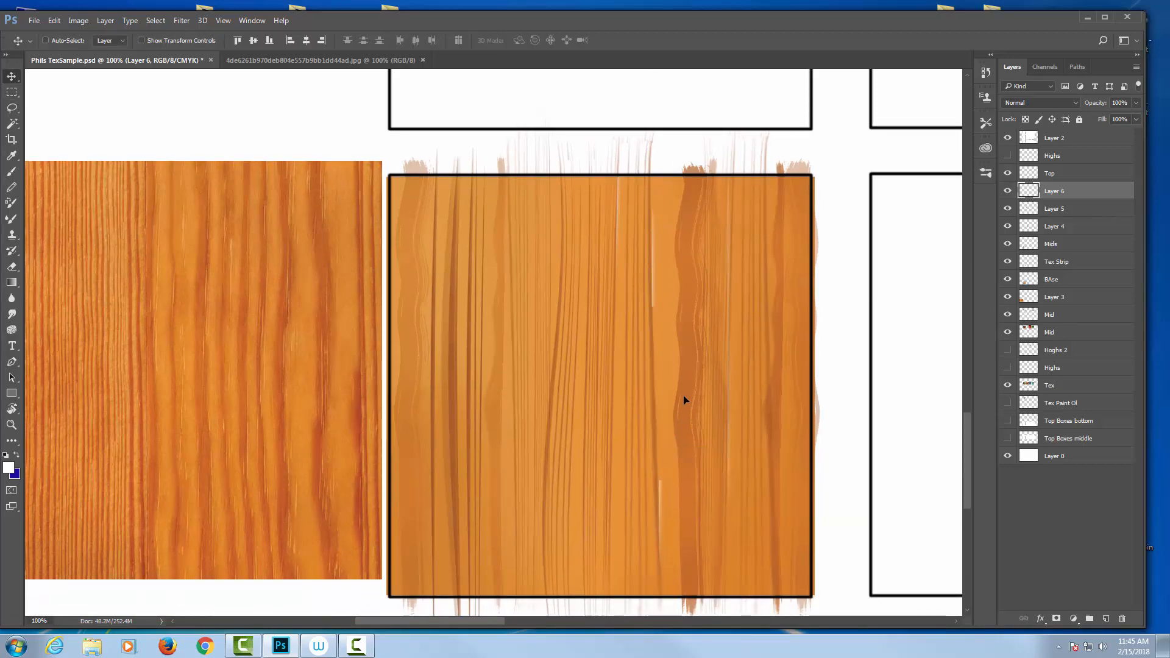
pyautogui.hotkey('ctrl', 't')
pyautogui.moveTo(687, 292); pyautogui.dragTo(678, 290)
pyautogui.press('Return')
# Step: Set the Eraser's opacity to 20%, select Layer 5 and toggle Layer 6's visibility to check its highlights
pyautogui.press('e')
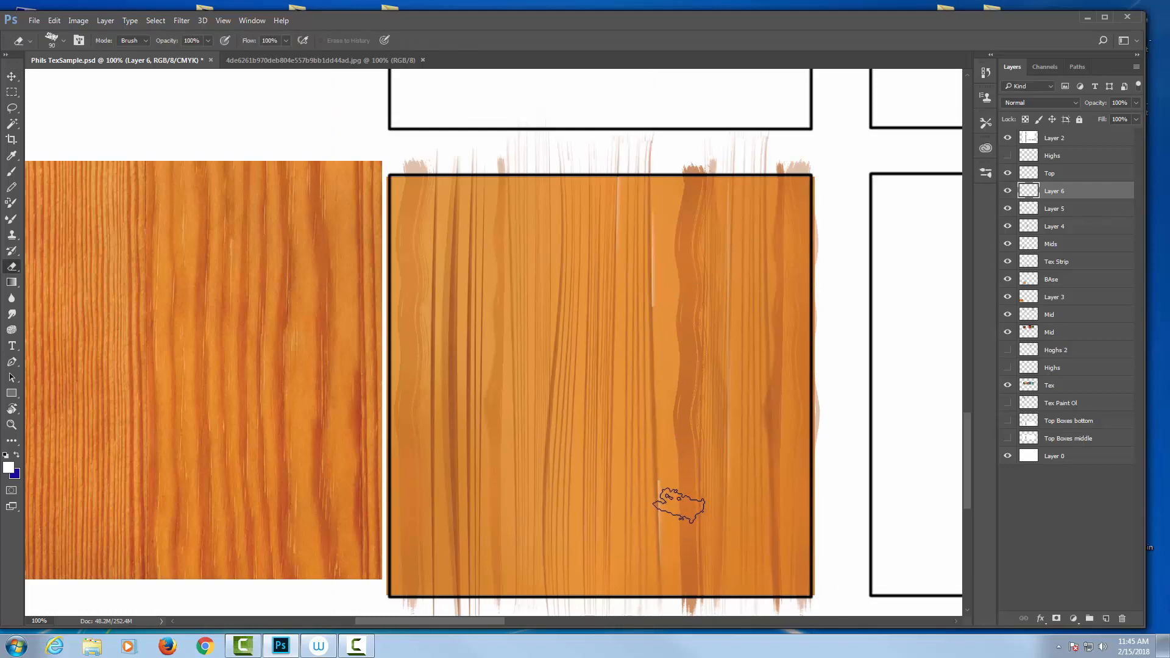
pyautogui.press('2')
pyautogui.click(1062, 211)
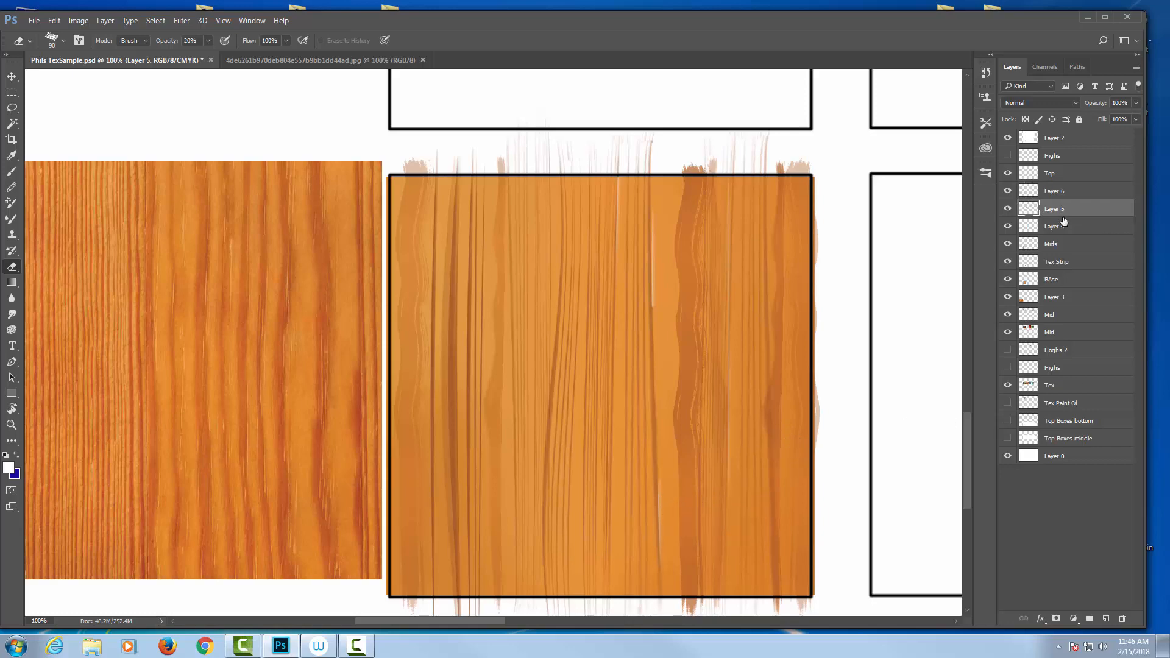
pyautogui.click(1007, 191)
pyautogui.click(1007, 191)
# Step: Merge Layer 4, Layer 5 and Layer 6 into one layer and toggle its visibility to compare the square with and without highlights
pyautogui.click(1064, 193)
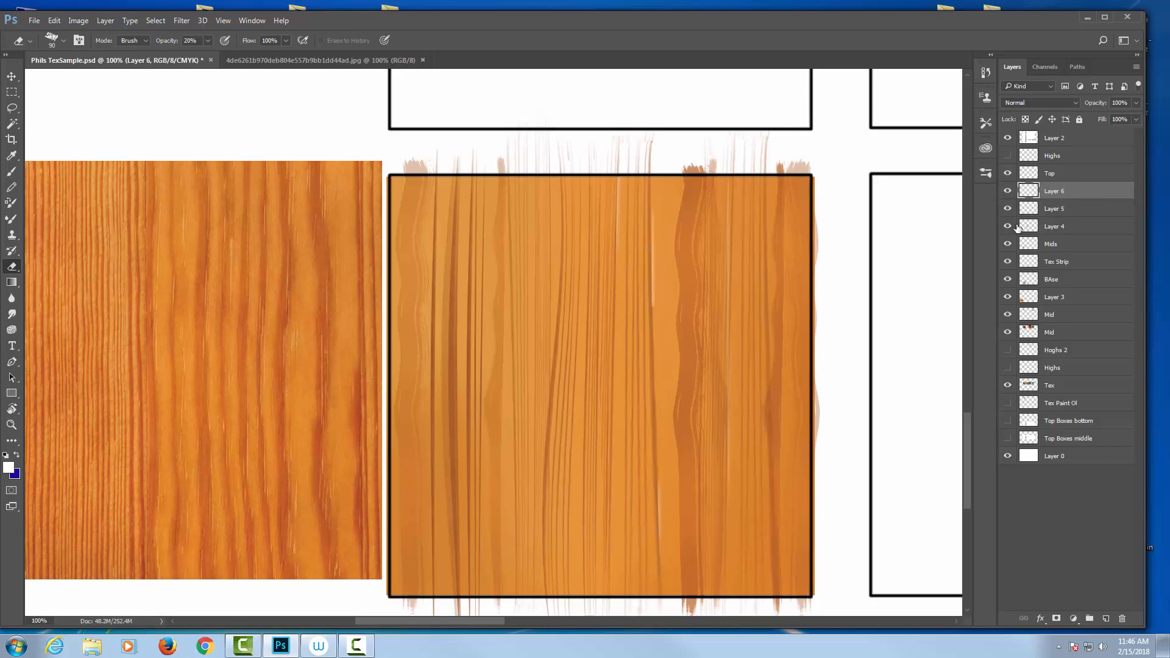
pyautogui.keyDown('shift'); pyautogui.click(1064, 227); pyautogui.keyUp('shift')
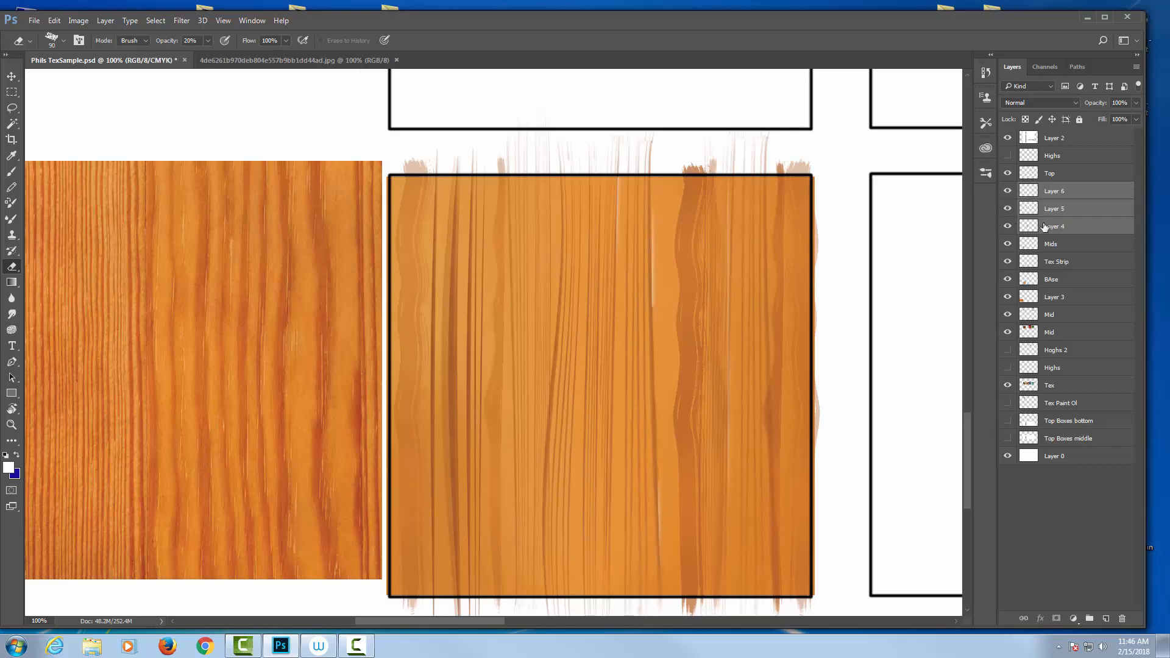
pyautogui.hotkey('ctrl', 'e')
pyautogui.click(1005, 193)
pyautogui.click(1006, 193)
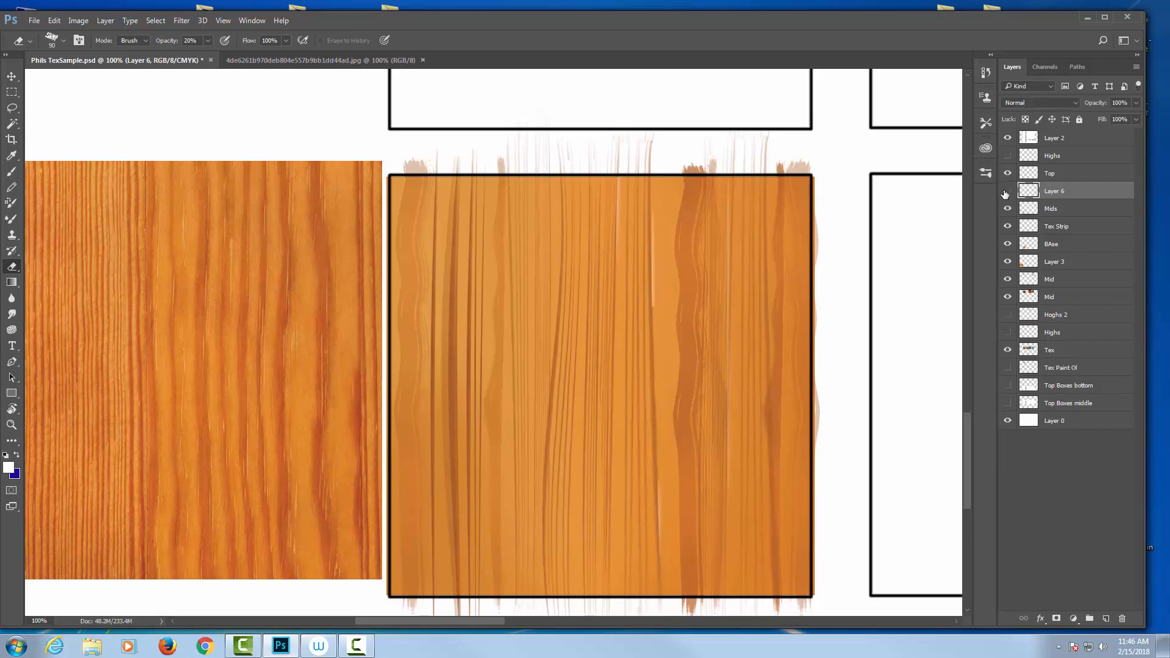
pyautogui.click(1005, 194)
pyautogui.click(1005, 193)
pyautogui.click(1006, 193)
pyautogui.click(1005, 193)
# Step: Rename the merged highlight layer as High
pyautogui.doubleClick(1062, 192)
pyautogui.write('High')
pyautogui.press('Return')
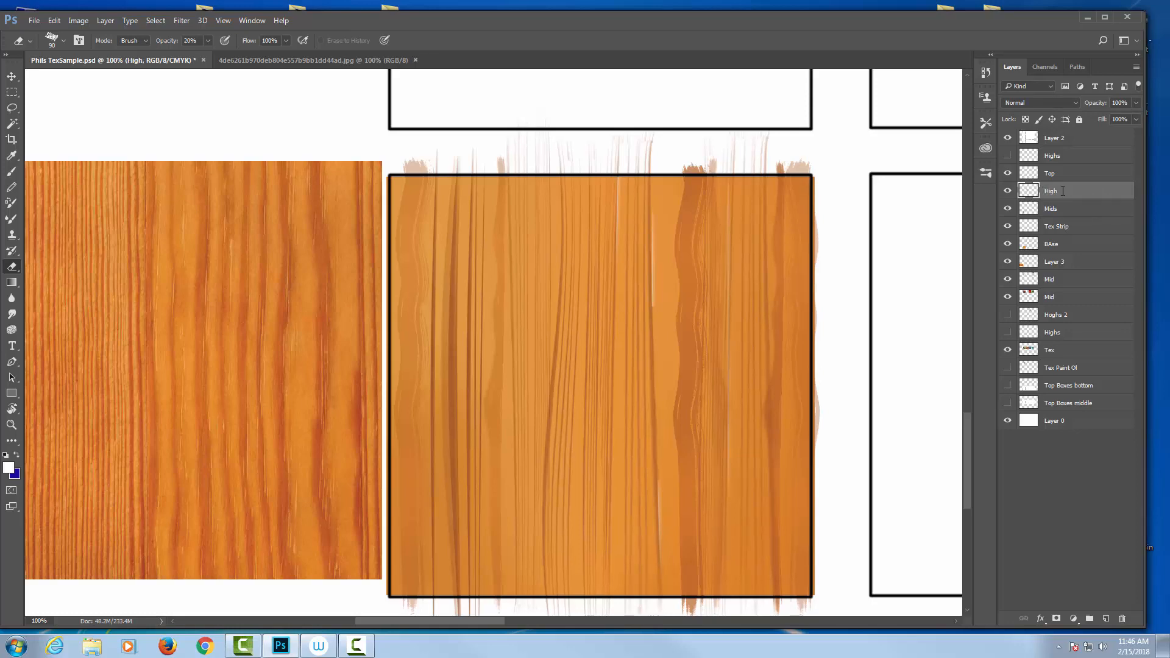
# Step: Add a copy of the light highlights on a new layer and place it along the dark grain lines in the square's left part
pyautogui.hotkey('ctrl', 'v')
pyautogui.press('v')
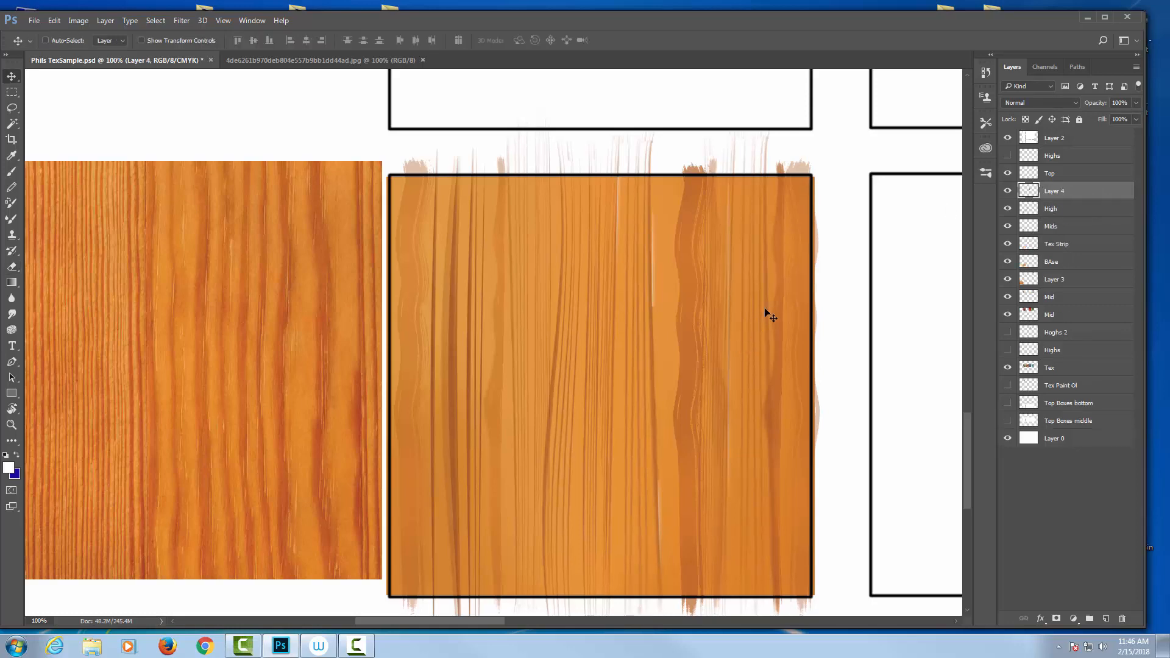
pyautogui.moveTo(765, 310); pyautogui.dragTo(588, 397)
pyautogui.moveTo(820, 244); pyautogui.dragTo(599, 405)
pyautogui.moveTo(799, 280)
pyautogui.mouseDown()
pyautogui.moveTo(568, 342)
pyautogui.moveTo(484, 309)
pyautogui.mouseUp()
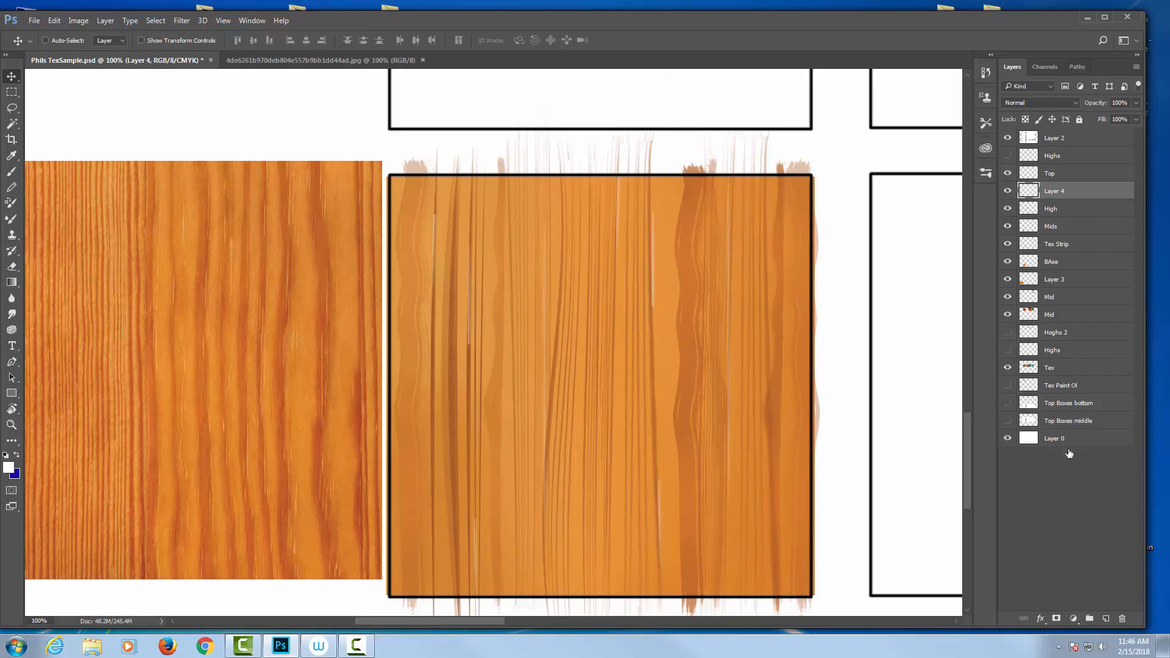
# Step: Delete Layer 4's stray highlight content above the wood square with a rectangular selection, then deselect
pyautogui.hotkey('ctrl', 't')
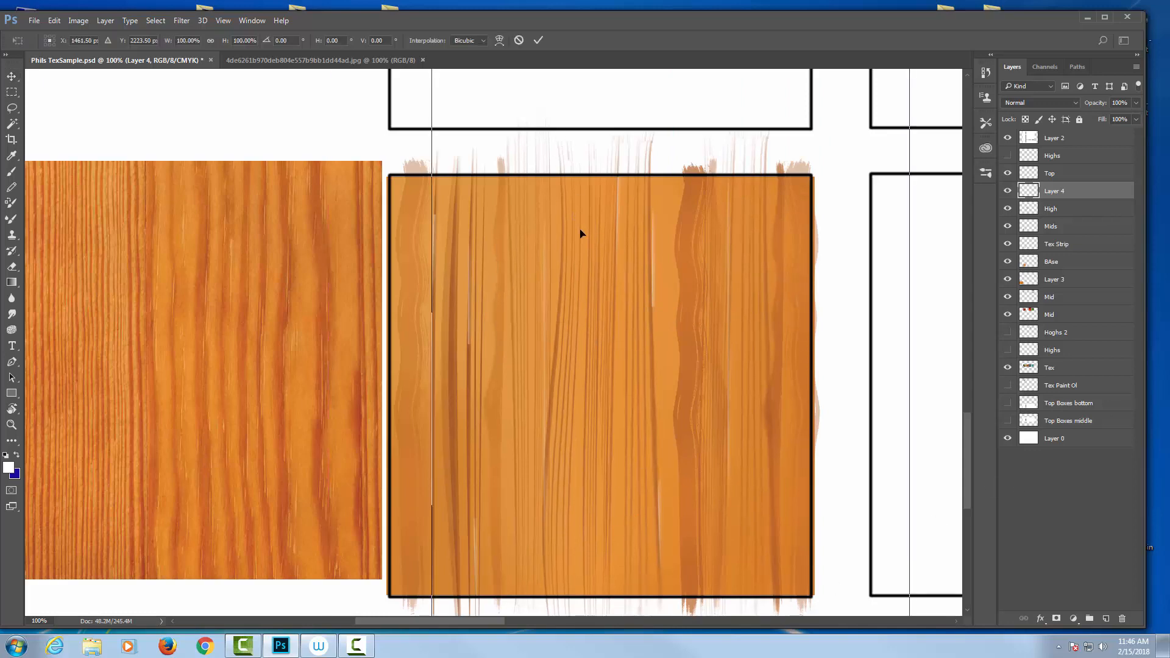
pyautogui.press('Return')
pyautogui.moveTo(434, 157); pyautogui.dragTo(641, 224)
pyautogui.hotkey('alt', 'space')
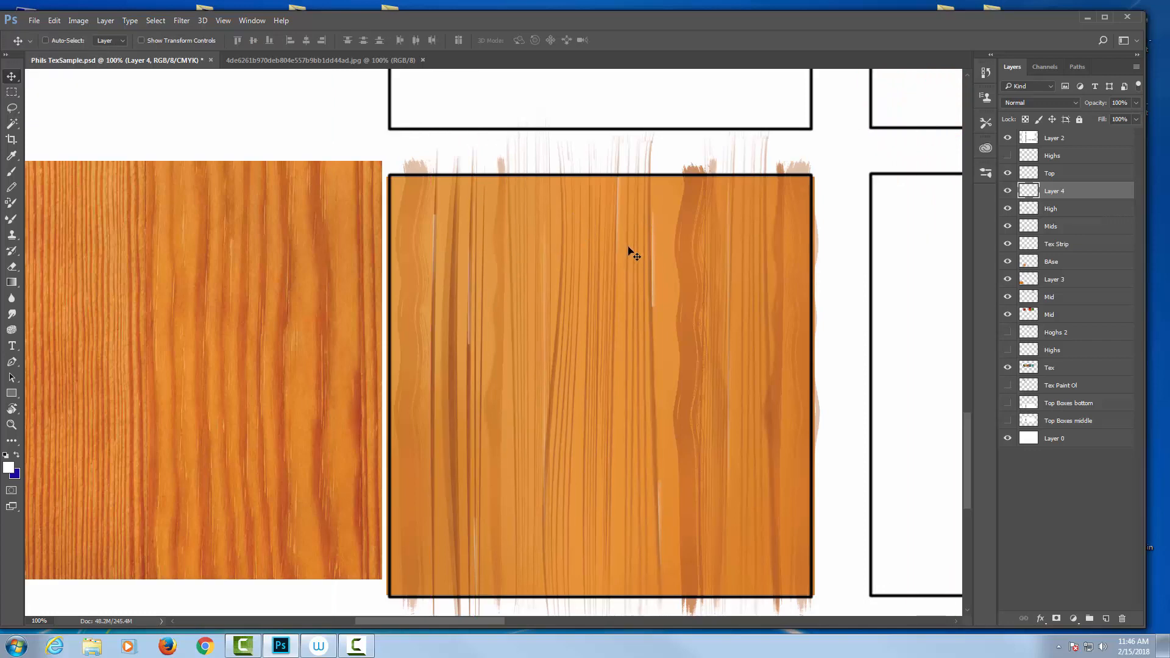
pyautogui.hotkey('ctrl', '-')
pyautogui.hotkey('ctrl', '-')
pyautogui.moveTo(666, 333); pyautogui.dragTo(635, 608)
pyautogui.moveTo(719, 74); pyautogui.dragTo(652, 229)
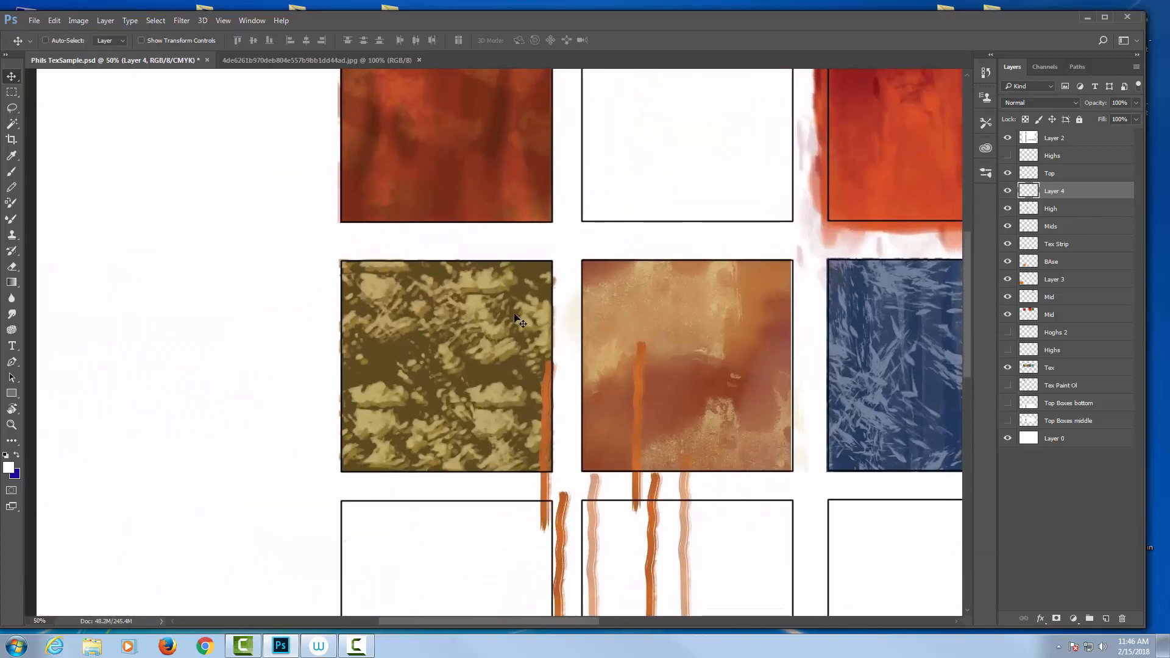
pyautogui.moveTo(549, 221); pyautogui.dragTo(500, 179)
pyautogui.press('m')
pyautogui.moveTo(455, 278); pyautogui.dragTo(751, 634)
pyautogui.press('Delete')
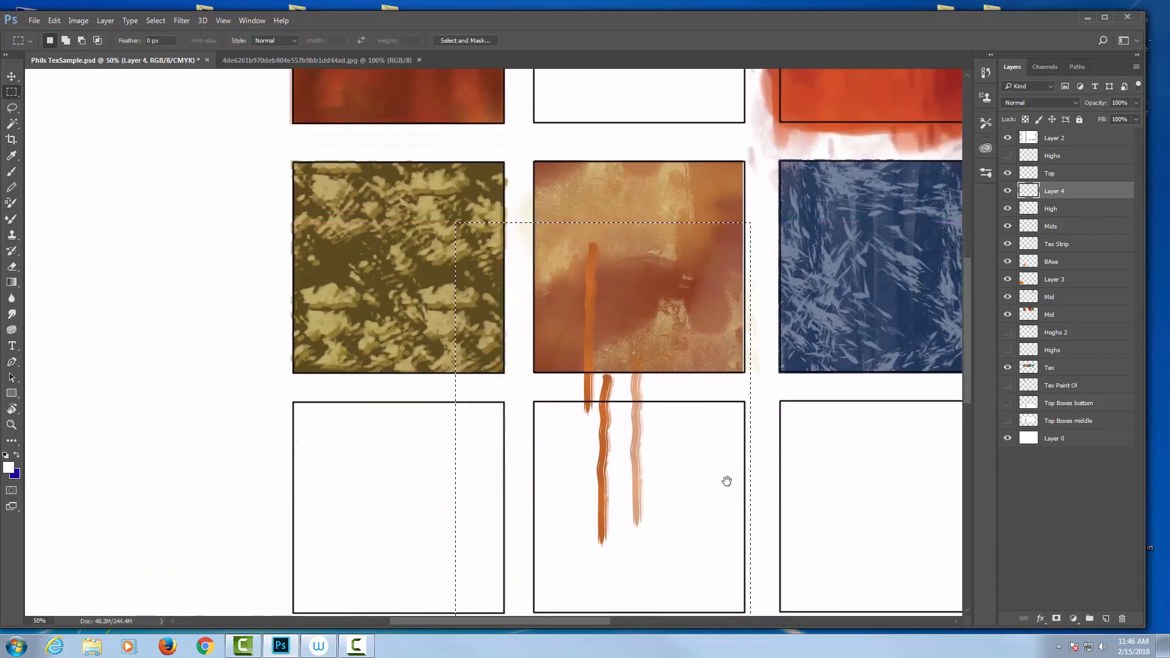
pyautogui.hotkey('ctrl', 'd')
pyautogui.moveTo(725, 437); pyautogui.dragTo(856, 180)
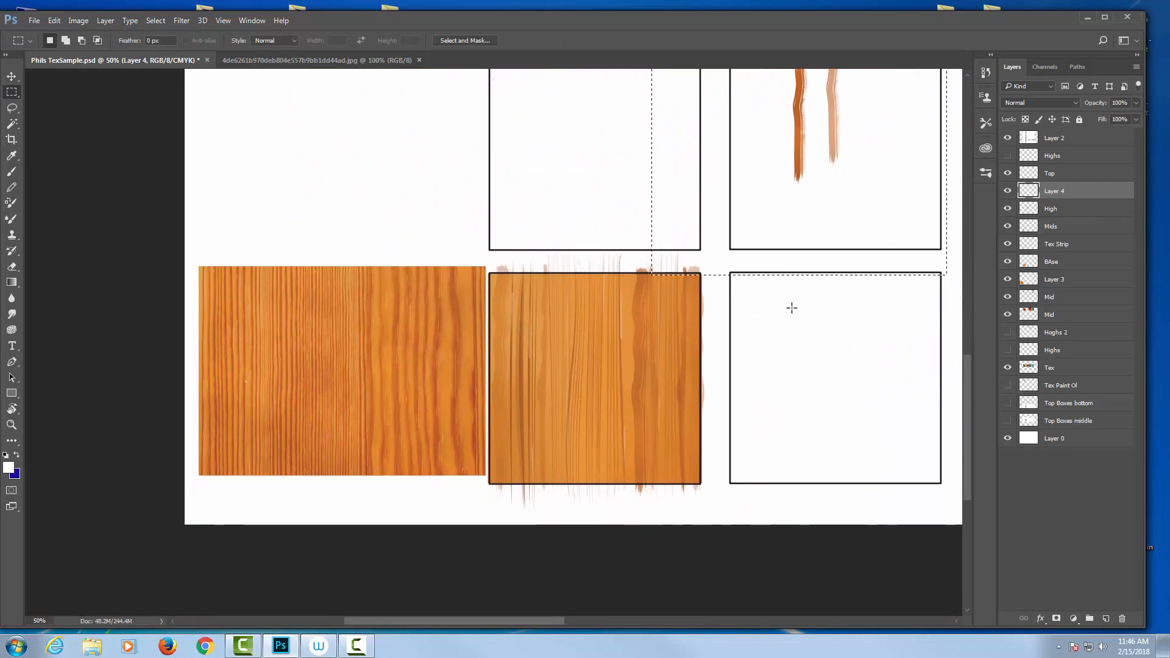
# Step: Transform Layer 4 to sit beside the dark grain lines near the square's left edge and shorten its highlights vertically
pyautogui.hotkey('ctrl', 't')
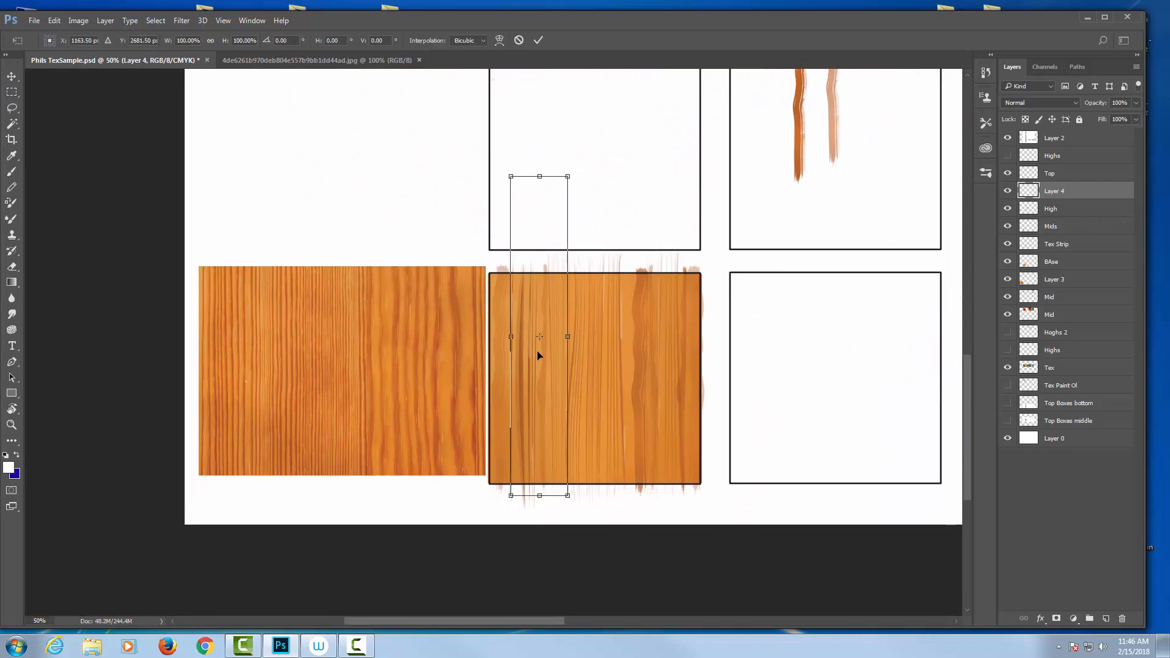
pyautogui.moveTo(537, 356); pyautogui.dragTo(543, 358)
pyautogui.hotkey('ctrl', '-')
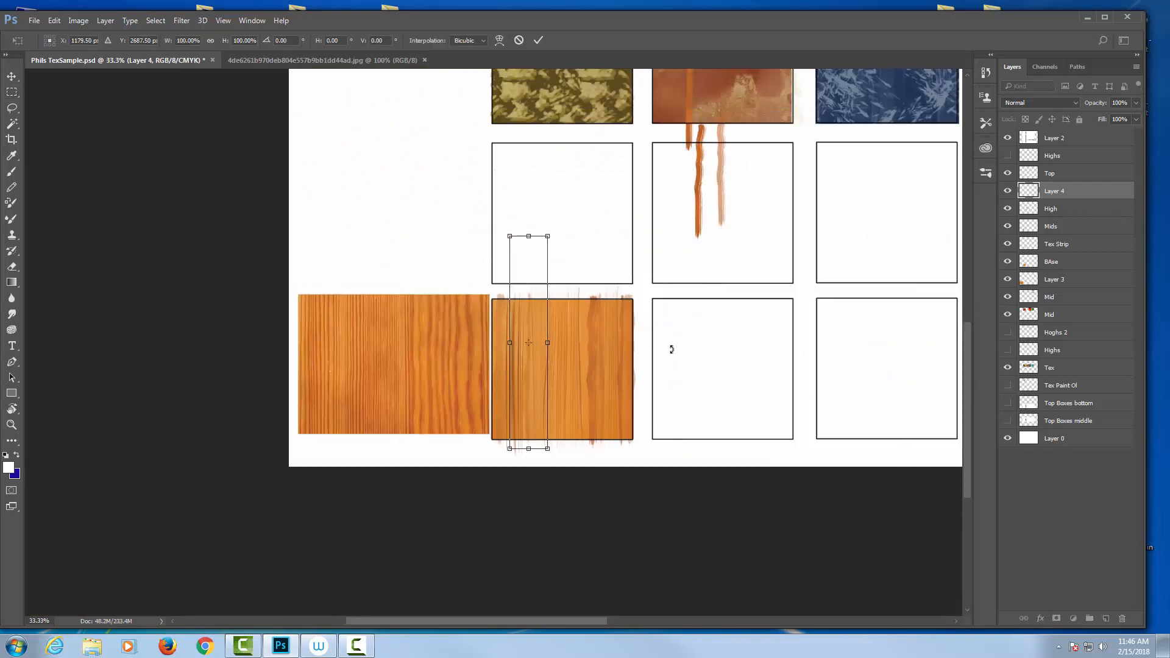
pyautogui.hotkey('ctrl', '+')
pyautogui.hotkey('ctrl', '+')
pyautogui.hotkey('ctrl', '+')
pyautogui.hotkey('ctrl', '+')
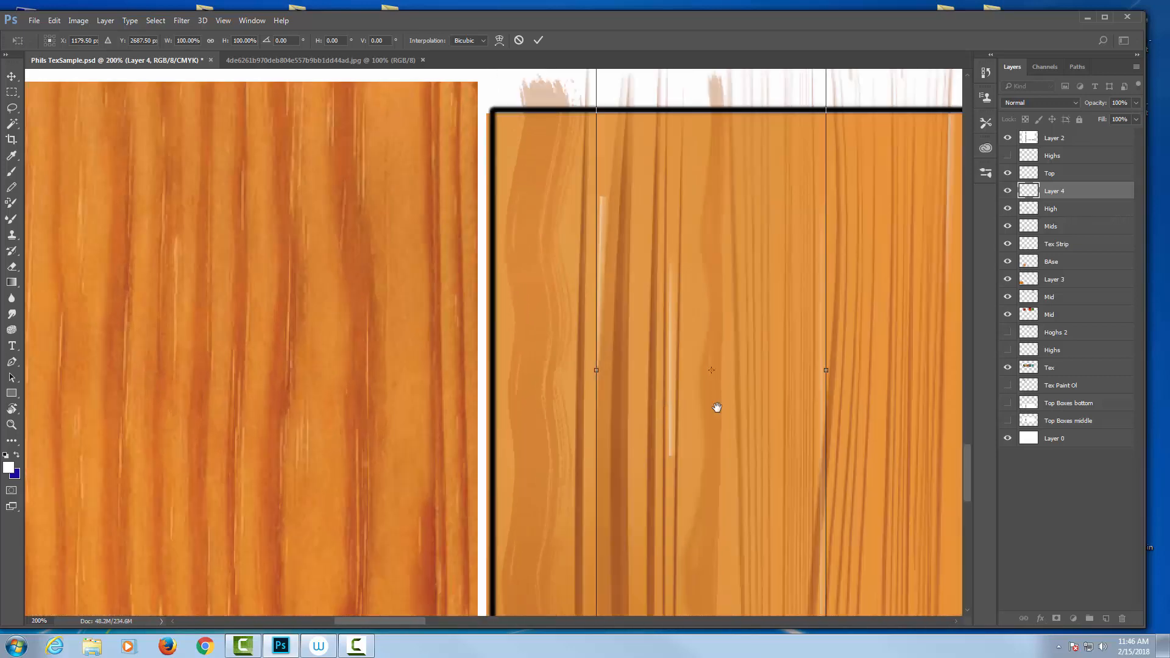
pyautogui.moveTo(776, 385); pyautogui.dragTo(726, 198)
pyautogui.hotkey('ctrl', '-')
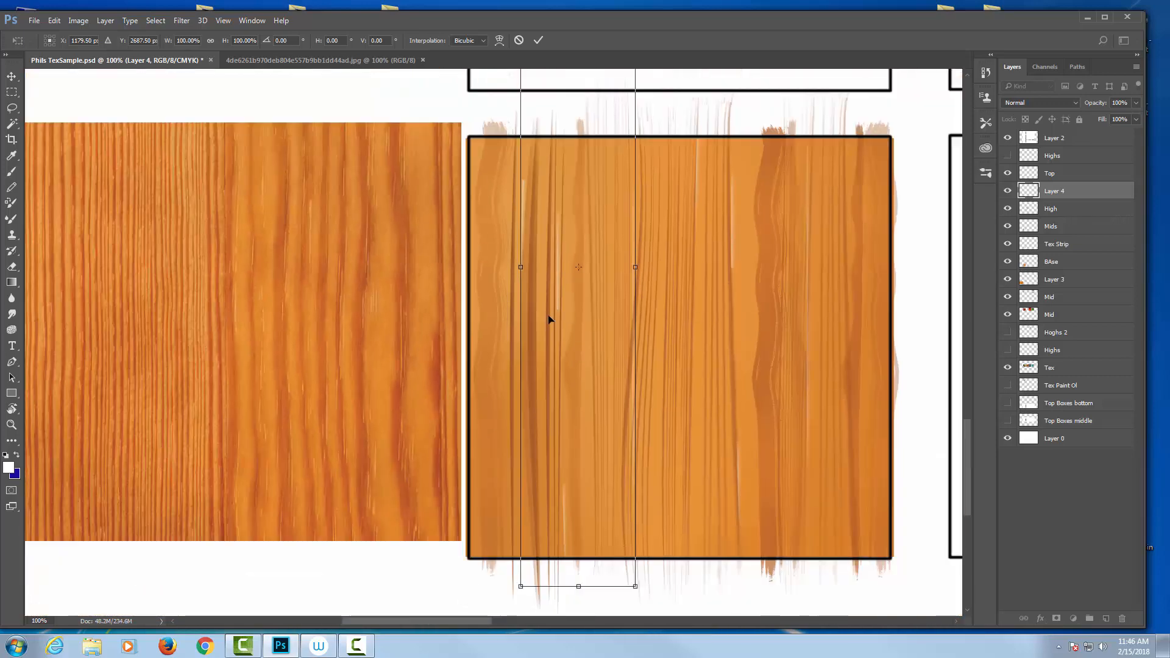
pyautogui.moveTo(556, 343)
pyautogui.mouseDown()
pyautogui.moveTo(527, 348)
pyautogui.moveTo(549, 360)
pyautogui.moveTo(543, 346)
pyautogui.mouseUp()
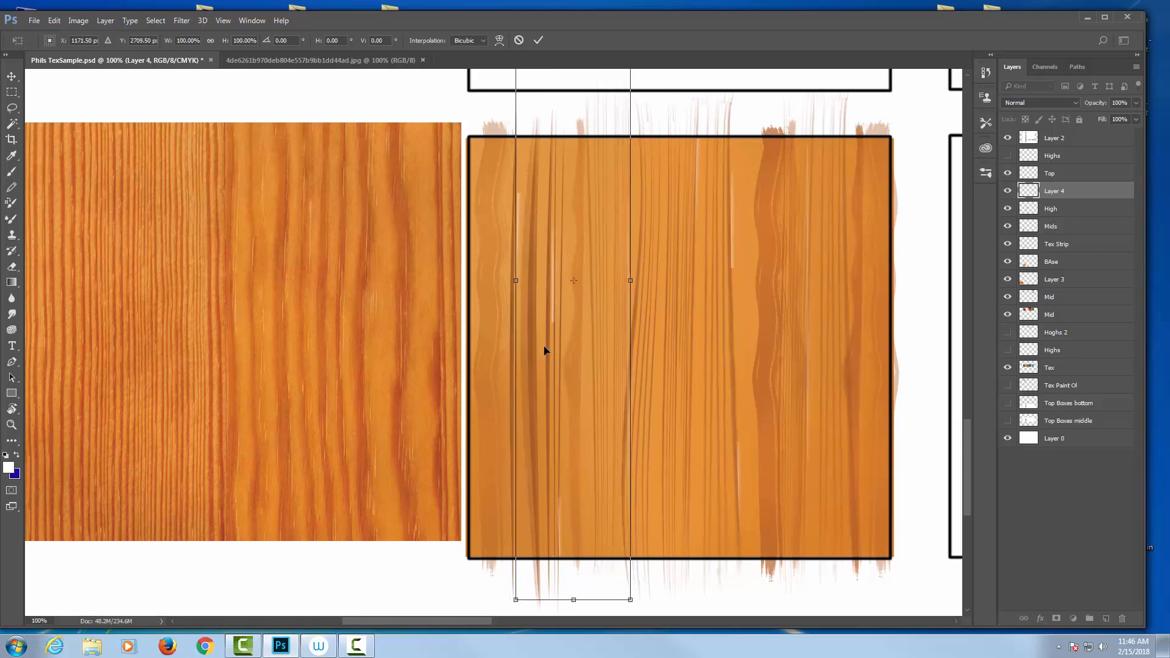
pyautogui.moveTo(578, 599); pyautogui.dragTo(573, 465)
pyautogui.press('Return')
pyautogui.press('m')
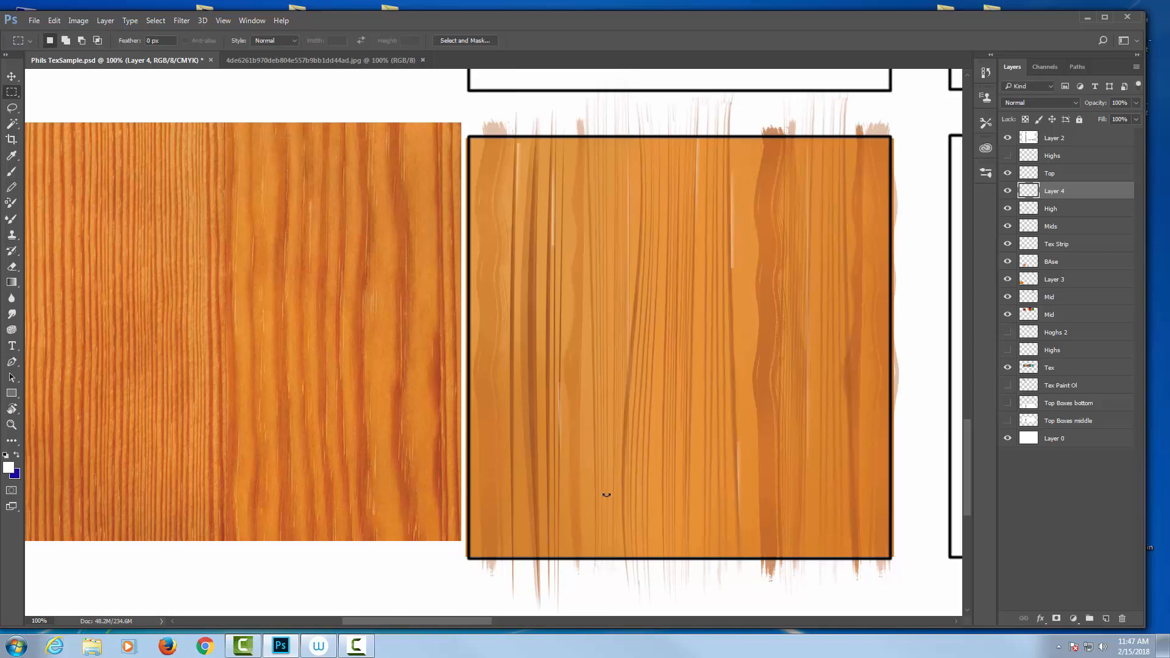
pyautogui.press('Return')
pyautogui.hotkey('ctrl', 'j')
pyautogui.press('v')
pyautogui.moveTo(841, 308); pyautogui.dragTo(678, 488)
pyautogui.moveTo(632, 243); pyautogui.dragTo(680, 333)
pyautogui.press('Delete')
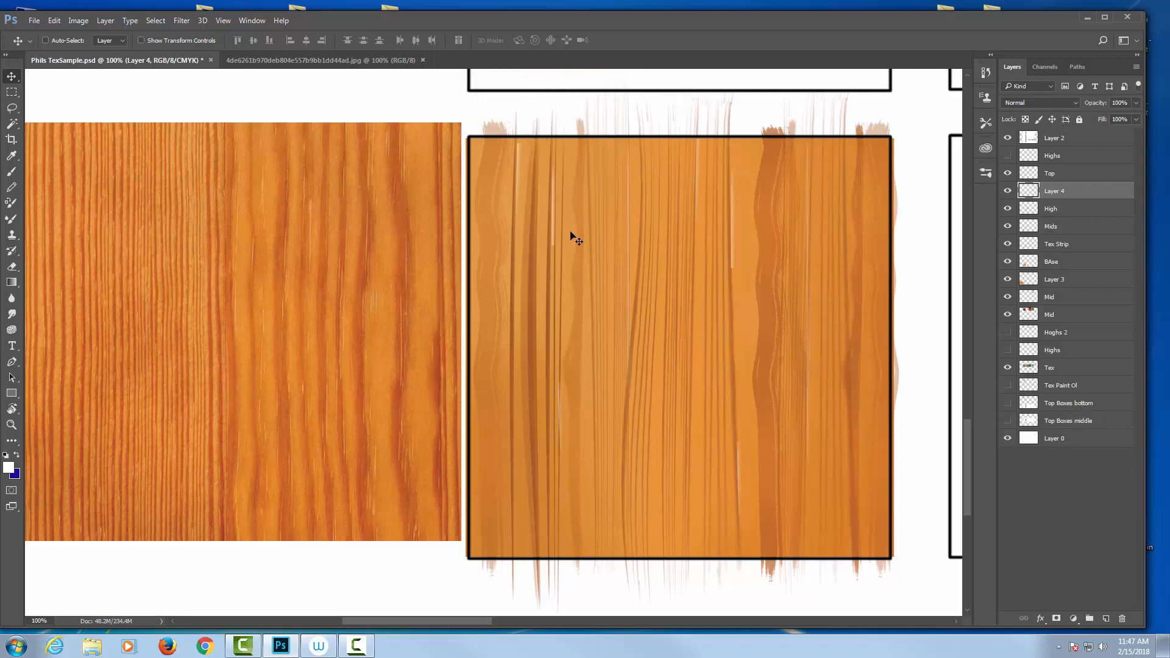
# Step: Copy the left-hand highlights of Layer 4 to a new layer and position them among the grain lines in the square's lower middle
pyautogui.press('m')
pyautogui.moveTo(510, 124); pyautogui.dragTo(611, 535)
pyautogui.hotkey('ctrl', 'j')
pyautogui.press('v')
pyautogui.moveTo(569, 278); pyautogui.dragTo(710, 471)
pyautogui.press('Left')
pyautogui.press('Left')
pyautogui.press('Left')
pyautogui.press('Left')
pyautogui.press('Left')
pyautogui.press('Left')
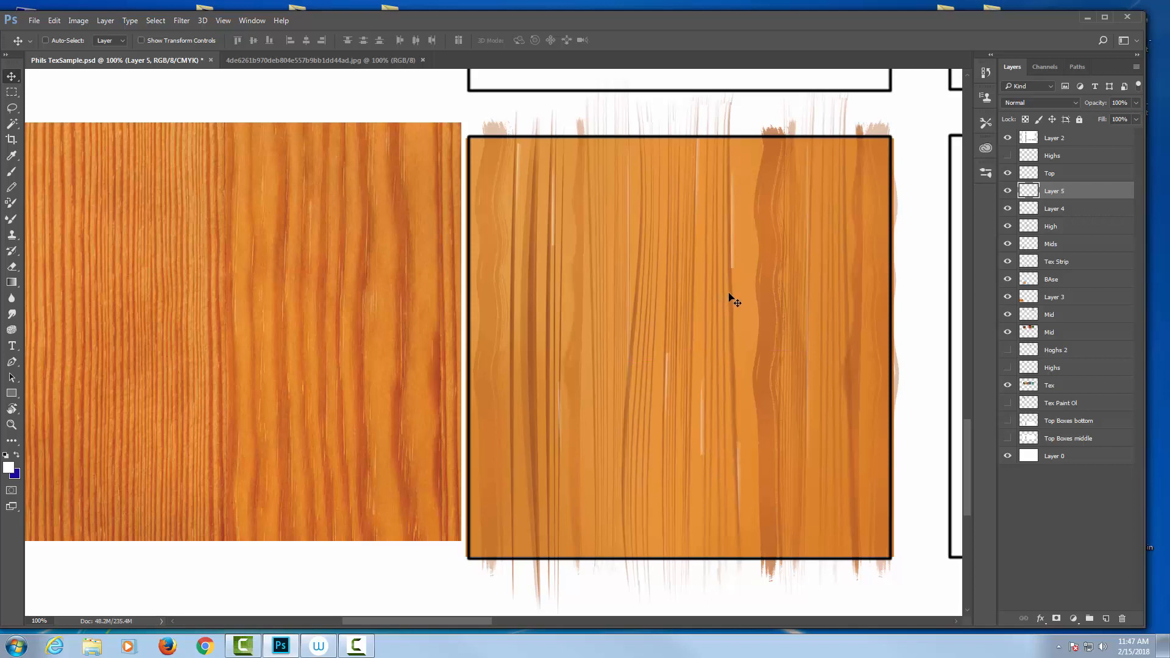
# Step: Set Layer 5's opacity to 61% and merge it with the Top layer
pyautogui.click(1133, 105)
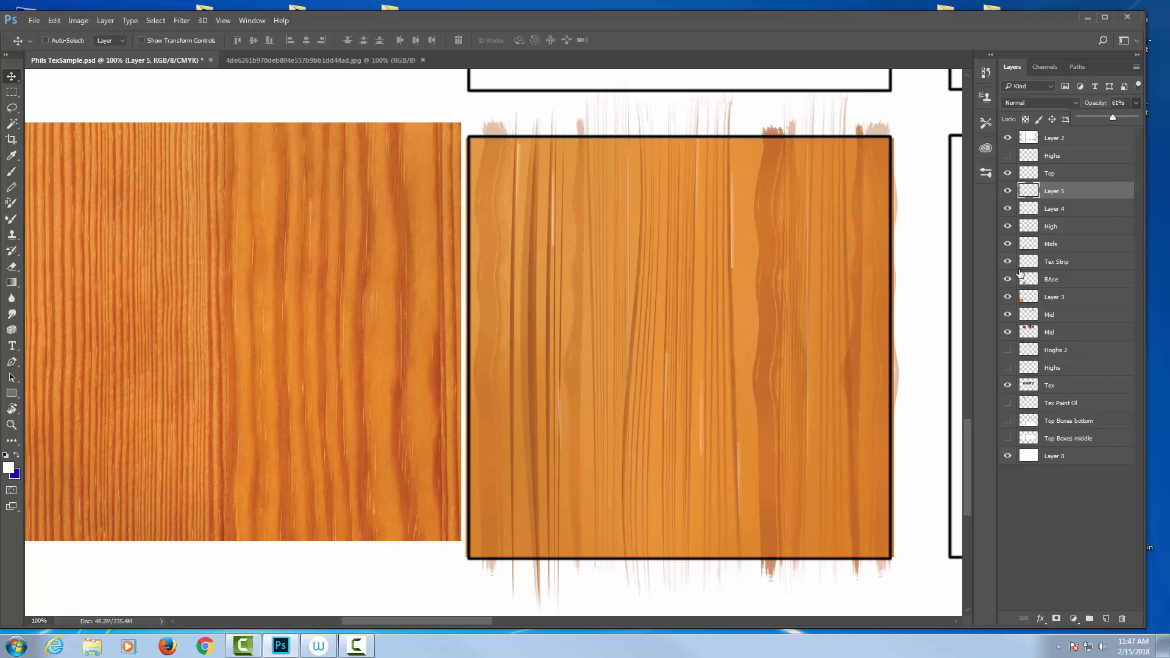
pyautogui.keyDown('shift'); pyautogui.click(1066, 177); pyautogui.keyUp('shift')
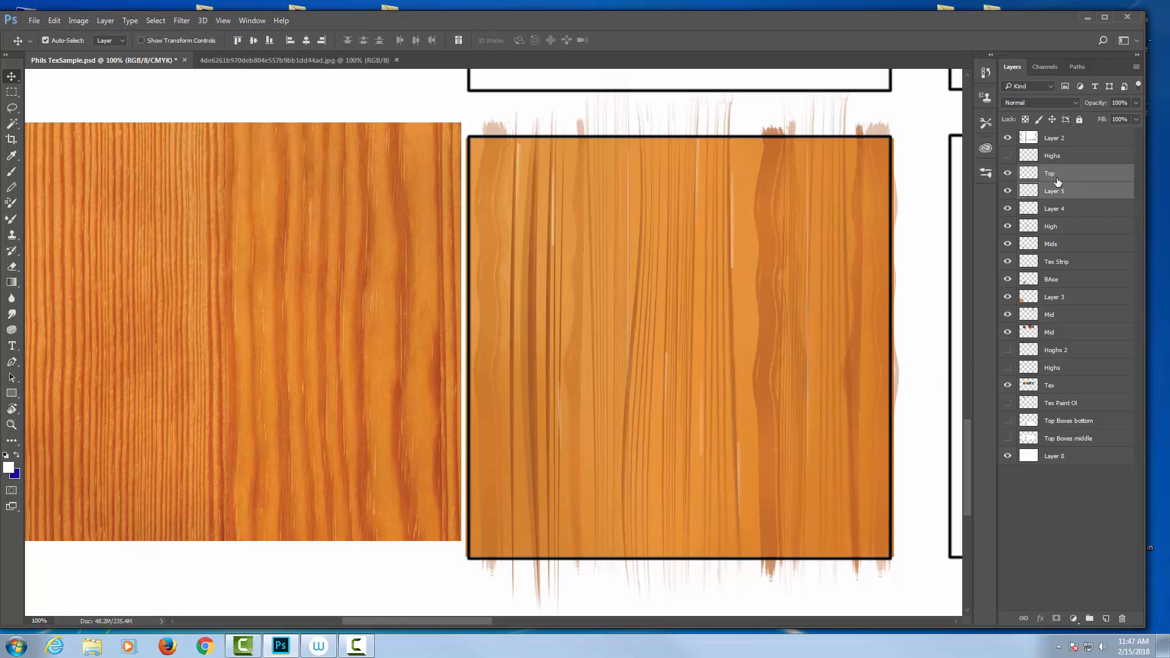
pyautogui.hotkey('ctrl', 'e')
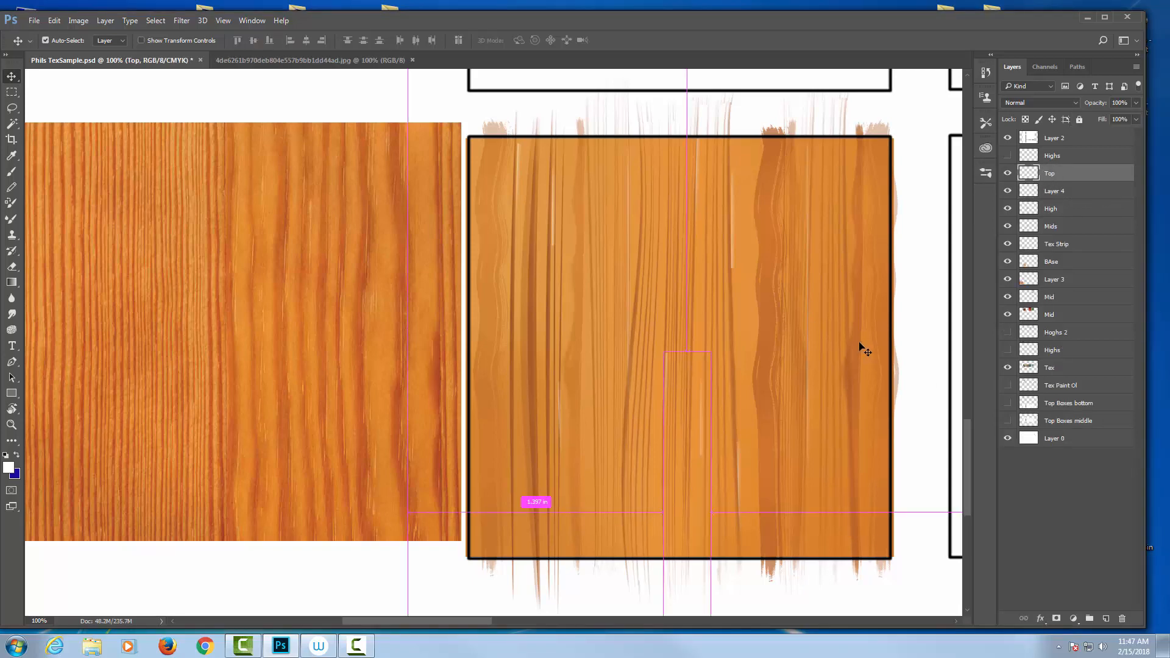
# Step: Merge Layer 4 with the Top layer
pyautogui.hotkey('ctrl', '-')
pyautogui.hotkey('ctrl', '-')
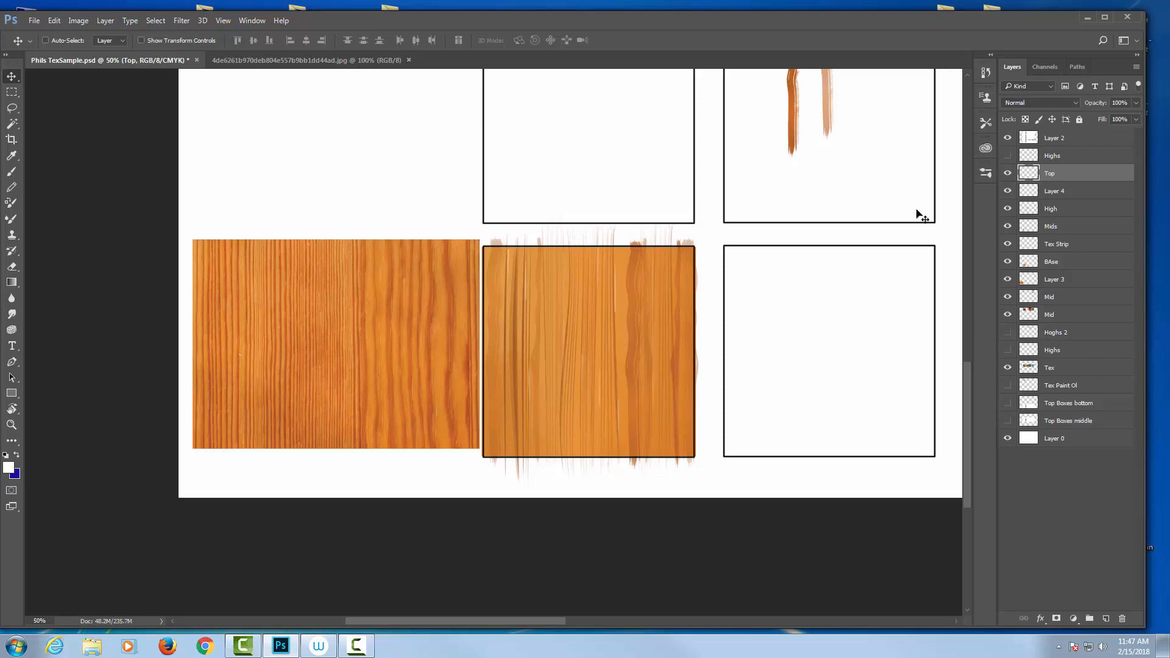
pyautogui.keyDown('ctrl'); pyautogui.click(1060, 191); pyautogui.keyUp('ctrl')
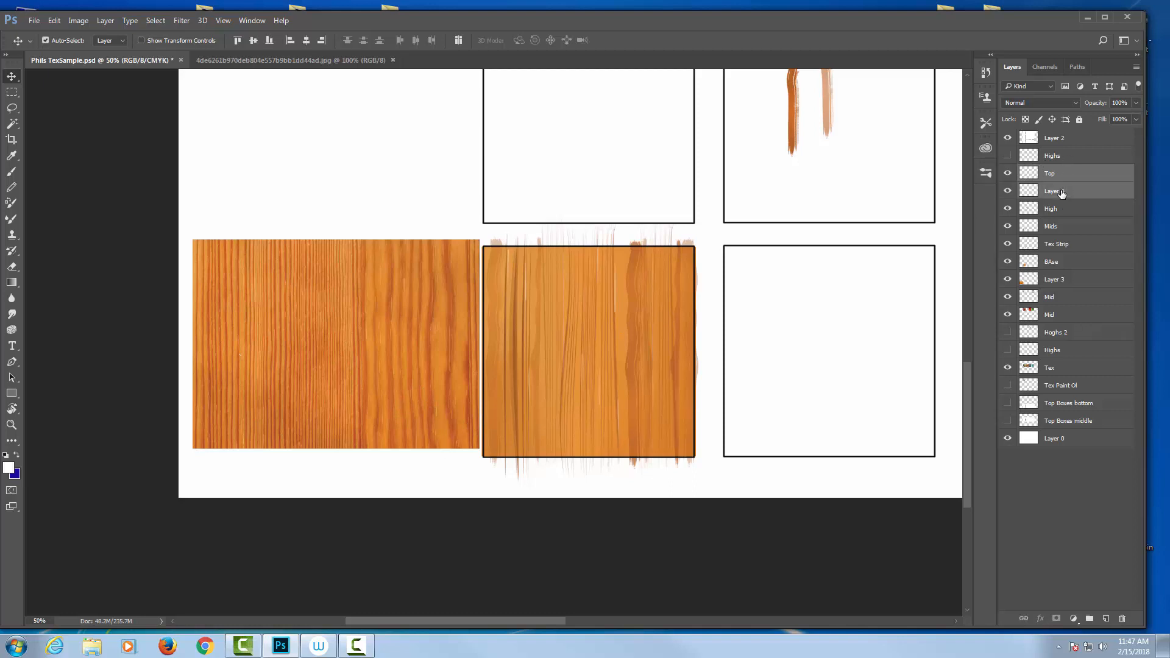
pyautogui.hotkey('ctrl', 'e')
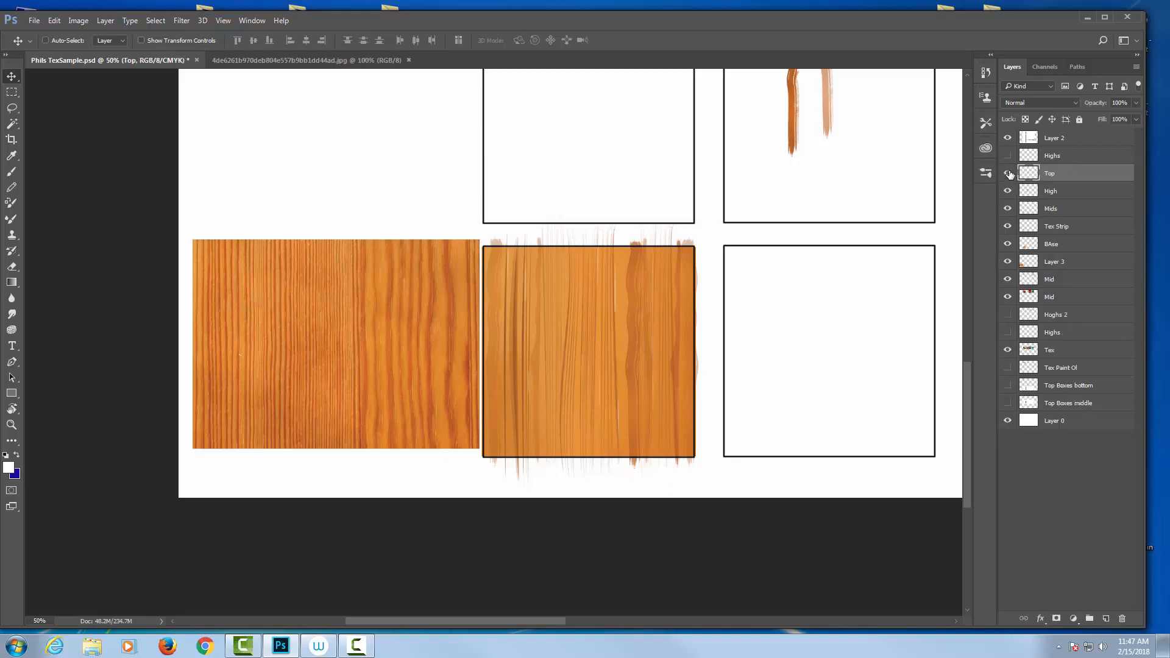
# Step: Reorder the High layer above Top and merge the two into a single layer named High
pyautogui.keyDown('ctrl'); pyautogui.click(1052, 190); pyautogui.keyUp('ctrl')
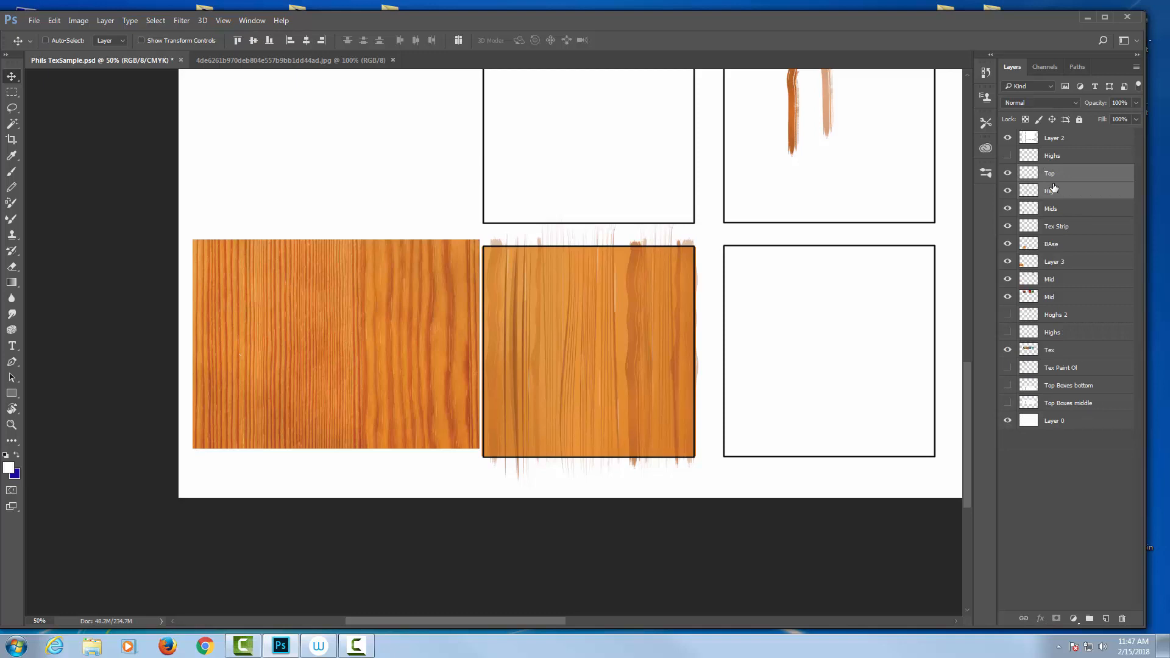
pyautogui.click(1058, 189)
pyautogui.moveTo(1058, 189); pyautogui.dragTo(1066, 174)
pyautogui.keyDown('ctrl'); pyautogui.click(1067, 191); pyautogui.keyUp('ctrl')
pyautogui.hotkey('ctrl', 'e')
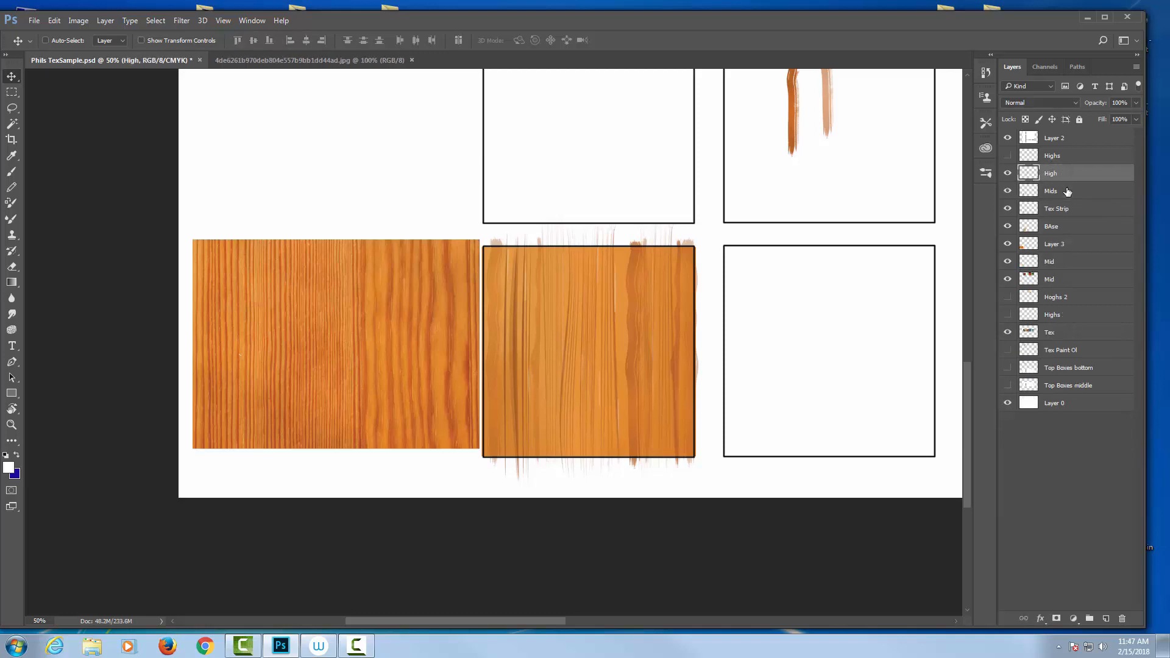
# Step: Add a new layer directly above BAse and make a rectangular selection covering the wood sample square
pyautogui.click(1059, 209)
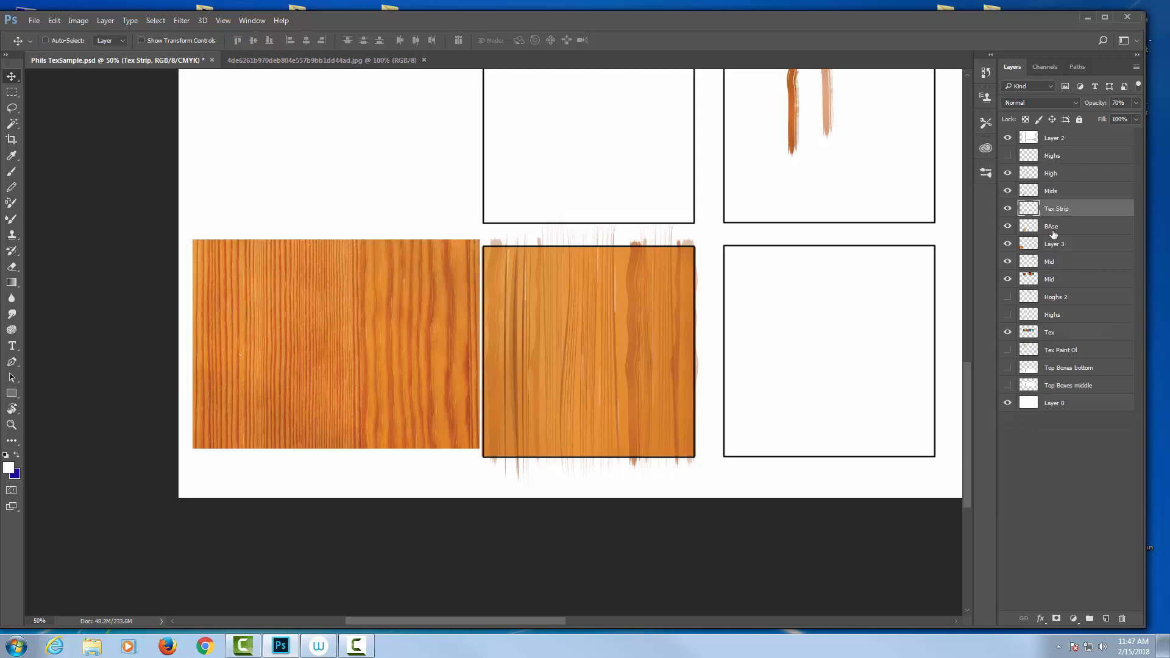
pyautogui.click(1060, 226)
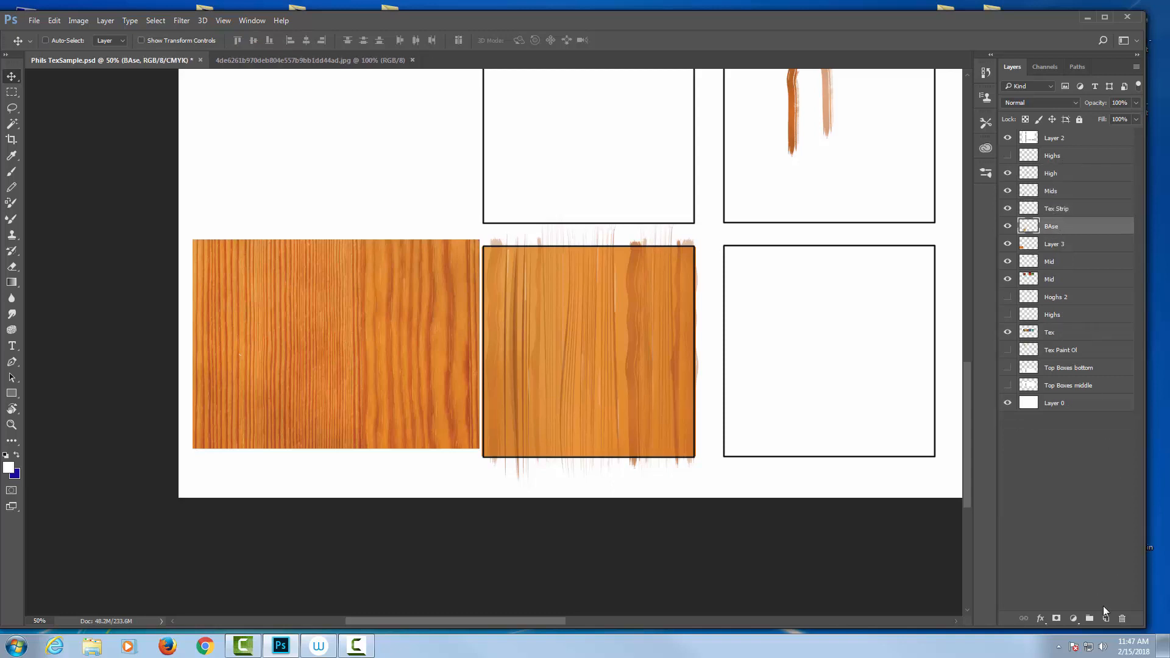
pyautogui.click(1106, 618)
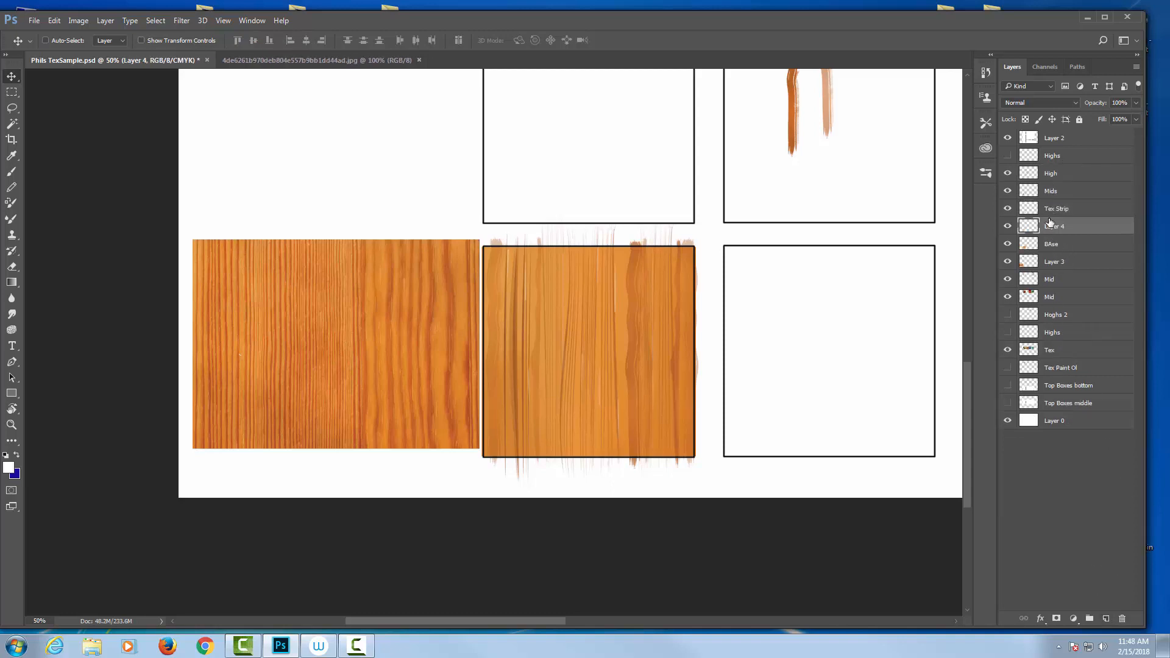
pyautogui.press('ctrl')
pyautogui.hotkey('ctrl', '+')
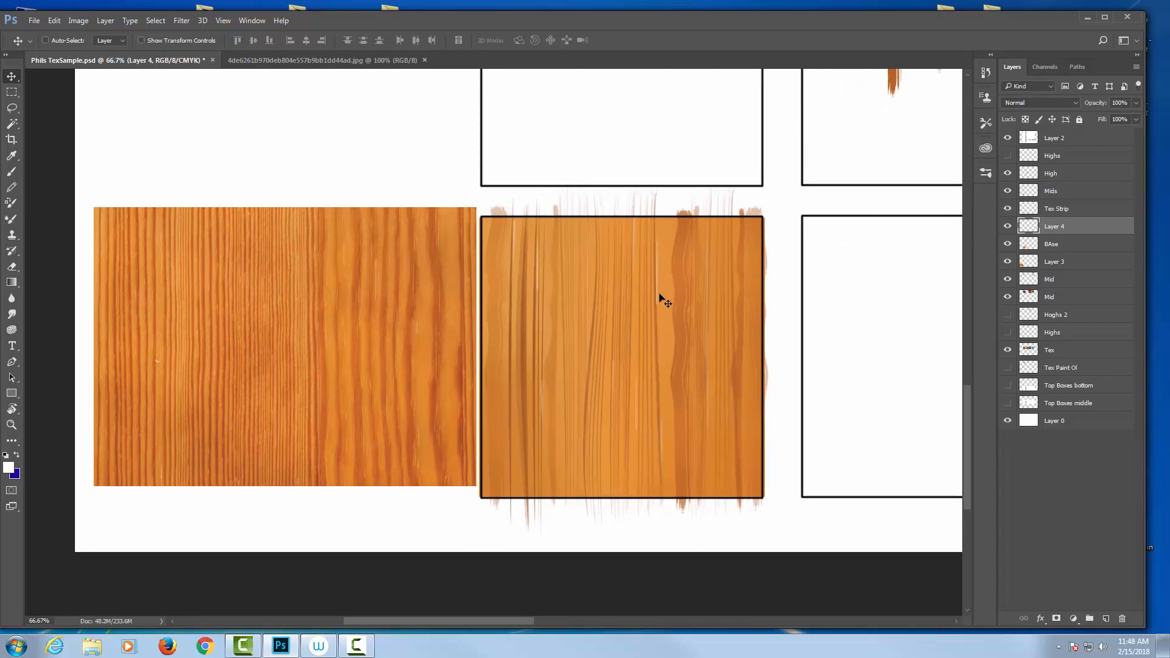
pyautogui.press('m')
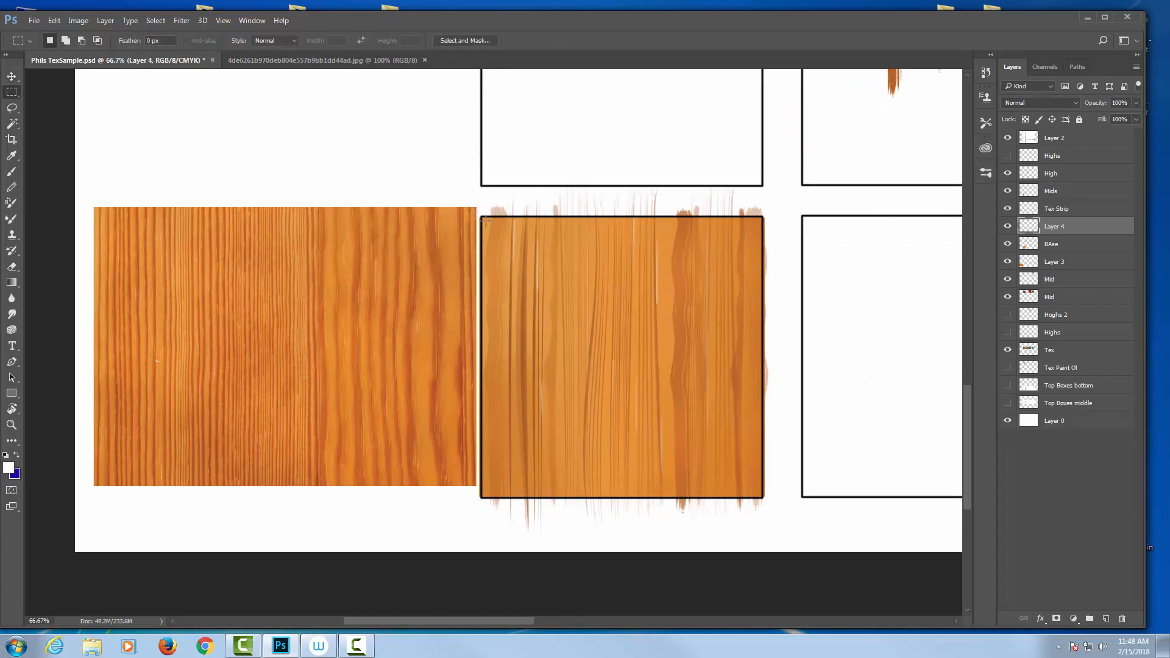
pyautogui.moveTo(486, 220); pyautogui.dragTo(763, 499)
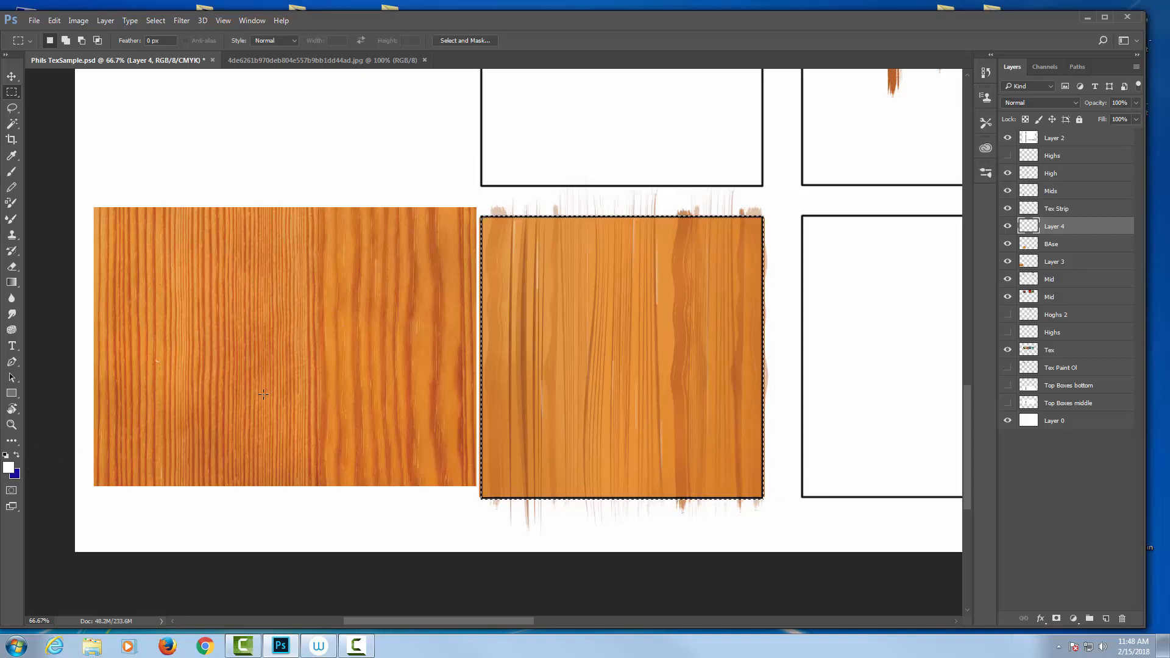
# Step: Sample a light orange from the lower part of the wood reference and darken it slightly as the foreground color
pyautogui.click(10, 466)
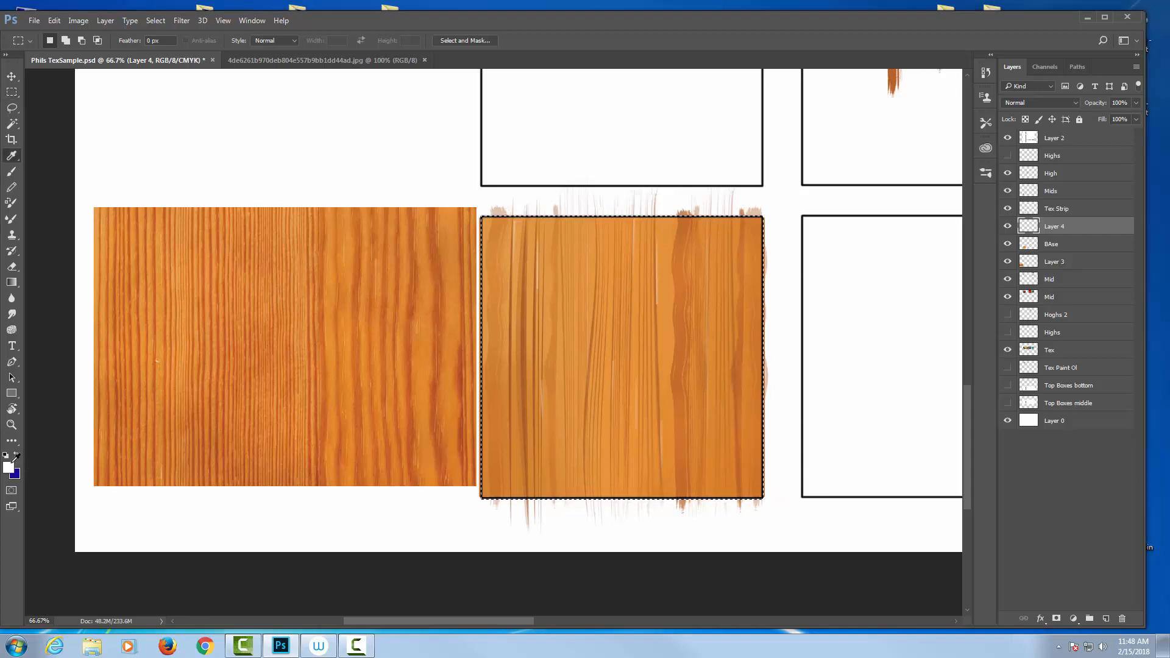
pyautogui.click(336, 471)
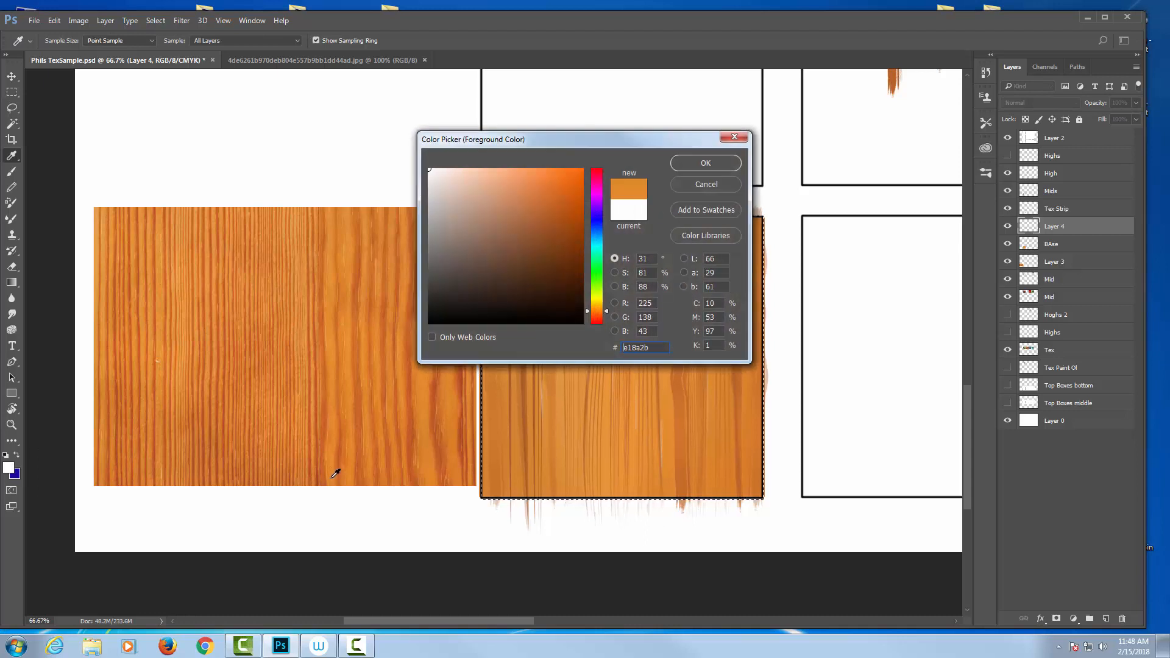
pyautogui.moveTo(553, 183); pyautogui.dragTo(555, 203)
pyautogui.click(705, 163)
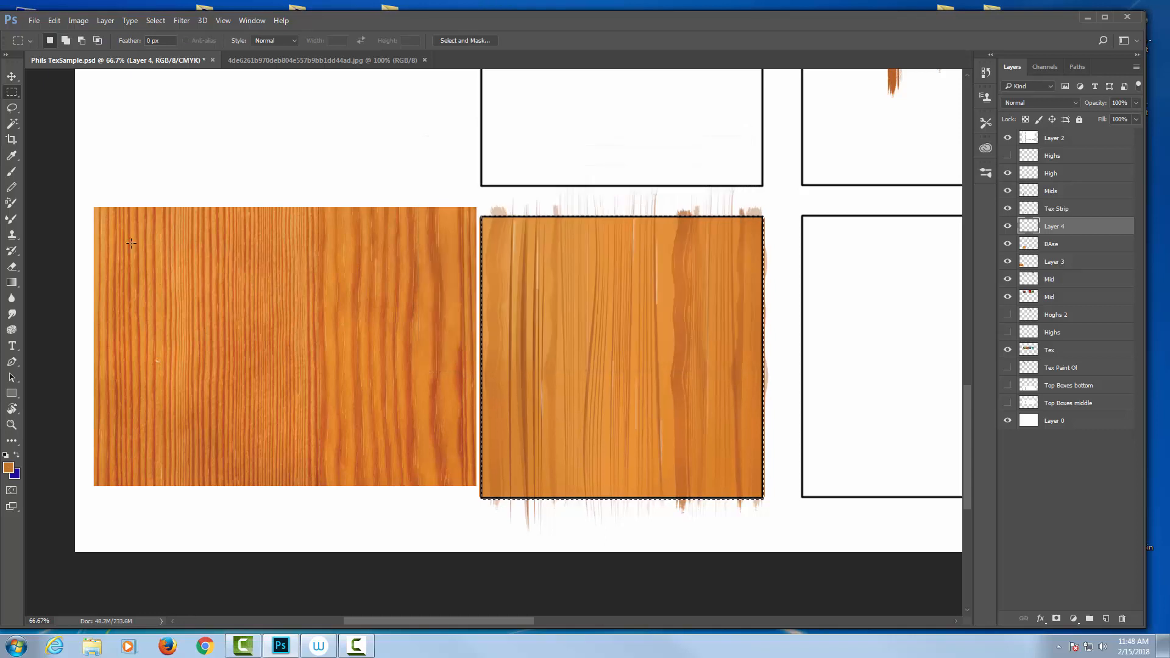
# Step: Swap the foreground and background colors and set the foreground to orange da8232 sampled from the wood reference's upper edge
pyautogui.click(16, 454)
pyautogui.click(8, 467)
pyautogui.click(329, 210)
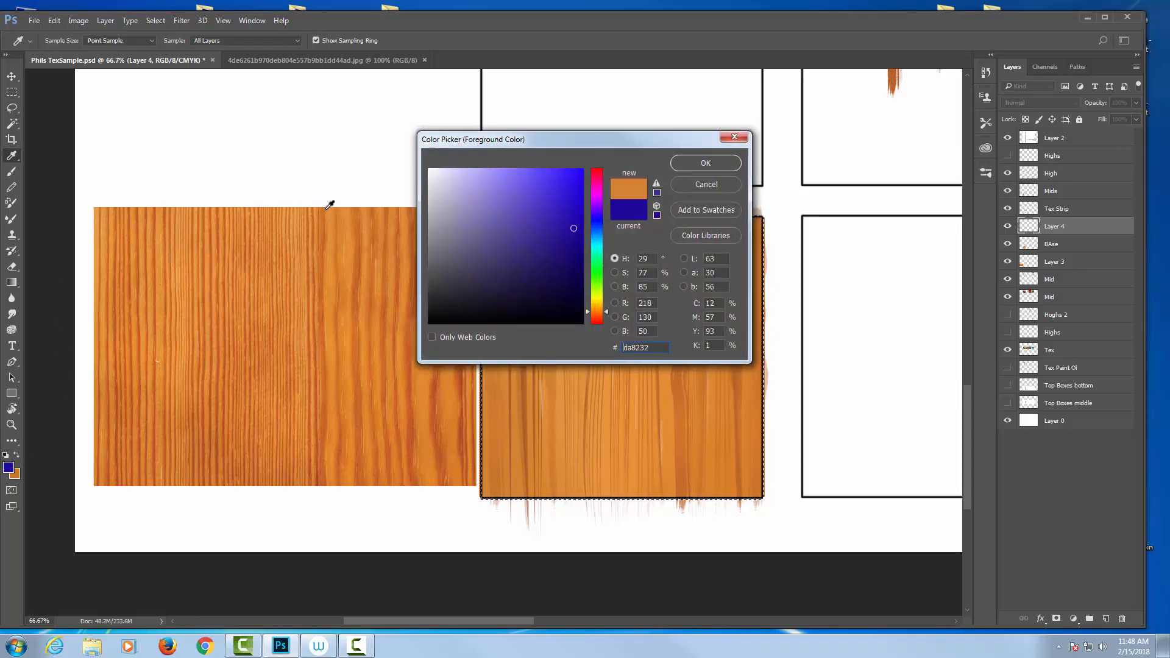
pyautogui.click(705, 162)
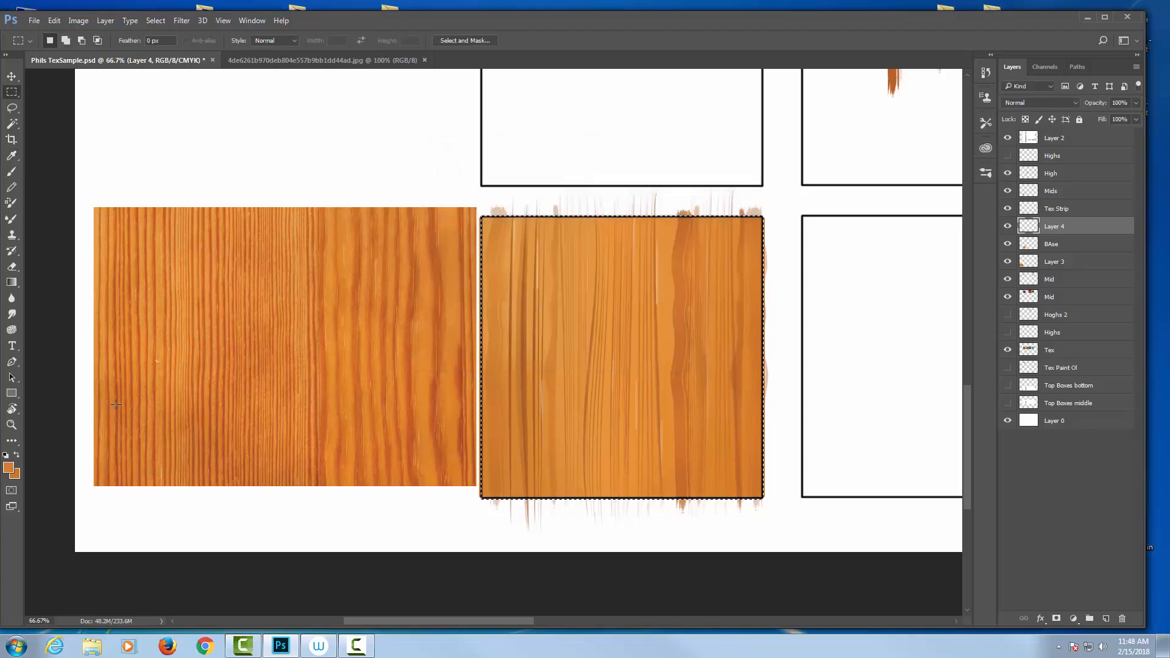
# Step: Set the background color to brown 9c5d18 and fill the selection on Layer 4 with a vertical linear gradient, orange at the base to brown above
pyautogui.click(18, 475)
pyautogui.click(566, 217)
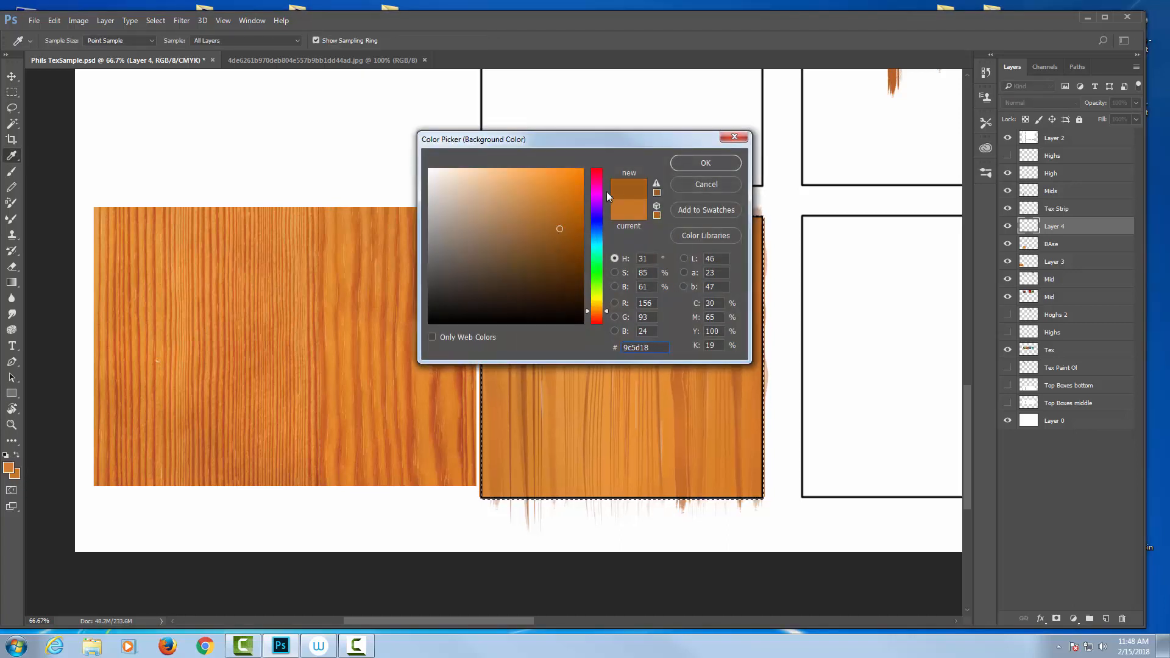
pyautogui.click(705, 163)
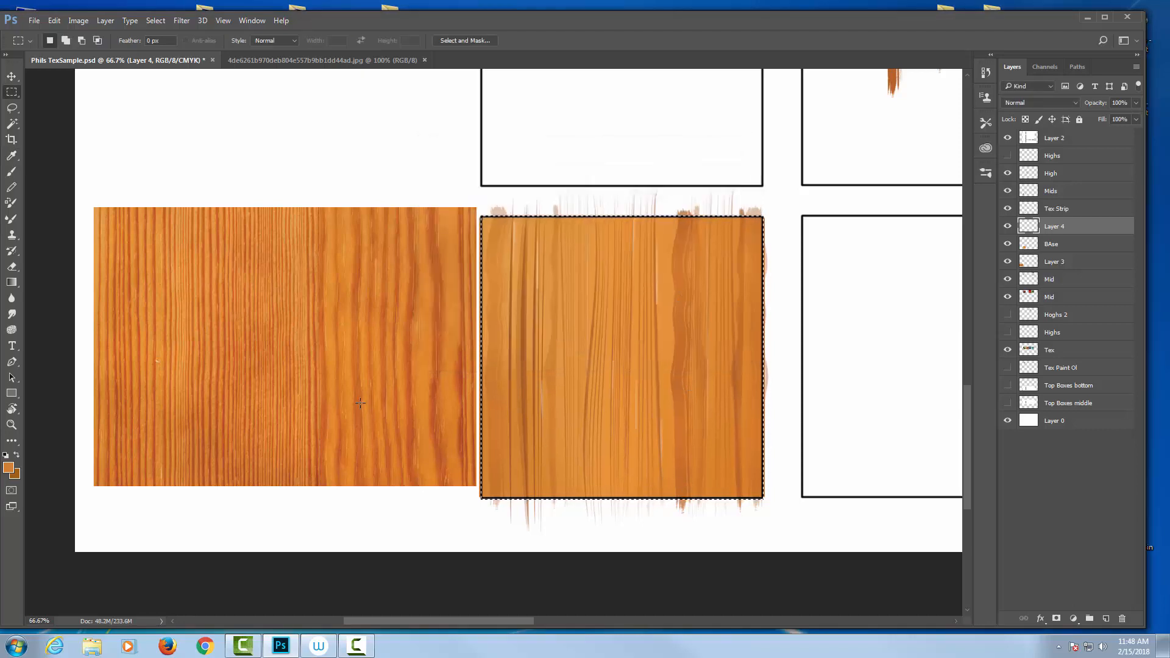
pyautogui.press('g')
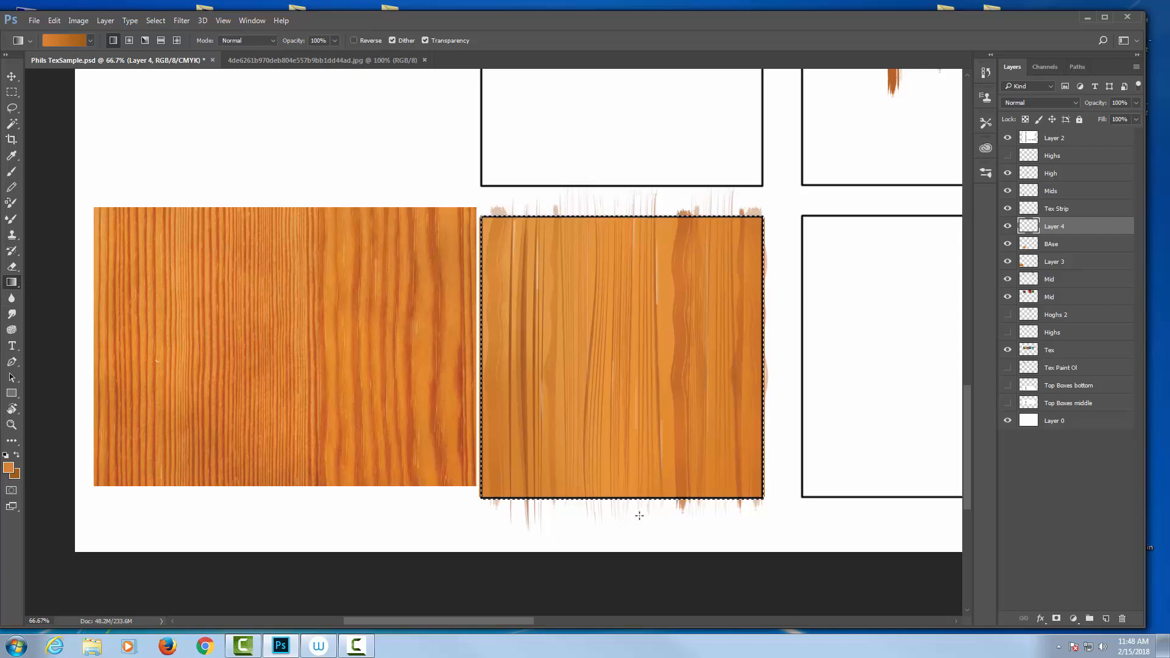
pyautogui.moveTo(639, 515); pyautogui.dragTo(641, 237)
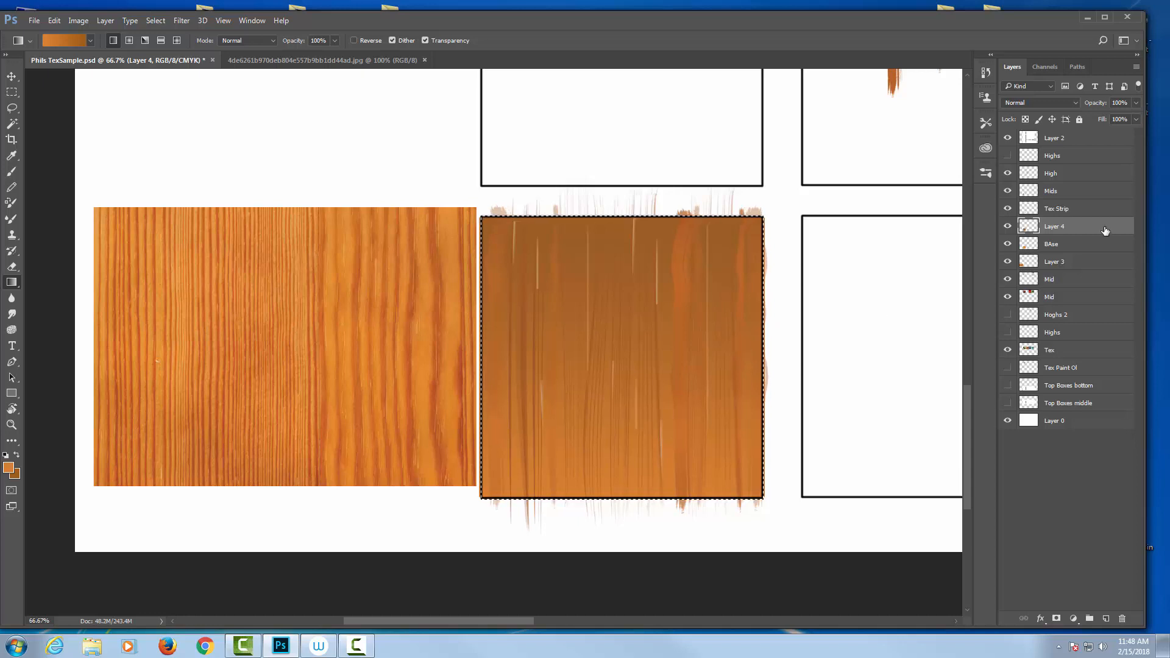
# Step: Try the Multiply blend mode on Layer 4 and return it to Normal
pyautogui.click(1062, 105)
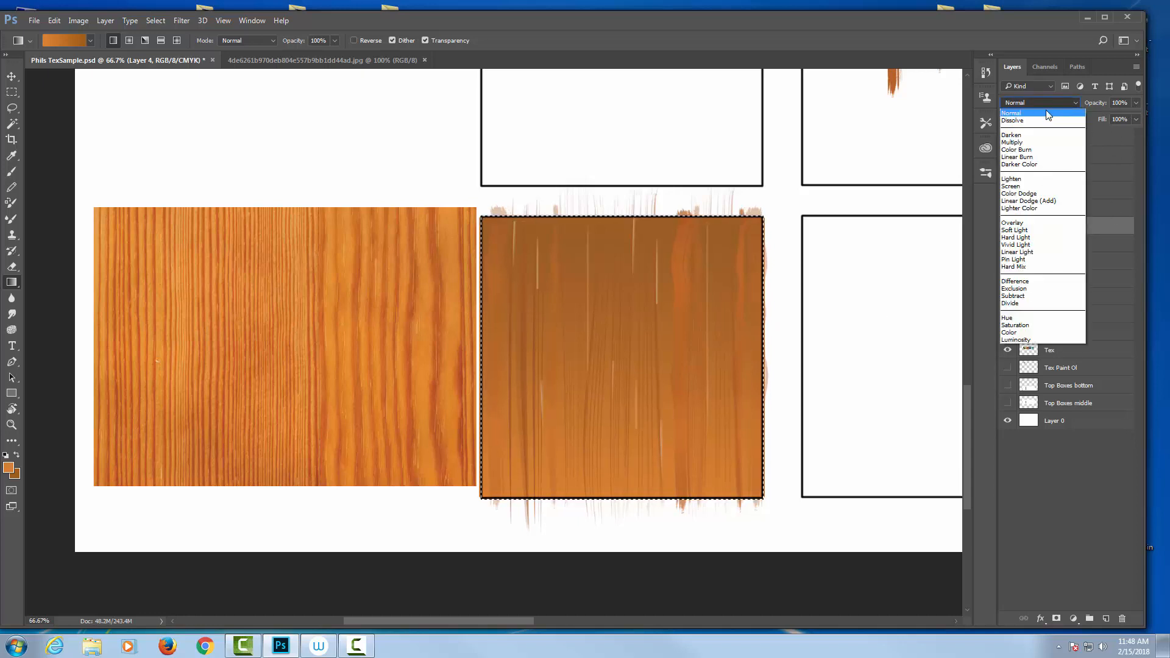
pyautogui.click(1022, 149)
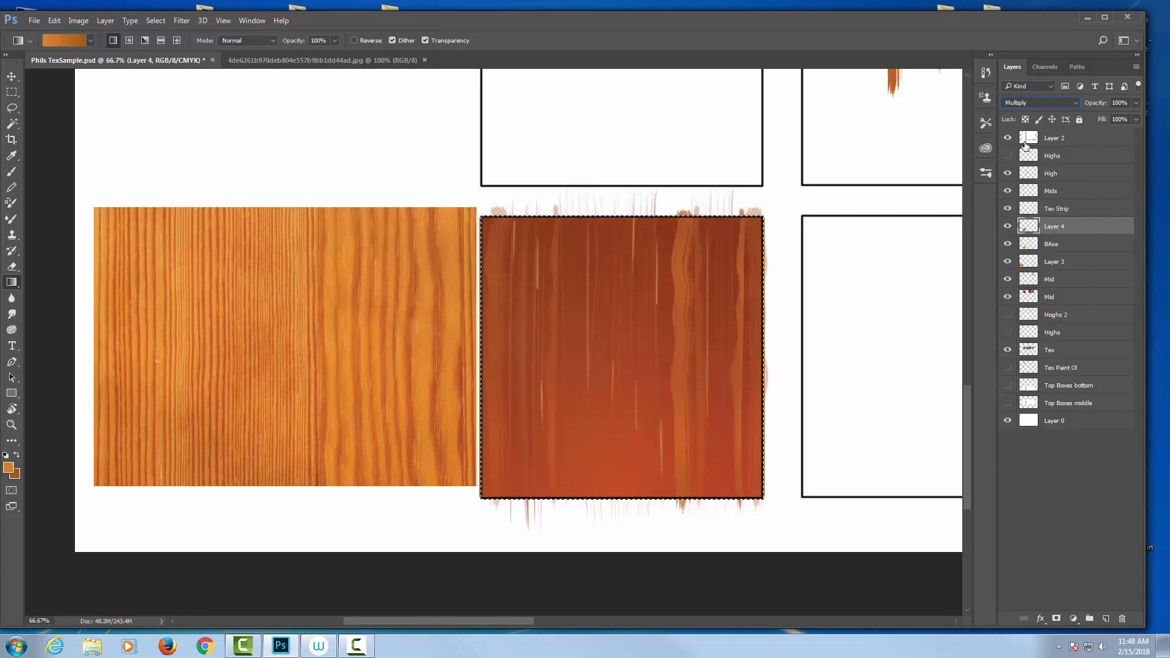
pyautogui.click(1046, 101)
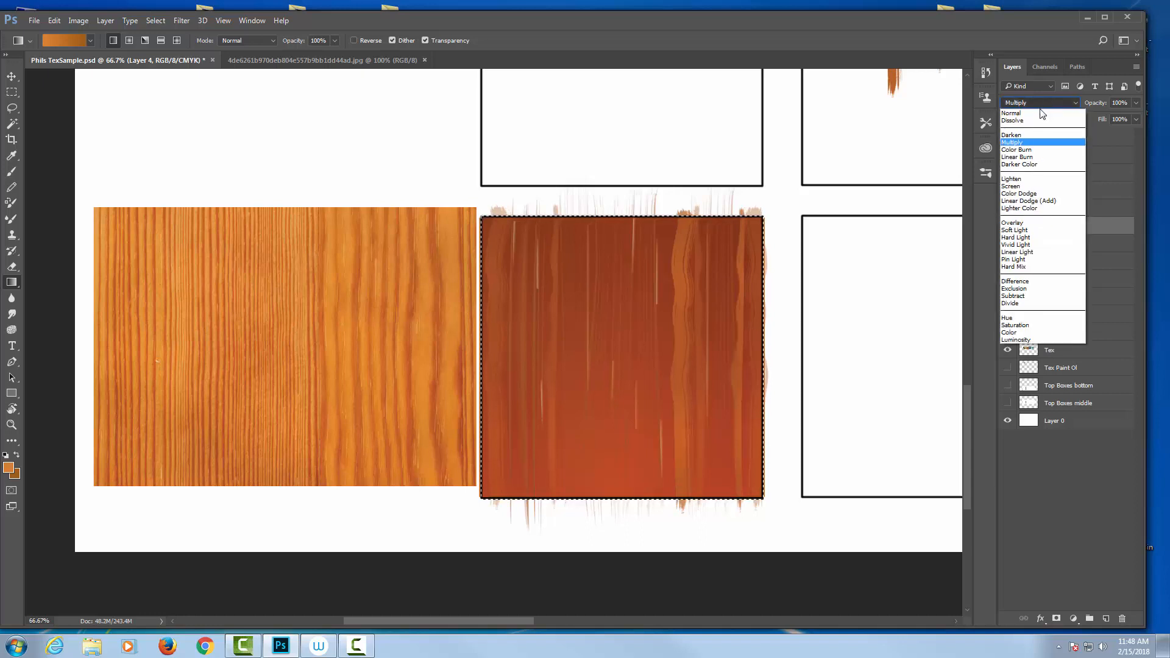
pyautogui.click(1037, 112)
# Step: Lower Layer 4's opacity to 61% and flip its gradient vertically so the darker brown lies at the base
pyautogui.click(1137, 103)
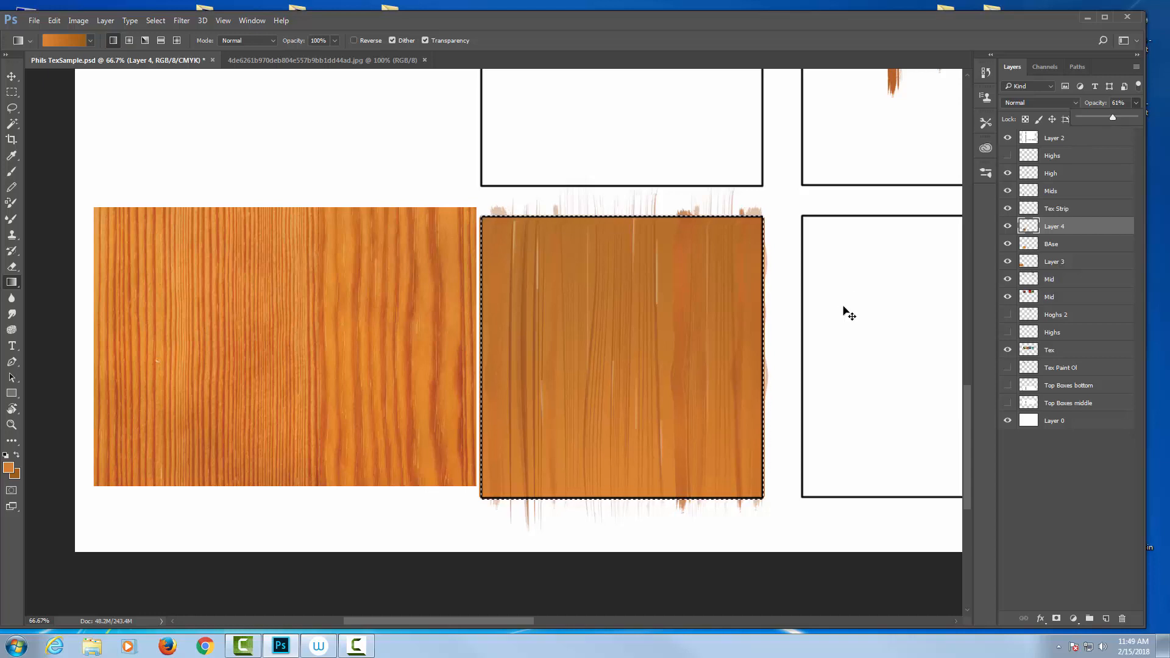
pyautogui.hotkey('ctrl', 't')
pyautogui.rightClick(645, 294)
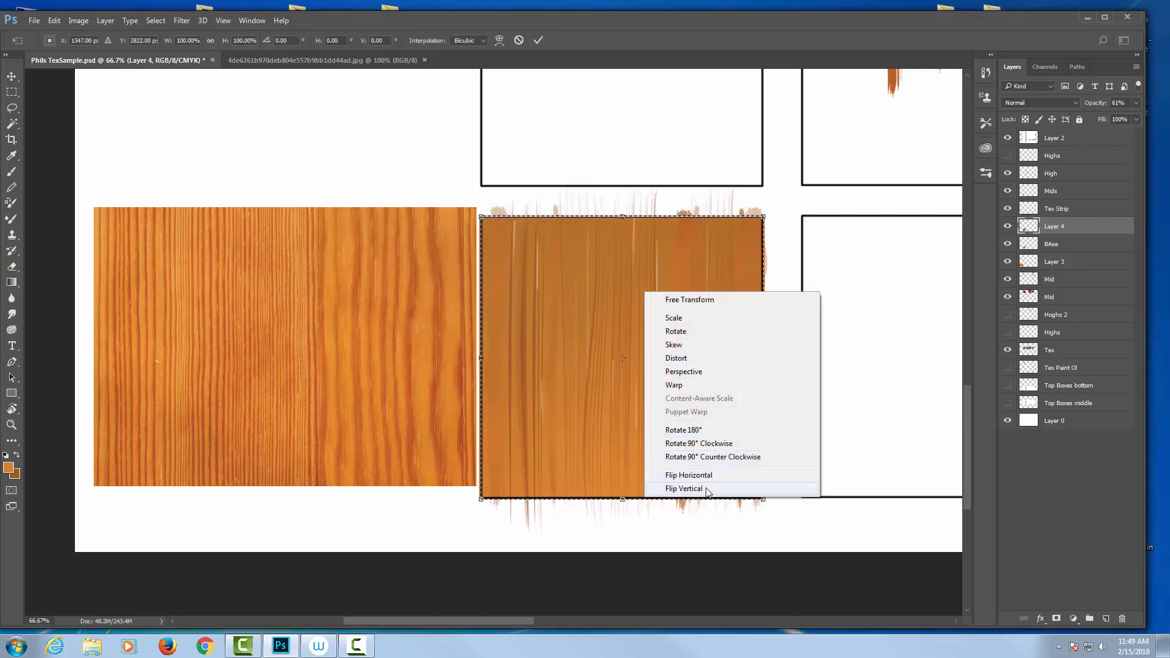
pyautogui.click(684, 489)
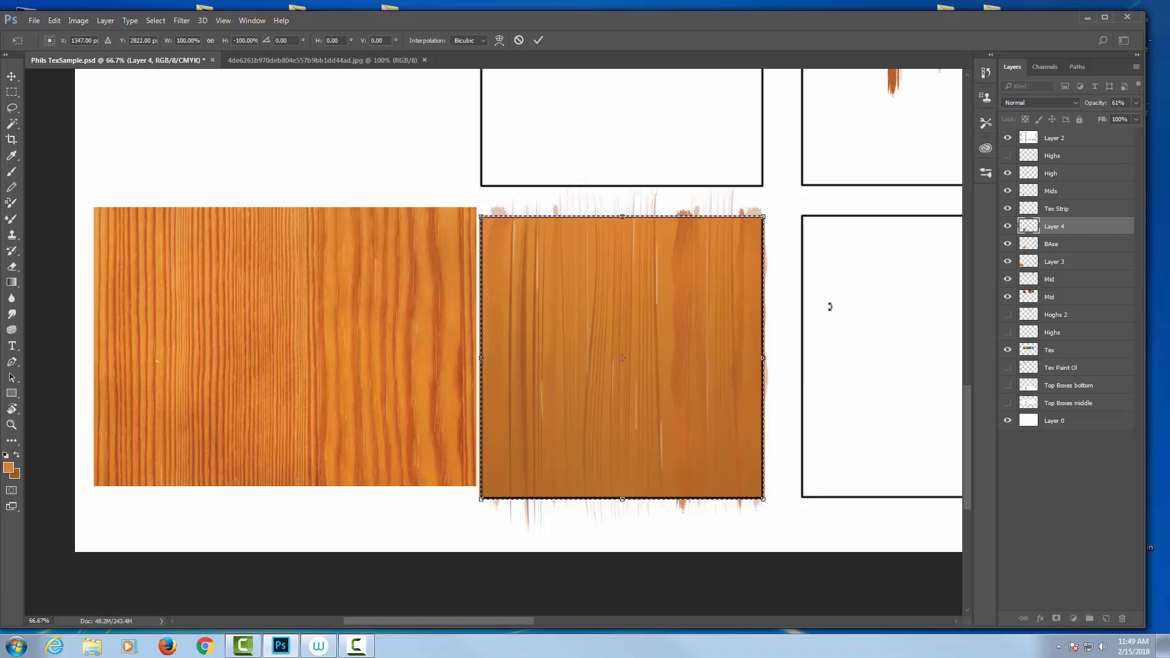
pyautogui.press('Return')
pyautogui.press('g')
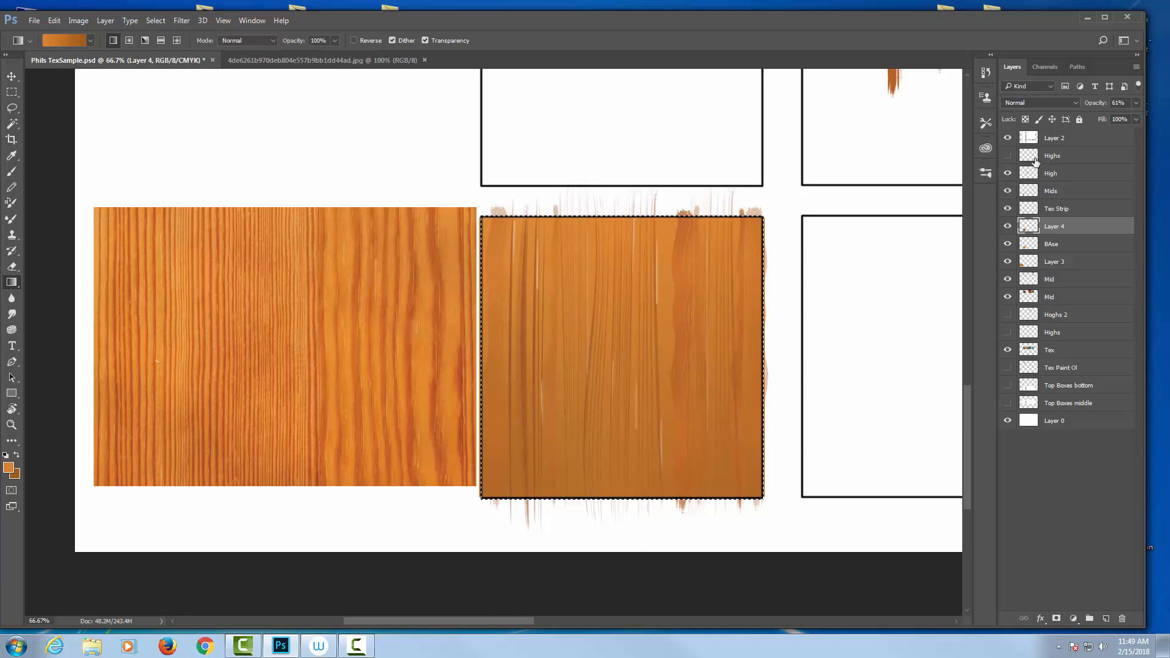
# Step: Compare the wood sample with and without the Layer 4 gradient, leaving the layer visible
pyautogui.click(1008, 227)
pyautogui.click(1010, 228)
pyautogui.click(1010, 228)
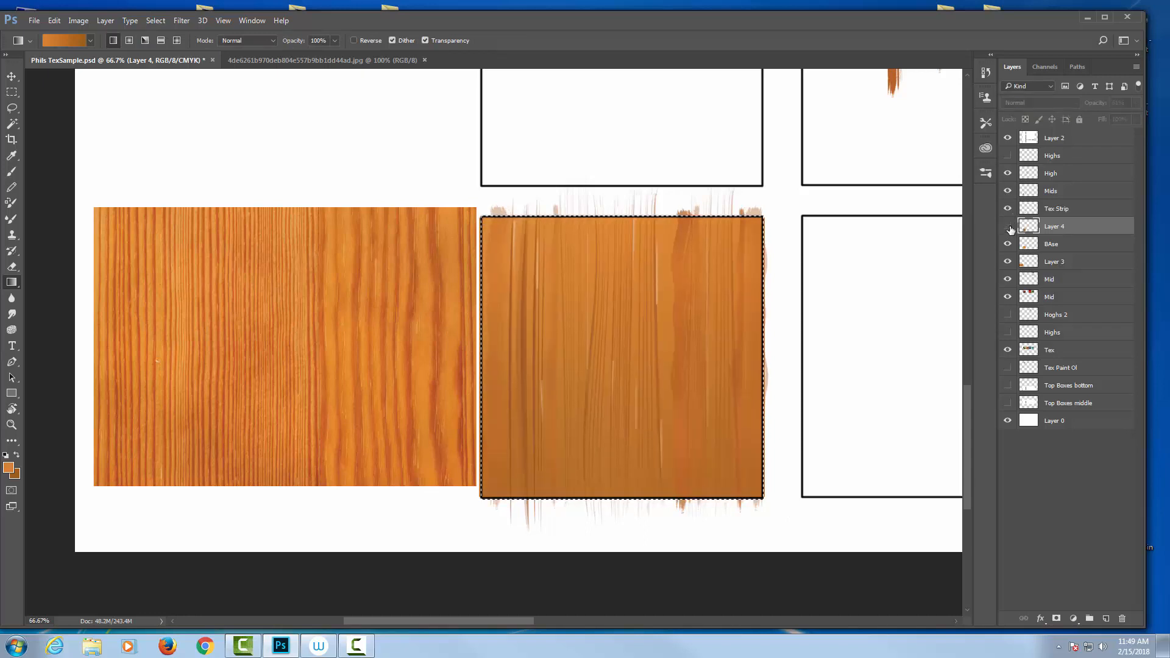
pyautogui.click(1008, 228)
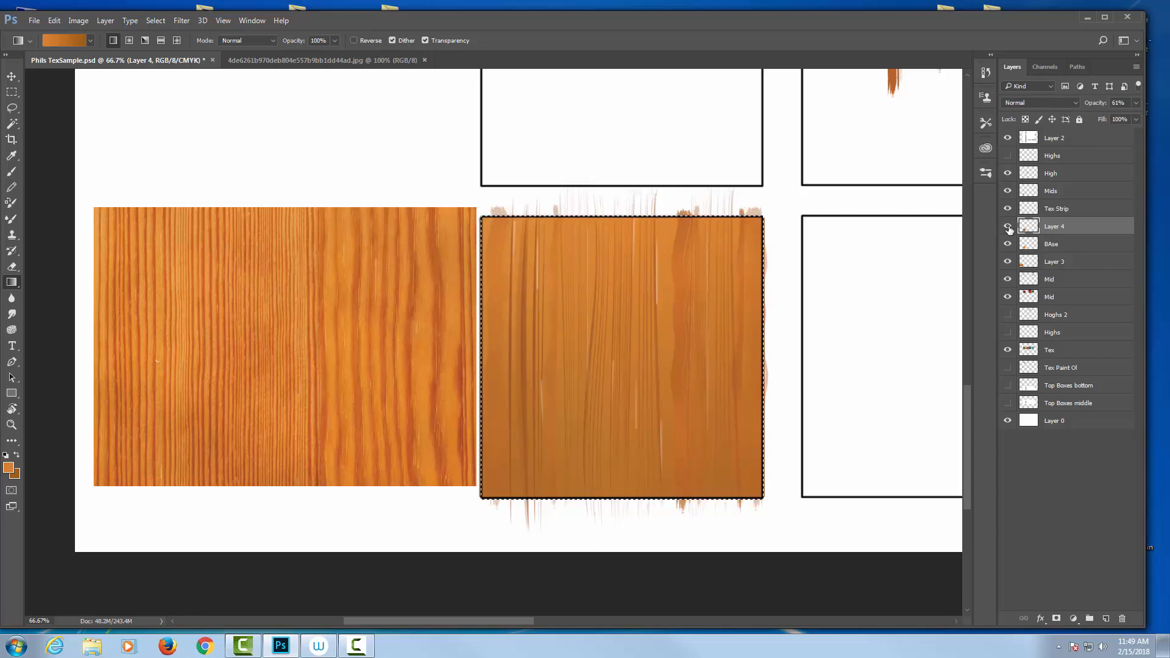
# Step: Erase thin vertical streaks from the Layer 4 gradient along the wood grain with an 8 px eraser
pyautogui.press('e')
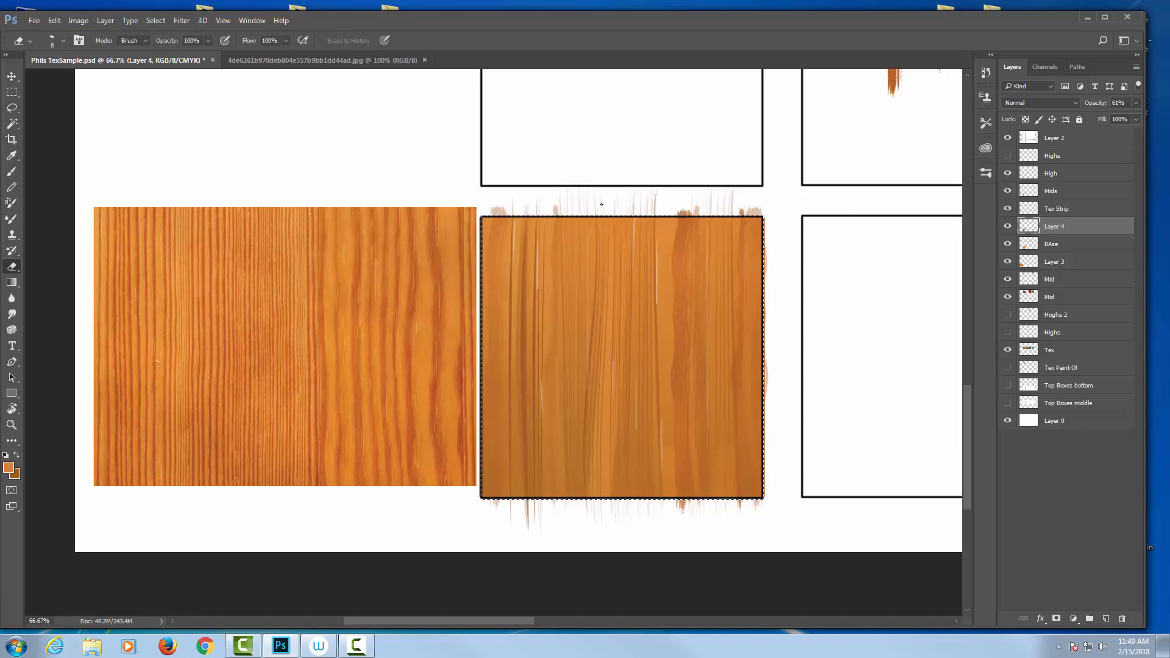
pyautogui.moveTo(613, 404); pyautogui.dragTo(602, 497)
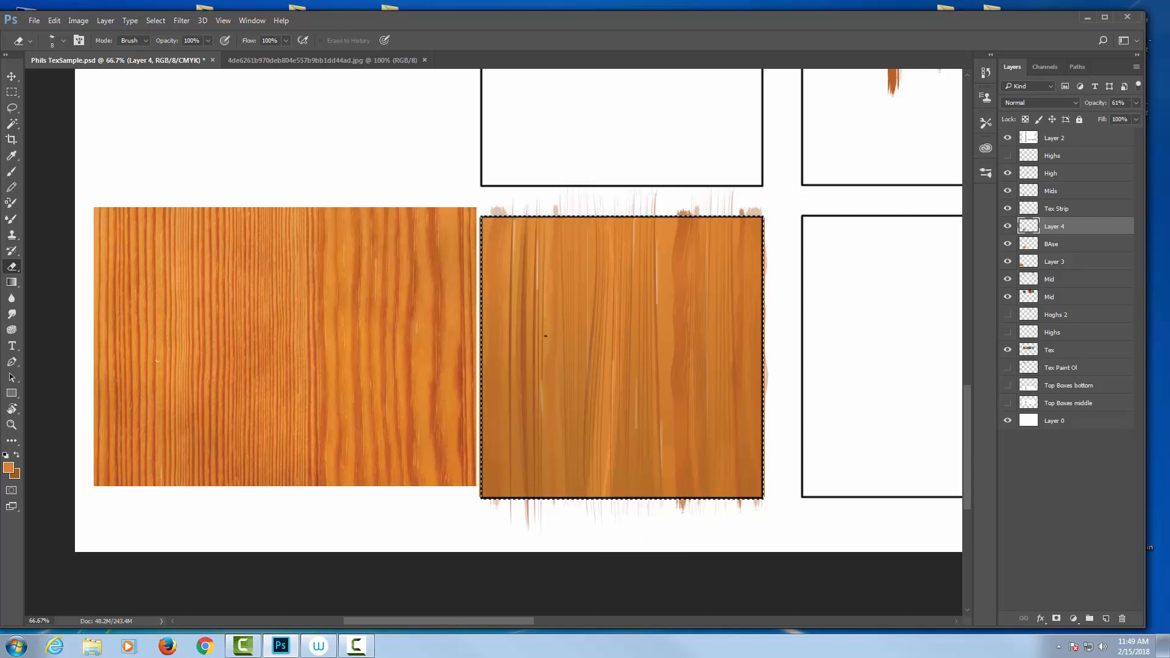
pyautogui.moveTo(543, 437); pyautogui.dragTo(543, 498)
pyautogui.moveTo(515, 293); pyautogui.dragTo(513, 496)
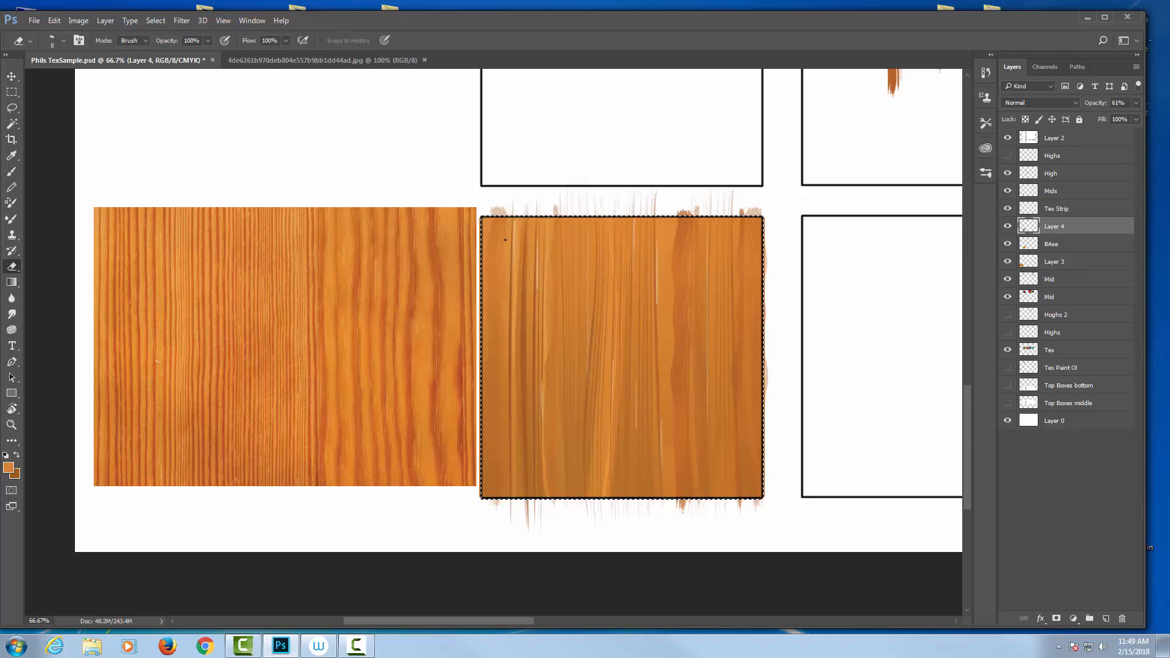
pyautogui.moveTo(500, 312); pyautogui.dragTo(501, 343)
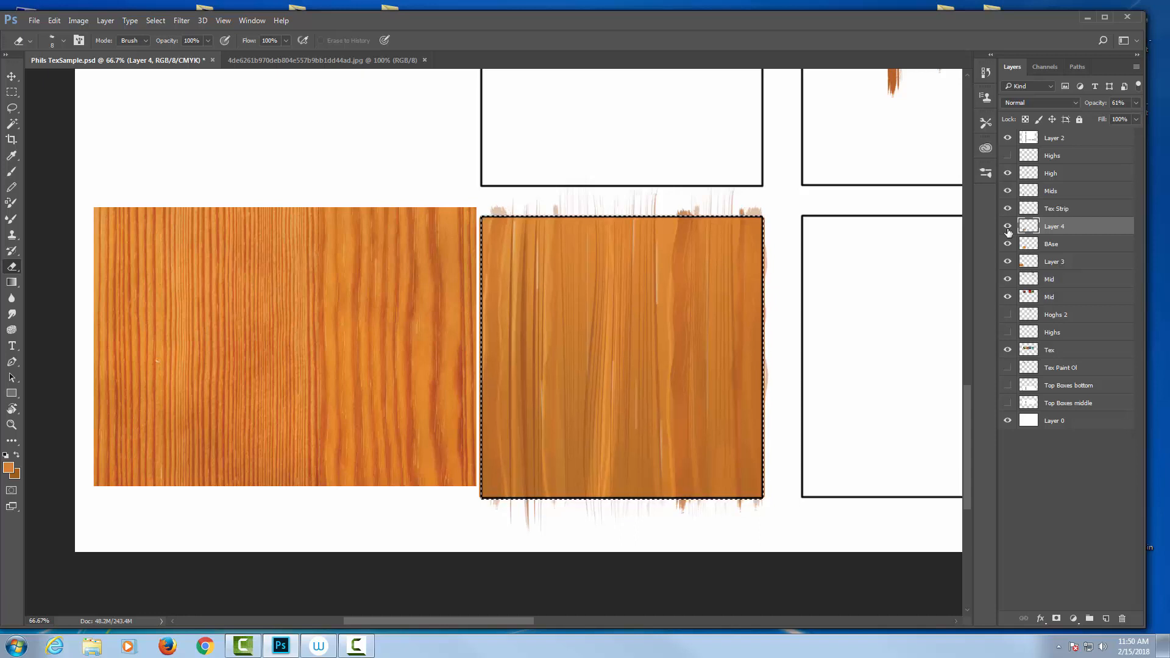
# Step: Hide both Mid layers, Layer 3, BAse, Layer 4, Tex Strip and Mids to examine what each contributes, and toggle High
pyautogui.moveTo(1007, 244); pyautogui.dragTo(1008, 285)
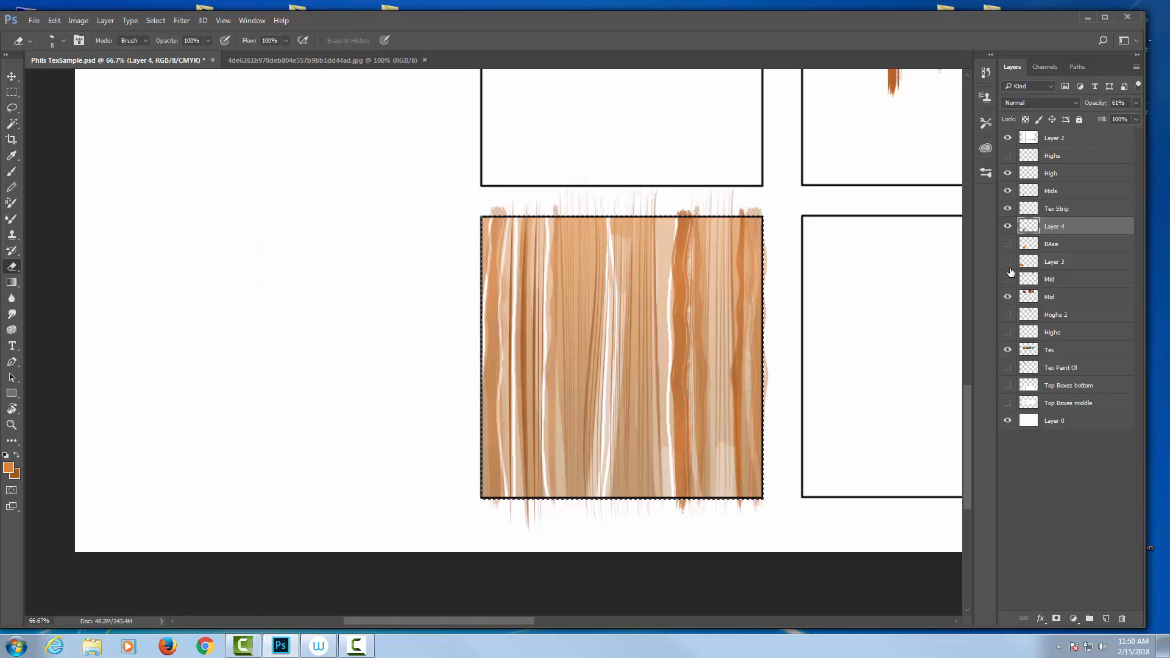
pyautogui.click(1007, 297)
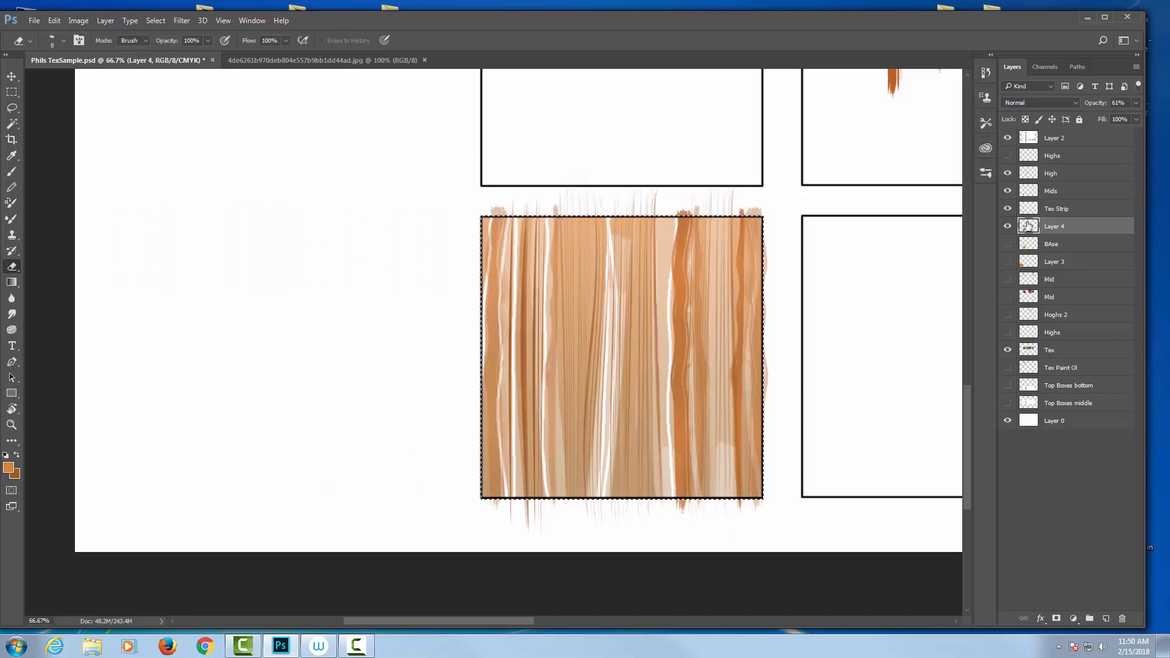
pyautogui.click(1008, 226)
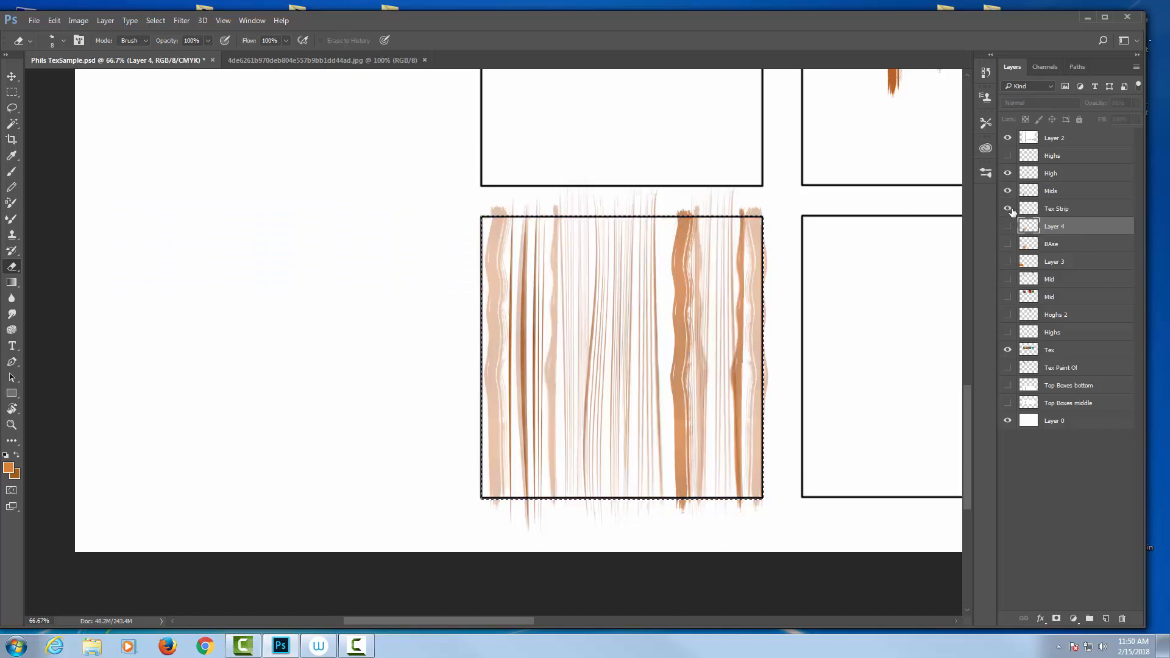
pyautogui.click(1008, 208)
pyautogui.click(1007, 191)
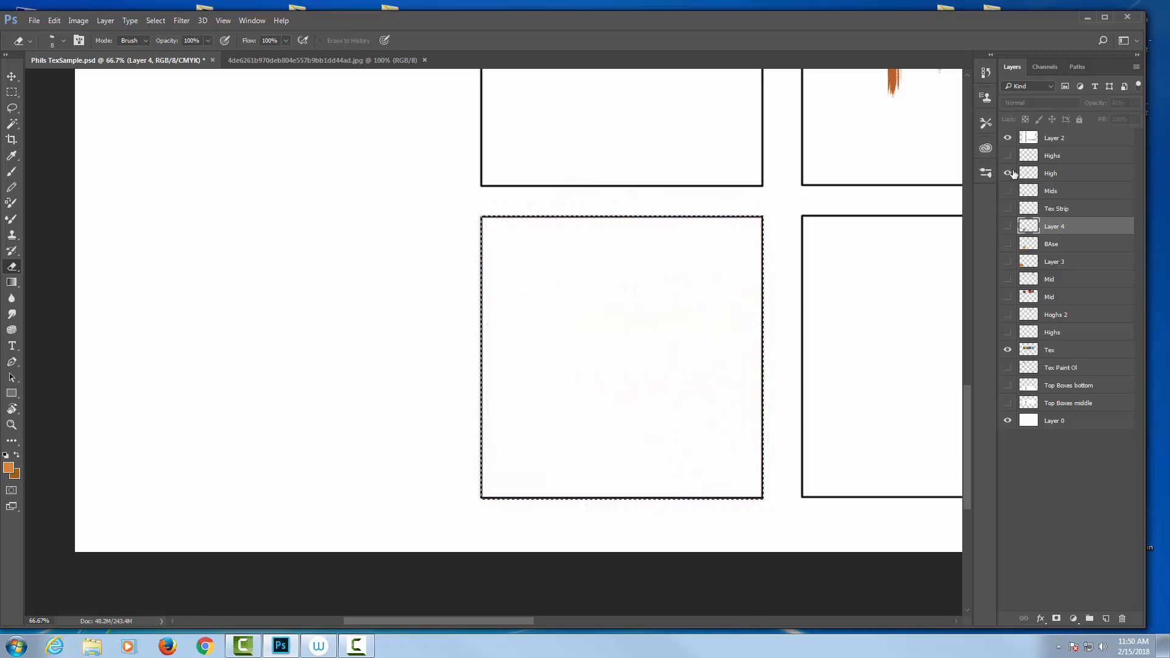
pyautogui.click(1007, 173)
pyautogui.click(1007, 173)
# Step: Show the layers from Mids down to the upper Mid and the Highs layer below Layer 2, and make Layer 4 active
pyautogui.click(1072, 175)
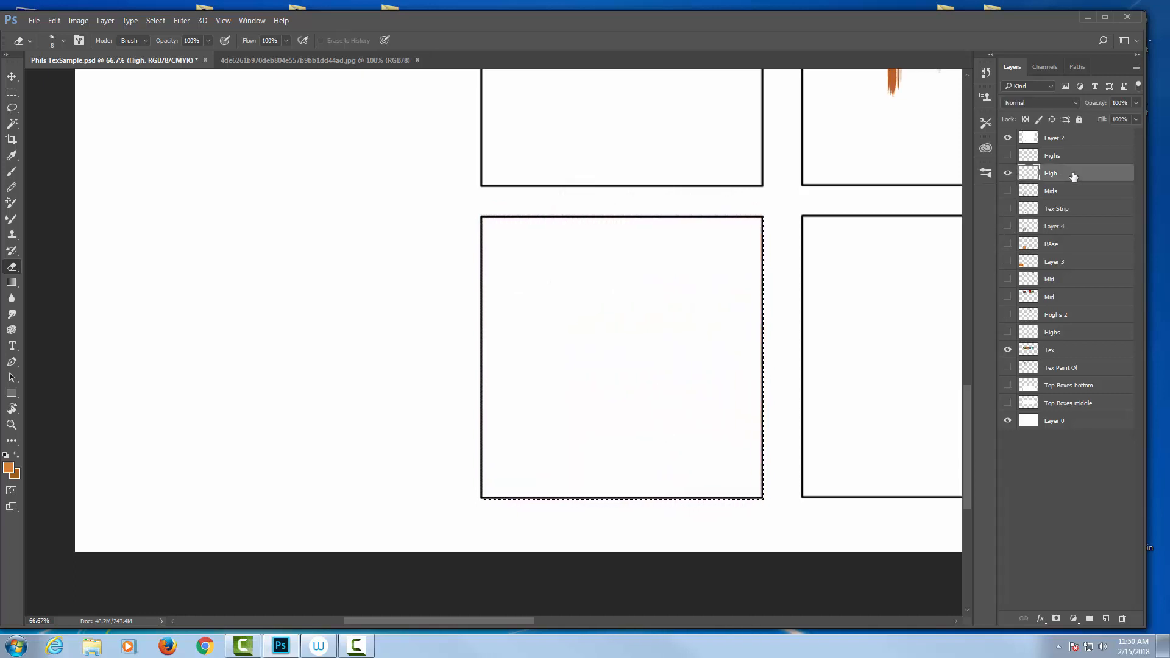
pyautogui.click(1008, 191)
pyautogui.moveTo(1007, 191); pyautogui.dragTo(1005, 282)
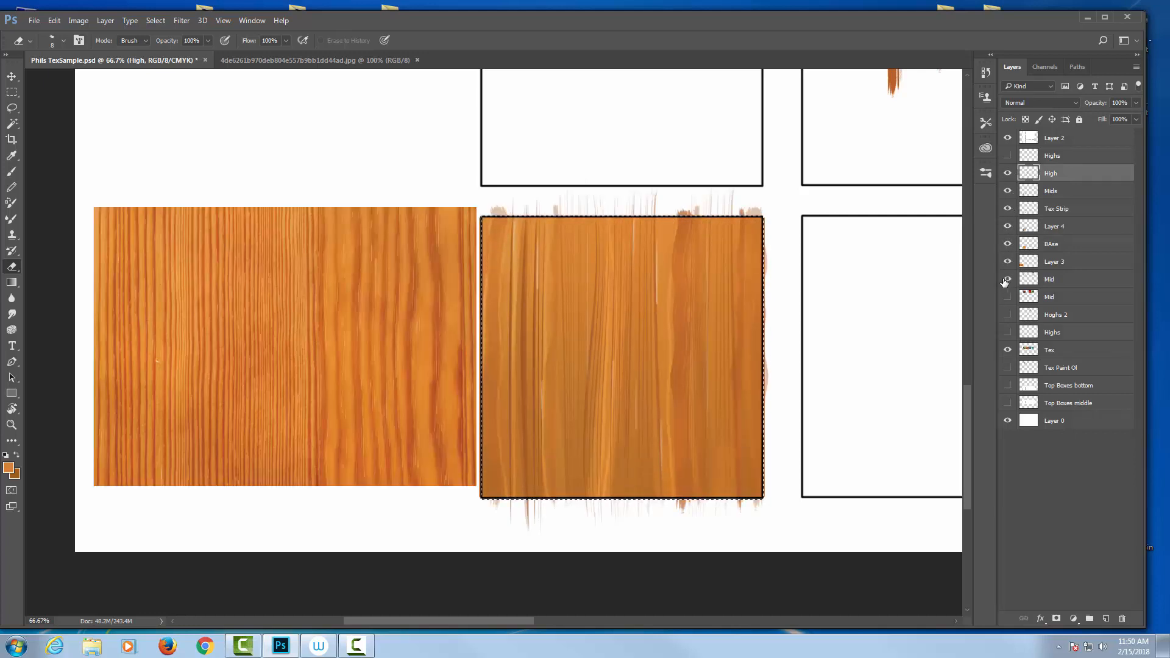
pyautogui.click(1008, 175)
pyautogui.click(1009, 174)
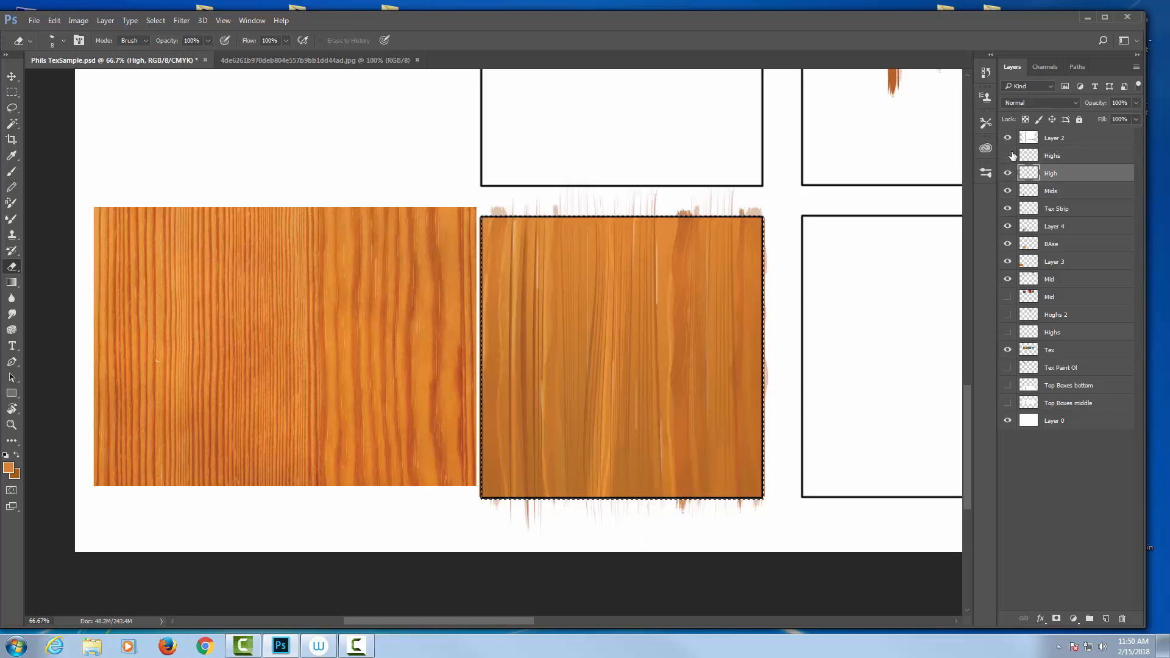
pyautogui.click(1009, 156)
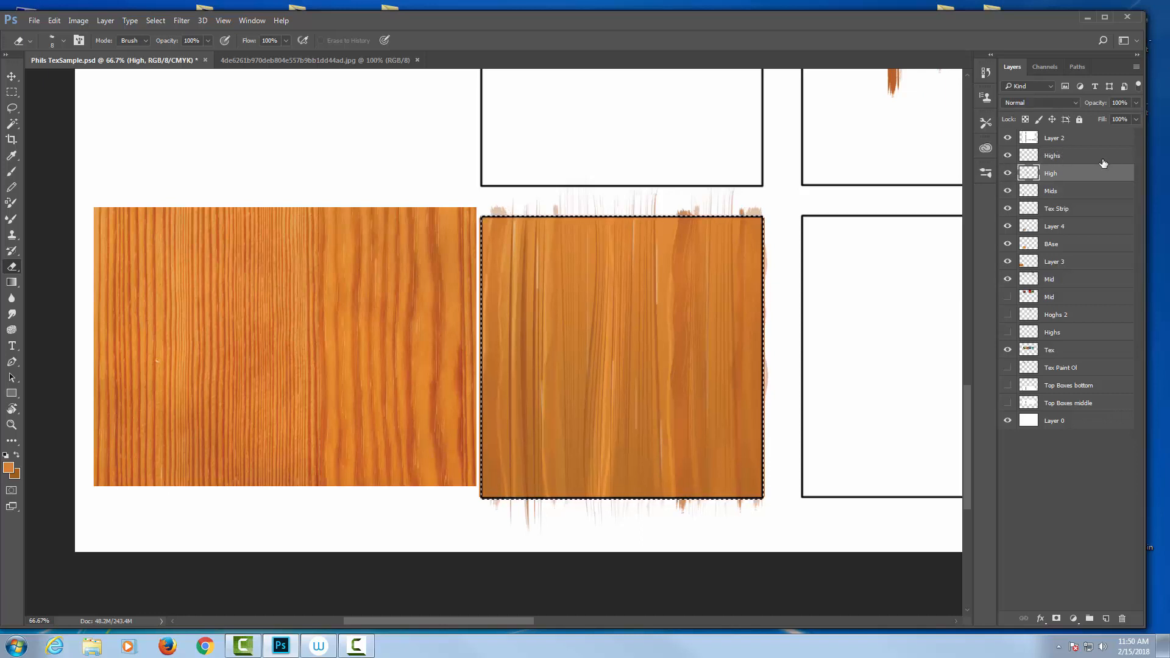
pyautogui.click(1053, 230)
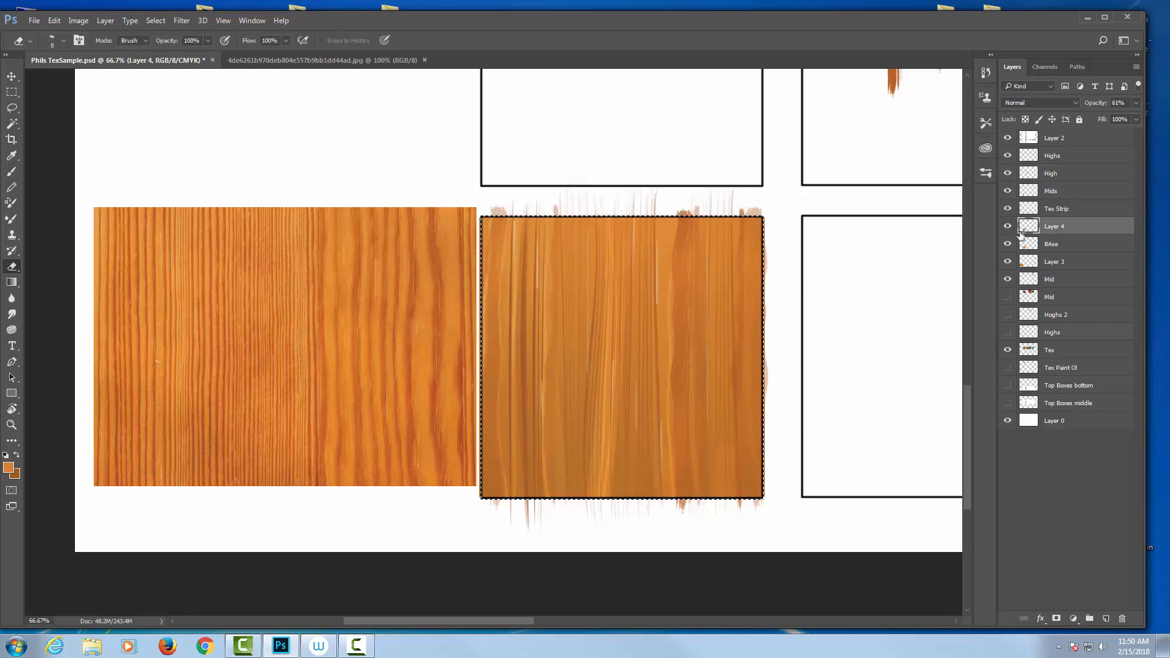
# Step: Hide and show the Mids, High, BAse and Tex Strip layers to examine their effect on the wood sample
pyautogui.click(1008, 192)
pyautogui.click(1007, 175)
pyautogui.click(1010, 244)
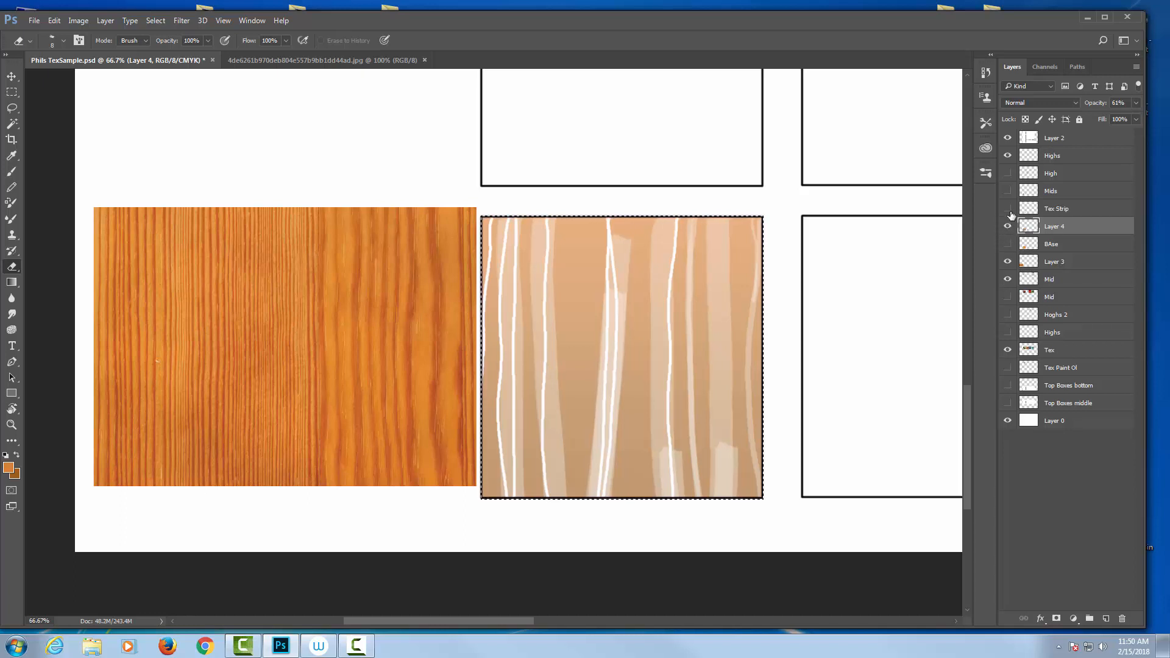
pyautogui.click(1007, 243)
pyautogui.click(1007, 209)
pyautogui.click(1007, 190)
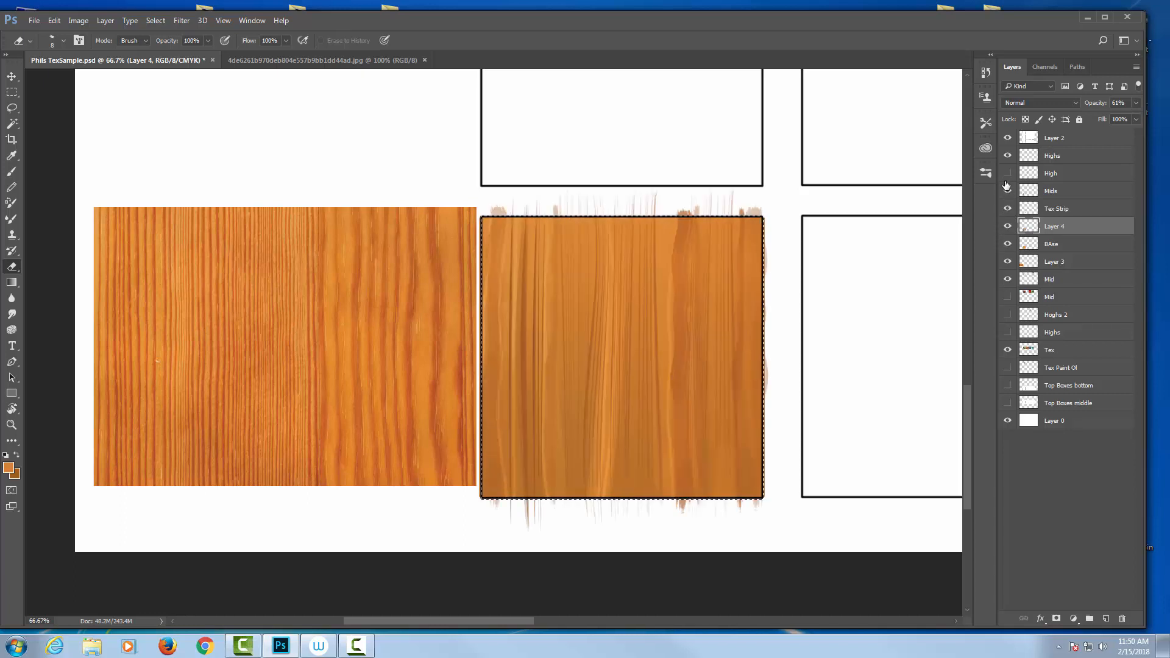
pyautogui.click(1007, 173)
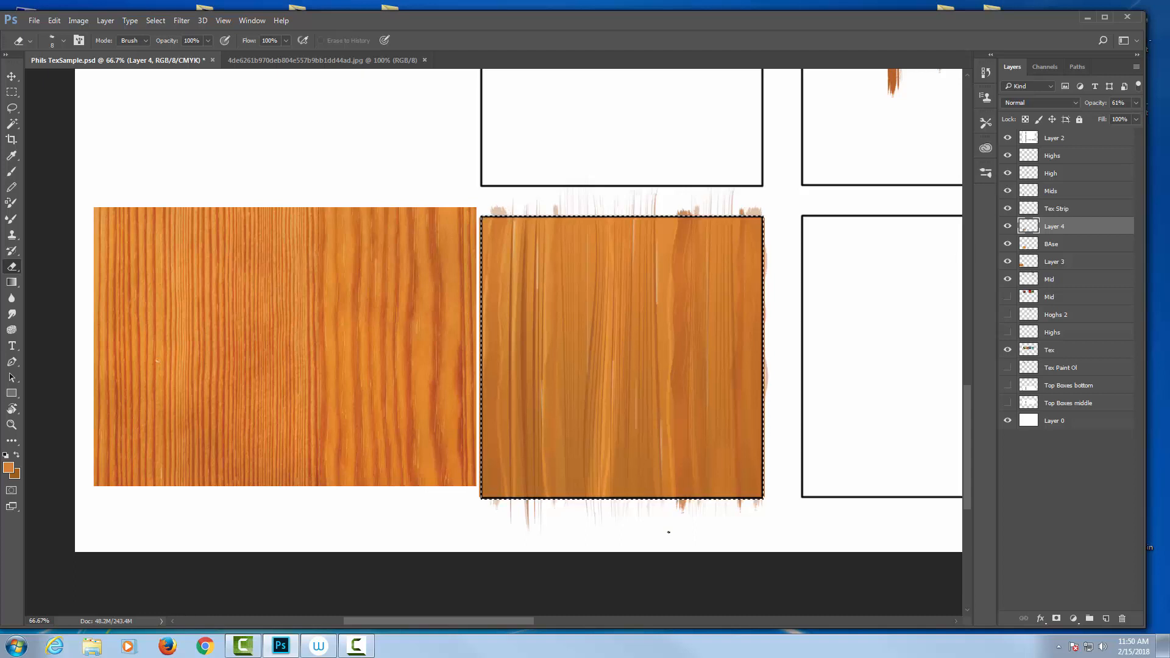
# Step: Switch the eraser to the speckled 720 px texture brush and reduce its size to 400 px
pyautogui.rightClick(640, 335)
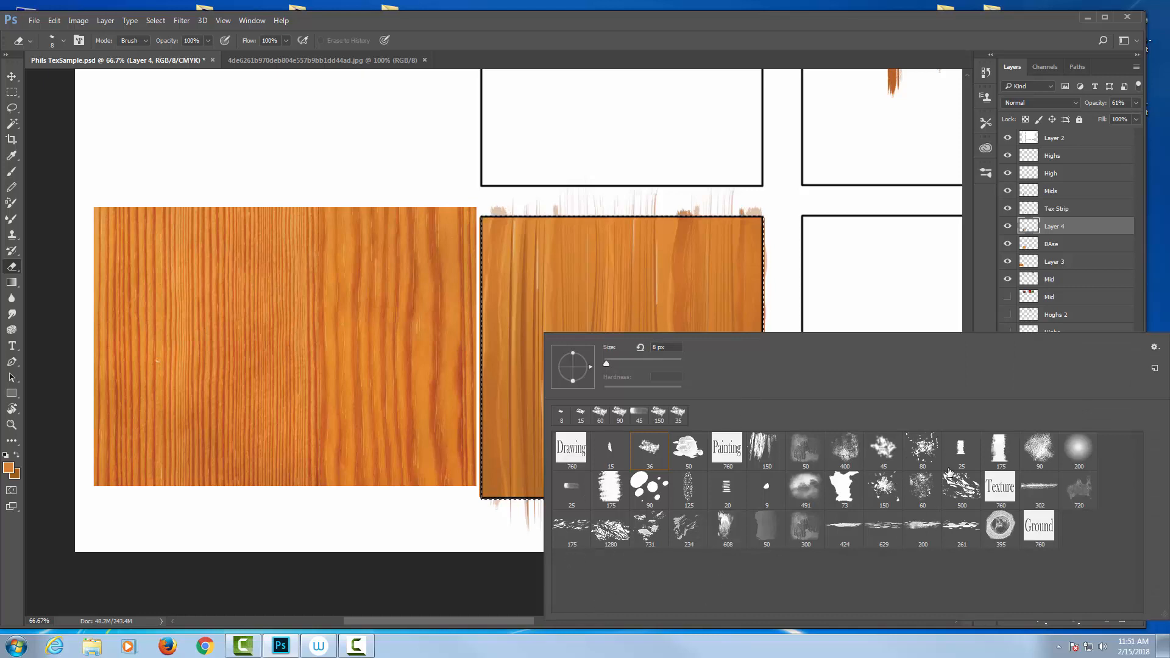
pyautogui.click(1053, 491)
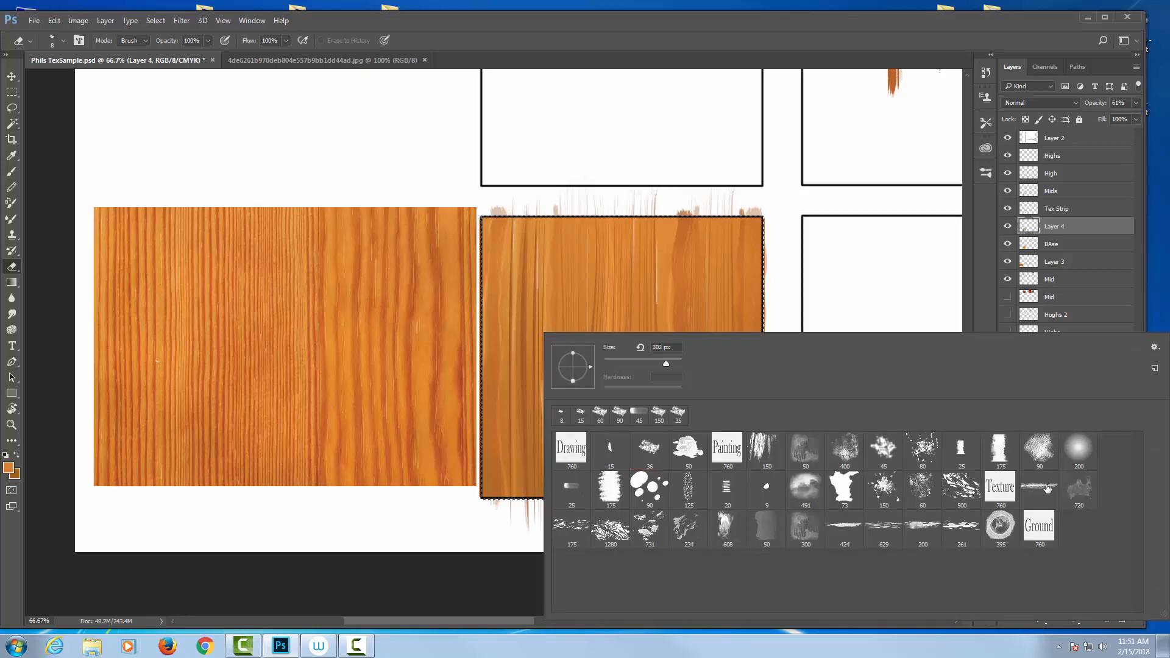
pyautogui.click(1086, 493)
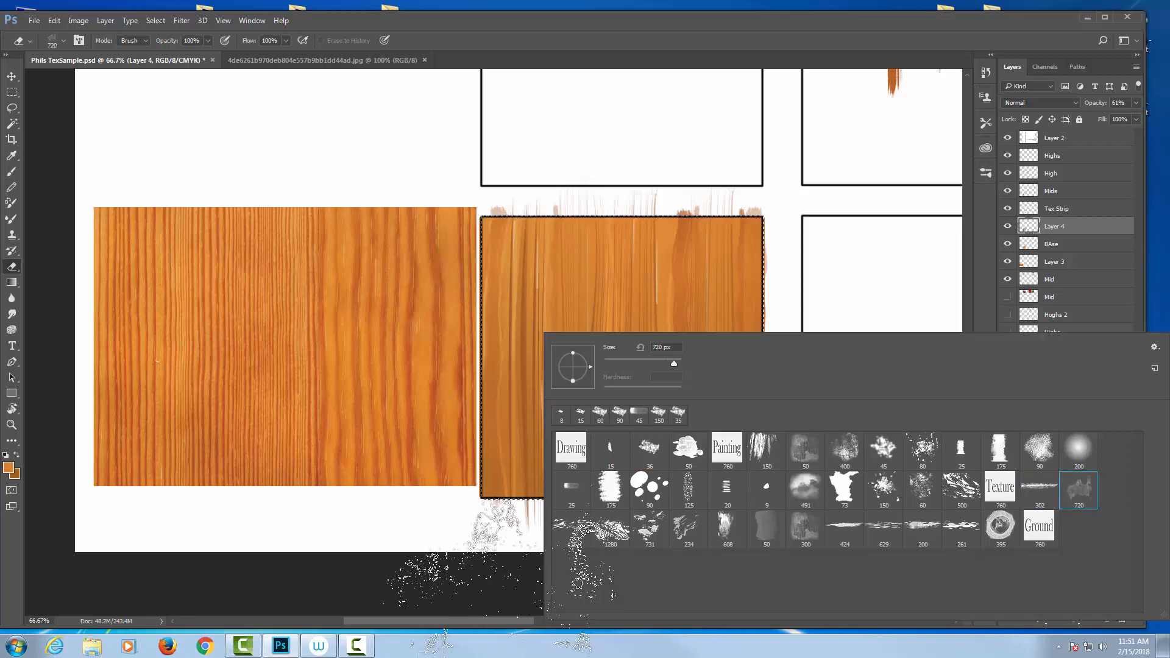
pyautogui.click(505, 576)
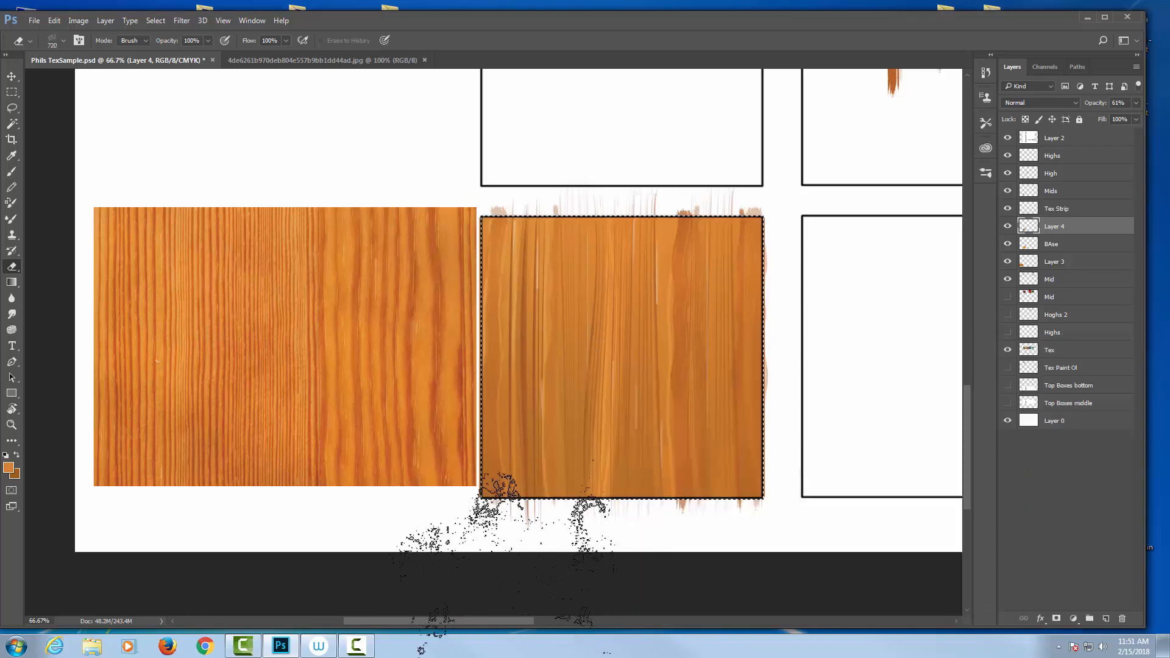
pyautogui.click(1007, 226)
pyautogui.click(1008, 226)
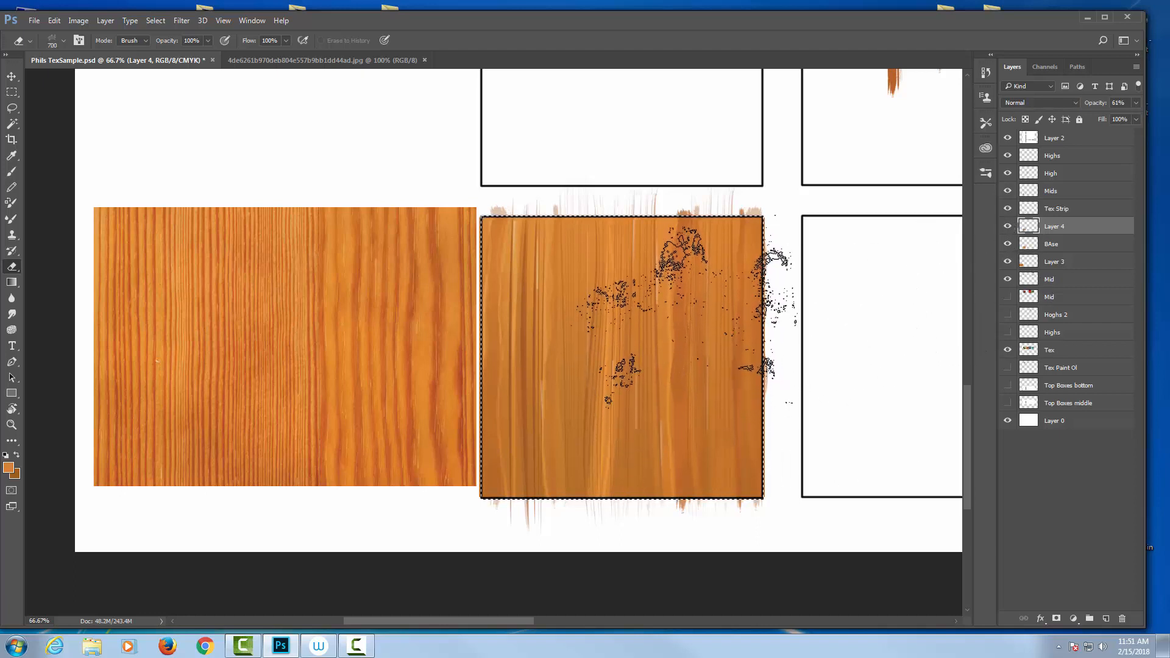
pyautogui.press('[')
pyautogui.press('[')
pyautogui.press('[')
pyautogui.press('[')
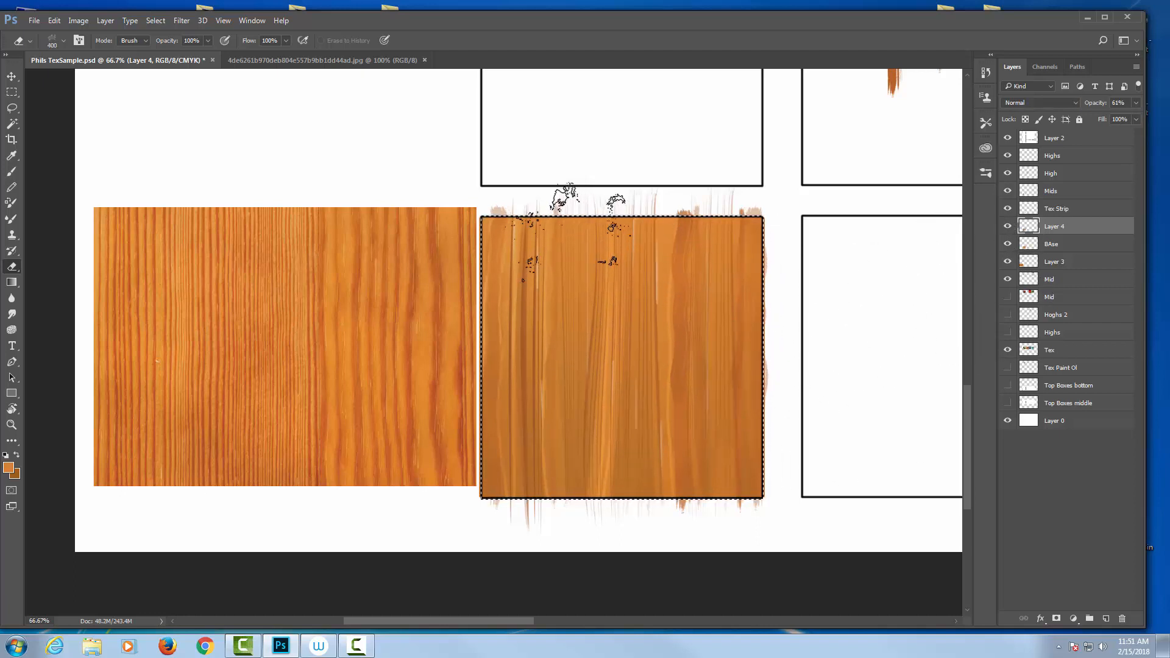
# Step: Lower the speckled texture eraser's opacity to 9%, erase lightly across Layer 4, and toggle that layer to compare the wood
pyautogui.press('4')
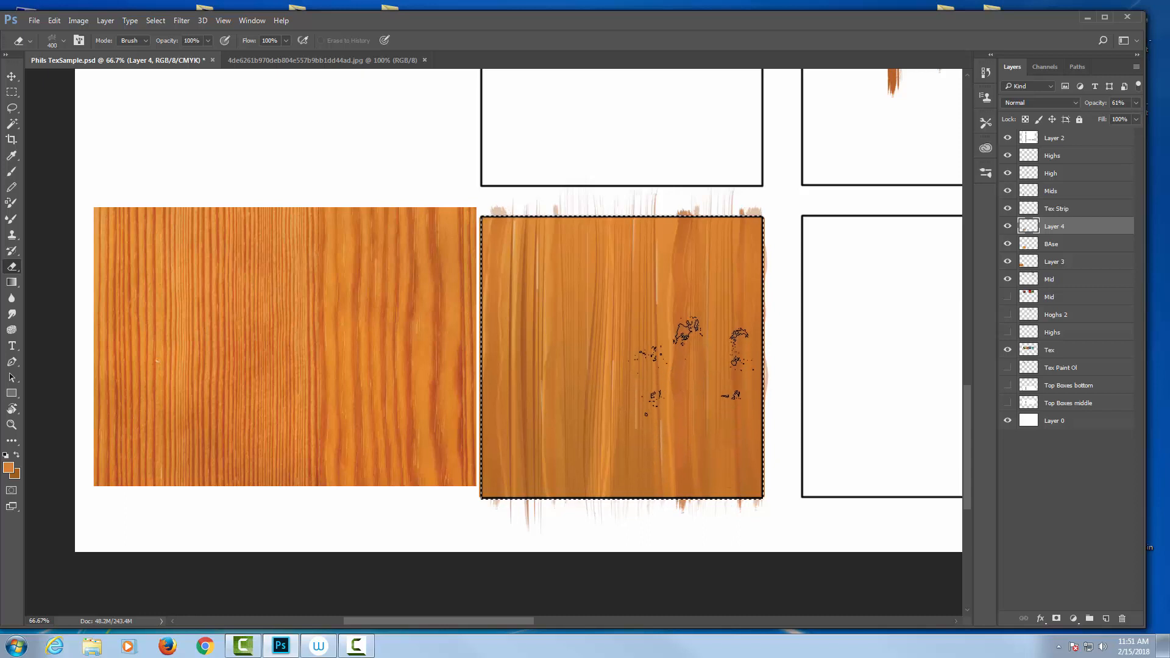
pyautogui.press('9')
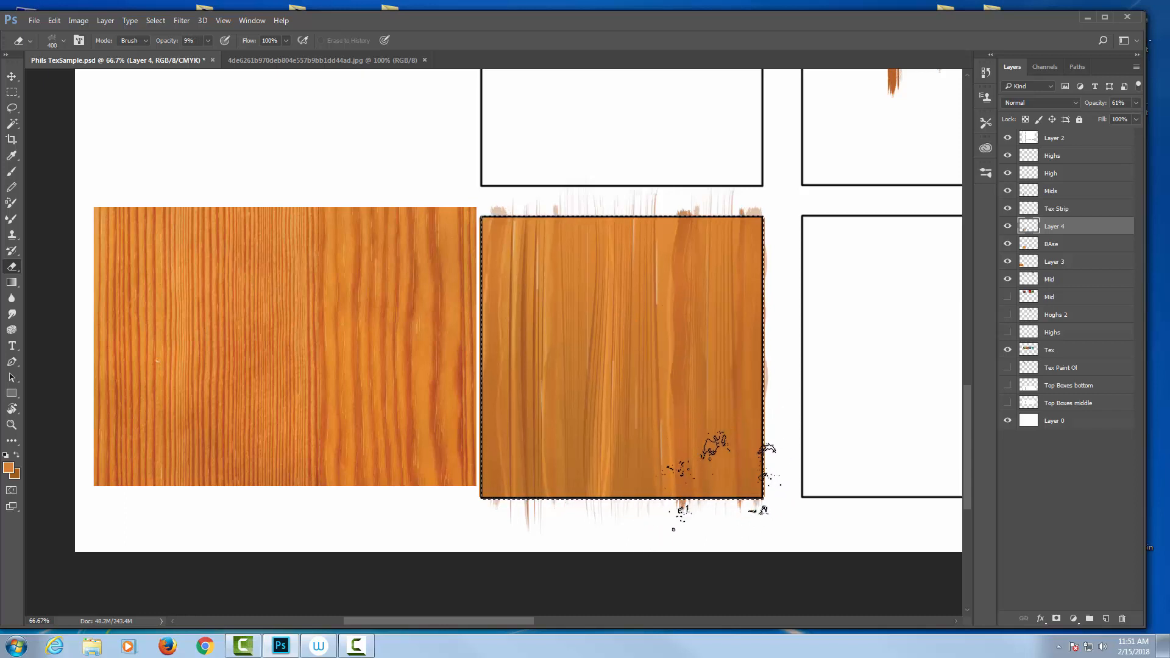
pyautogui.click(1009, 227)
pyautogui.click(1009, 227)
pyautogui.click(1009, 227)
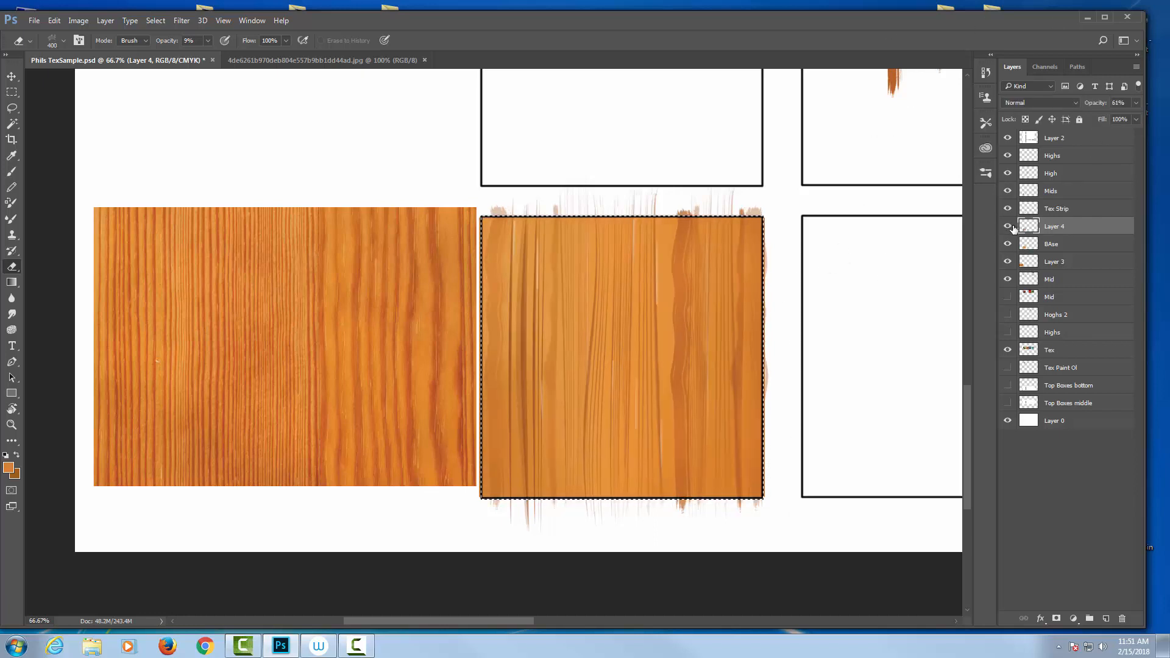
pyautogui.click(1008, 227)
# Step: Switch the eraser to the 80 px splatter brush at 100% opacity, enlarge it to 250 px and try a dab near the wood's lower edge
pyautogui.press('0')
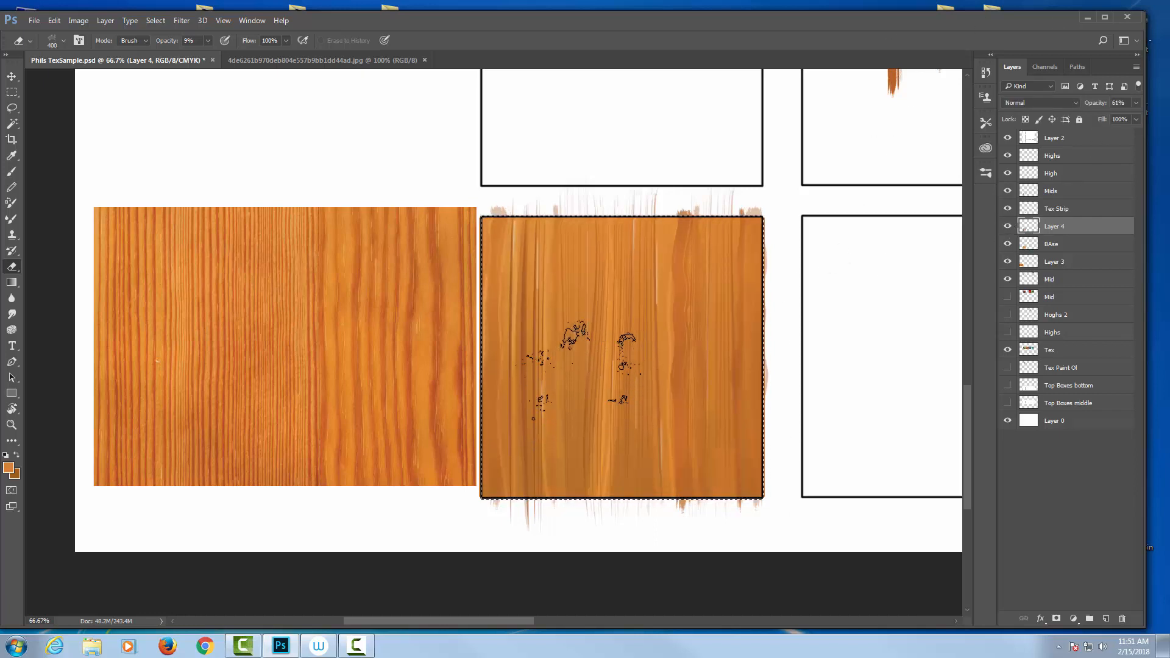
pyautogui.rightClick(588, 314)
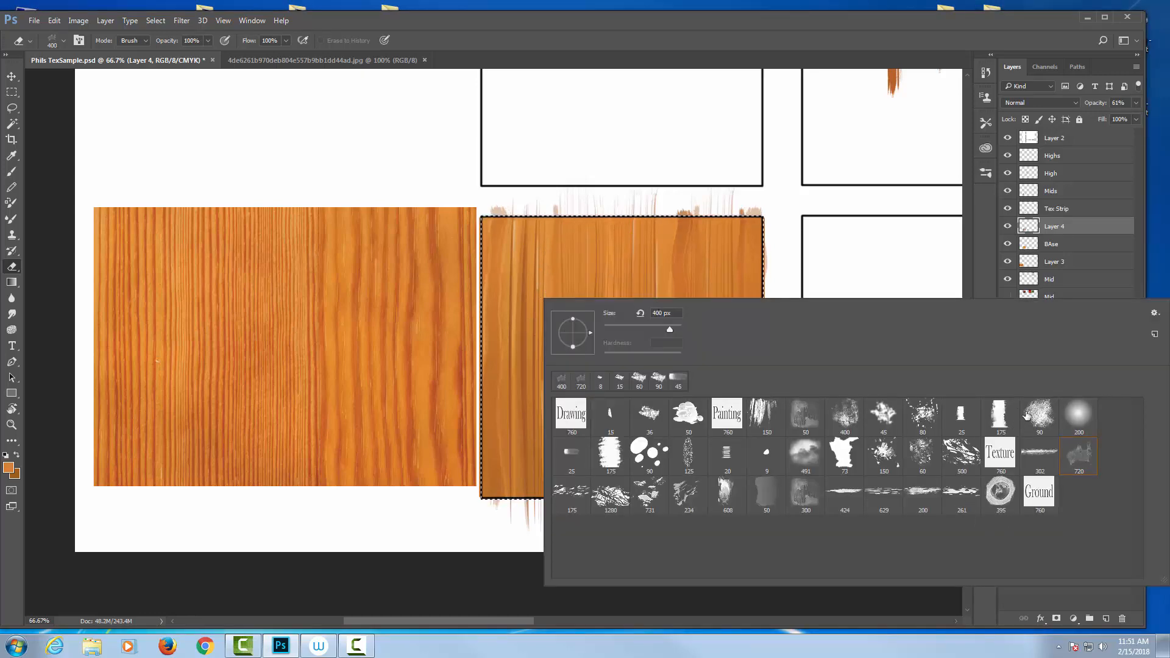
pyautogui.click(922, 414)
pyautogui.press('Return')
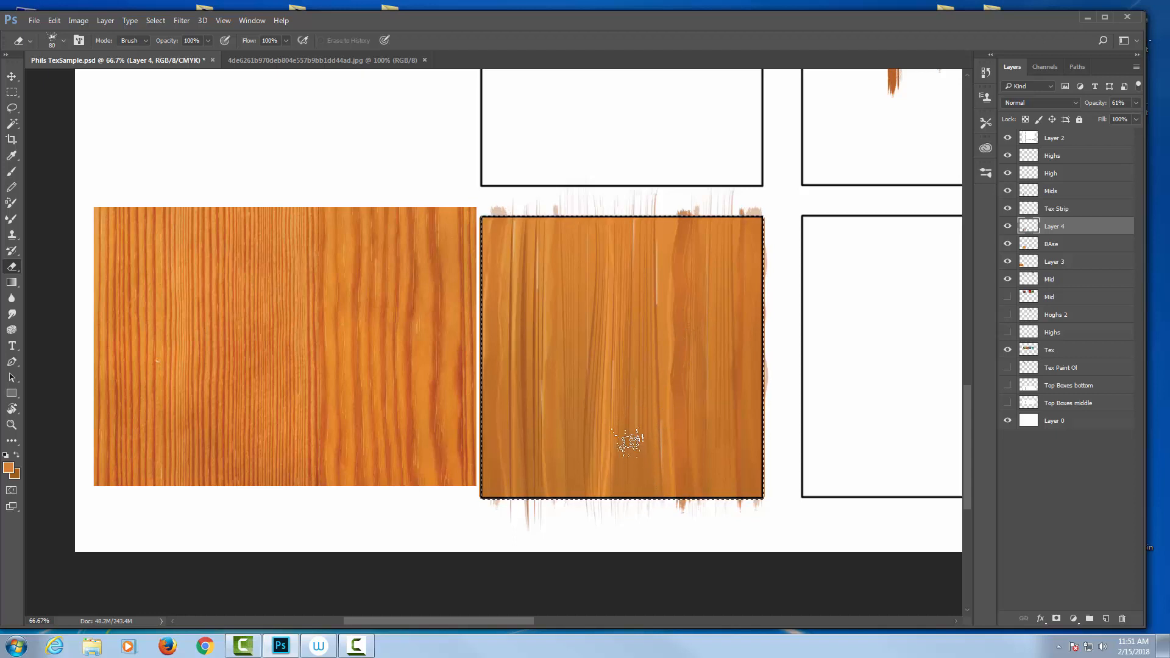
pyautogui.press(']')
pyautogui.press(']')
pyautogui.press(']')
pyautogui.press(']')
pyautogui.press(']')
pyautogui.press(']')
pyautogui.press(']')
pyautogui.click(627, 445)
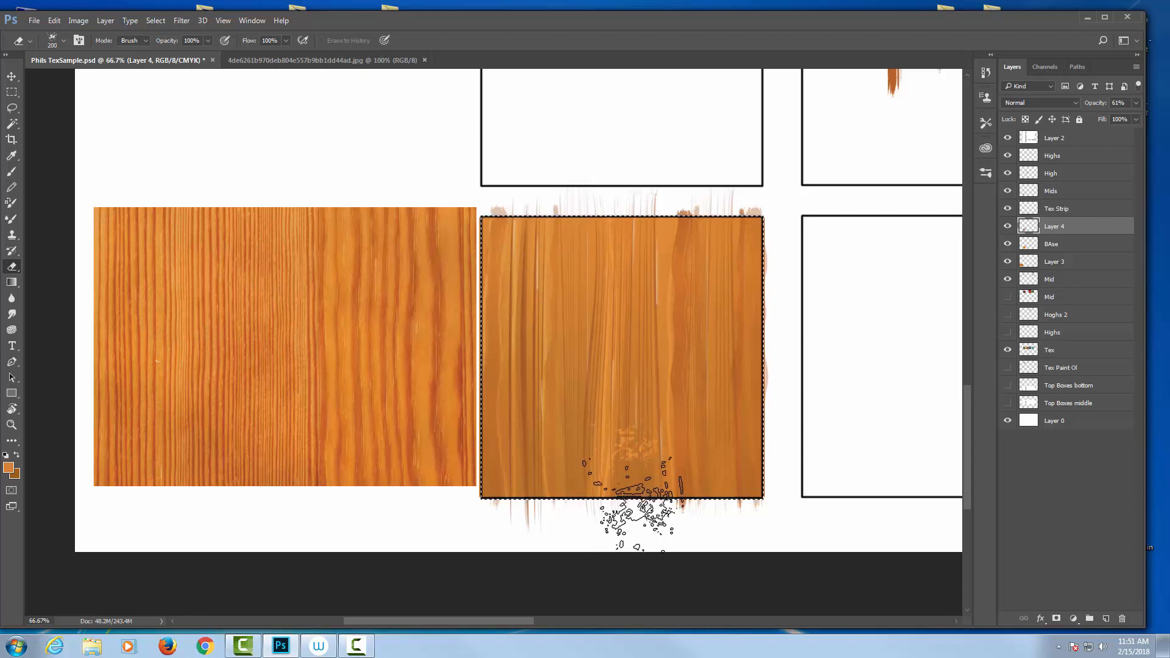
# Step: Erase subtle speckled texture into Layer 4 across the wood sample with the splatter brush at 200 px and 20% opacity
pyautogui.press('[')
pyautogui.press('[')
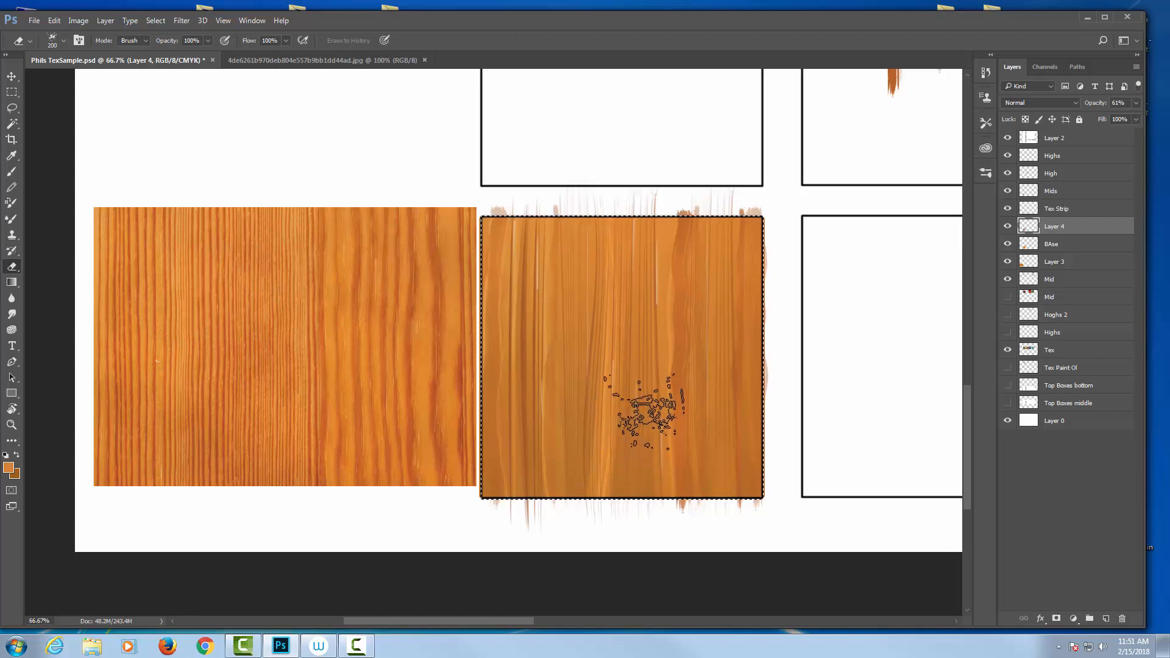
pyautogui.press('2')
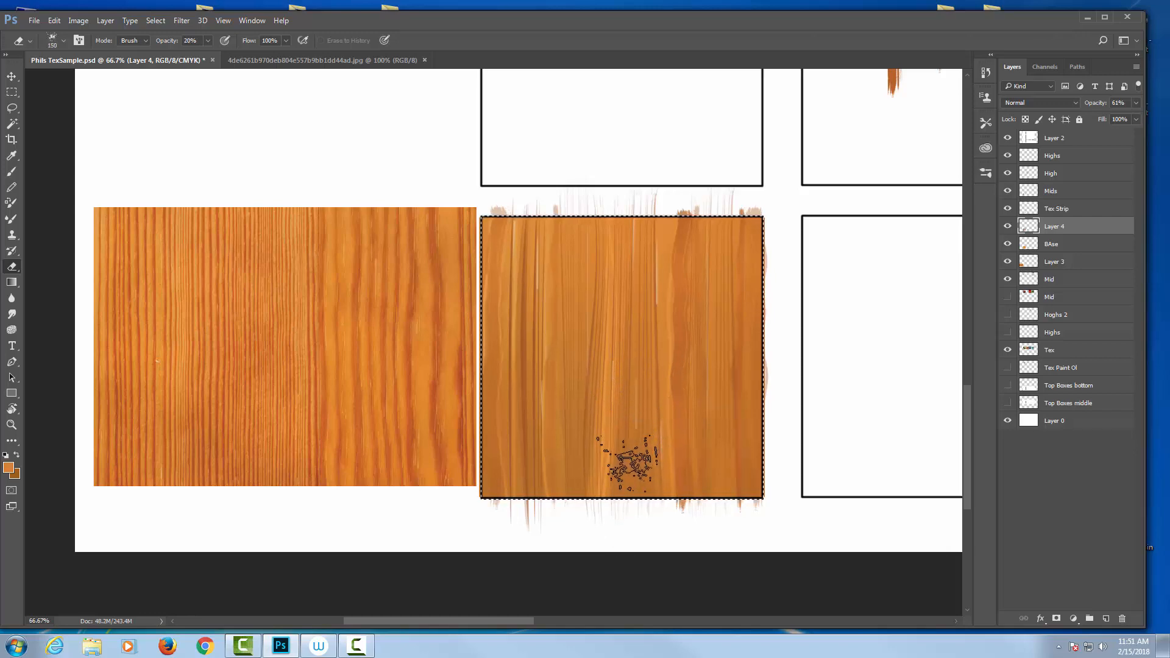
pyautogui.press(']')
pyautogui.press(']')
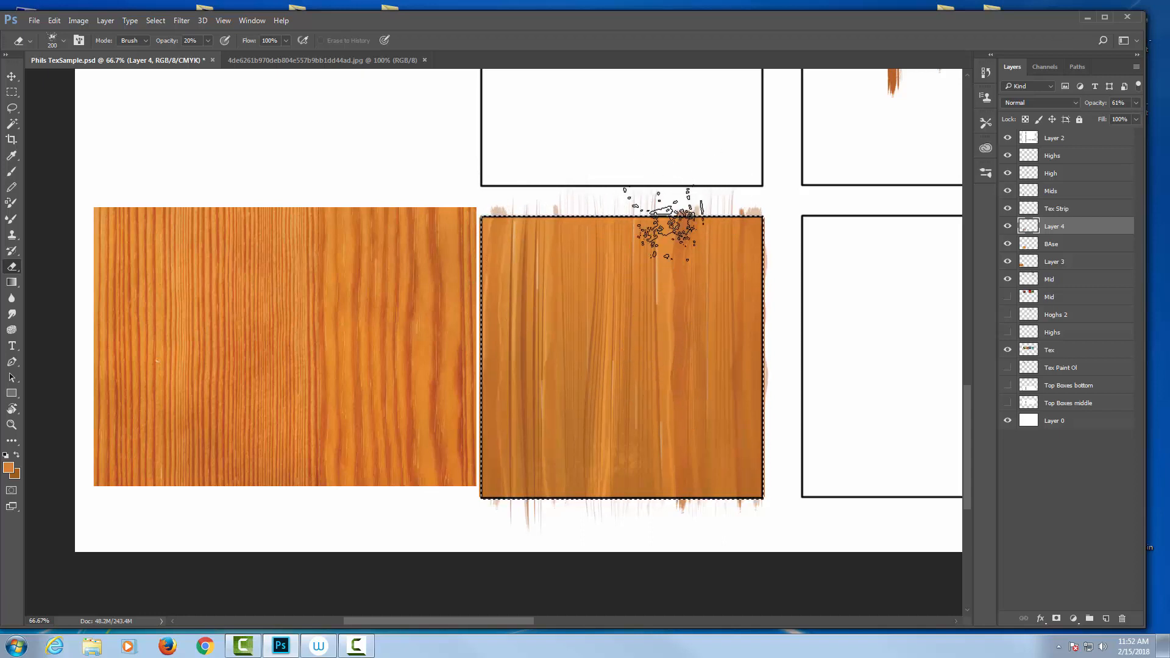
pyautogui.moveTo(650, 226)
pyautogui.mouseDown()
pyautogui.moveTo(654, 302)
pyautogui.moveTo(601, 595)
pyautogui.mouseUp()
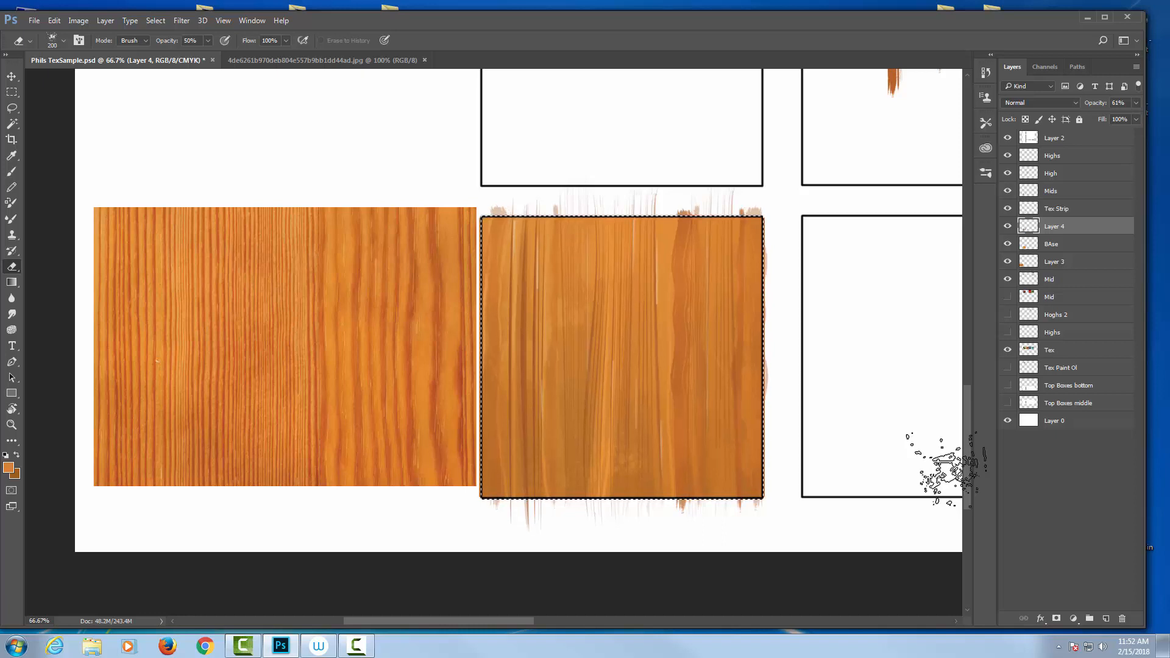
# Step: Switch the eraser to the 200 px soft round brush for working on the wood sample's streaks
pyautogui.hotkey('ctrl', 'd')
pyautogui.moveTo(817, 396); pyautogui.dragTo(329, 381)
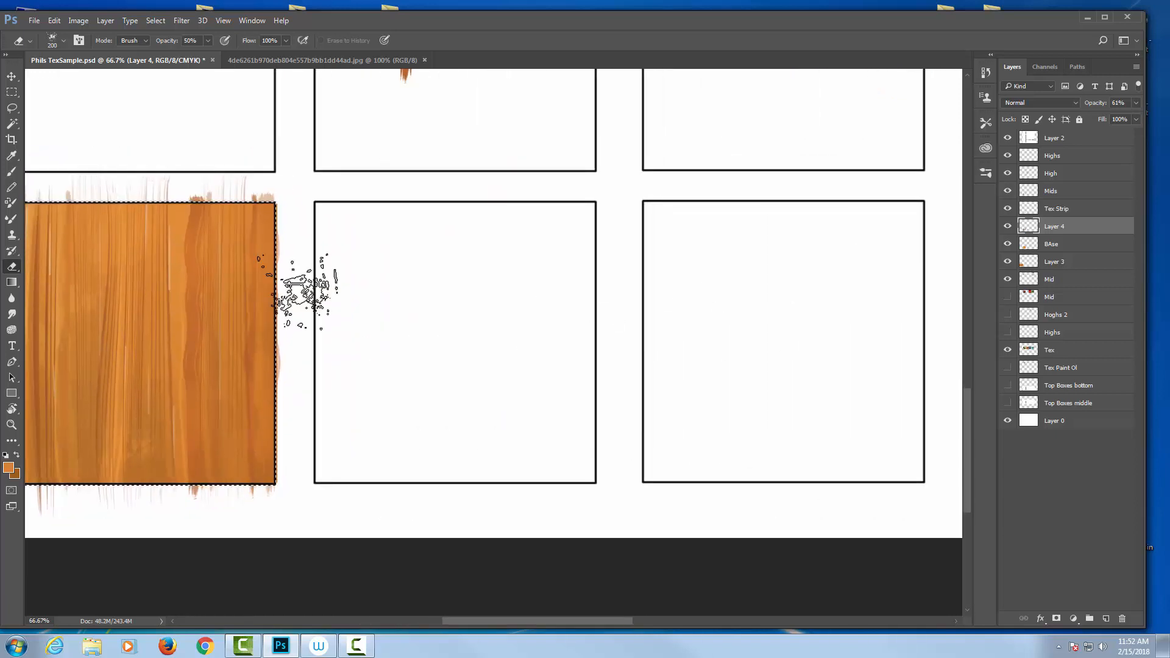
pyautogui.moveTo(344, 279); pyautogui.dragTo(911, 226)
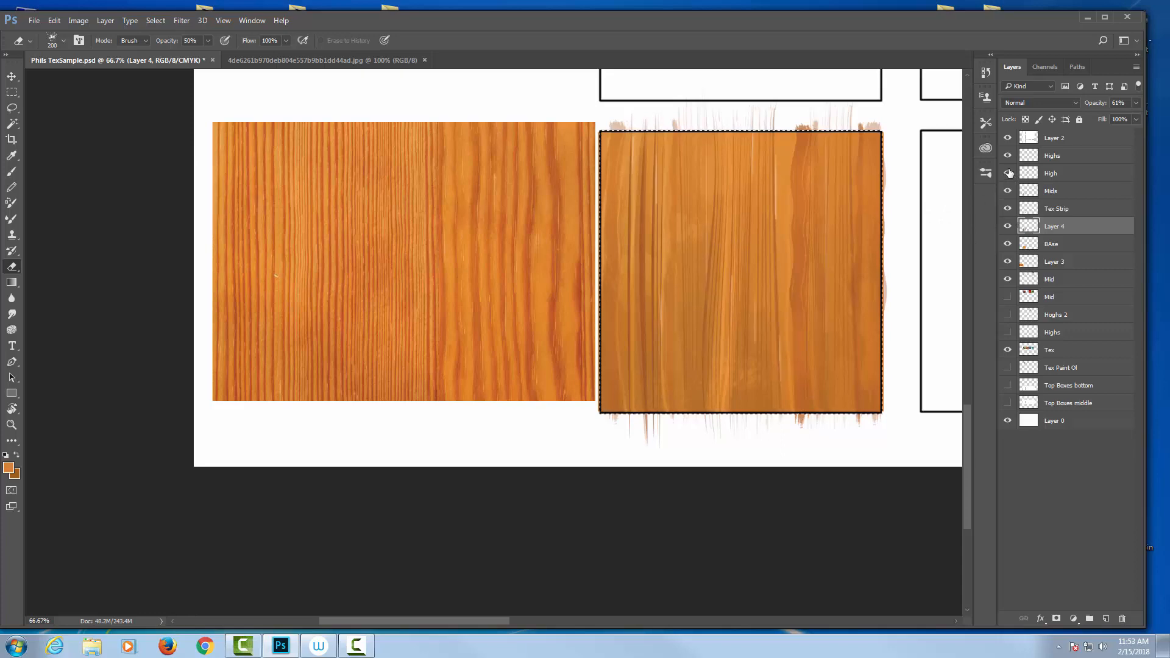
pyautogui.hotkey('ctrl', '+')
pyautogui.press('space')
pyautogui.moveTo(522, 369)
pyautogui.mouseDown()
pyautogui.moveTo(350, 437)
pyautogui.moveTo(611, 397)
pyautogui.moveTo(690, 371)
pyautogui.mouseUp()
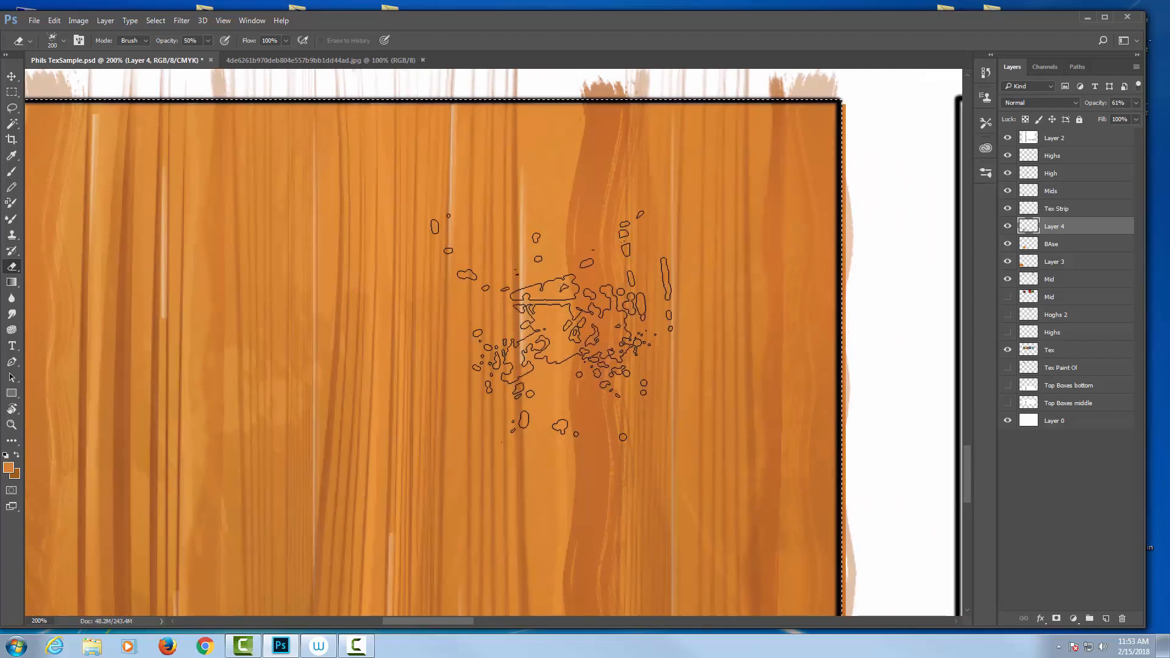
pyautogui.rightClick(662, 293)
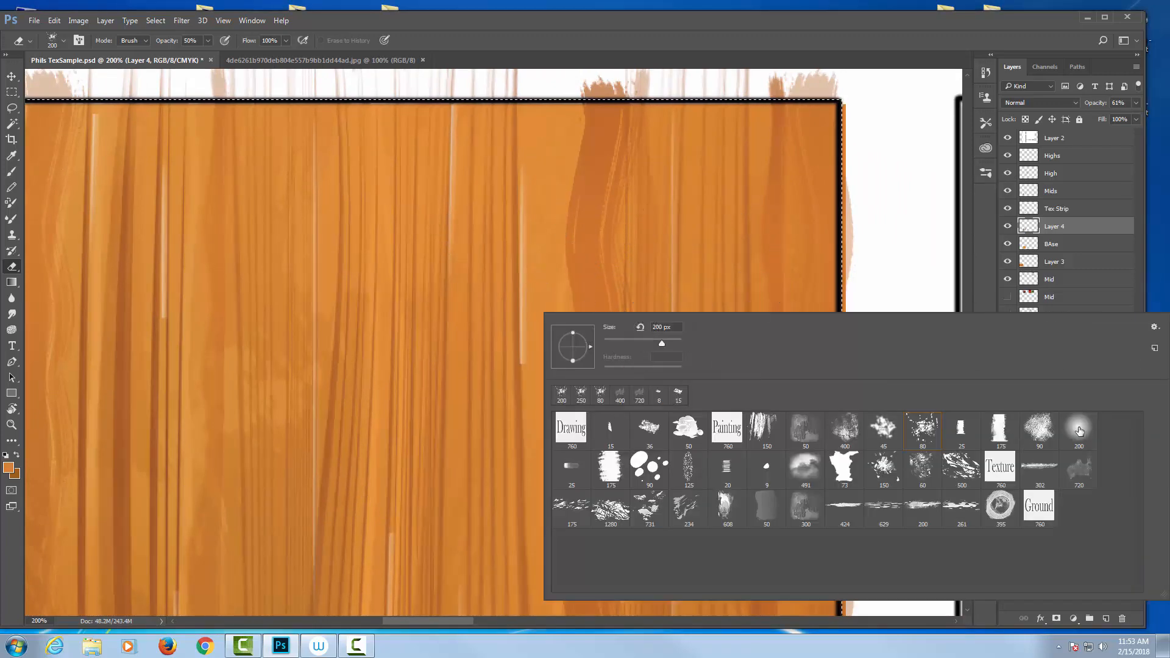
pyautogui.click(1078, 430)
pyautogui.click(889, 204)
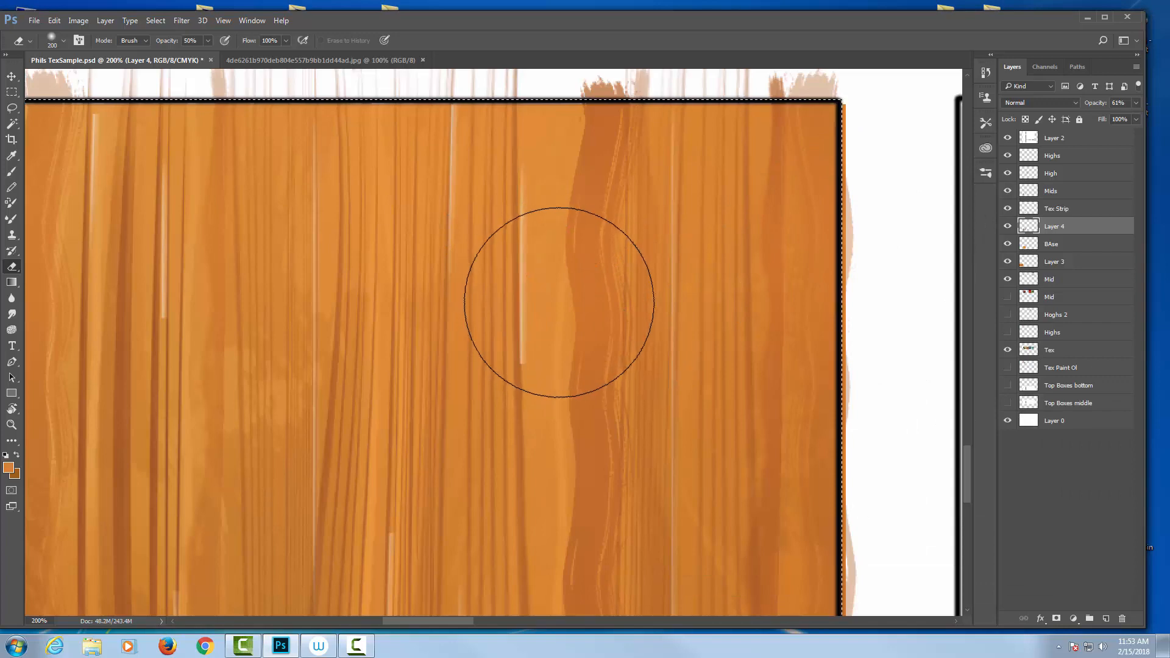
# Step: Reduce the soft round eraser to 25 px and set its opacity to 56%
pyautogui.press('3')
pyautogui.press('[')
pyautogui.press('[')
pyautogui.press('[')
pyautogui.press('[')
pyautogui.press('[')
pyautogui.press('[')
pyautogui.press('[')
pyautogui.press('[')
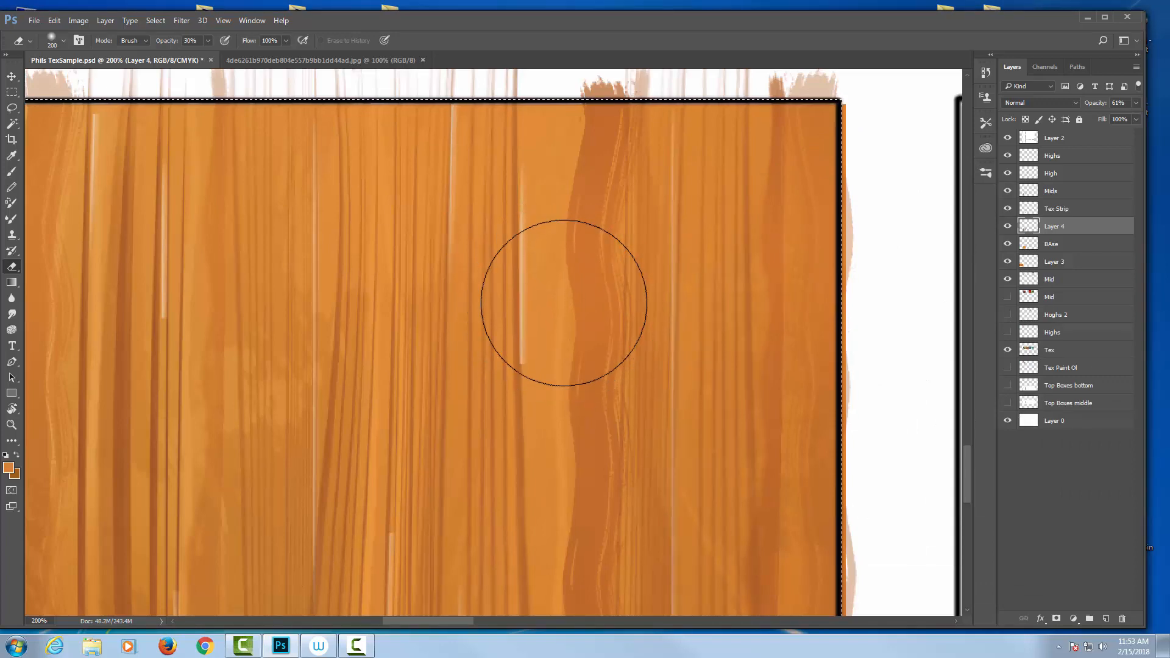
pyautogui.press('[')
pyautogui.press('[')
pyautogui.press('[')
pyautogui.press('[')
pyautogui.press('[')
pyautogui.press('[')
pyautogui.press('[')
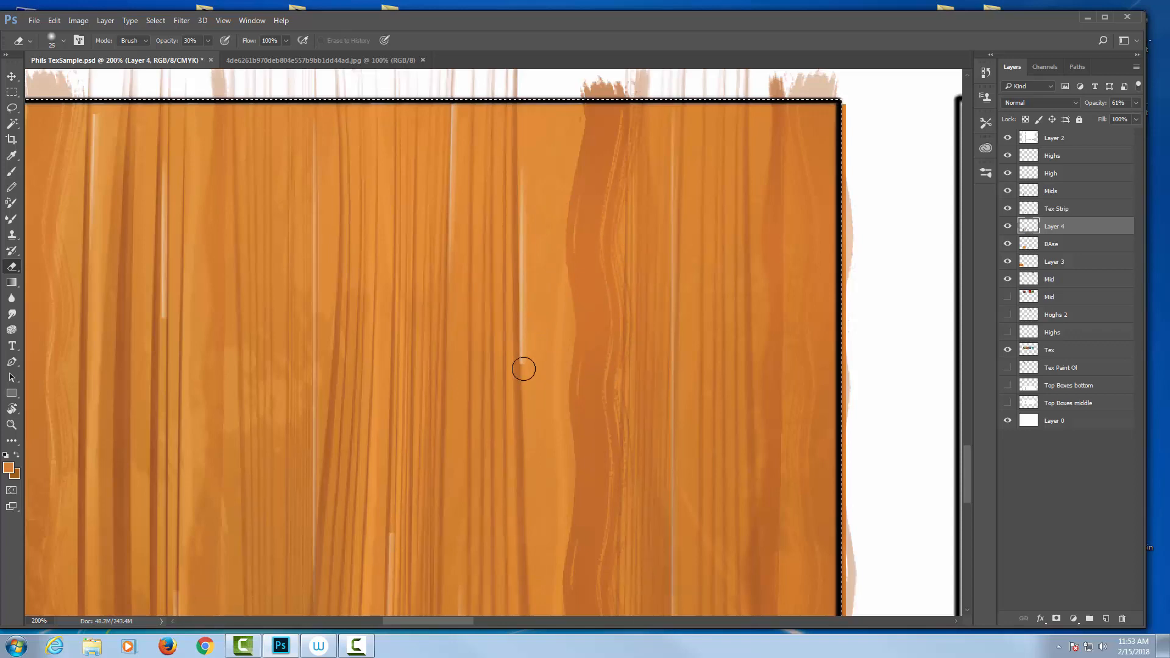
pyautogui.press('5')
pyautogui.press('6')
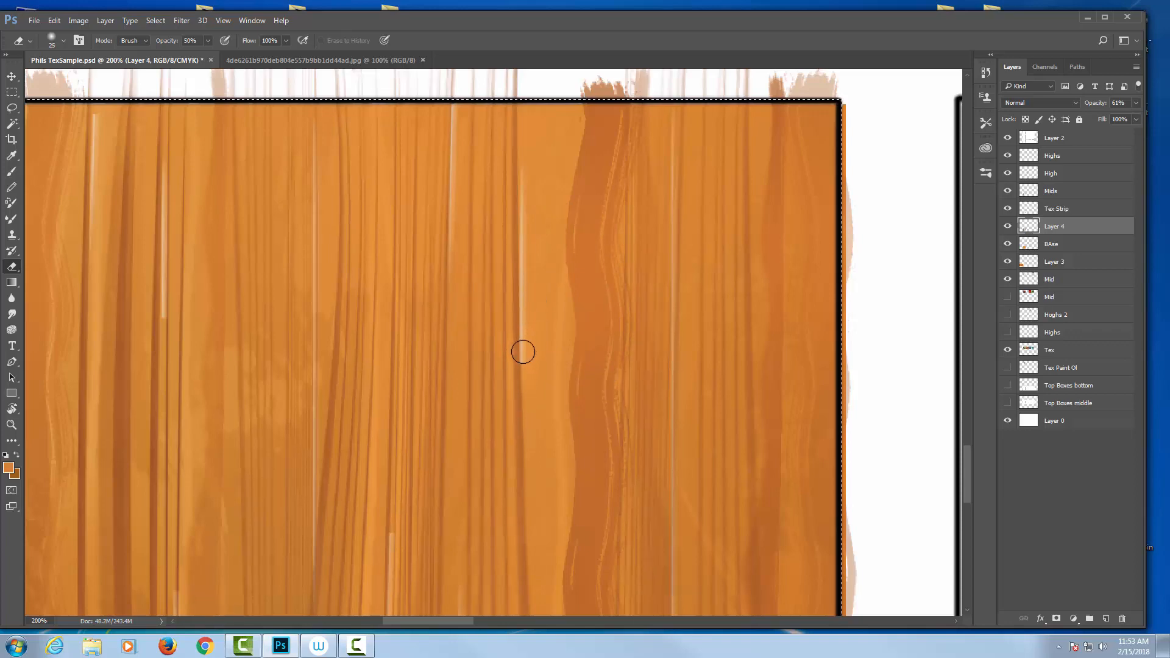
# Step: Toggle Layer 4 and Tex Strip to check which layer holds the light streaks, and make the High layer active
pyautogui.click(1008, 227)
pyautogui.click(1008, 226)
pyautogui.click(1073, 208)
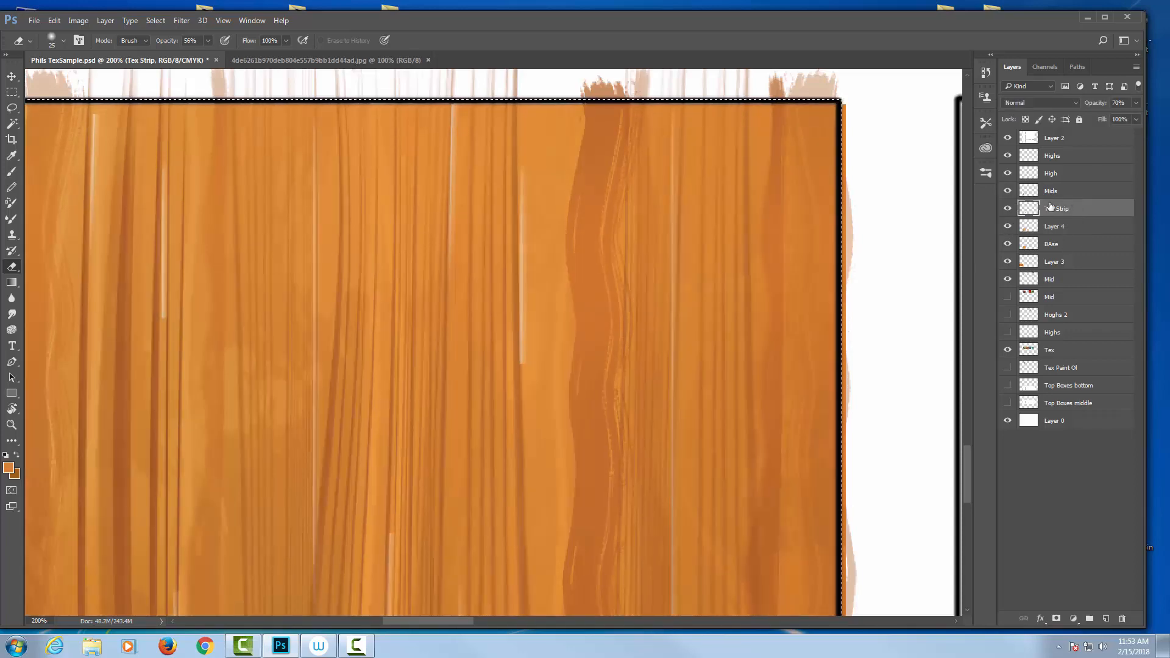
pyautogui.click(1008, 208)
pyautogui.click(1008, 209)
pyautogui.click(1072, 175)
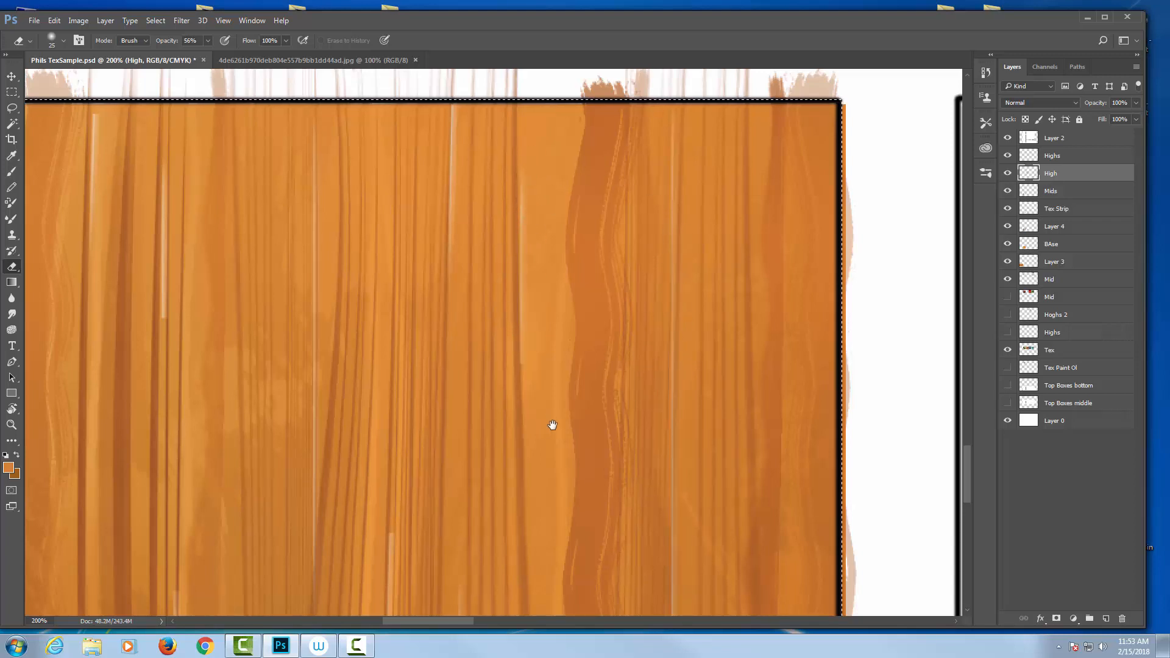
# Step: Soften the hard ends of the light streaks on the High layer with the soft round eraser
pyautogui.moveTo(551, 425); pyautogui.dragTo(655, 243)
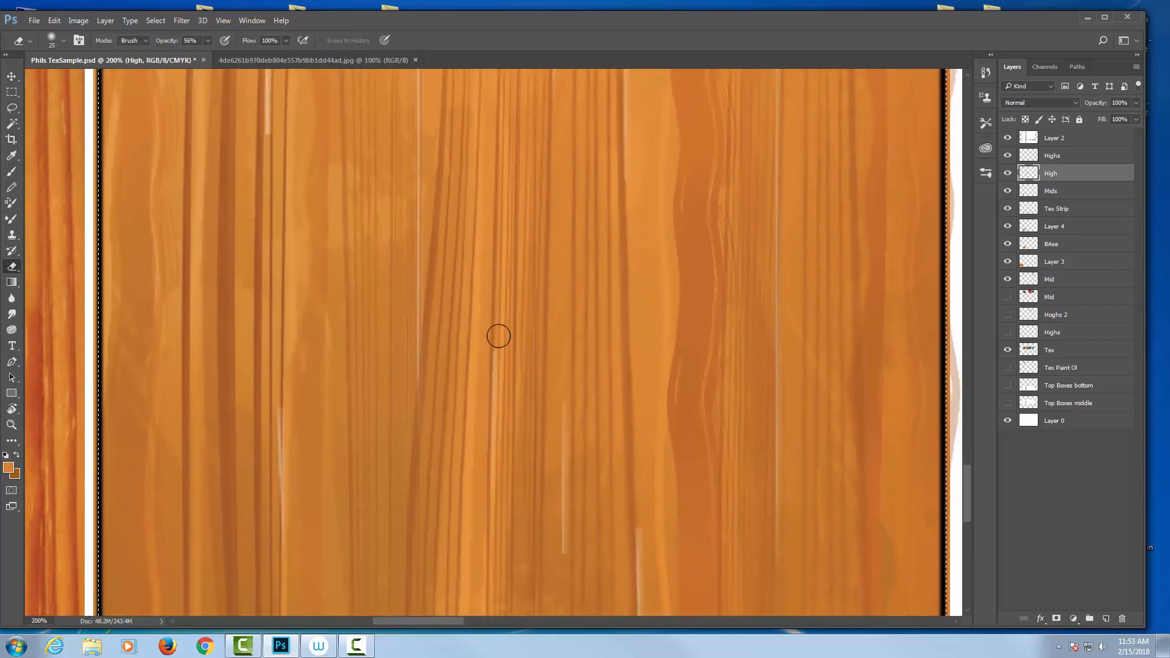
pyautogui.moveTo(673, 447); pyautogui.dragTo(643, 258)
pyautogui.moveTo(604, 334)
pyautogui.mouseDown()
pyautogui.moveTo(597, 359)
pyautogui.moveTo(622, 369)
pyautogui.mouseUp()
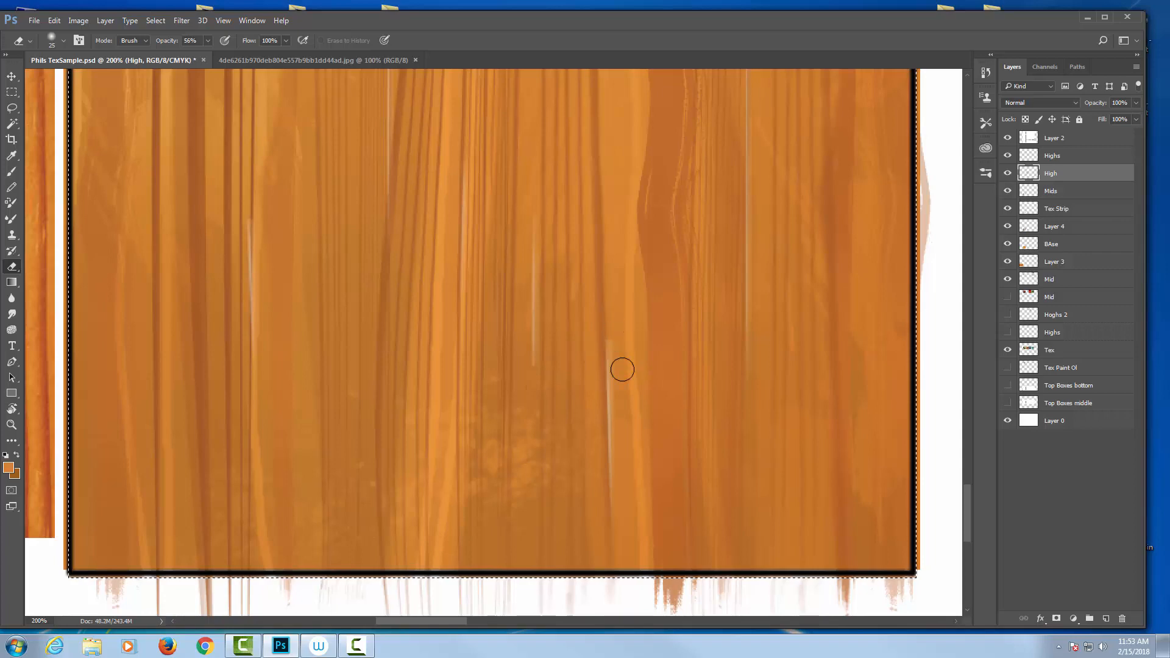
pyautogui.hotkey('ctrl', '-')
pyautogui.hotkey('ctrl', '-')
pyautogui.hotkey('ctrl', '-')
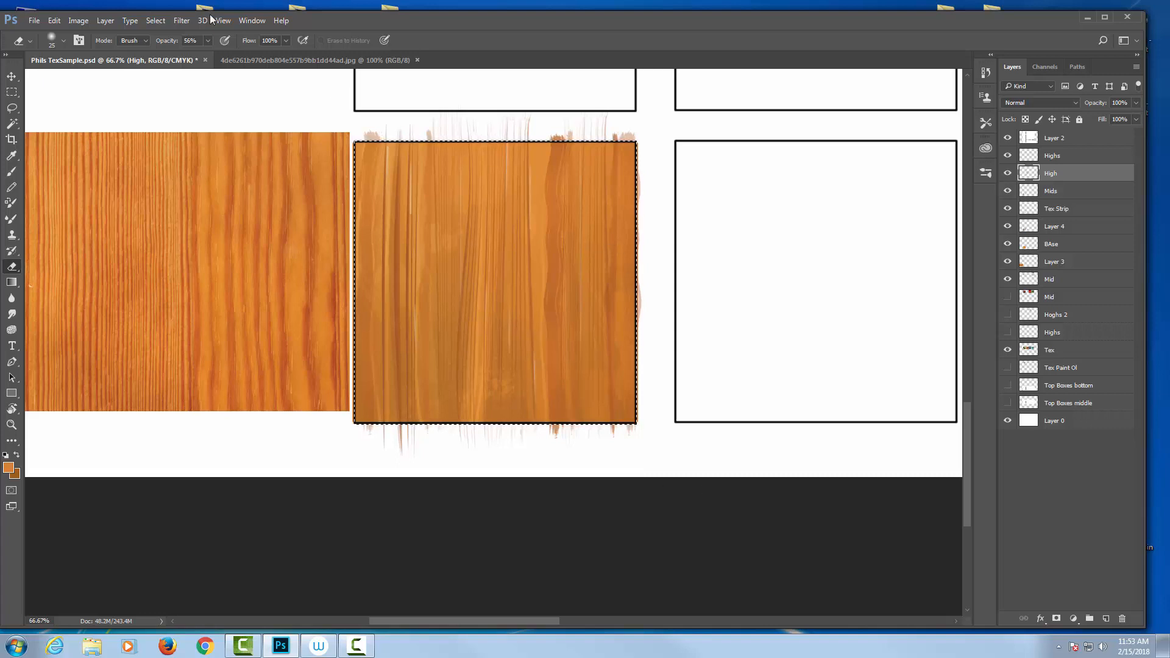
# Step: Open Brown-Cracked-Concrete-Texture.jpg from the Exercise 2 Textures folder and return to the texture sample document
pyautogui.click(36, 21)
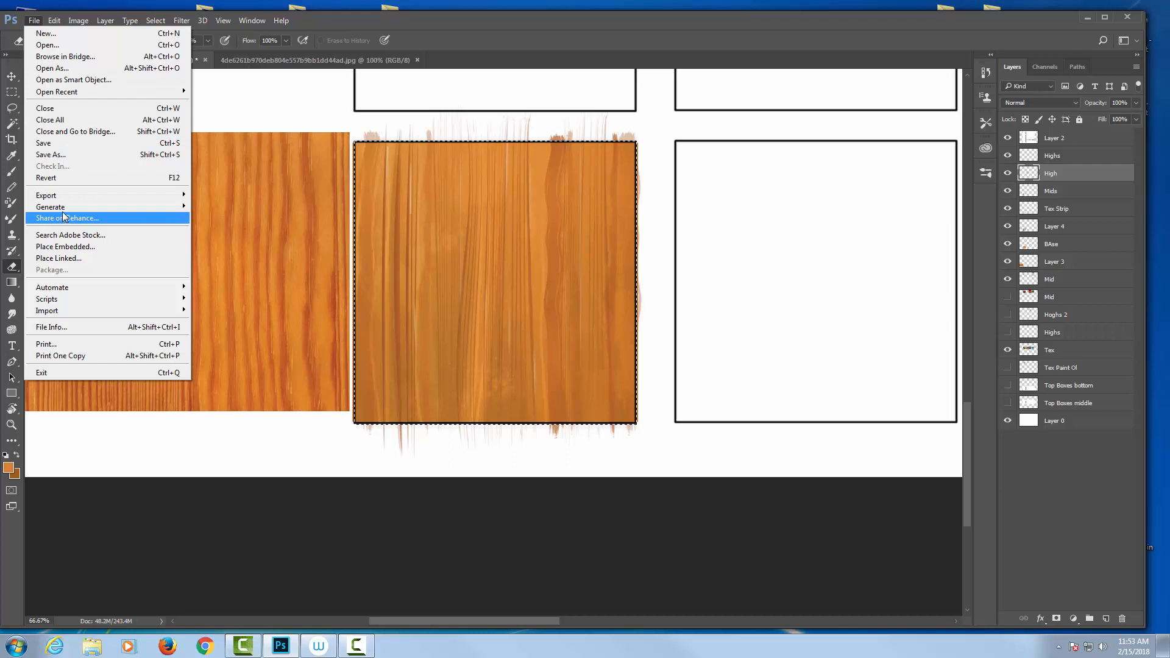
pyautogui.moveTo(63, 213)
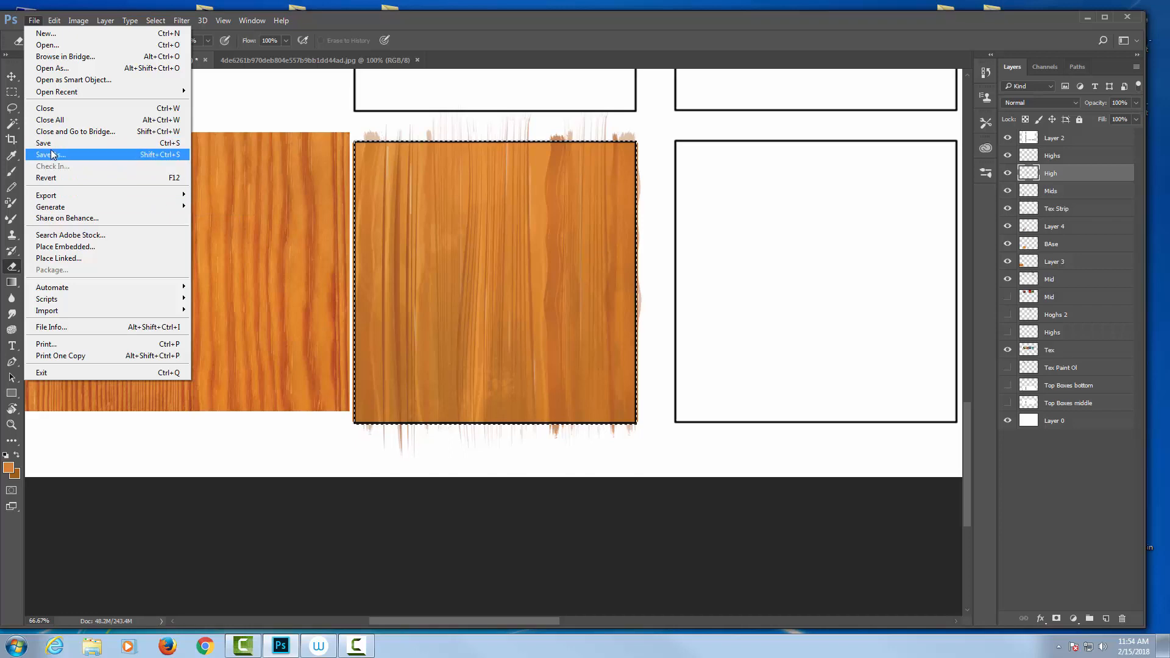
pyautogui.click(47, 46)
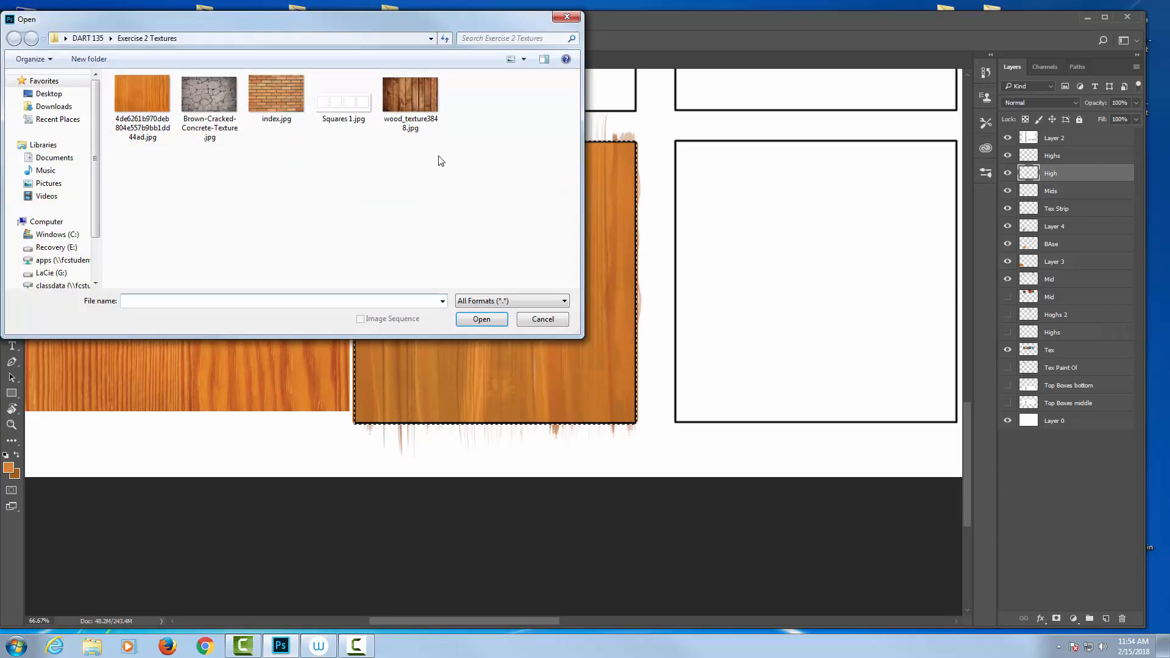
pyautogui.click(209, 98)
pyautogui.click(494, 321)
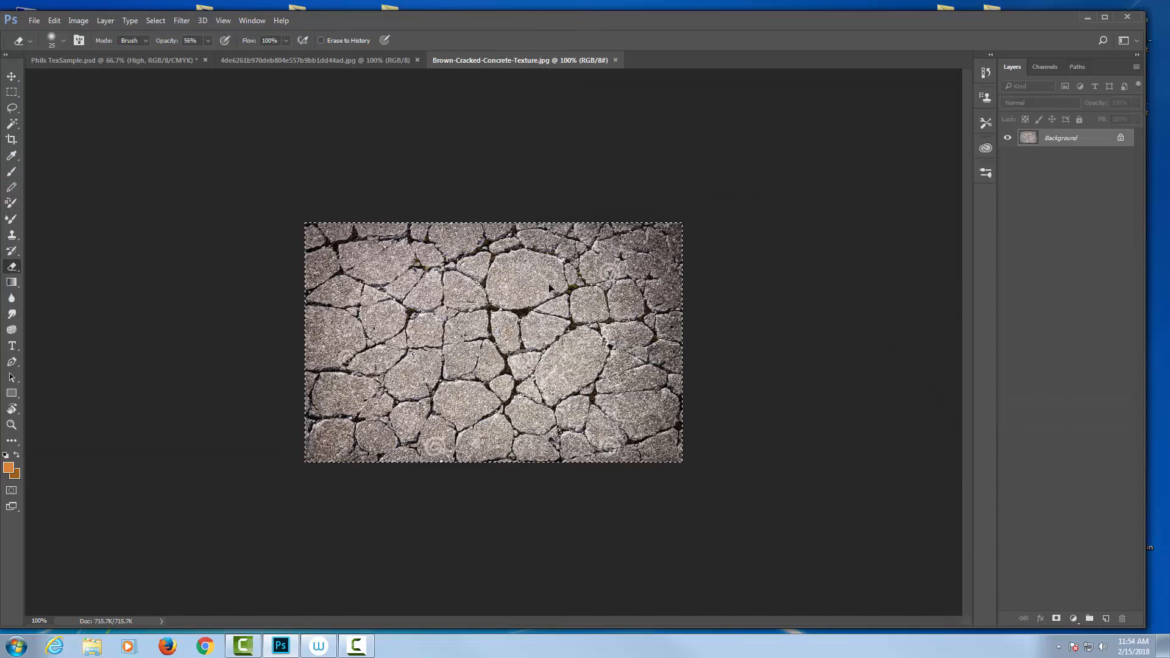
pyautogui.click(181, 64)
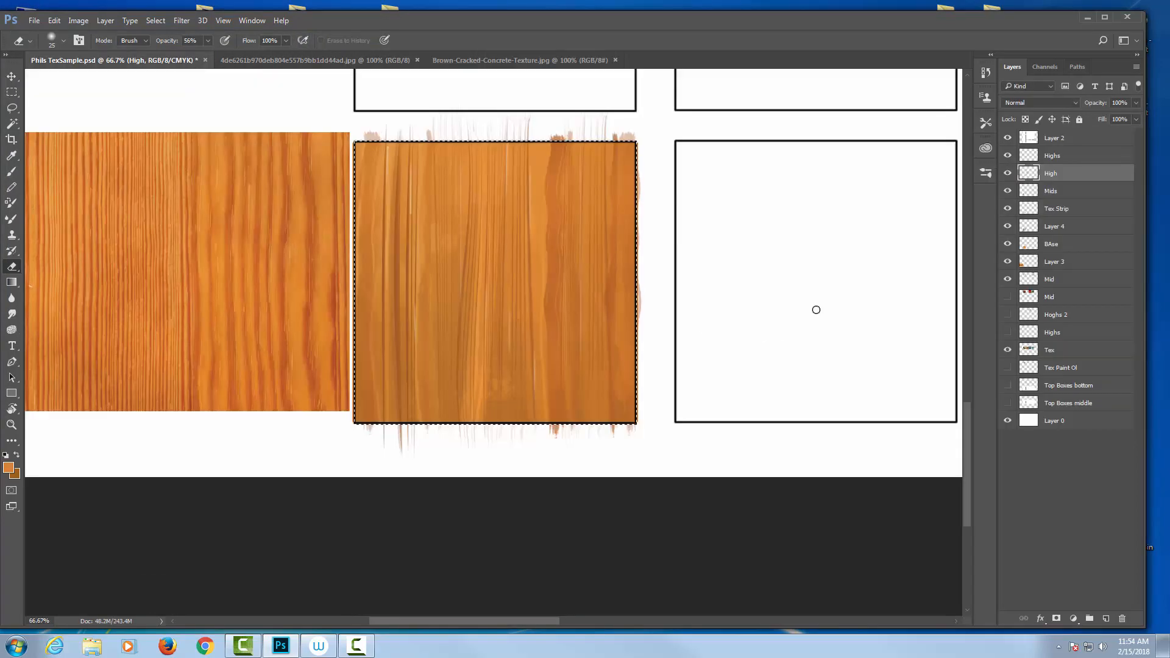
pyautogui.moveTo(813, 303)
pyautogui.mouseDown()
pyautogui.moveTo(716, 303)
pyautogui.moveTo(696, 315)
pyautogui.mouseUp()
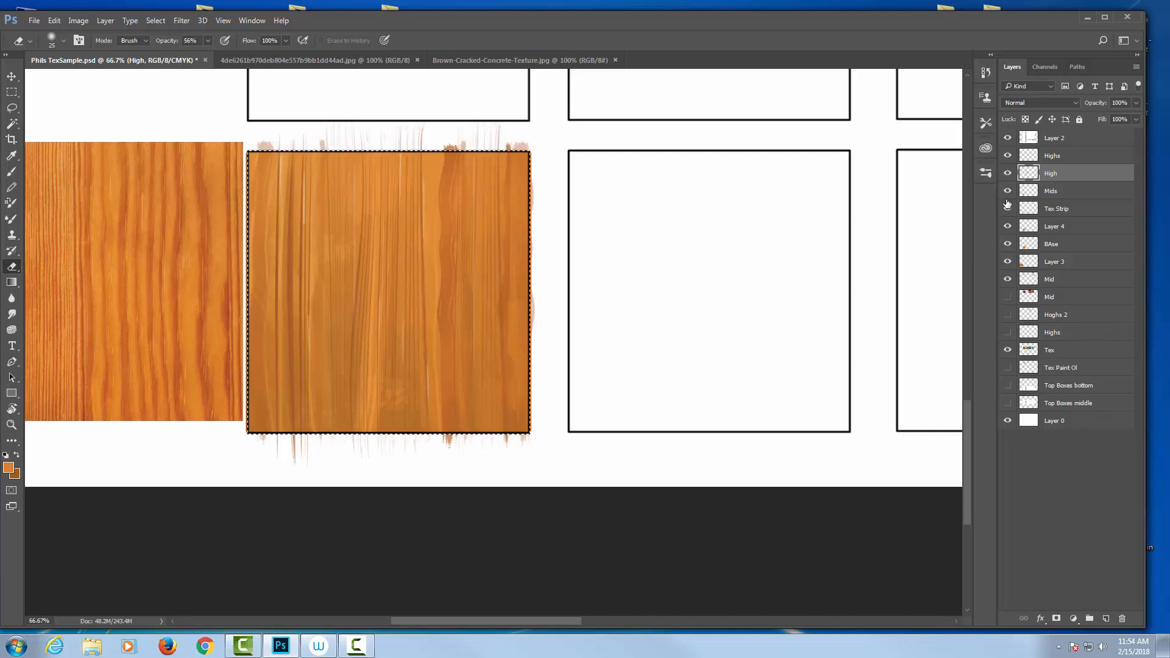
# Step: Group the layers from High down to Layer 3 and name the group Wood Texture
pyautogui.keyDown('shift'); pyautogui.click(1061, 269); pyautogui.keyUp('shift')
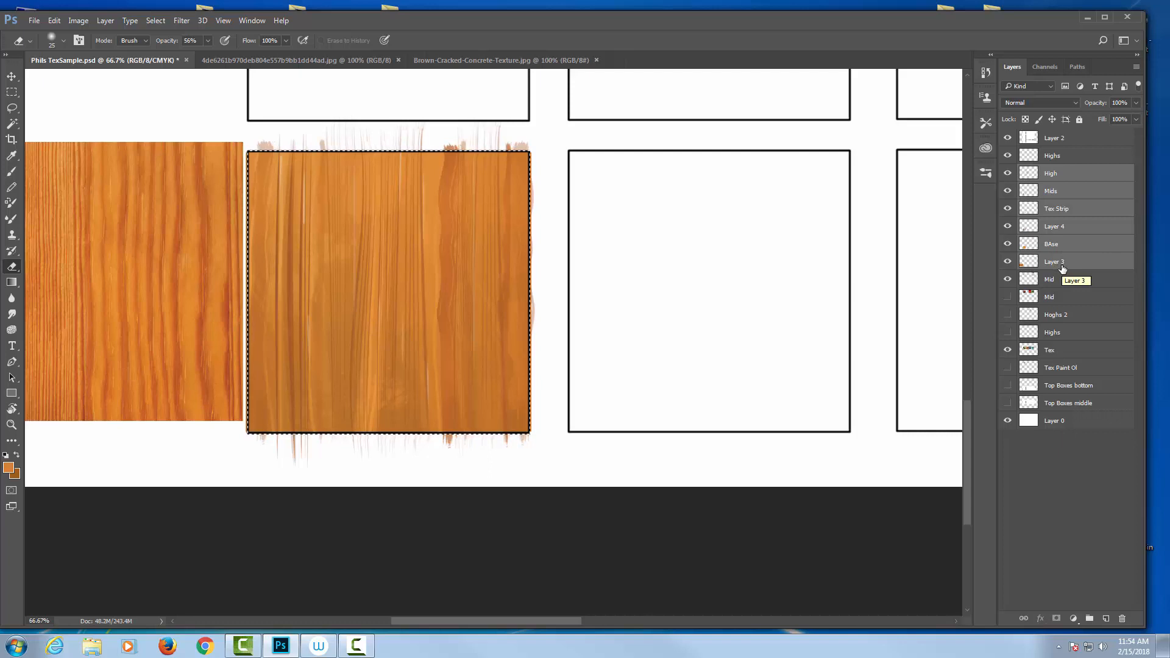
pyautogui.click(1088, 618)
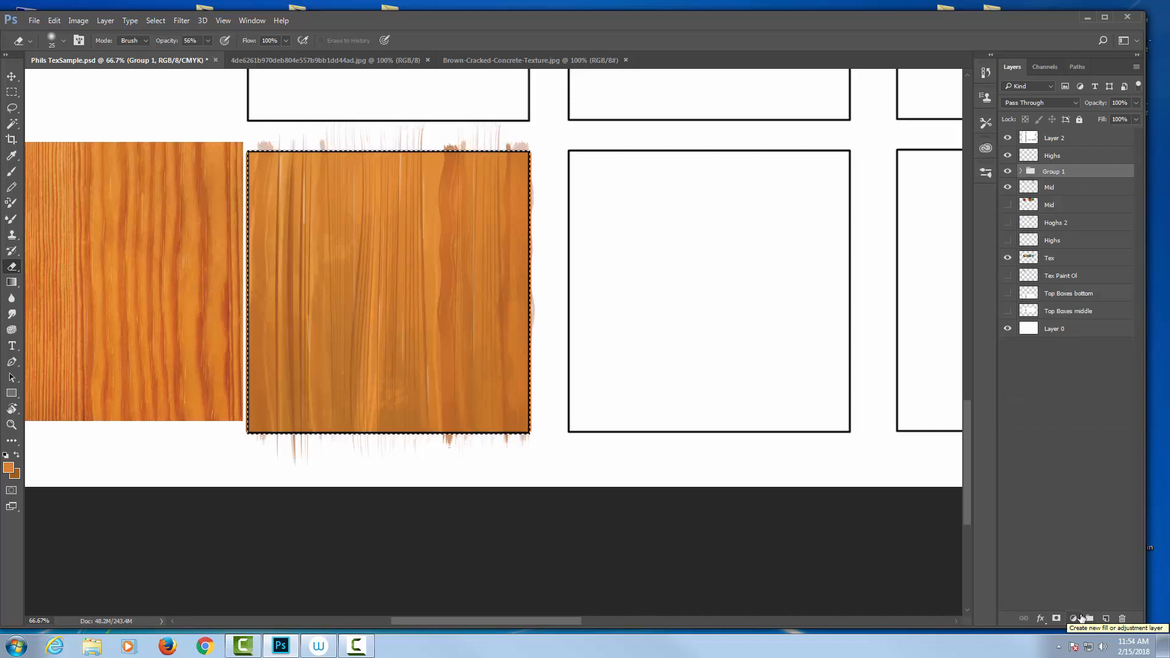
pyautogui.click(1020, 171)
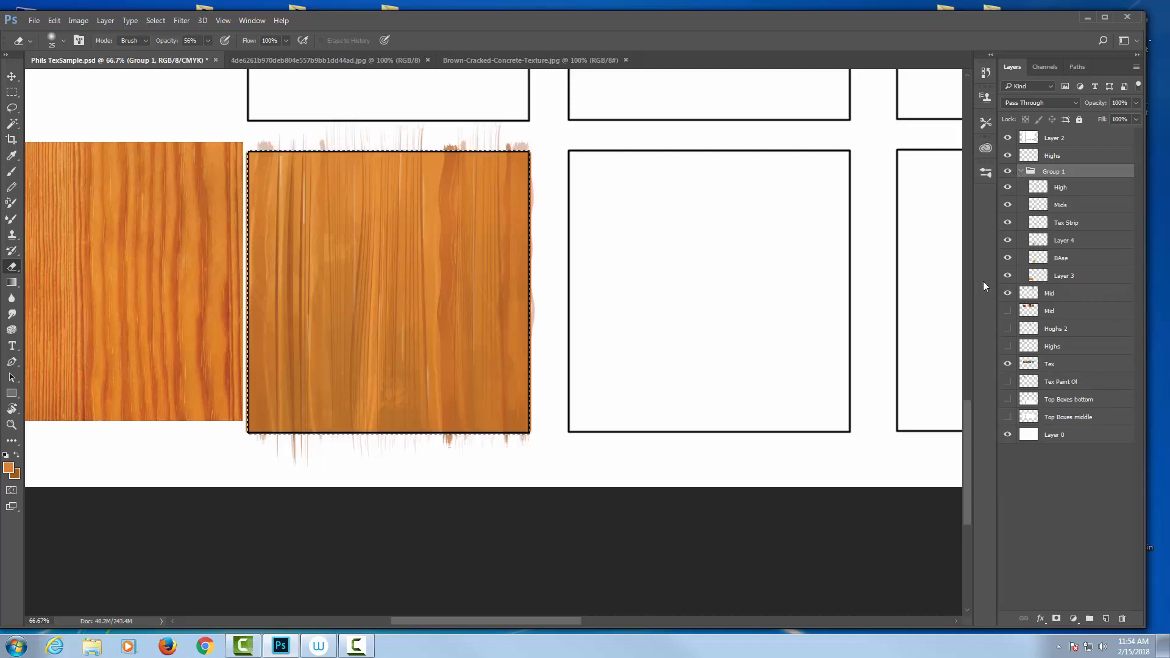
pyautogui.click(1021, 170)
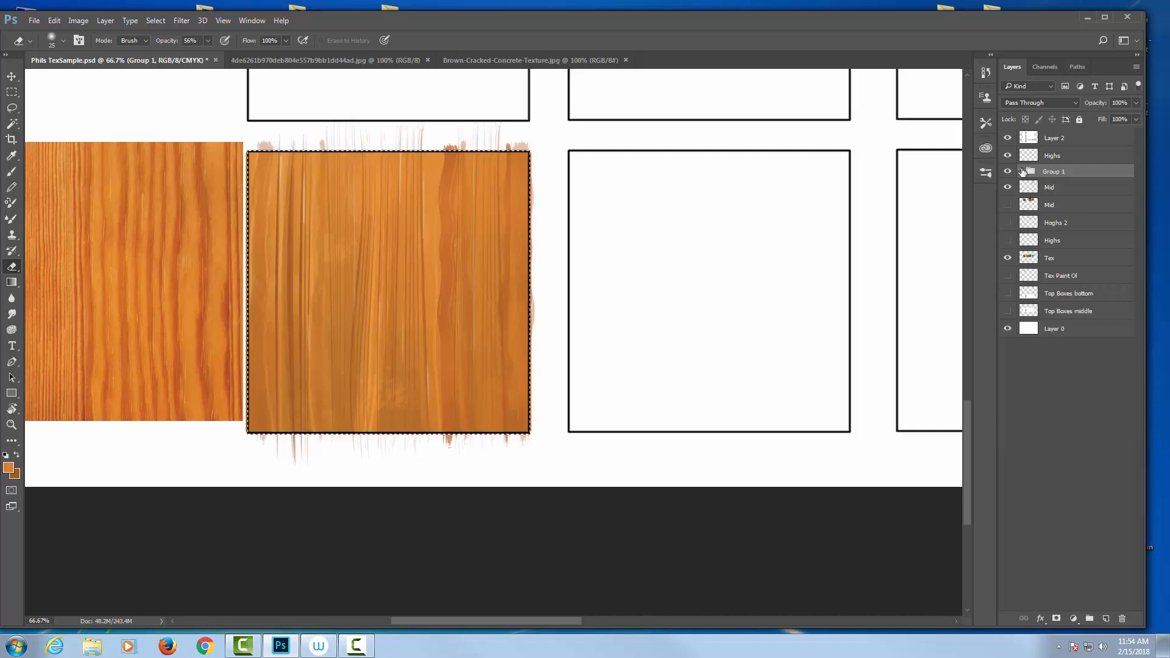
pyautogui.doubleClick(1046, 171)
pyautogui.write('Wood Texture')
pyautogui.click(1123, 160)
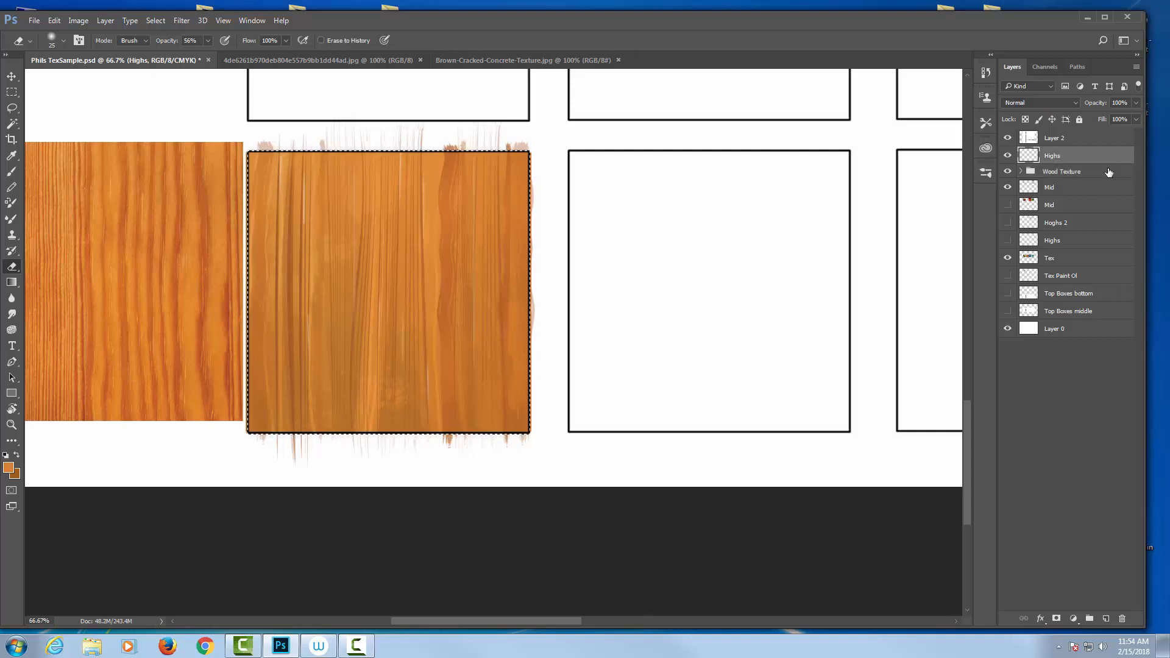
# Step: Hide the Wood Texture group and create a new group named Rock directly above it
pyautogui.click(1008, 172)
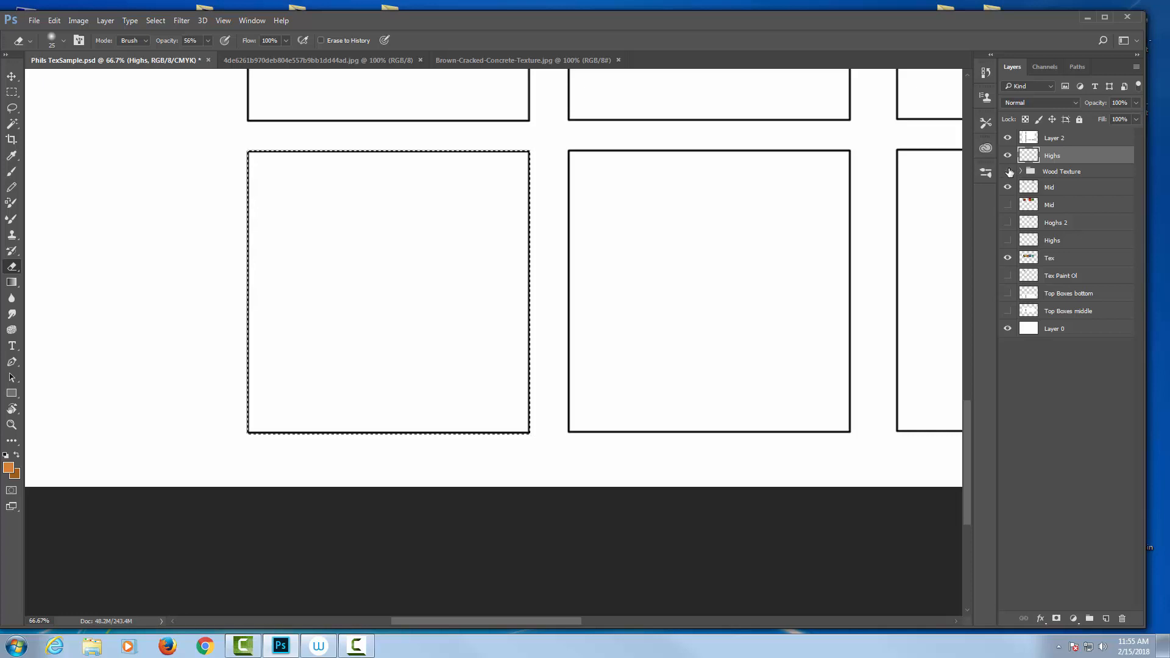
pyautogui.click(1012, 171)
pyautogui.click(1020, 173)
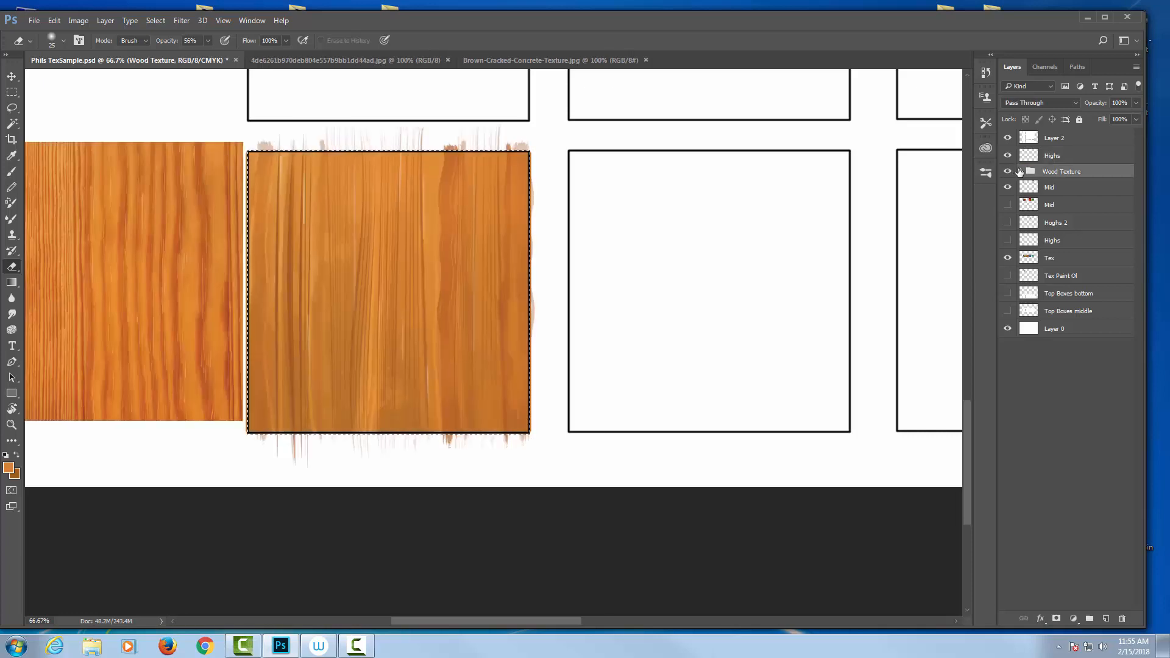
pyautogui.click(1011, 172)
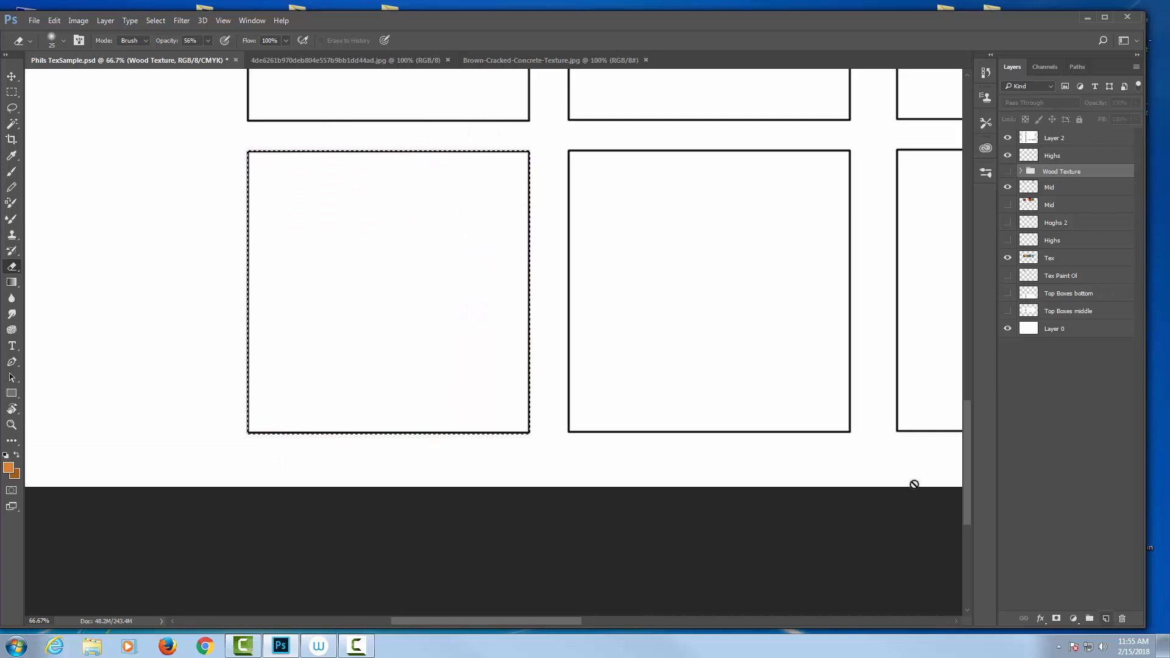
pyautogui.click(1089, 619)
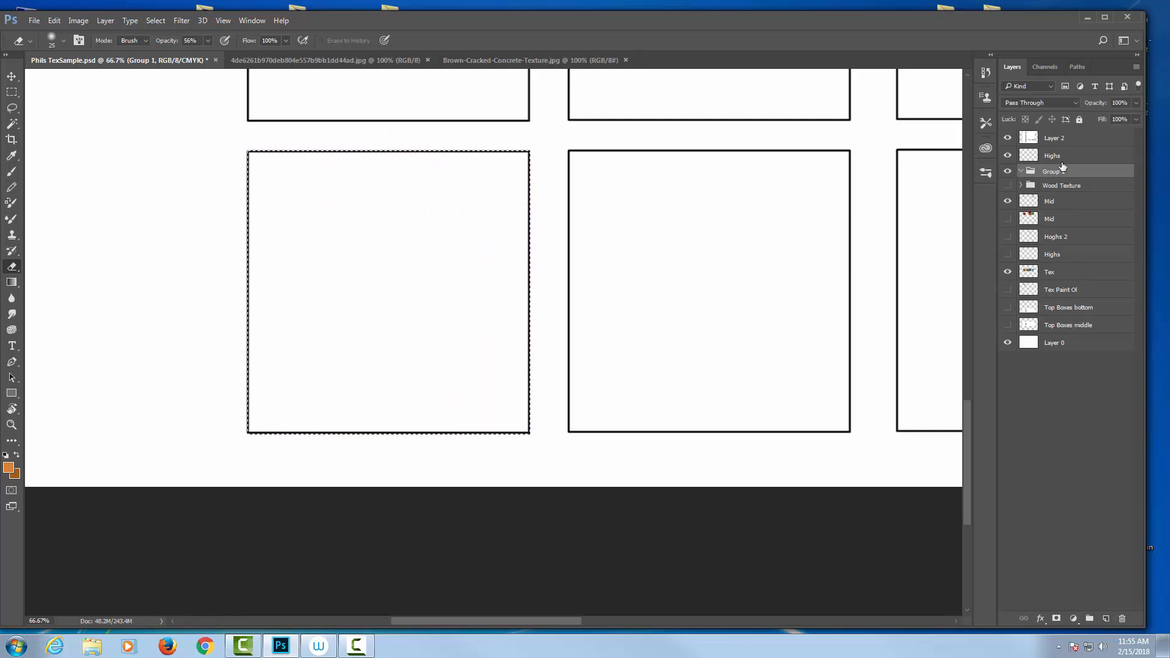
pyautogui.doubleClick(1054, 172)
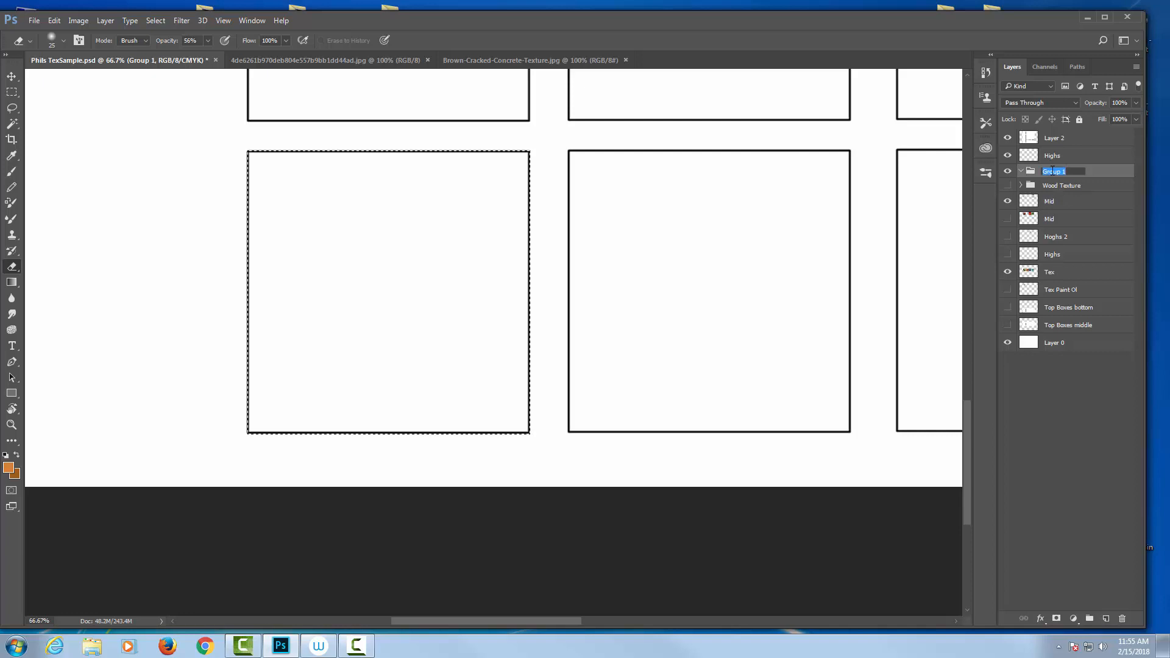
pyautogui.write('Rock')
pyautogui.press('Return')
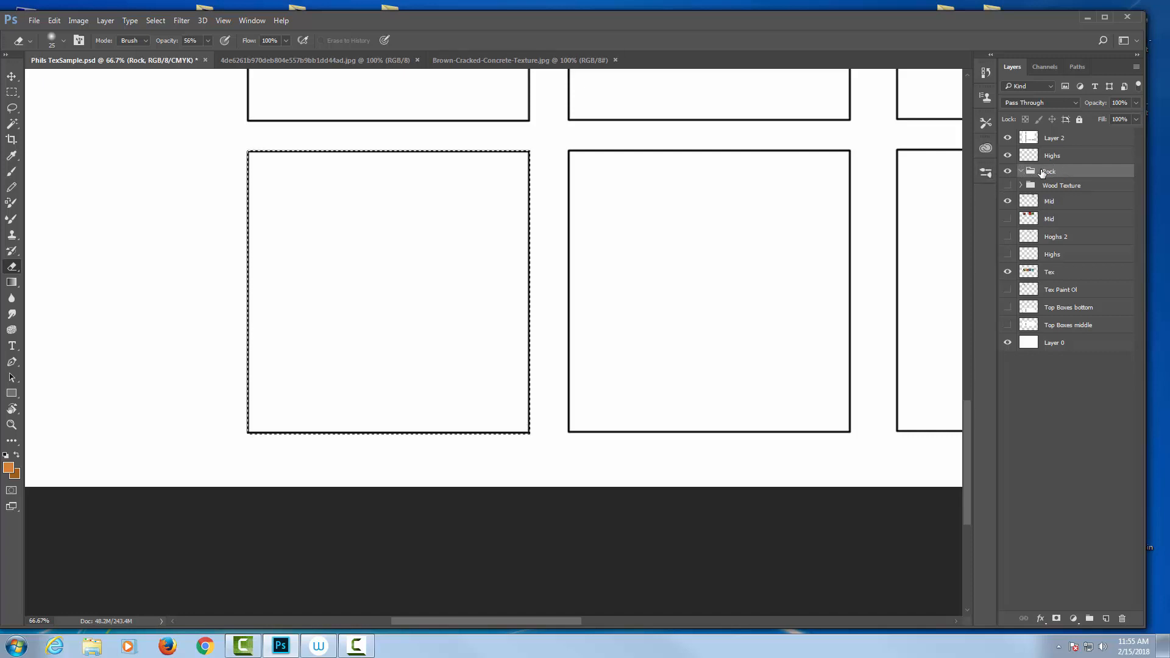
# Step: Add four empty layers inside the Rock group
pyautogui.click(1105, 619)
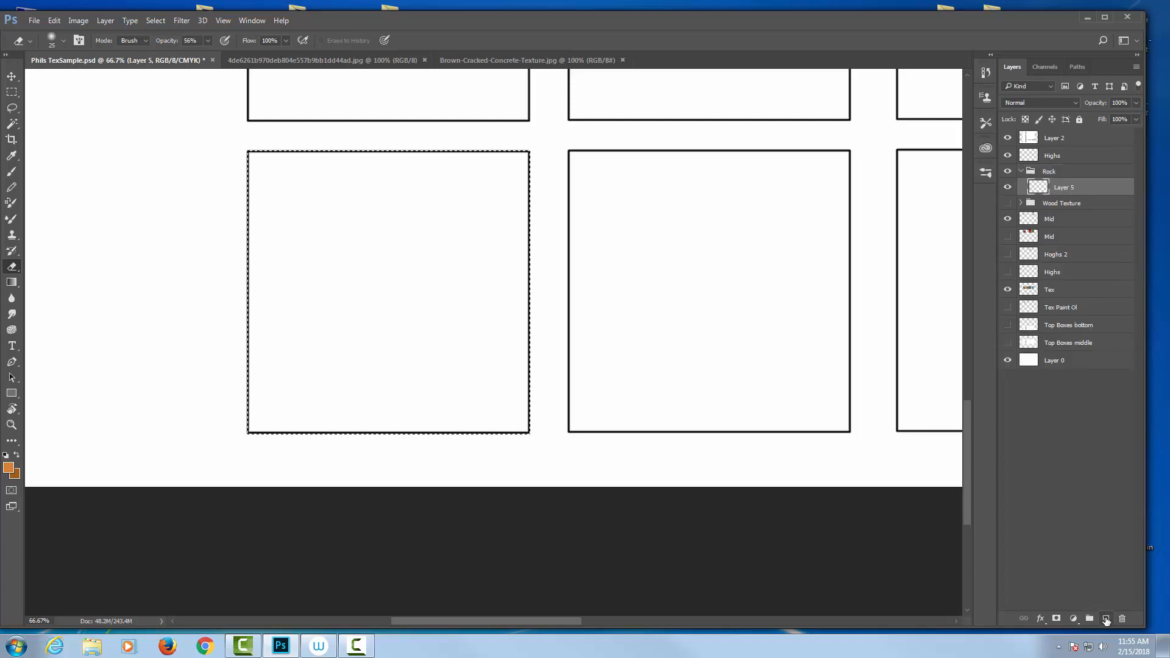
pyautogui.click(1105, 619)
pyautogui.click(1105, 619)
pyautogui.click(1106, 619)
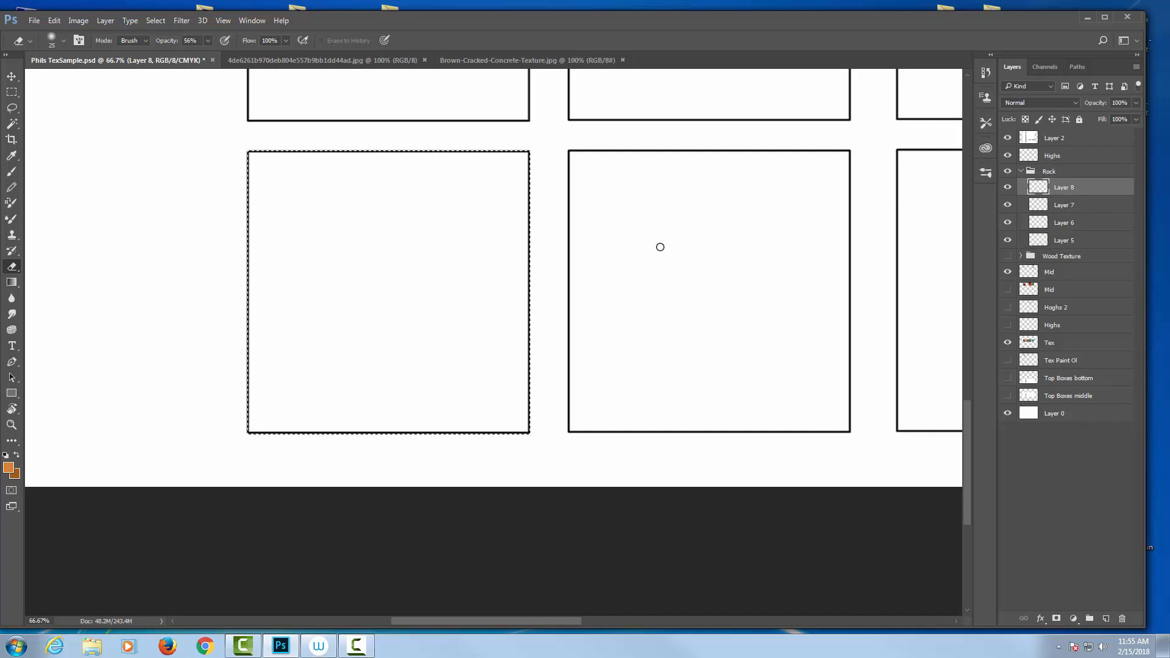
# Step: Paste the cracked concrete image onto Layer 8, scale it to about 147%, and place it over the lower-left sample square
pyautogui.hotkey('ctrl', 'v')
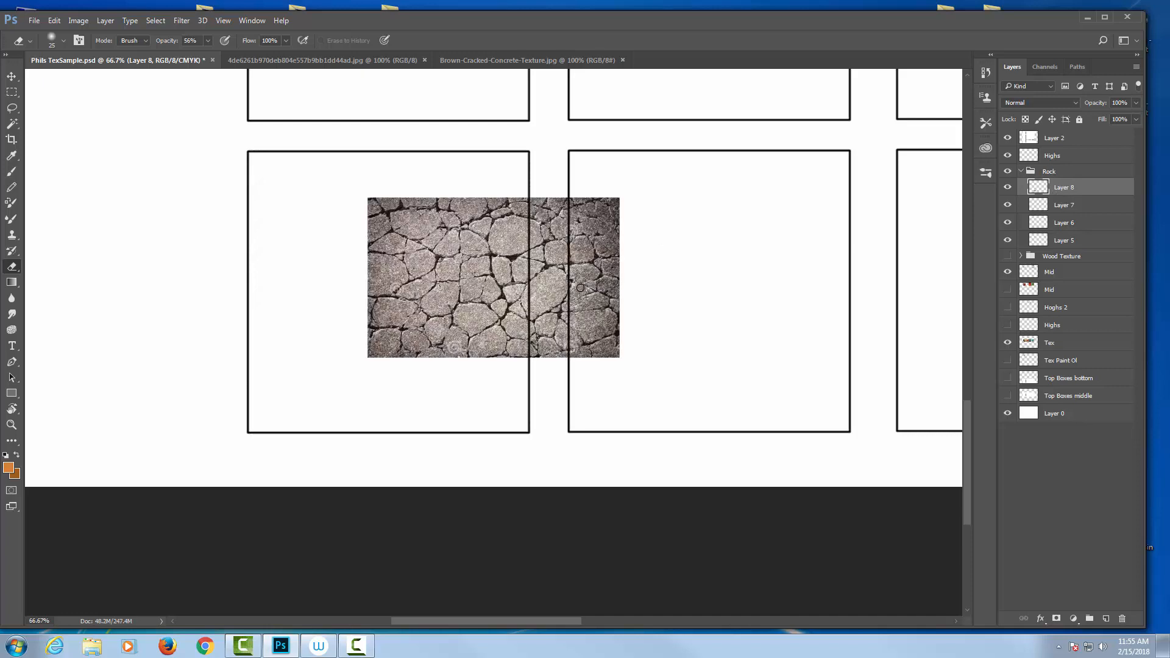
pyautogui.press('v')
pyautogui.moveTo(580, 287); pyautogui.dragTo(421, 243)
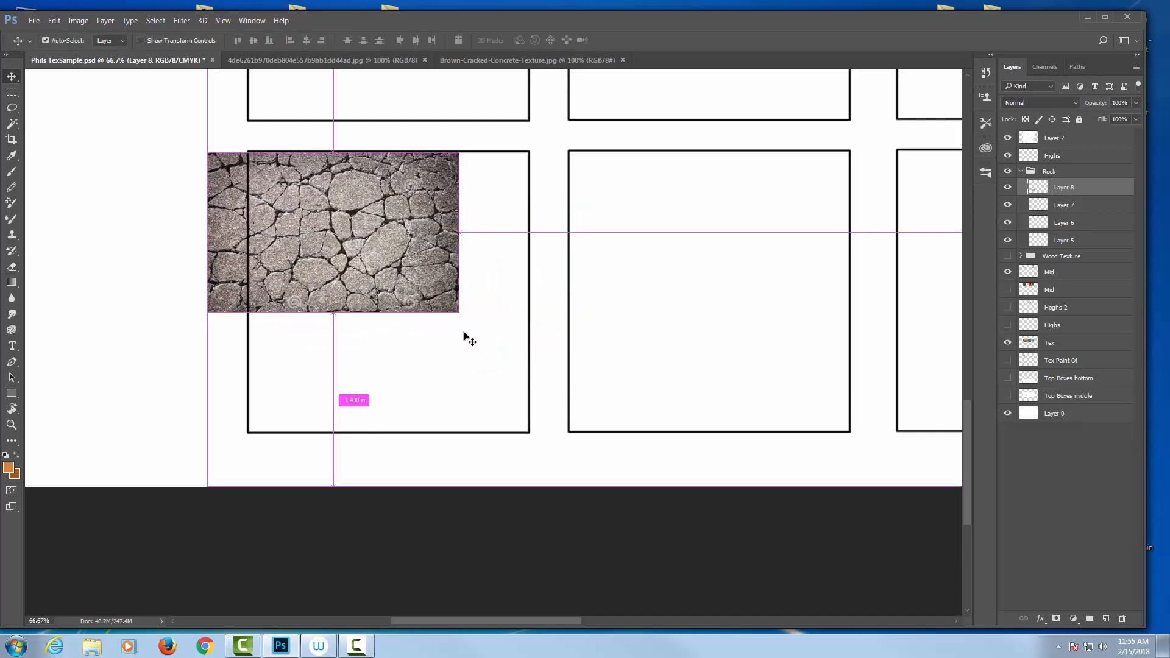
pyautogui.hotkey('ctrl', 't')
pyautogui.moveTo(469, 330); pyautogui.dragTo(586, 405)
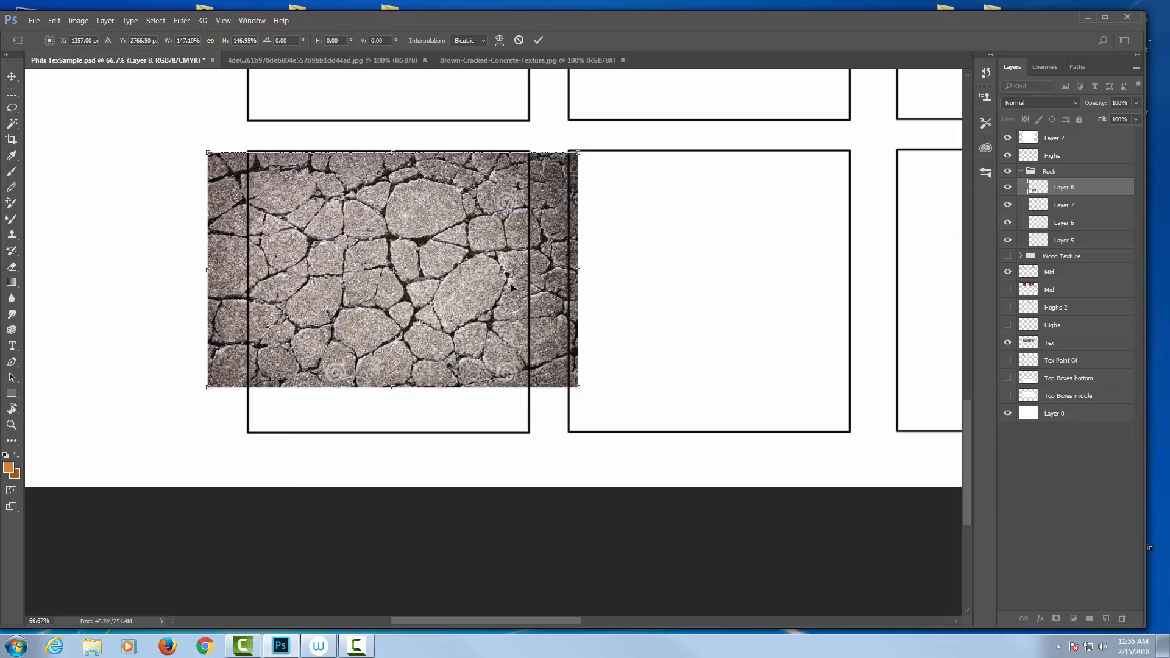
pyautogui.moveTo(509, 283); pyautogui.dragTo(462, 310)
pyautogui.press('Return')
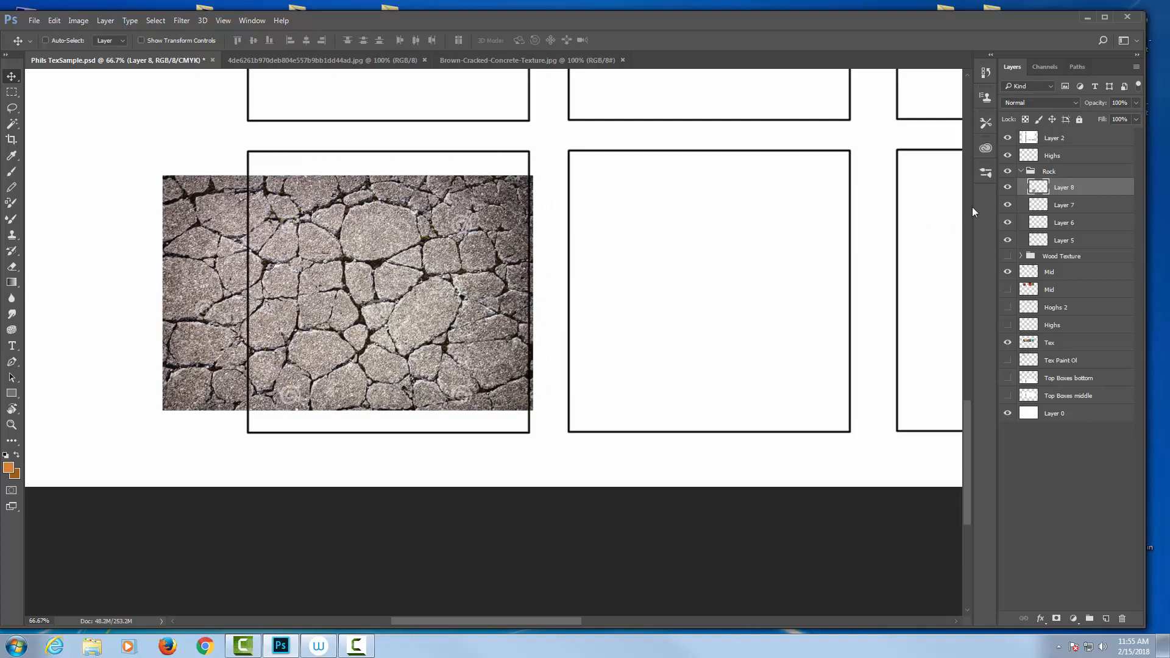
# Step: Toggle the concrete layer off and on, collapse the Rock group, and check the group's visibility the same way
pyautogui.click(1008, 188)
pyautogui.click(1008, 188)
pyautogui.click(1008, 189)
pyautogui.click(1008, 189)
pyautogui.click(1021, 173)
pyautogui.click(1008, 172)
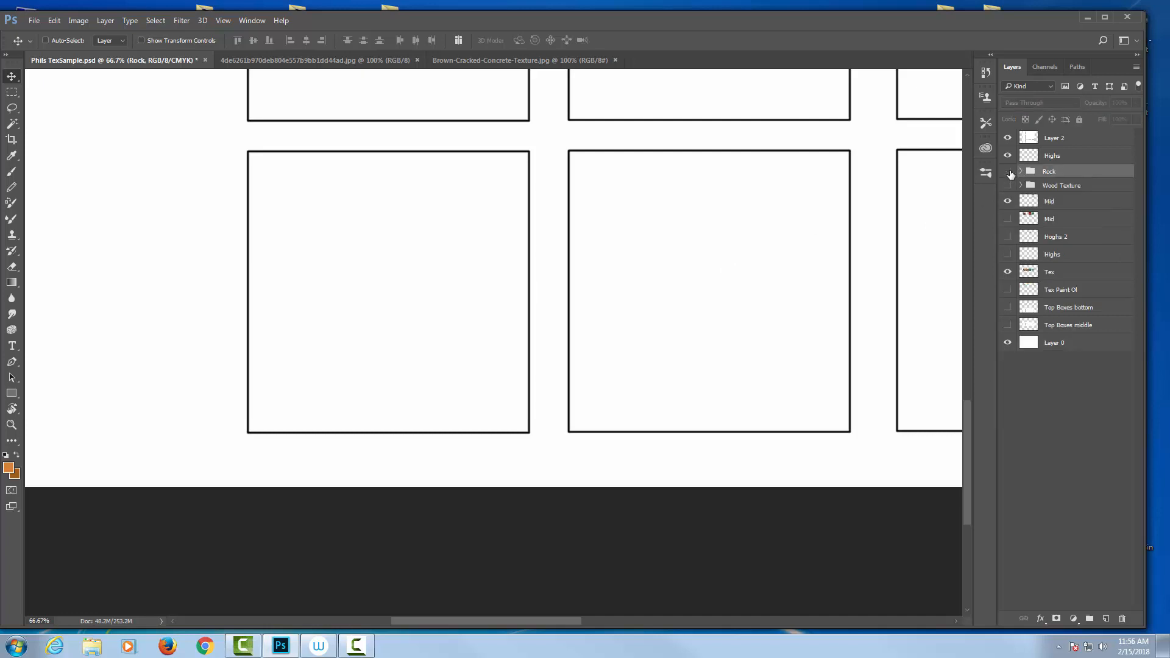
pyautogui.click(1008, 172)
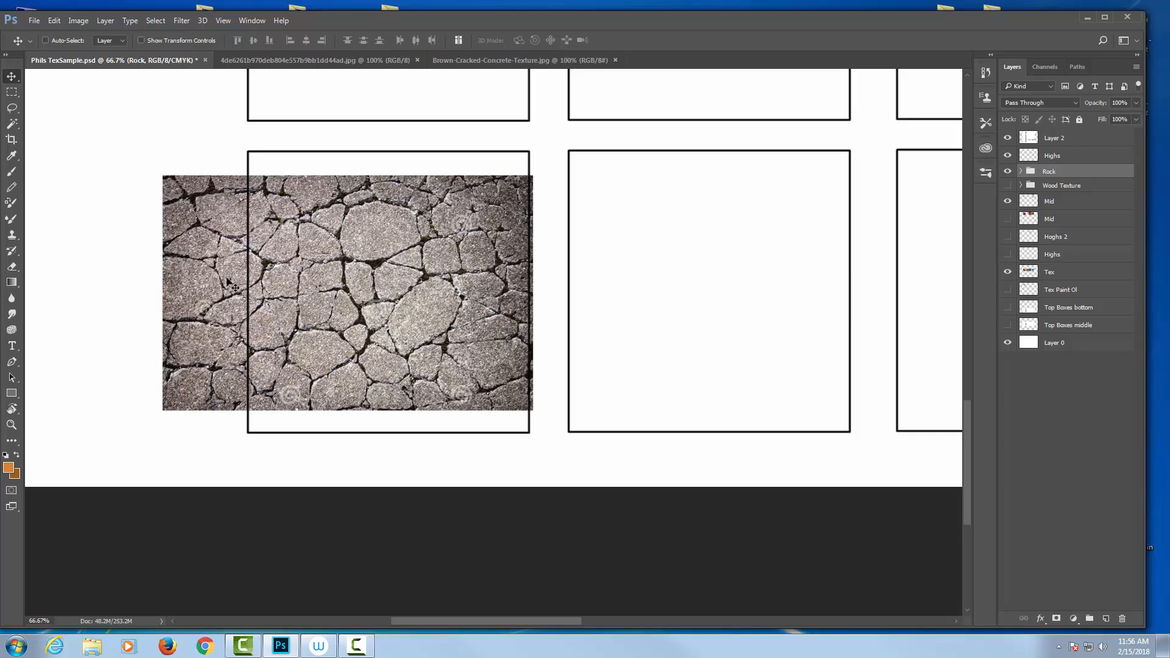
# Step: Examine the concrete reference's cracks and stone shapes up close, and compare it with the whole sheet of sample squares
pyautogui.press('ctrl')
pyautogui.hotkey('ctrl', '+')
pyautogui.hotkey('ctrl', '+')
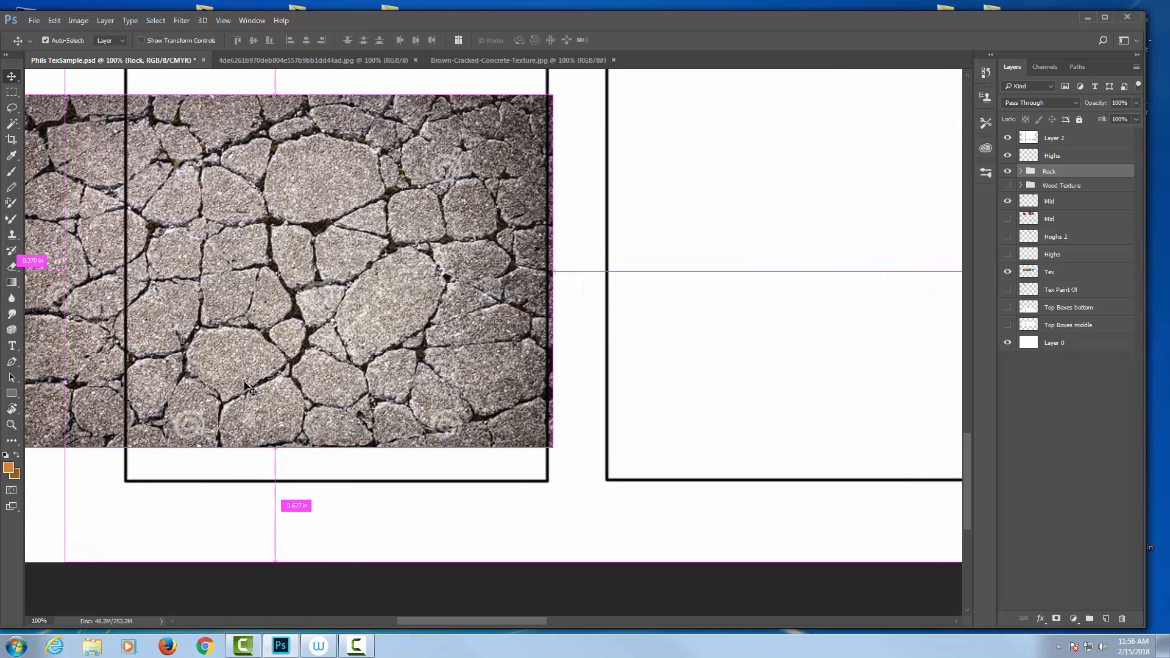
pyautogui.moveTo(283, 234); pyautogui.dragTo(501, 236)
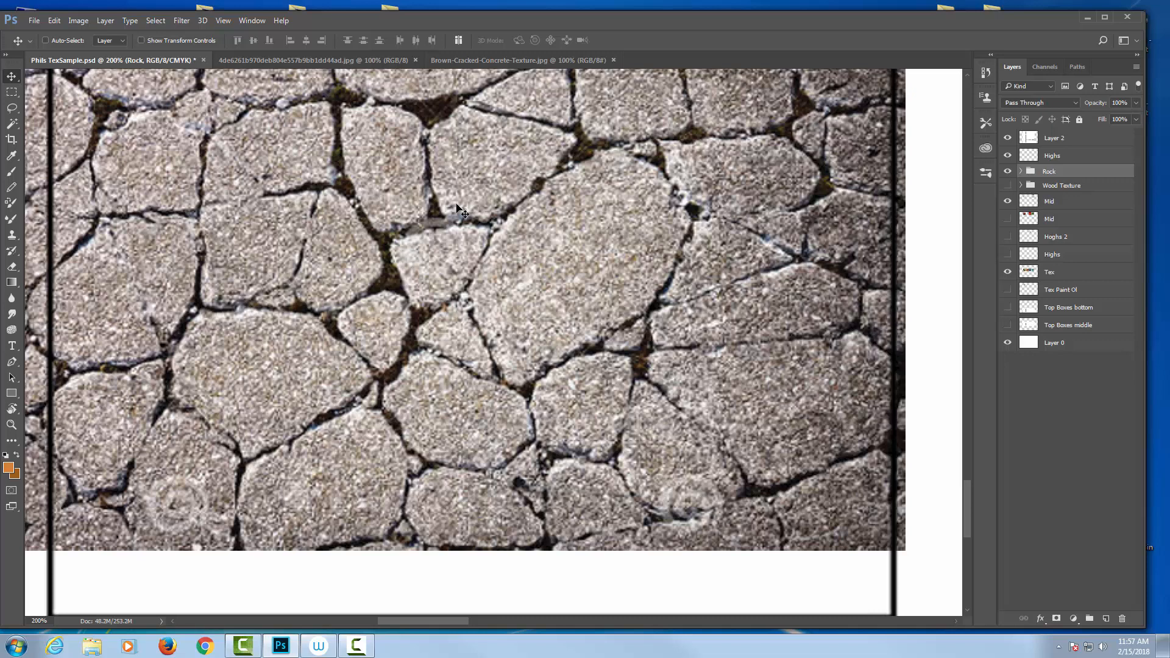
pyautogui.hotkey('ctrl', '-')
pyautogui.hotkey('ctrl', '-')
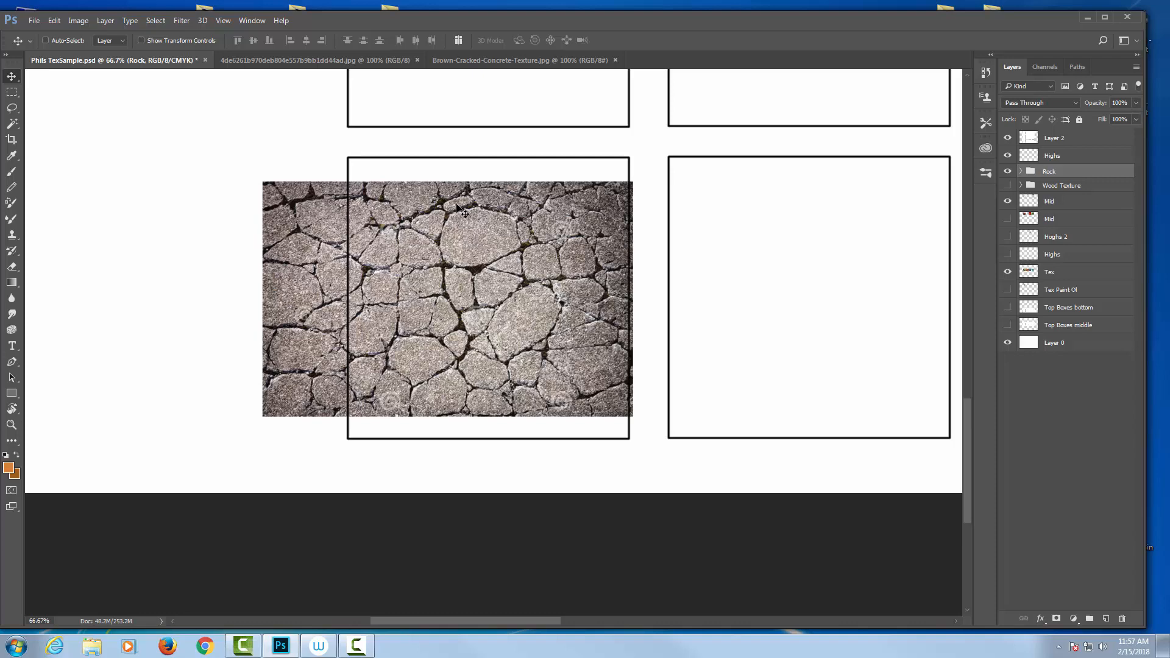
pyautogui.hotkey('ctrl', '-')
pyautogui.hotkey('ctrl', '-')
pyautogui.hotkey('ctrl', '-')
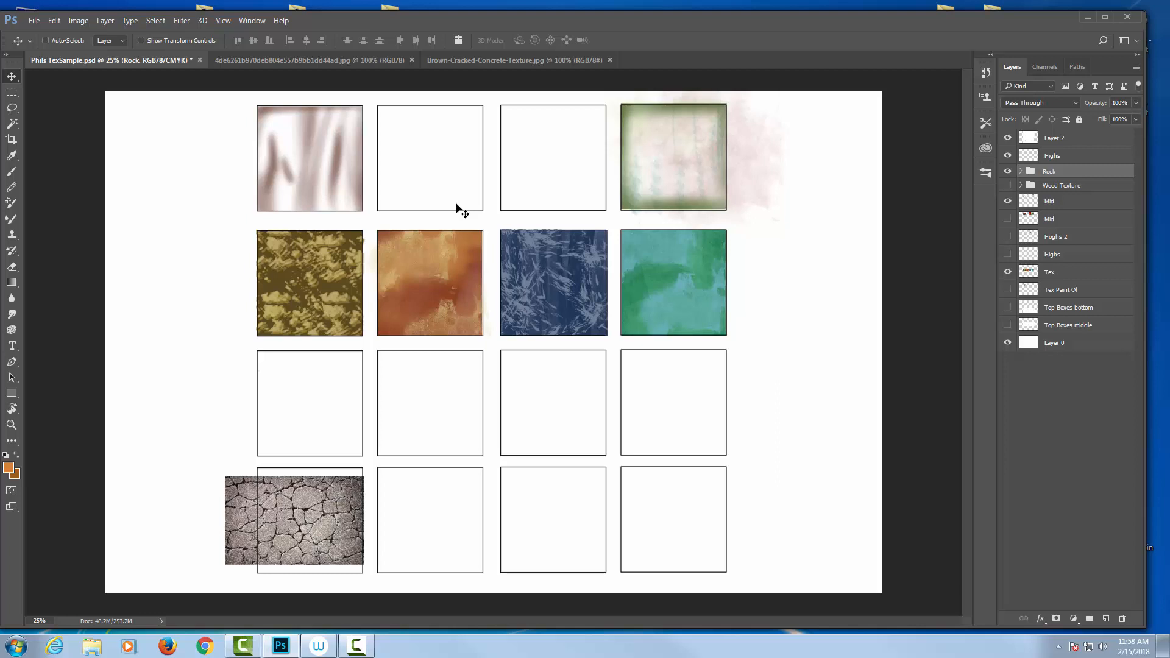
# Step: Hide the Rock group and show the Wood Texture group
pyautogui.click(1008, 172)
pyautogui.click(1008, 186)
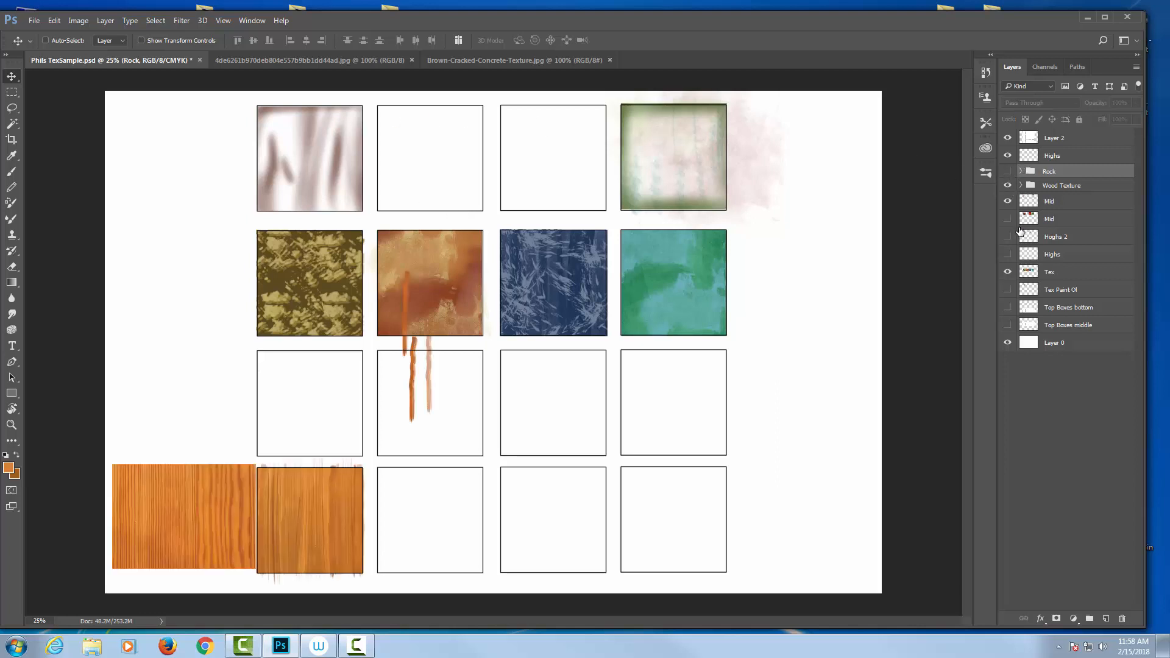
pyautogui.hotkey('ctrl', '+')
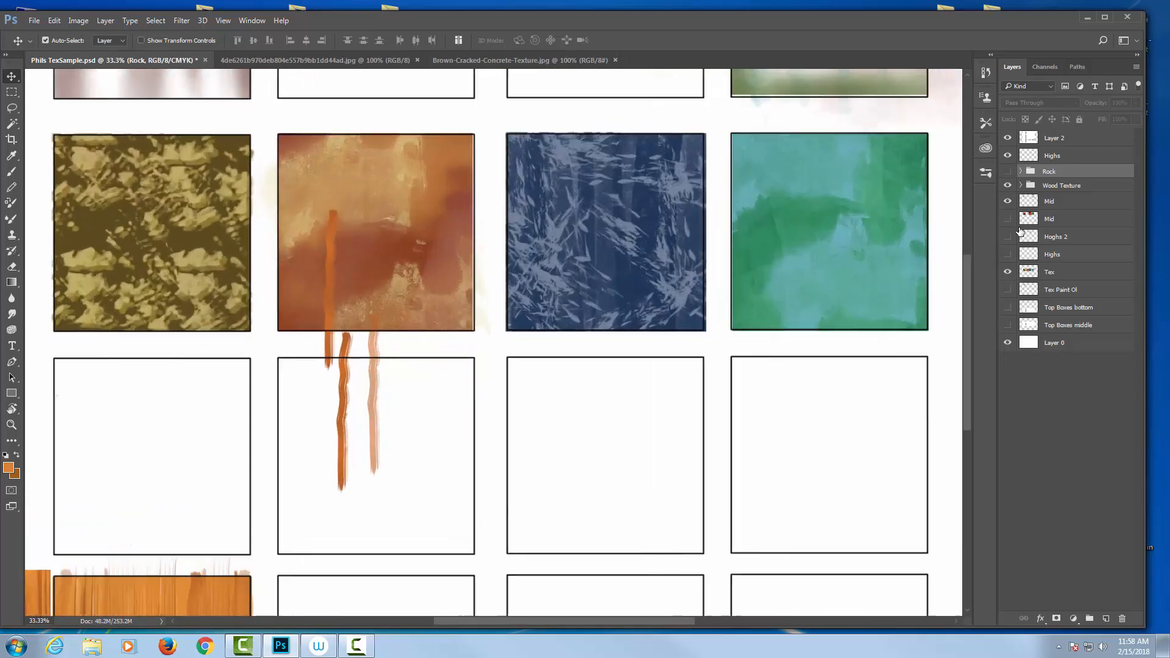
pyautogui.moveTo(437, 353); pyautogui.dragTo(682, 165)
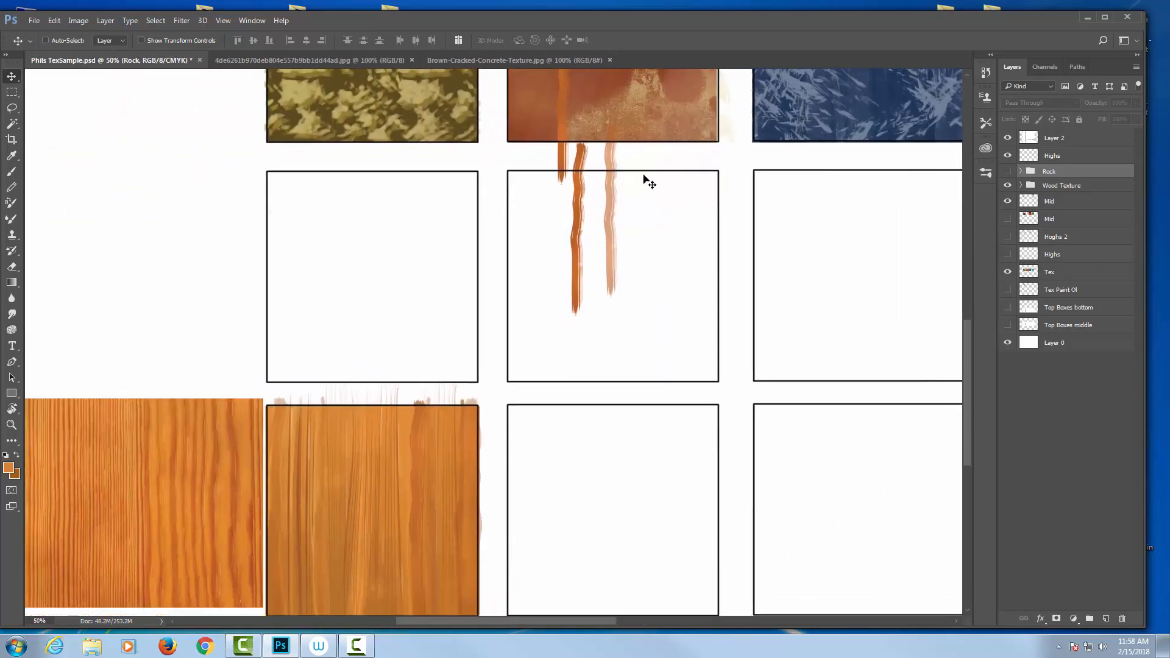
# Step: Identify the layer holding the stray orange strokes, expand the Wood Texture group, and make its High layer active
pyautogui.press('ctrl')
pyautogui.rightClick(579, 192)
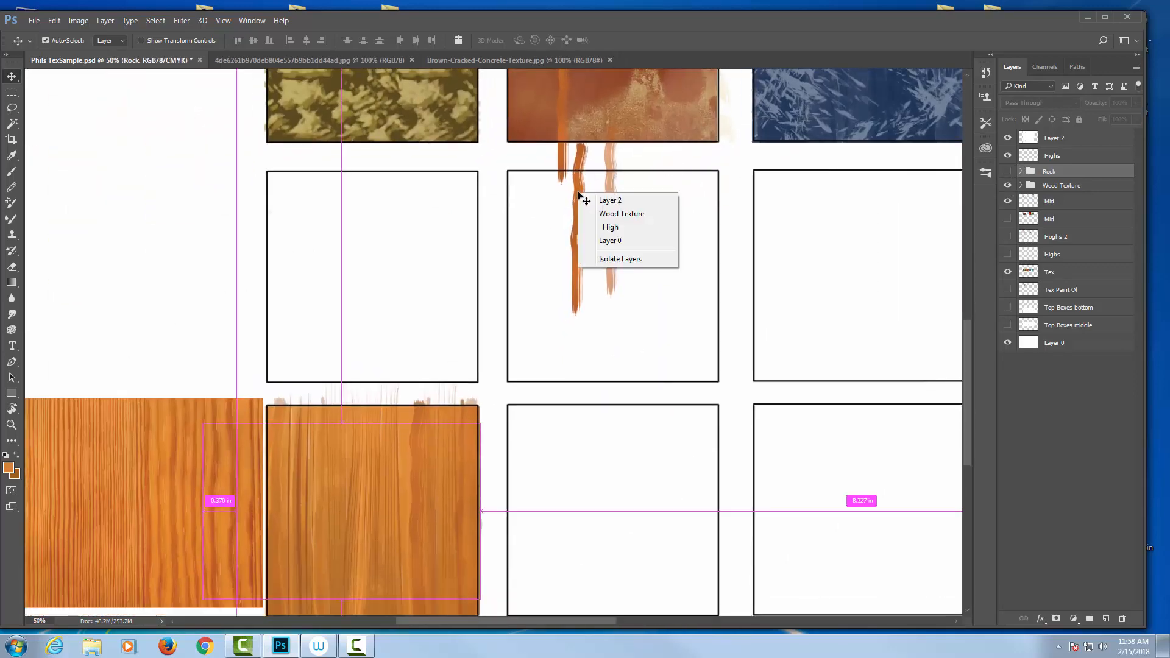
pyautogui.click(623, 205)
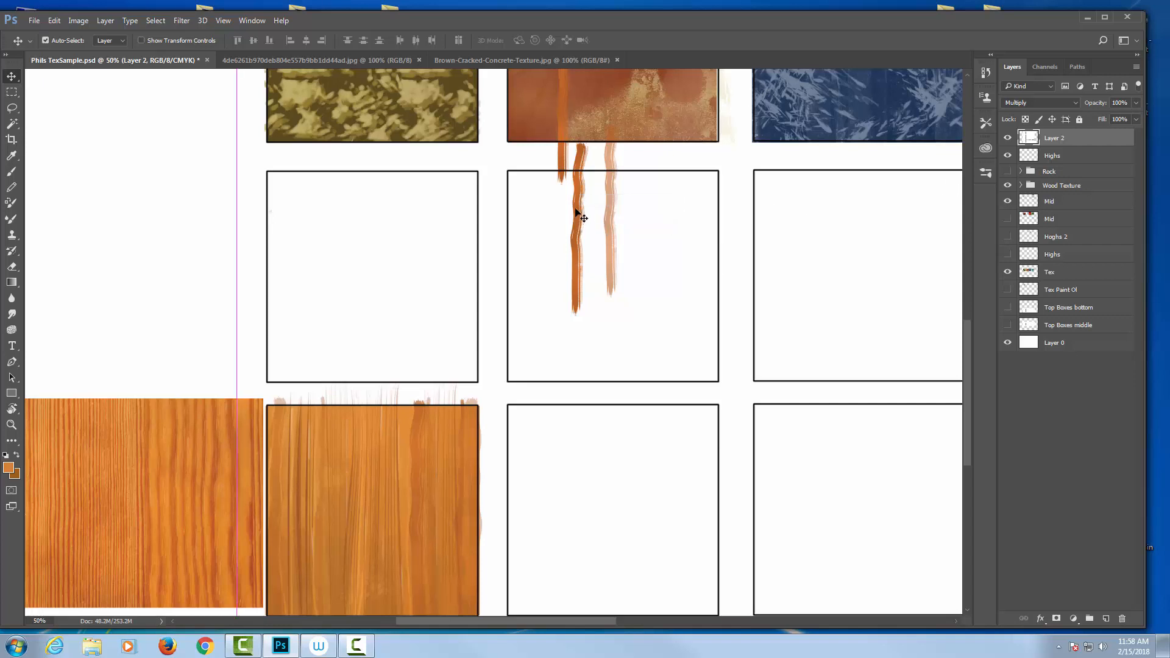
pyautogui.rightClick(575, 210)
pyautogui.click(604, 231)
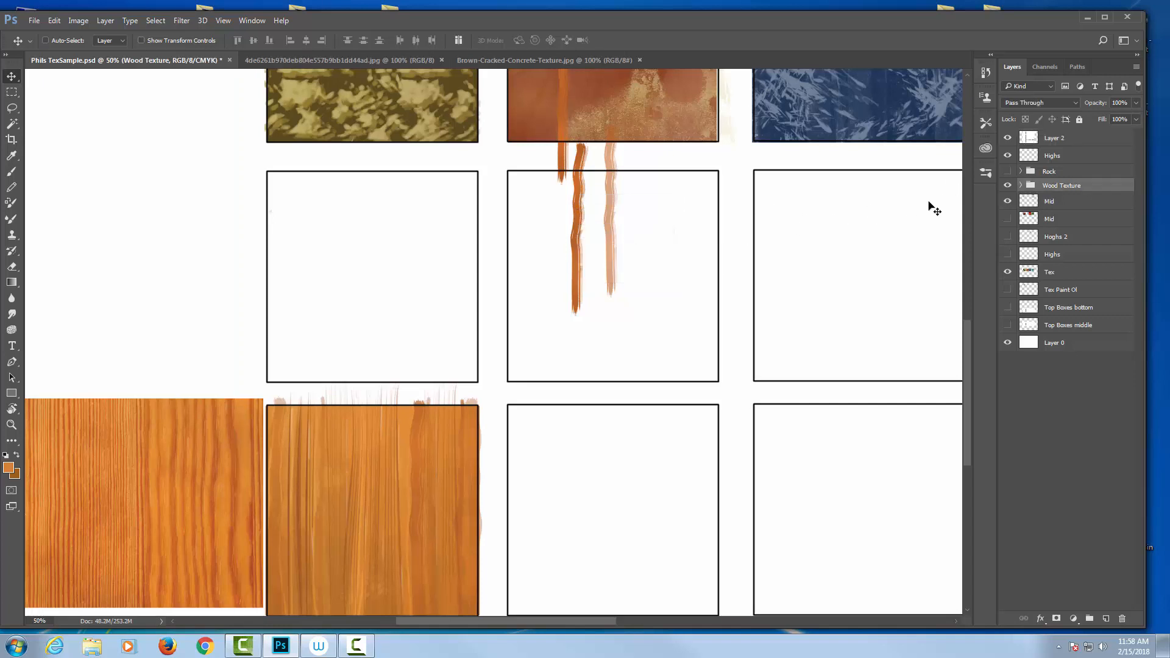
pyautogui.click(1020, 186)
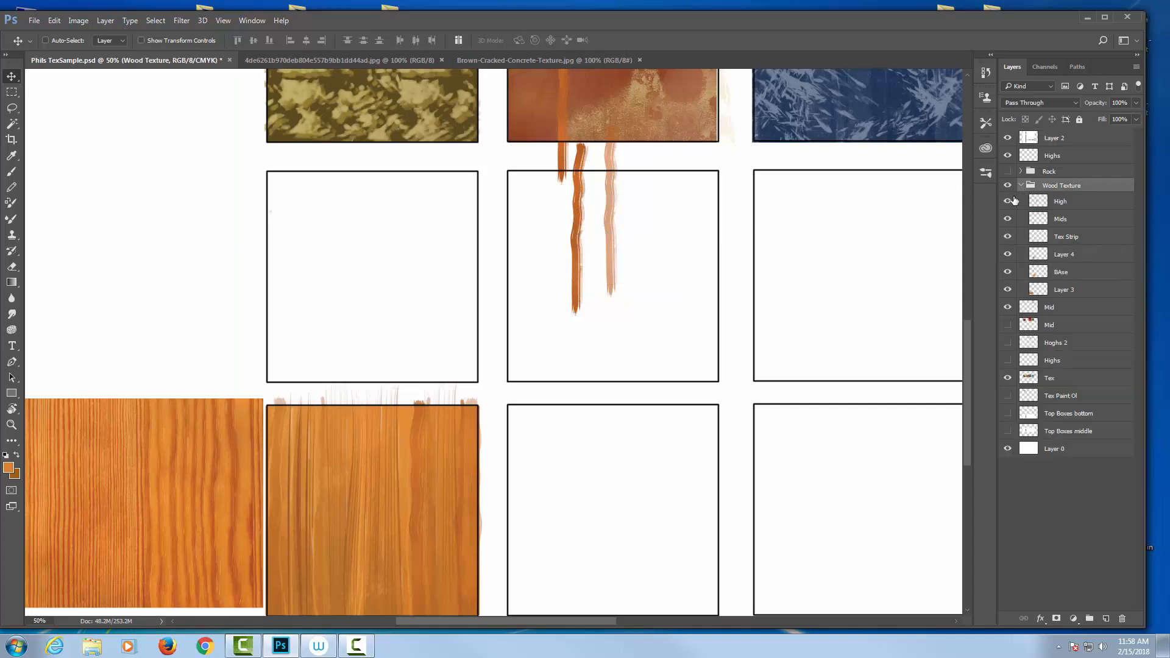
pyautogui.rightClick(576, 190)
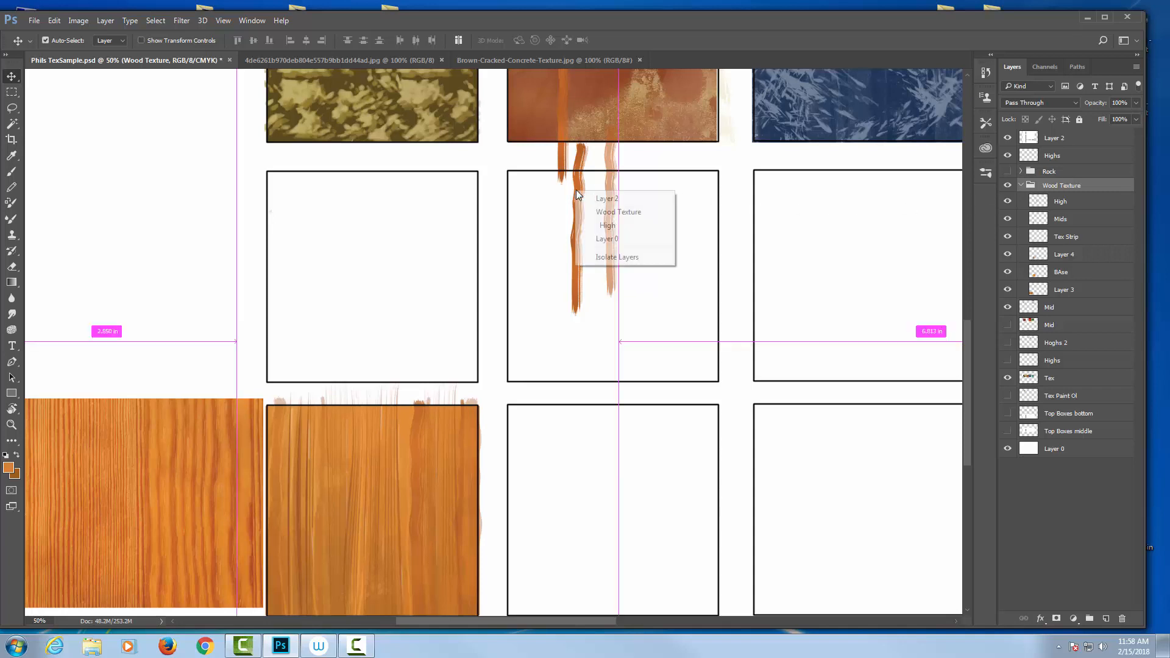
pyautogui.click(608, 225)
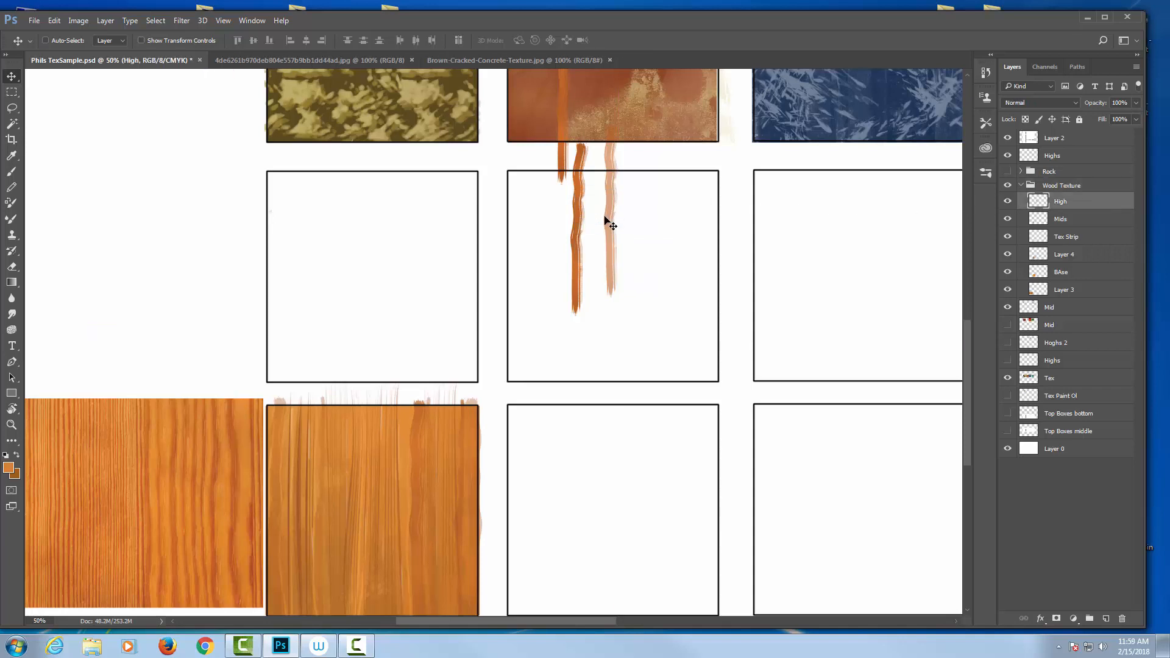
# Step: Delete the stray orange strokes from the High layer with a rectangular marquee around them, and clear the selection
pyautogui.moveTo(647, 186); pyautogui.dragTo(655, 288)
pyautogui.press('m')
pyautogui.moveTo(538, 93); pyautogui.dragTo(690, 443)
pyautogui.press('Delete')
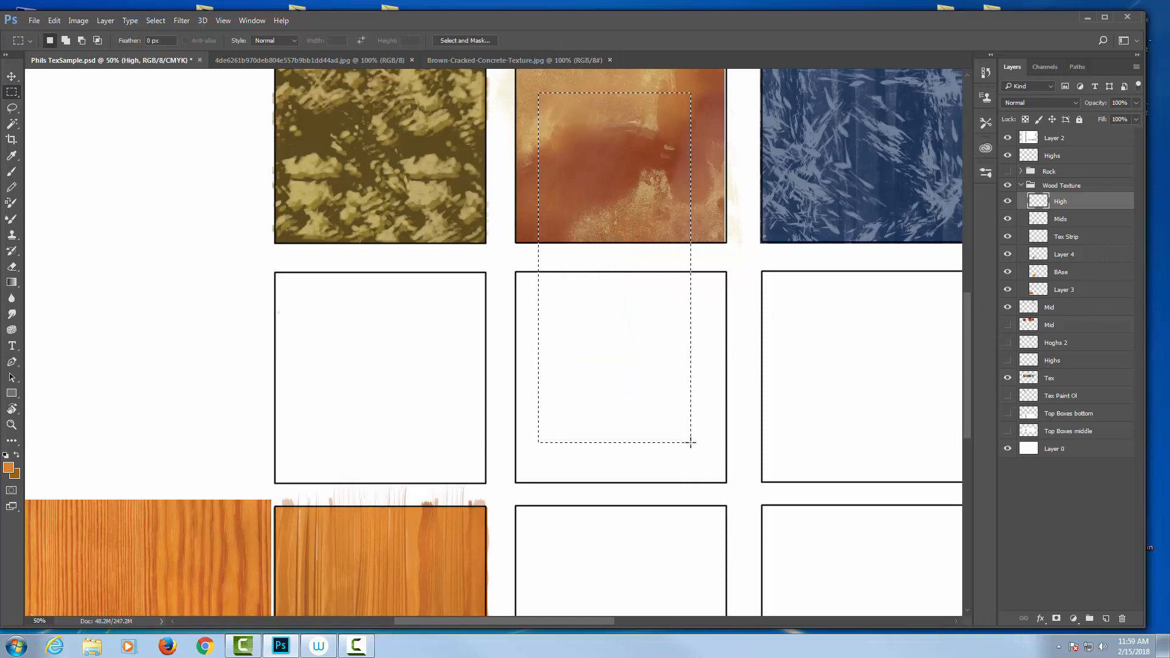
pyautogui.hotkey('ctrl', 'd')
pyautogui.moveTo(616, 448); pyautogui.dragTo(766, 230)
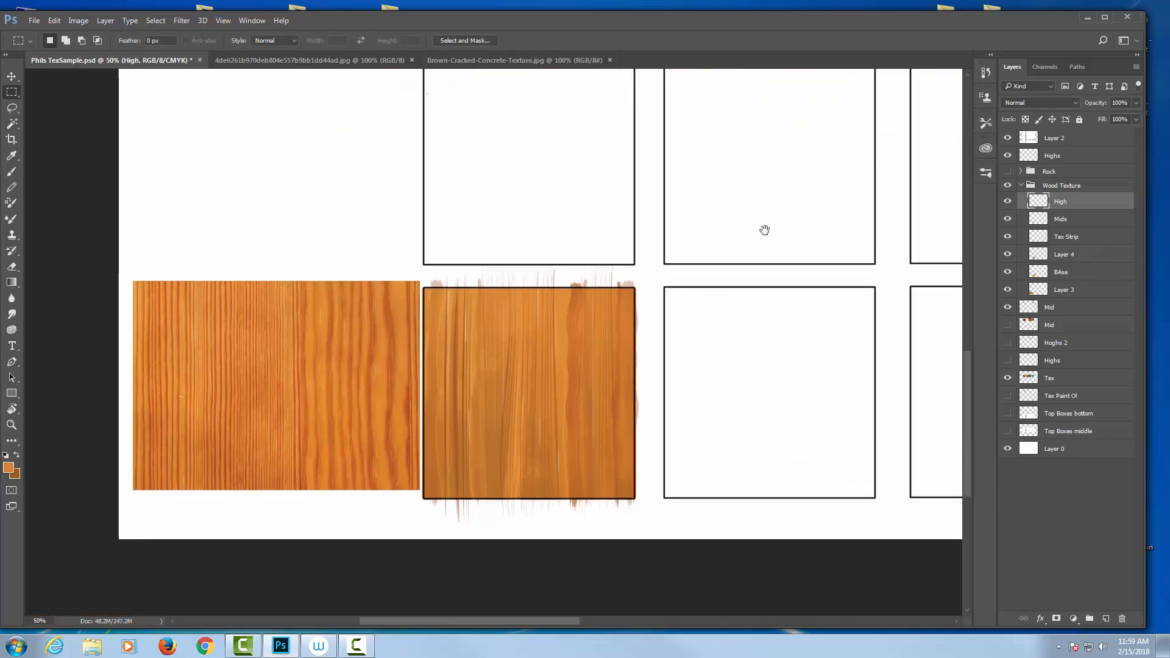